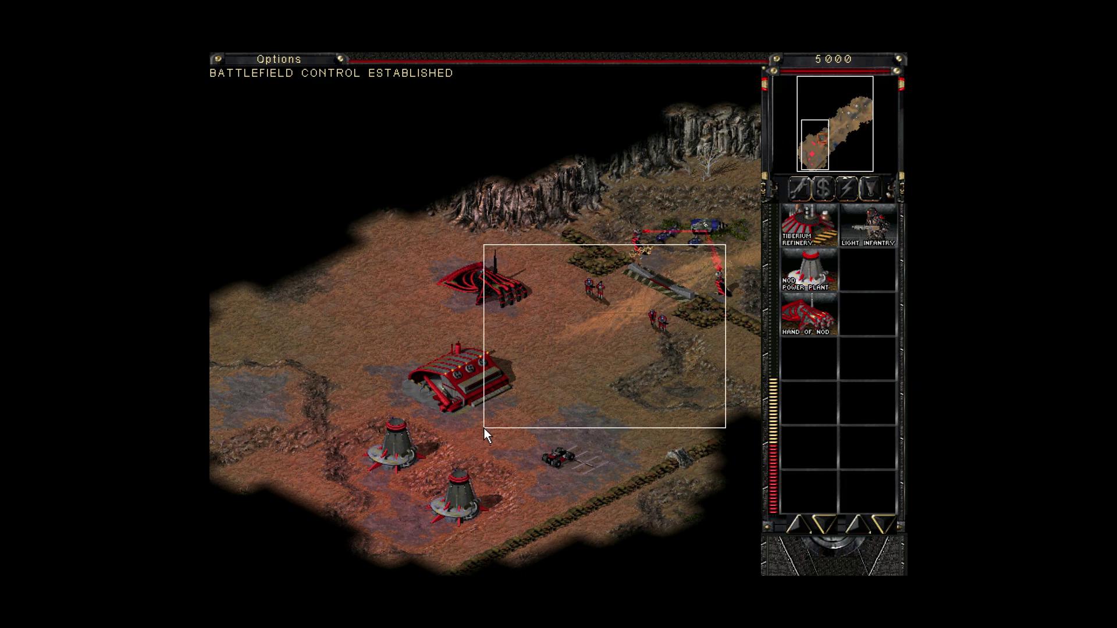
# - Start building a Tiberium Refinery and queue several Light Infantry for training
pyautogui.click(875, 227)
pyautogui.click(877, 226)
pyautogui.click(876, 226)
pyautogui.click(798, 229)
pyautogui.click(863, 232)
pyautogui.click(865, 233)
pyautogui.click(862, 233)
pyautogui.rightClick(401, 366)
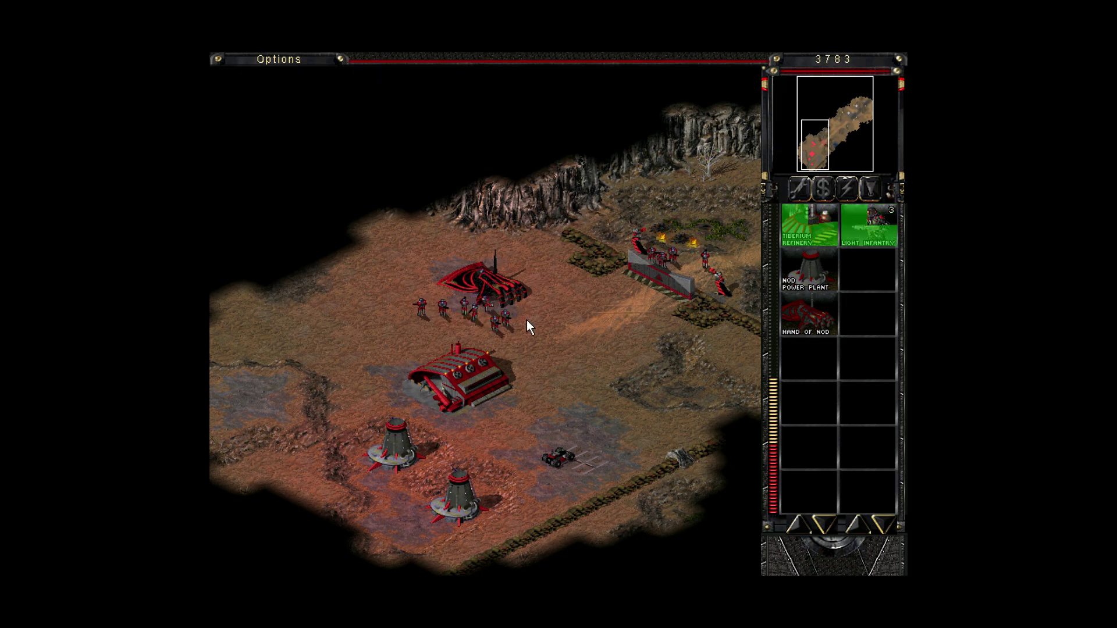
# - Move the attack buggy and the infantry group to the open ground west of the Hand of Nod
pyautogui.click(558, 455)
pyautogui.click(418, 258)
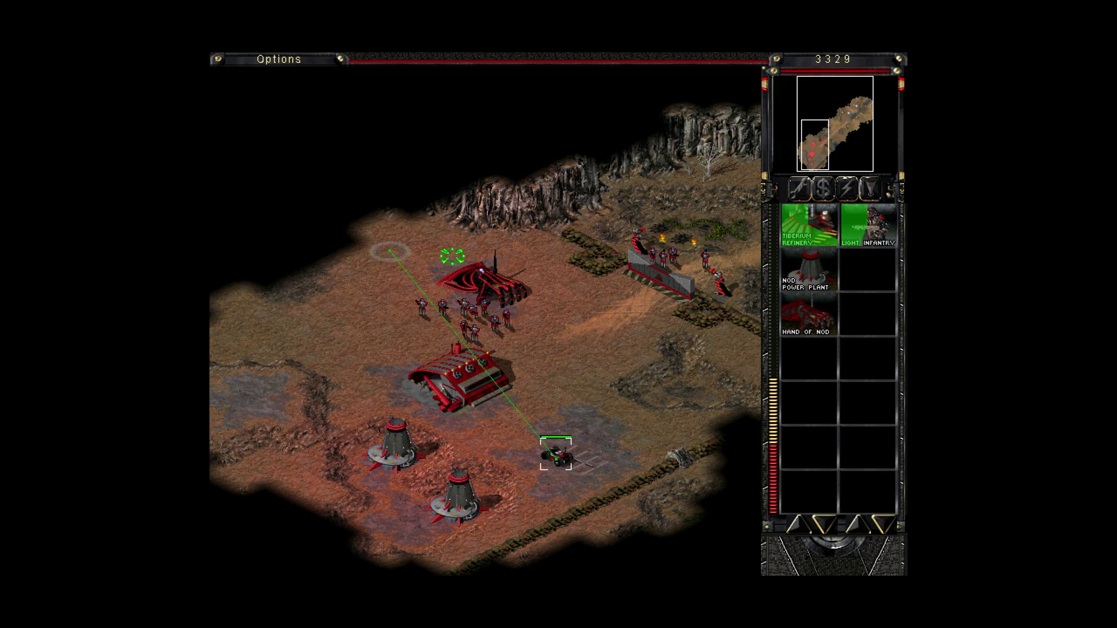
pyautogui.moveTo(588, 259); pyautogui.dragTo(325, 502)
pyautogui.click(312, 274)
pyautogui.rightClick(311, 221)
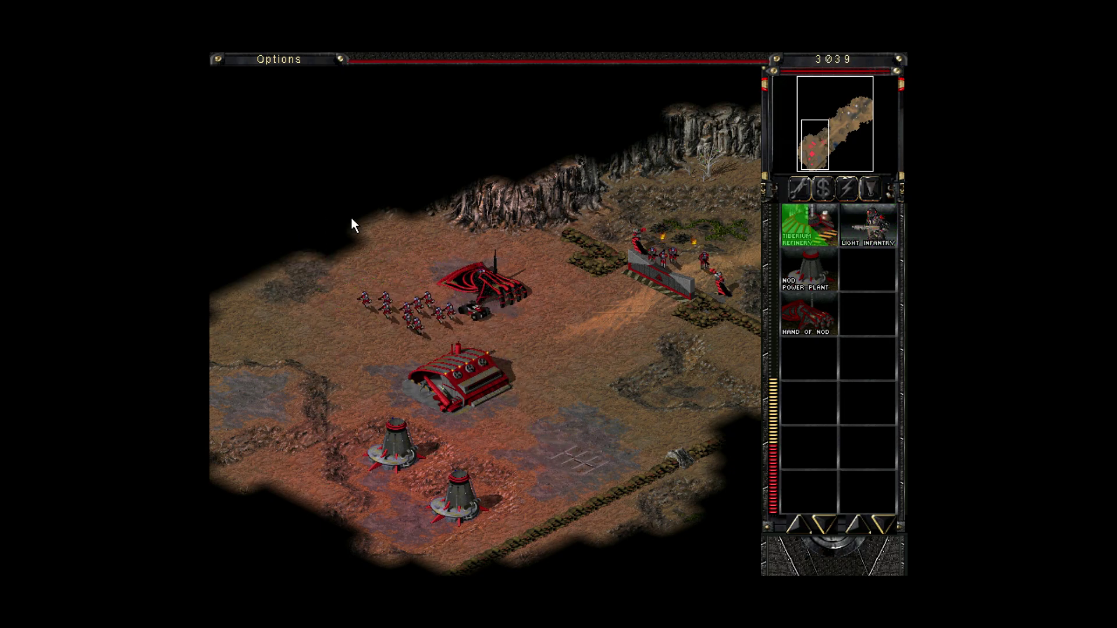
pyautogui.moveTo(547, 210); pyautogui.dragTo(363, 345)
pyautogui.click(362, 320)
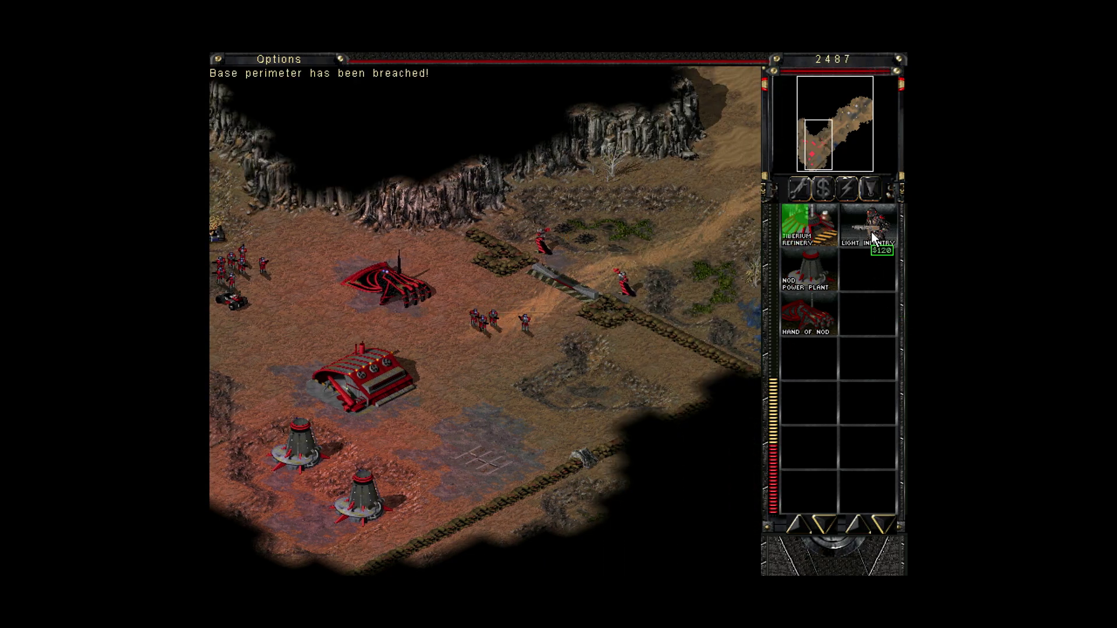
# - Pull the buggy and infantry group back to the spot just west of the construction yard
pyautogui.moveTo(484, 230); pyautogui.dragTo(324, 407)
pyautogui.click(441, 372)
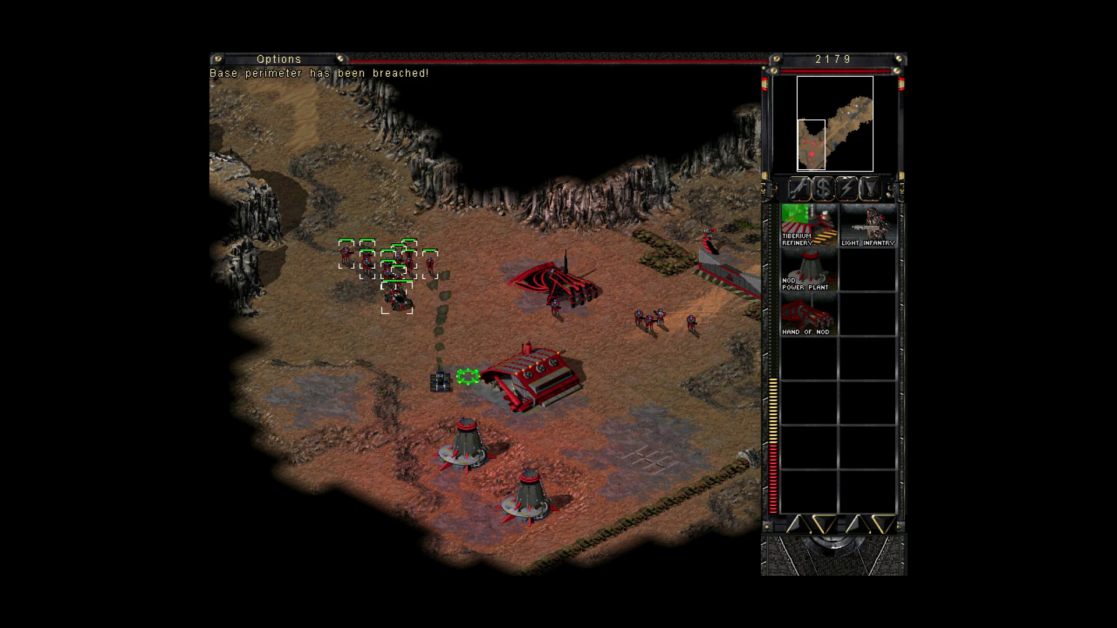
pyautogui.rightClick(535, 274)
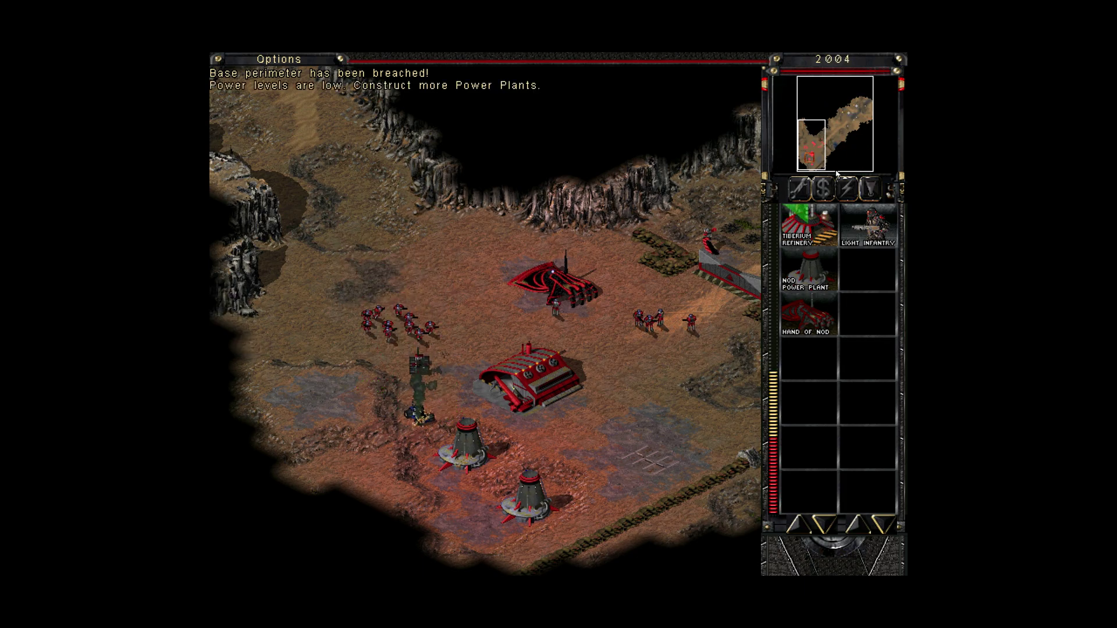
# - Repair the damaged power plant and the defensive tower beside the base gate
pyautogui.click(800, 193)
pyautogui.click(464, 449)
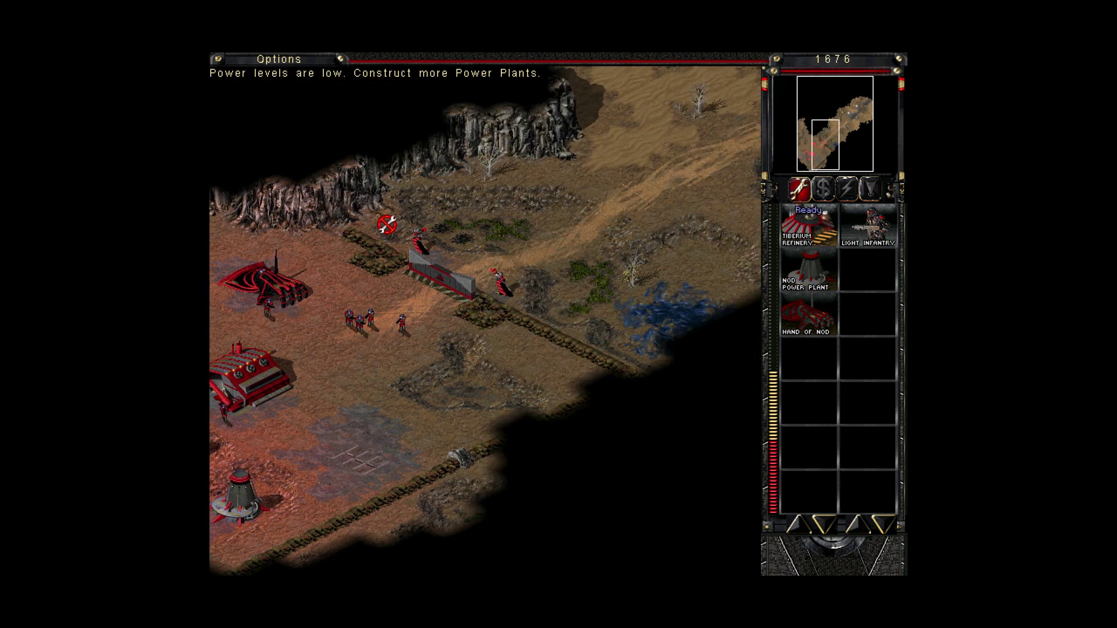
pyautogui.click(416, 236)
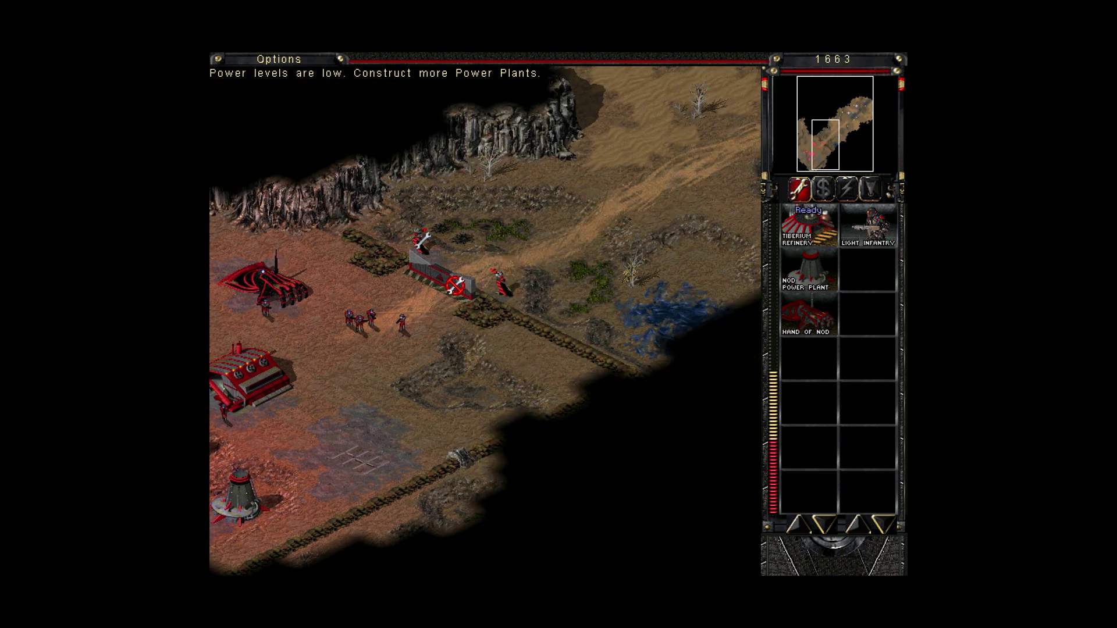
pyautogui.rightClick(455, 287)
# - Place the Tiberium Refinery west of the Hand of Nod, and start a Nod Power Plant and Light Infantry
pyautogui.click(822, 235)
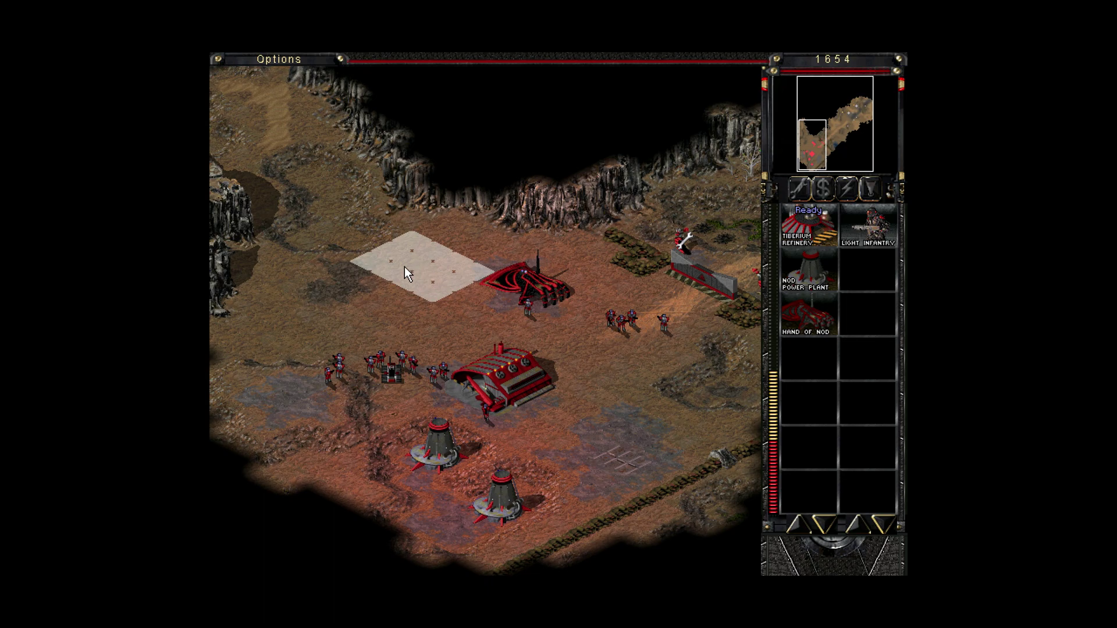
pyautogui.click(359, 295)
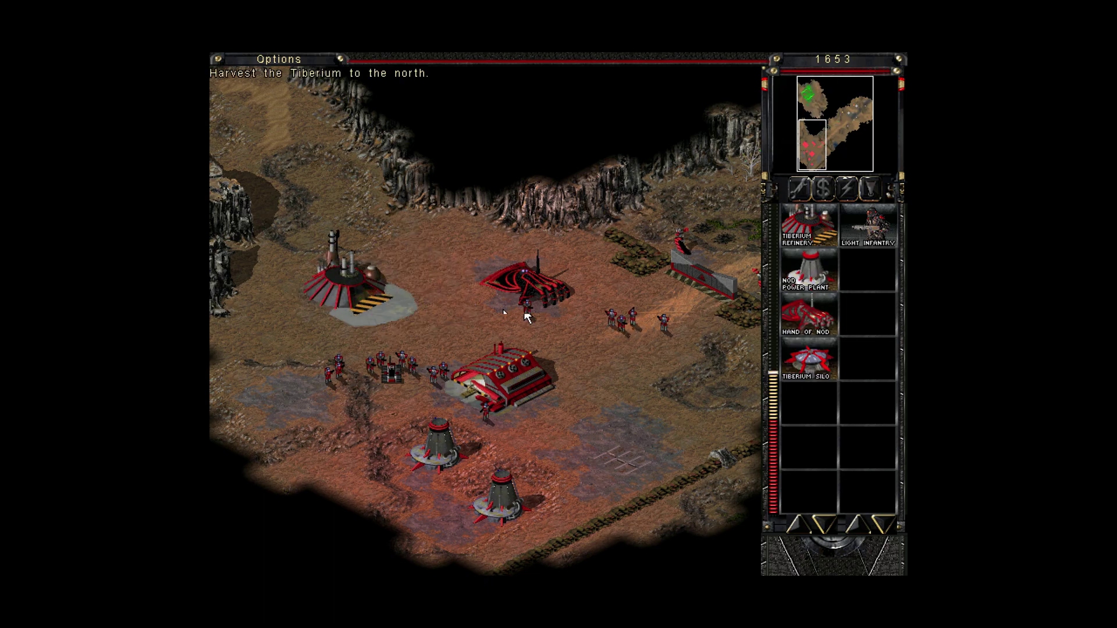
pyautogui.click(817, 276)
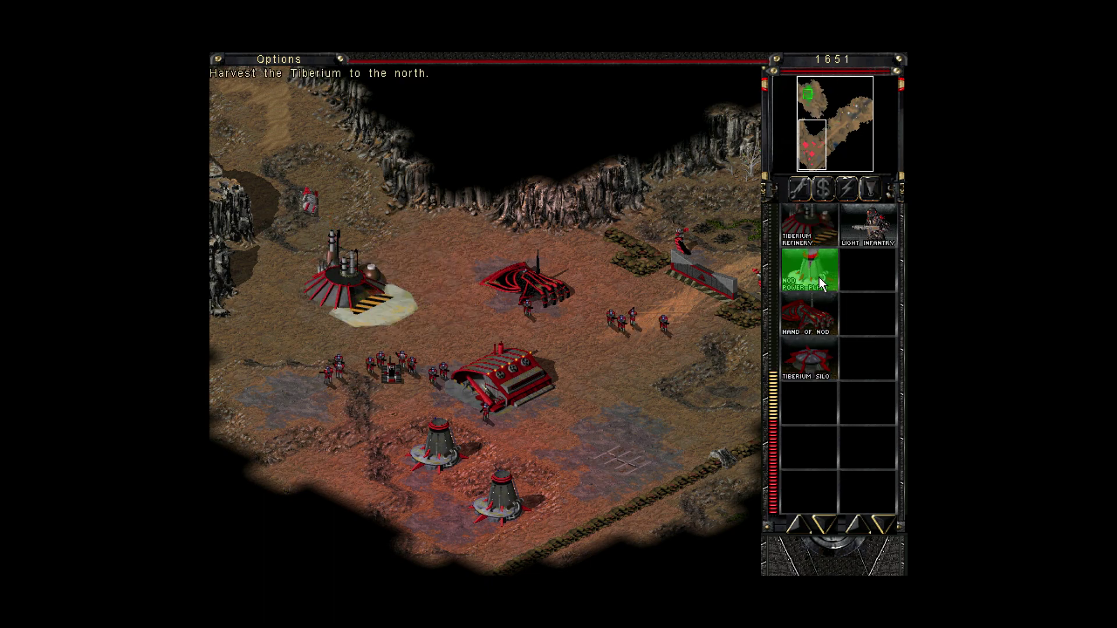
pyautogui.click(863, 236)
# - Send all infantry and the buggy out through the gate toward the dirt road in the northeast
pyautogui.moveTo(711, 270); pyautogui.dragTo(215, 501)
pyautogui.moveTo(306, 432); pyautogui.dragTo(649, 346)
pyautogui.click(649, 346)
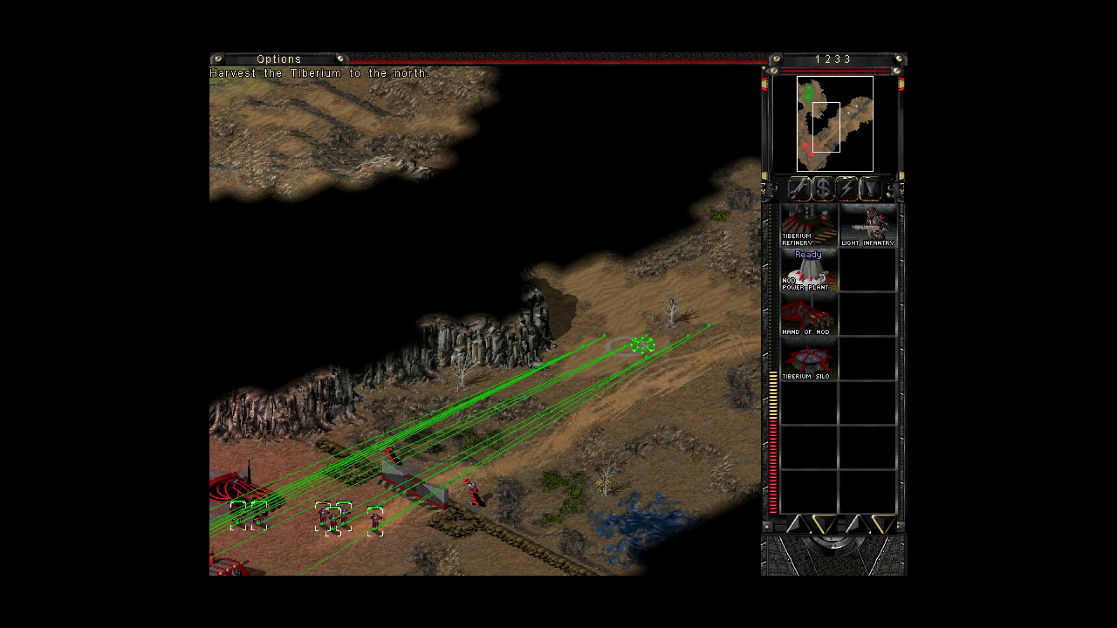
pyautogui.rightClick(541, 448)
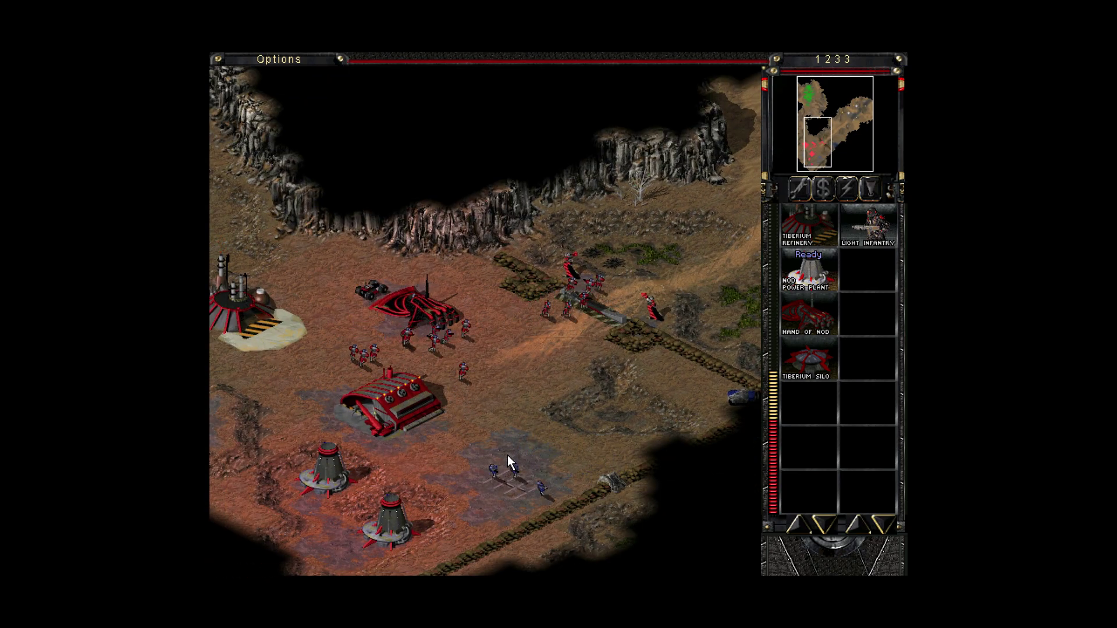
# - Recall the army into the base and attack the enemy infantry southeast of the construction yard
pyautogui.moveTo(431, 175); pyautogui.dragTo(782, 345)
pyautogui.click(504, 419)
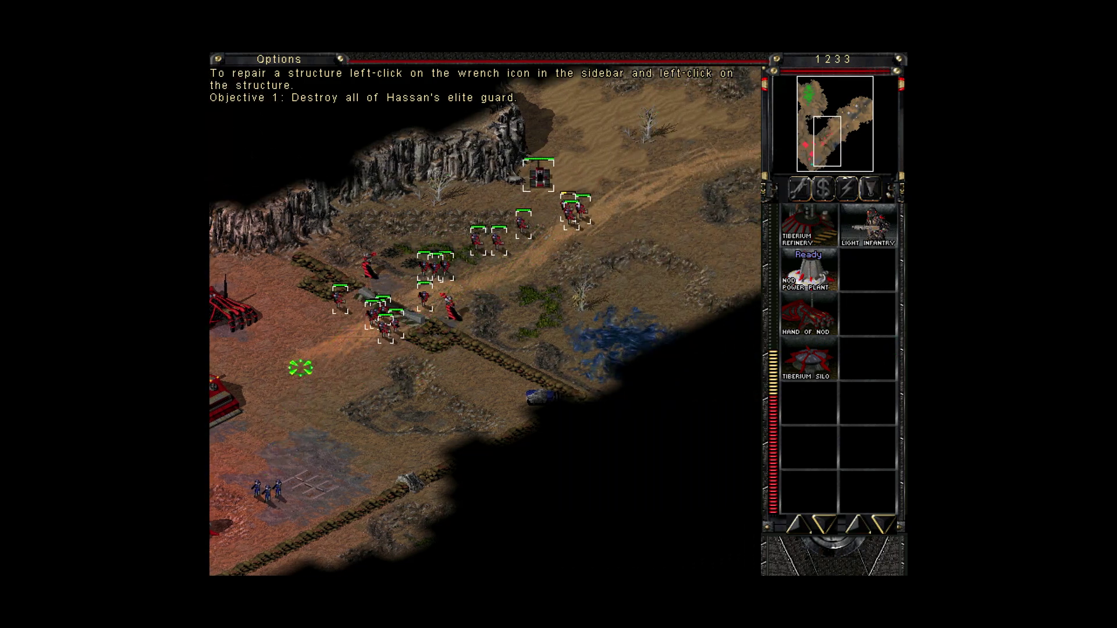
pyautogui.click(425, 467)
# - Repair the lower power plant and place the new Nod Power Plant next to it
pyautogui.click(800, 188)
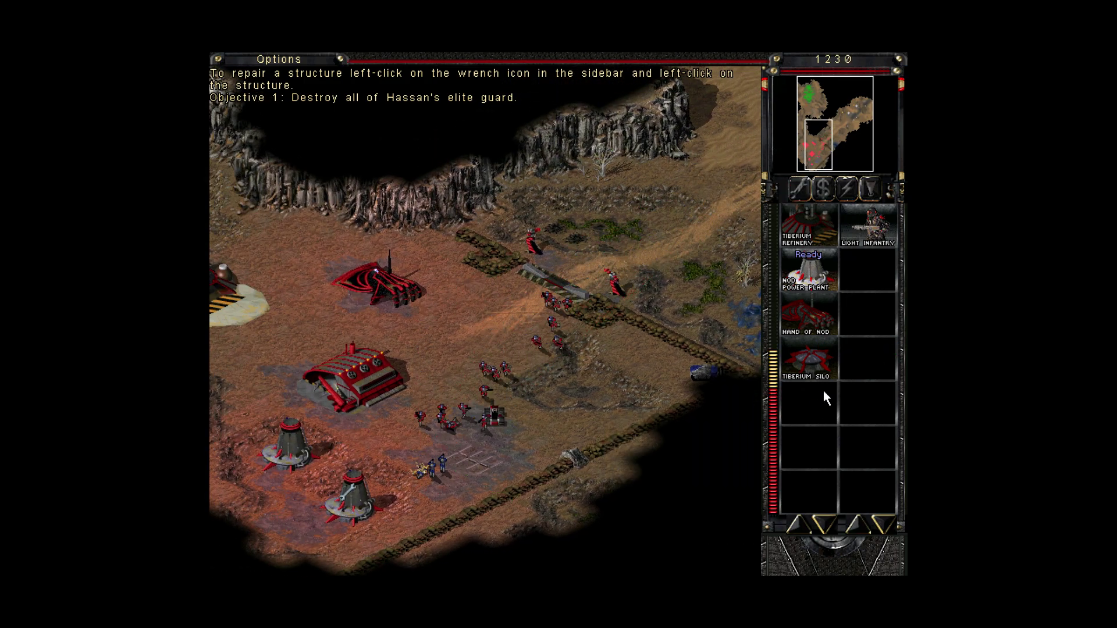
pyautogui.click(799, 270)
pyautogui.click(319, 531)
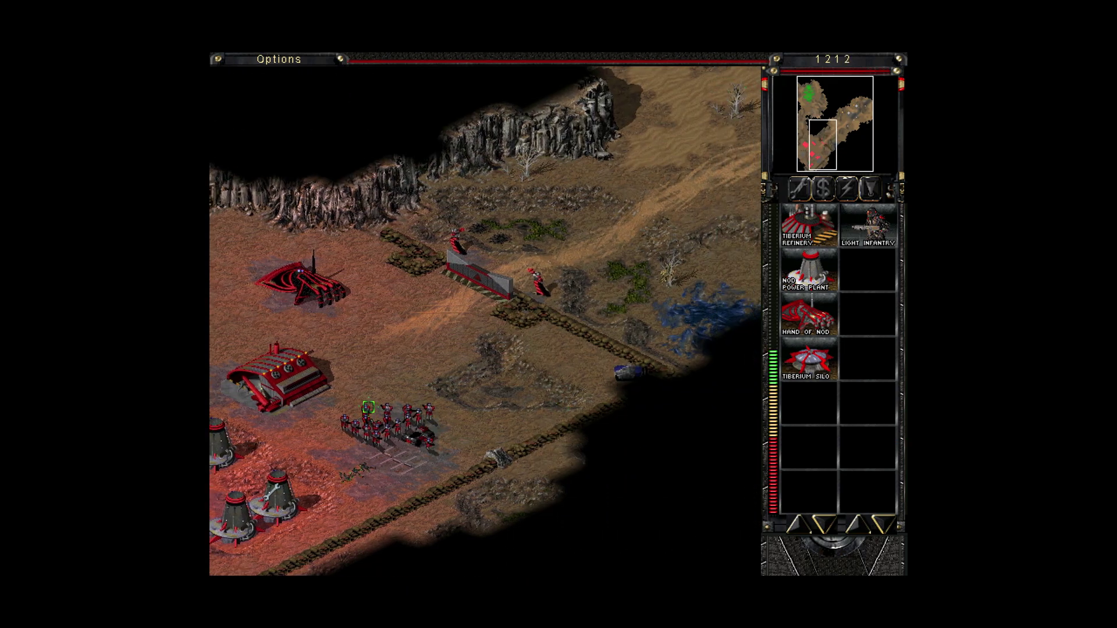
# - Send the army against the blue enemy vehicle at the wall corner and train another Light Infantry
pyautogui.moveTo(457, 370); pyautogui.dragTo(244, 519)
pyautogui.click(633, 372)
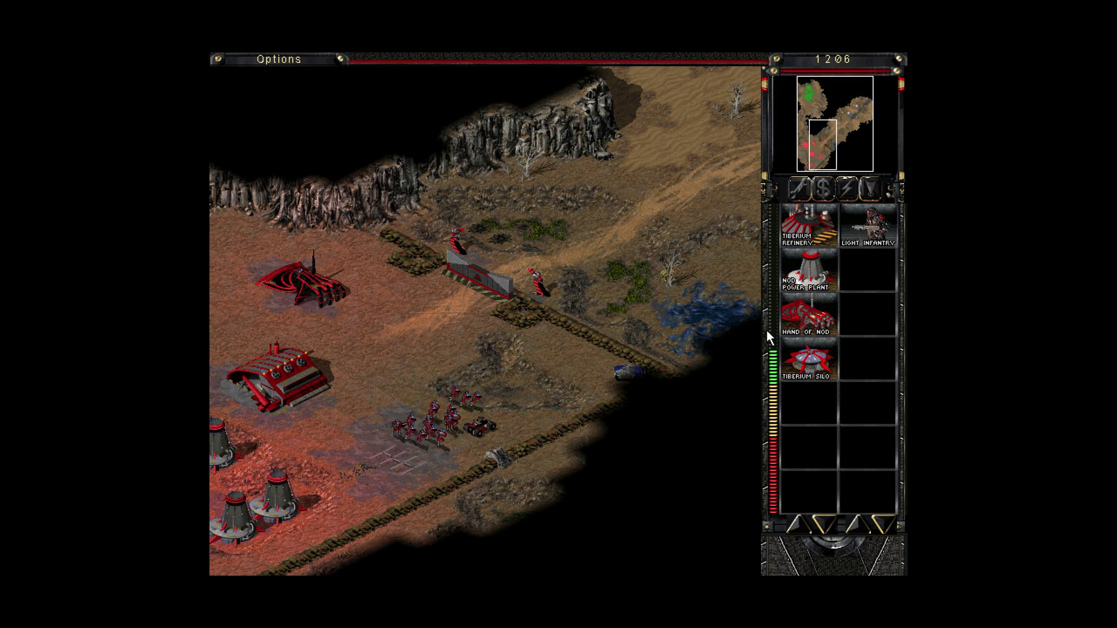
pyautogui.click(878, 235)
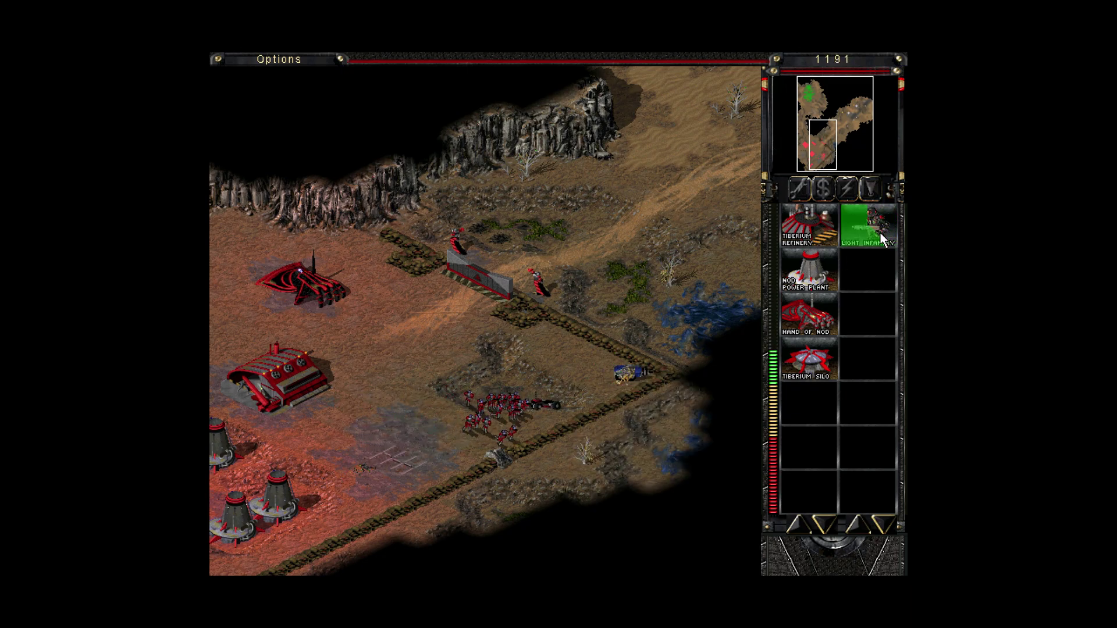
# - Build a Tiberium Silo, place it on the paved patch east of the power plants, and train more Light Infantry
pyautogui.click(799, 378)
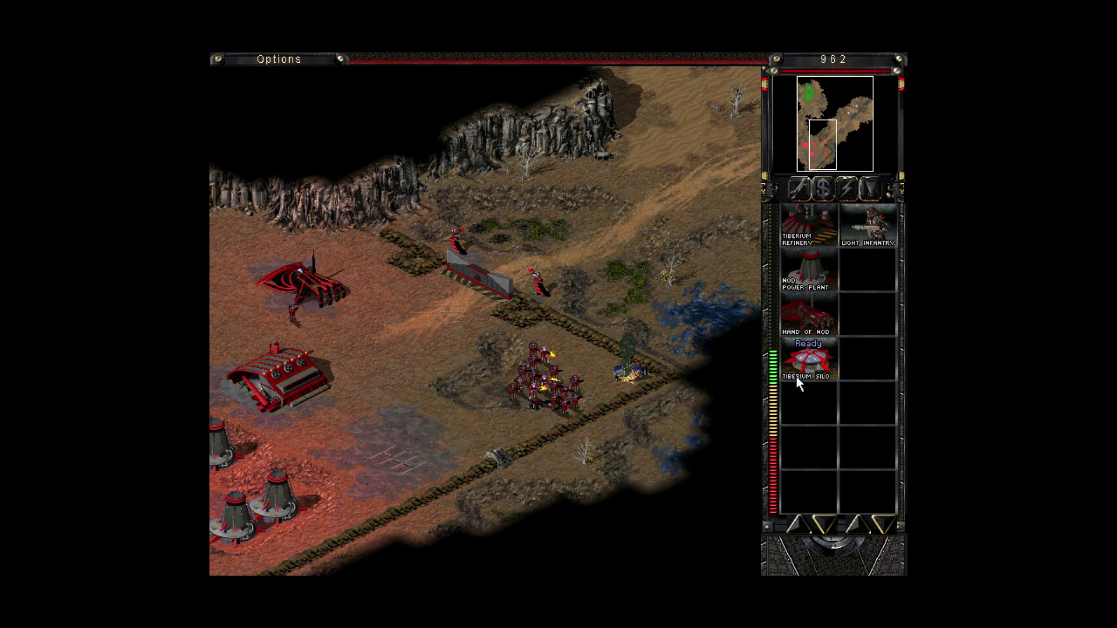
pyautogui.click(796, 373)
pyautogui.click(374, 464)
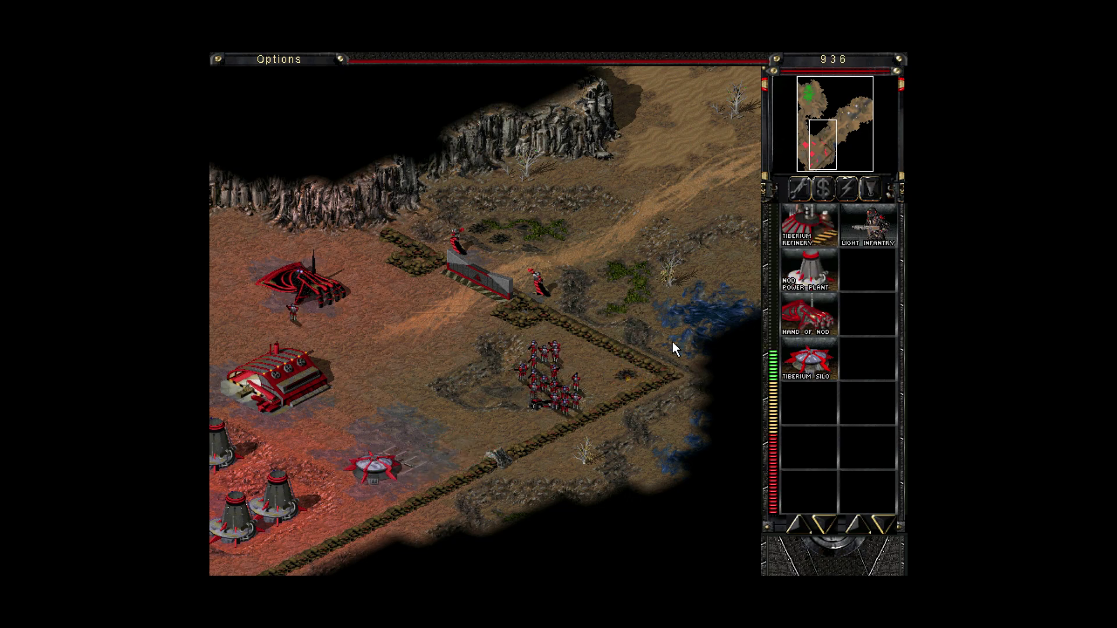
pyautogui.click(878, 237)
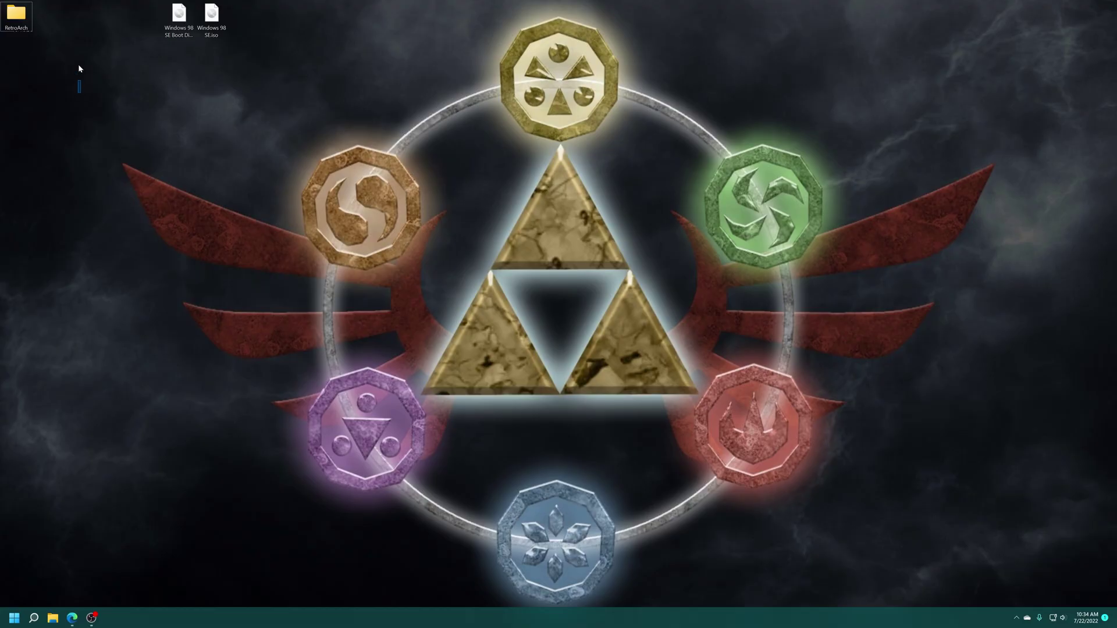
pyautogui.moveTo(78, 64)
pyautogui.mouseDown()
pyautogui.moveTo(4, 4)
pyautogui.moveTo(57, 66)
pyautogui.mouseUp()
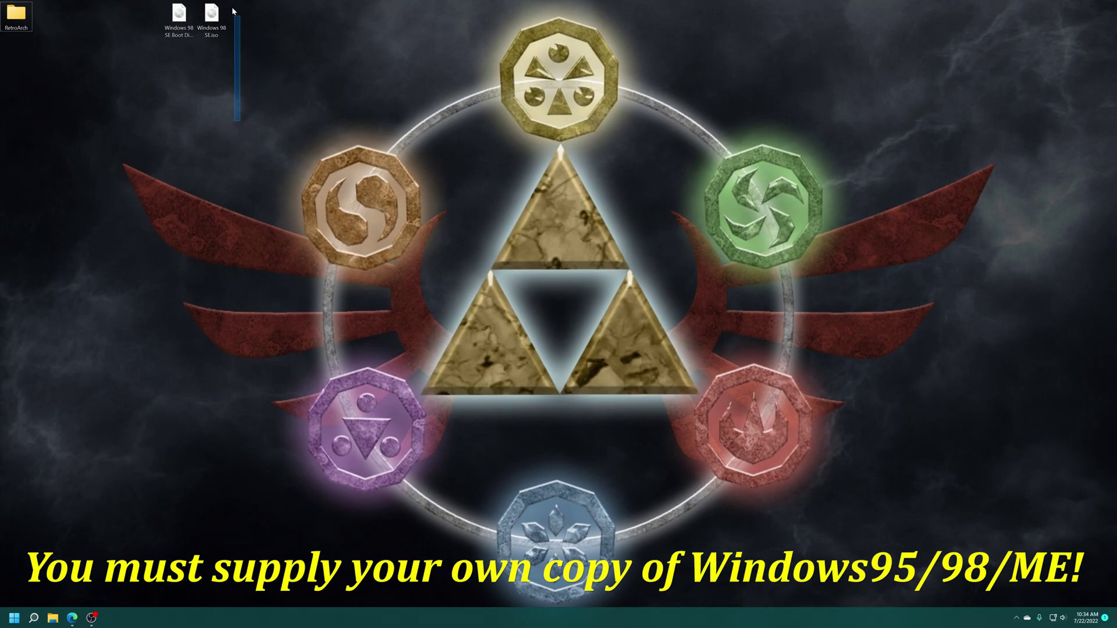
pyautogui.click(212, 21)
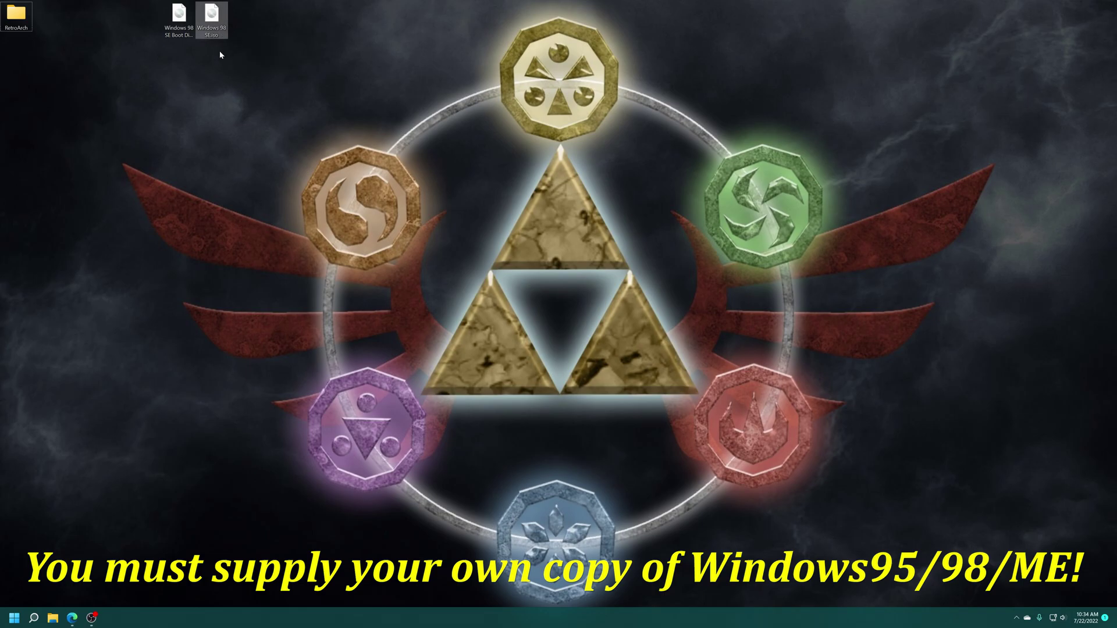
pyautogui.moveTo(135, 51); pyautogui.dragTo(168, 53)
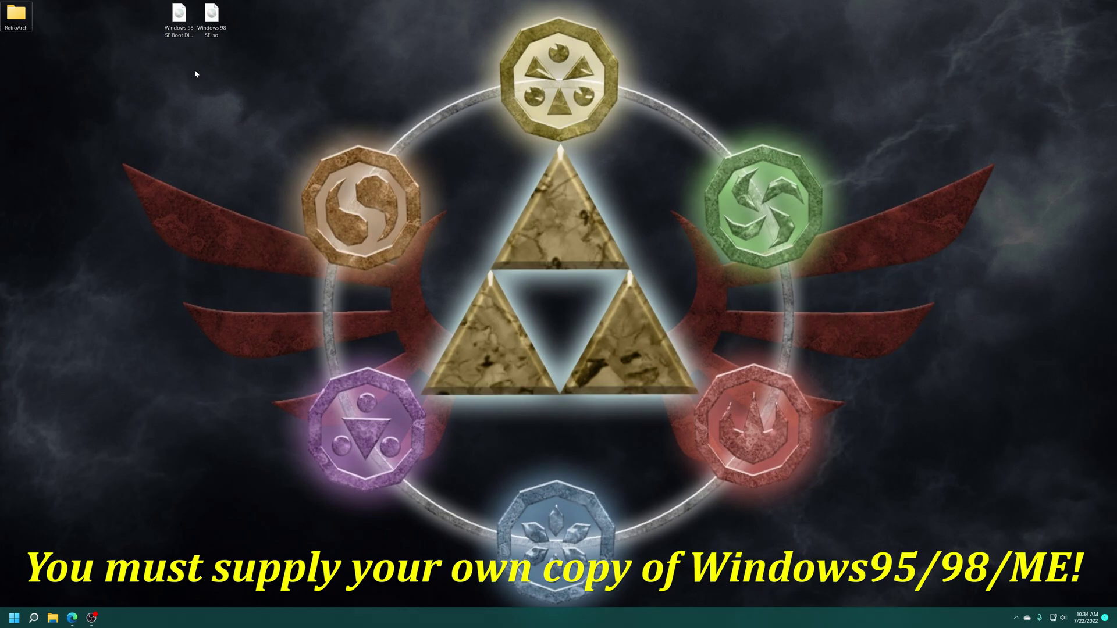
pyautogui.moveTo(193, 65)
pyautogui.mouseDown()
pyautogui.moveTo(165, 17)
pyautogui.moveTo(192, 66)
pyautogui.mouseUp()
pyautogui.moveTo(268, 18); pyautogui.dragTo(235, 85)
pyautogui.moveTo(219, 8); pyautogui.dragTo(244, 46)
pyautogui.moveTo(142, 62); pyautogui.dragTo(245, 83)
pyautogui.moveTo(235, 28); pyautogui.dragTo(209, 21)
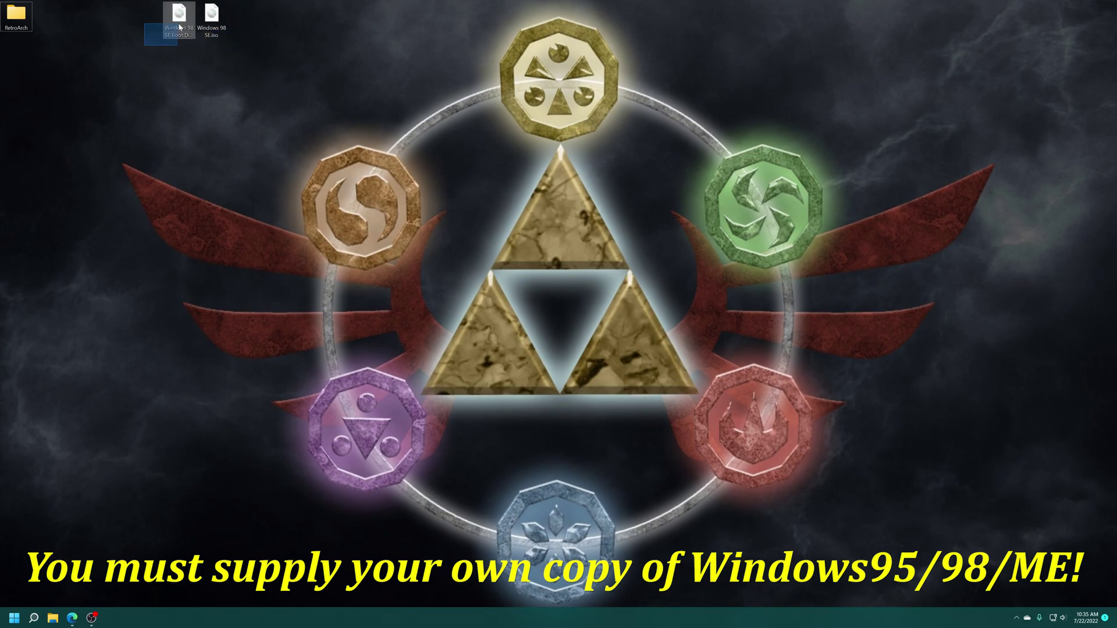
pyautogui.click(179, 17)
pyautogui.click(201, 59)
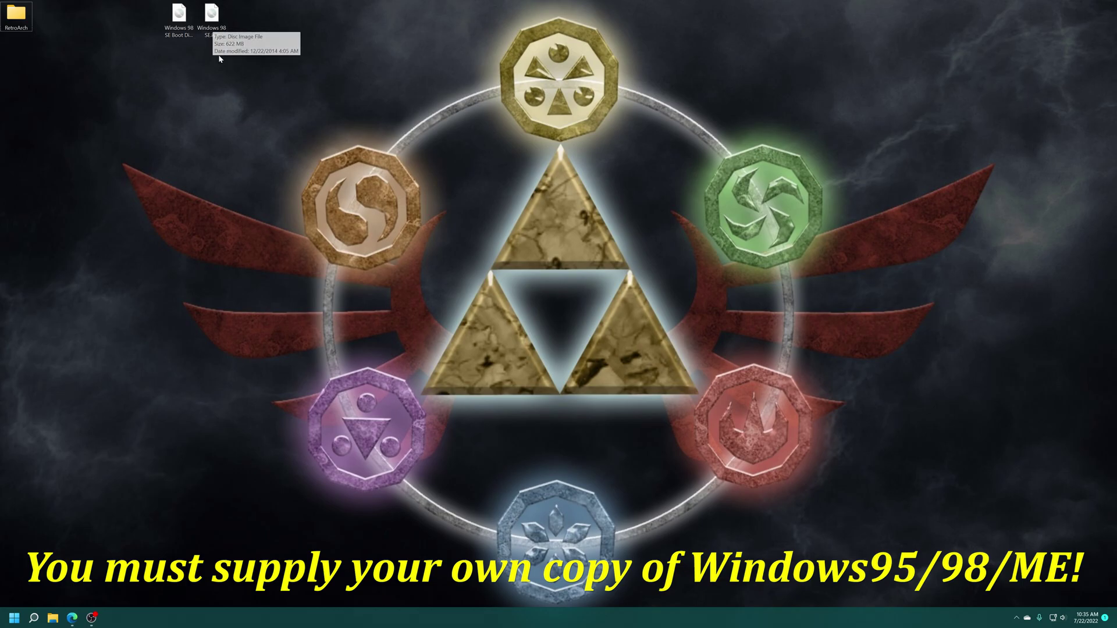
# - Compress the Windows 98 SE boot disk and Windows 98 SE.iso files together into Desktop.zip with 7-Zip
pyautogui.moveTo(155, 81); pyautogui.dragTo(219, 18)
pyautogui.rightClick(212, 17)
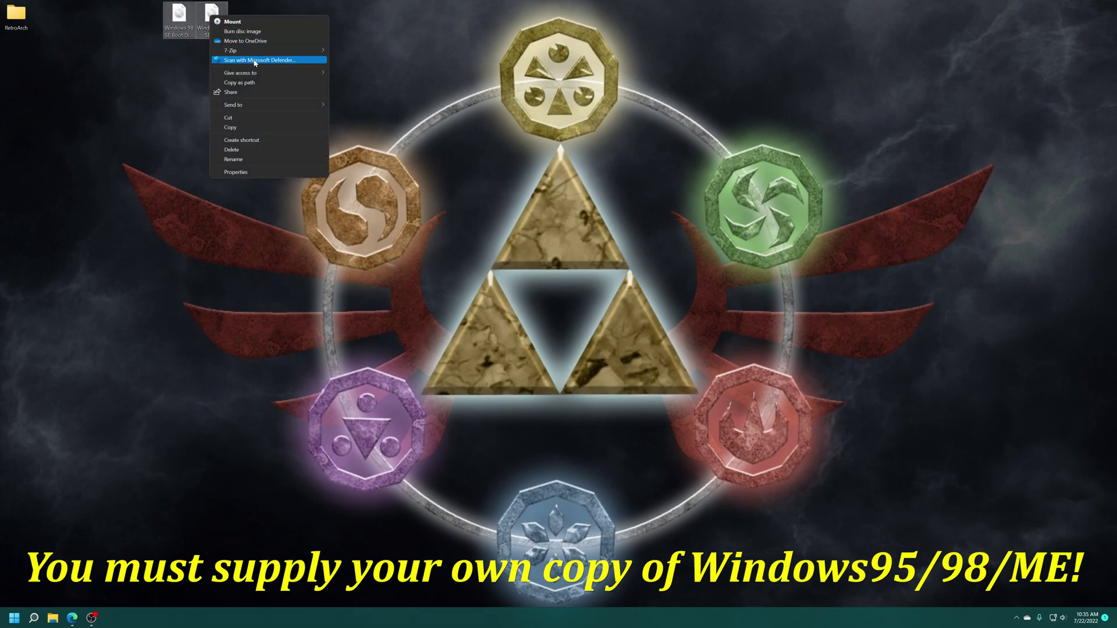
pyautogui.moveTo(267, 51)
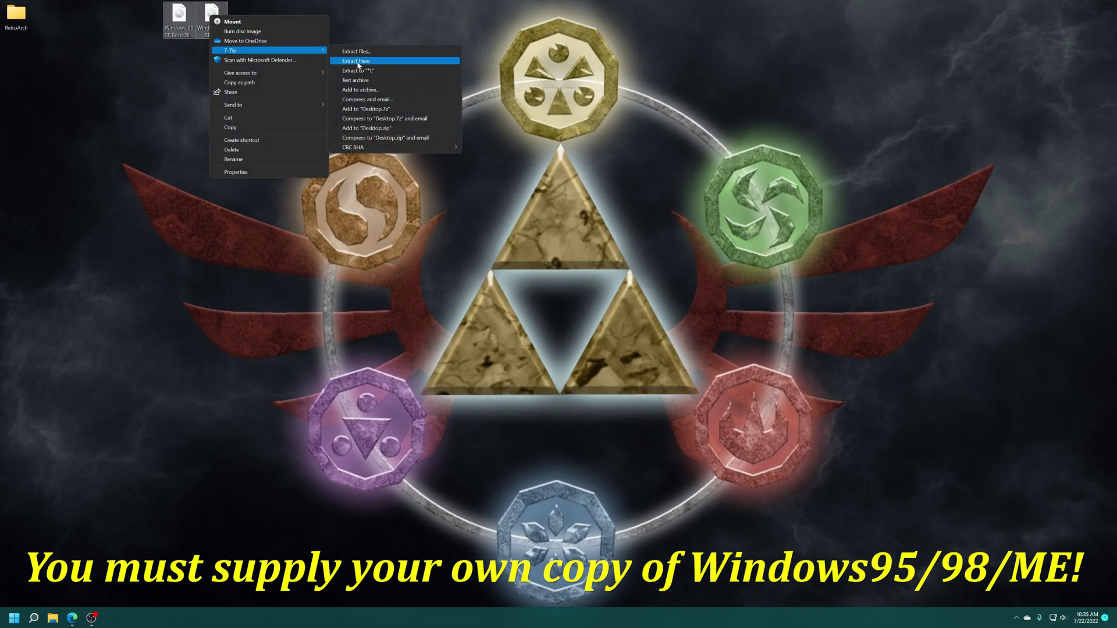
pyautogui.click(373, 128)
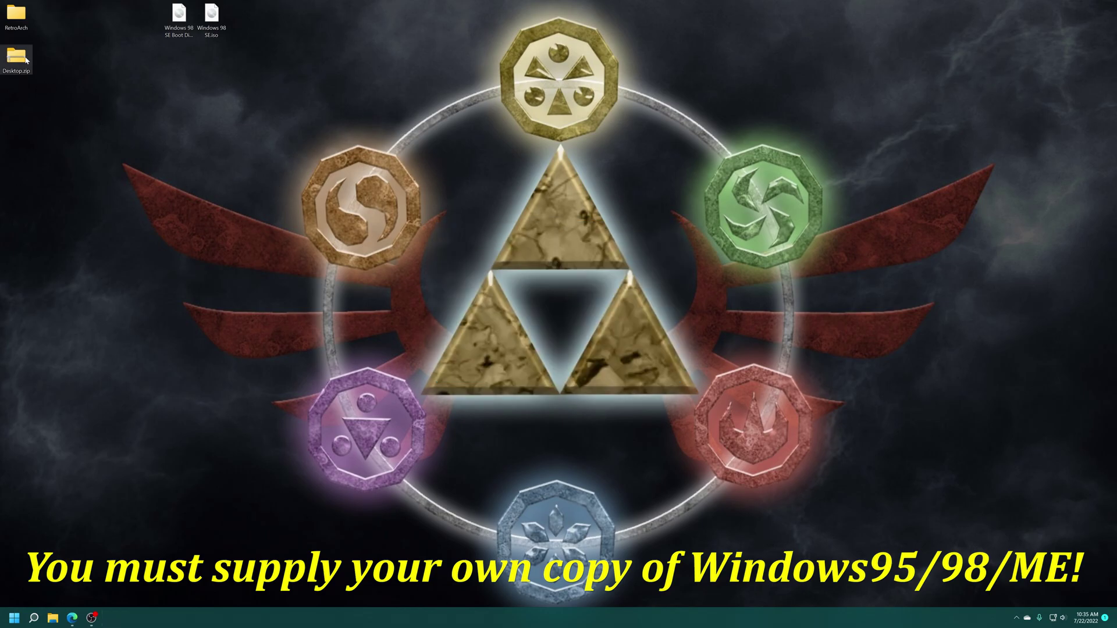
# - Rename the Desktop.zip archive to Windows 98 SE
pyautogui.click(14, 75)
pyautogui.press('F2')
pyautogui.write('Windows 98 SE')
pyautogui.press('Return')
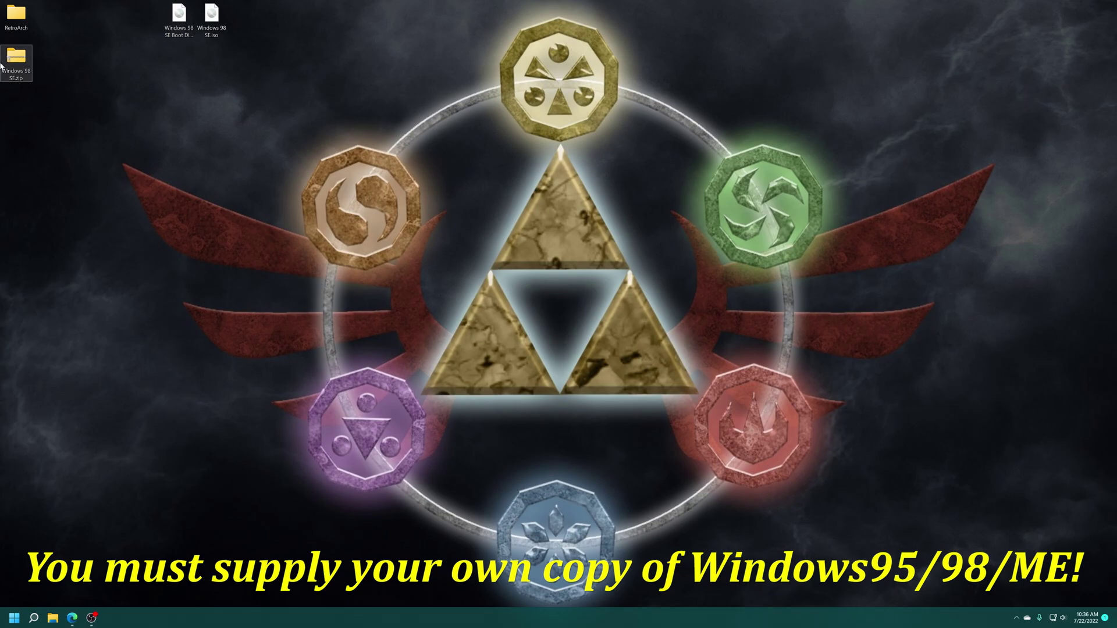
# - Create a folder named Windows 98 inside the Games folder of the RetroArch directory
pyautogui.doubleClick(27, 22)
pyautogui.doubleClick(330, 189)
pyautogui.rightClick(358, 225)
pyautogui.moveTo(414, 332)
pyautogui.click(483, 330)
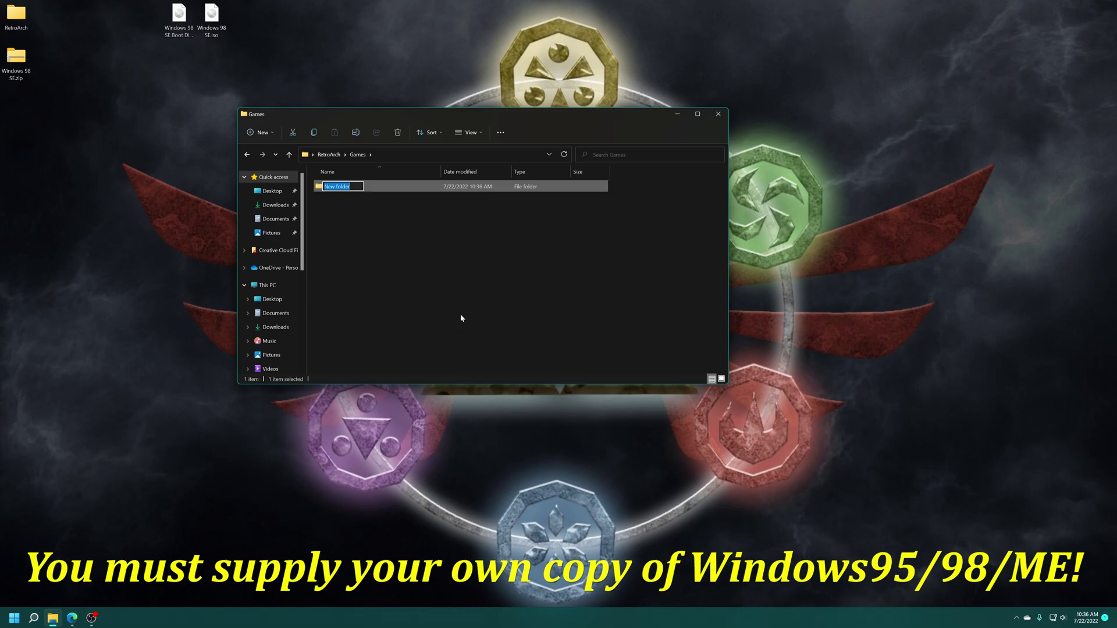
pyautogui.write('Windows 98')
pyautogui.click(418, 255)
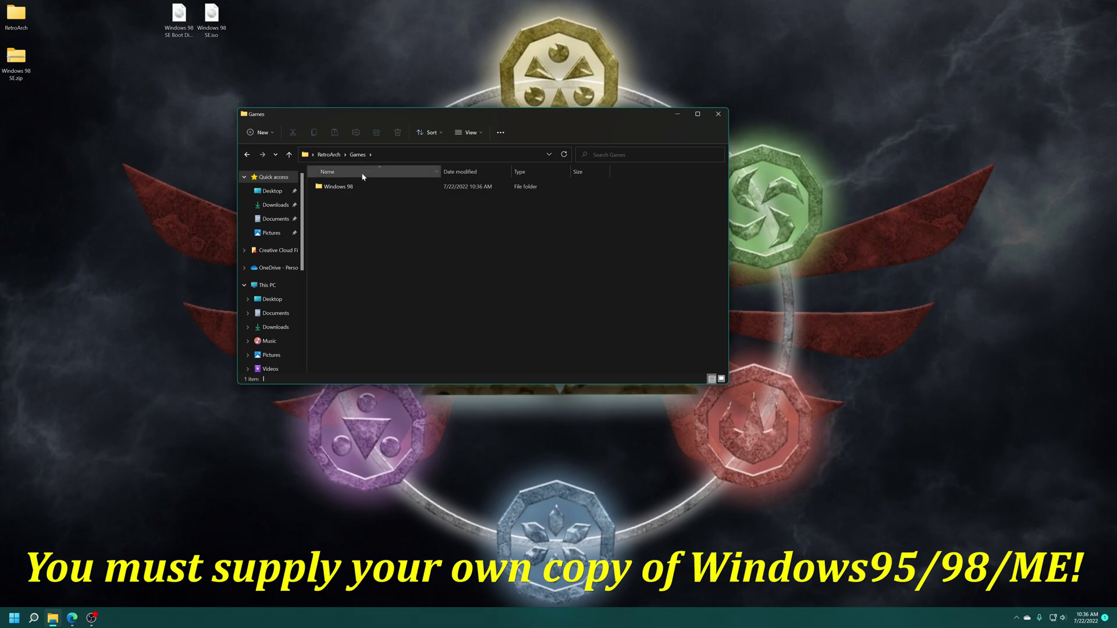
# - Move Windows 98 SE.zip from the desktop into the new Windows 98 folder
pyautogui.doubleClick(343, 188)
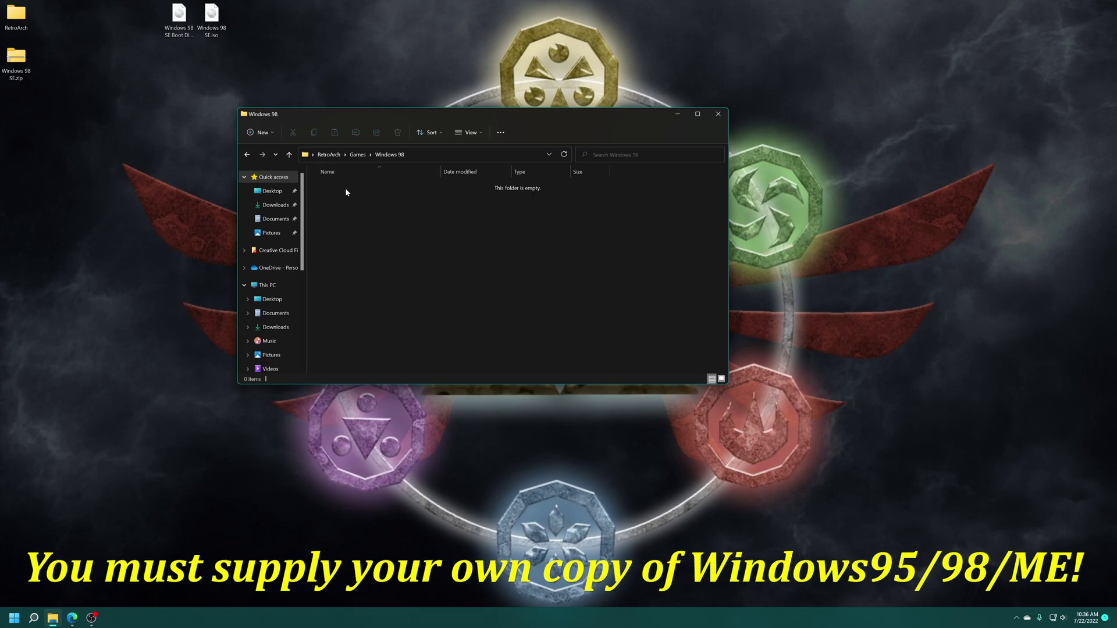
pyautogui.moveTo(18, 68); pyautogui.dragTo(448, 258)
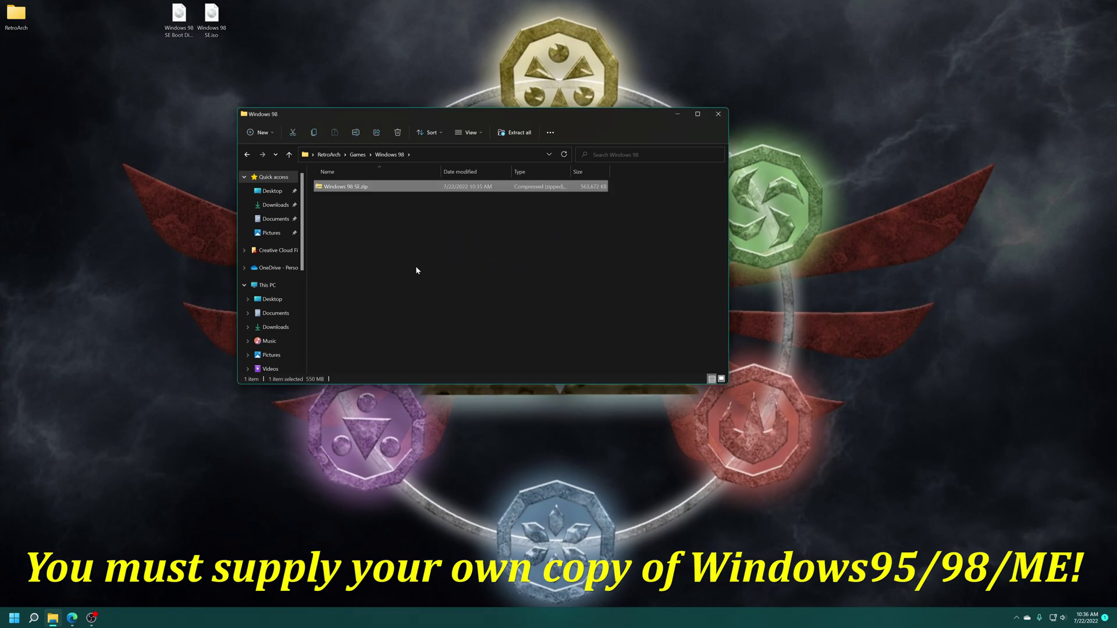
pyautogui.click(348, 236)
pyautogui.moveTo(361, 223)
pyautogui.mouseDown()
pyautogui.moveTo(325, 183)
pyautogui.moveTo(344, 182)
pyautogui.moveTo(357, 220)
pyautogui.mouseUp()
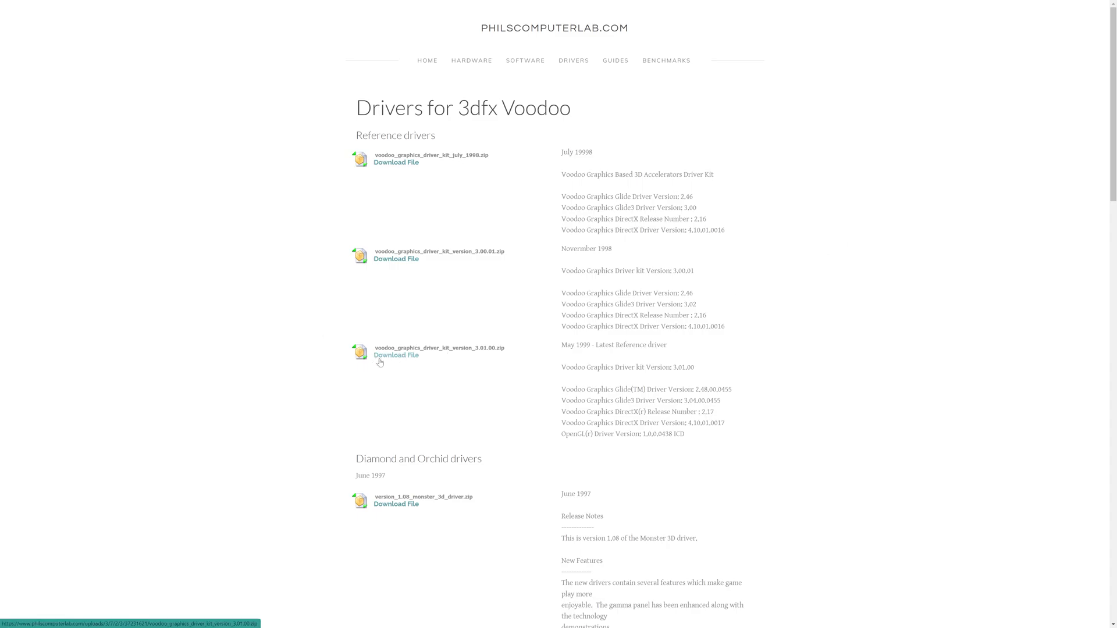
# - Look through the 3dfx Voodoo drivers and download voodoo_graphics_driver_kit_version_3.01.00.zip from the reference drivers
pyautogui.scroll(-13, 292, 387)
pyautogui.scroll(-4, 276, 391)
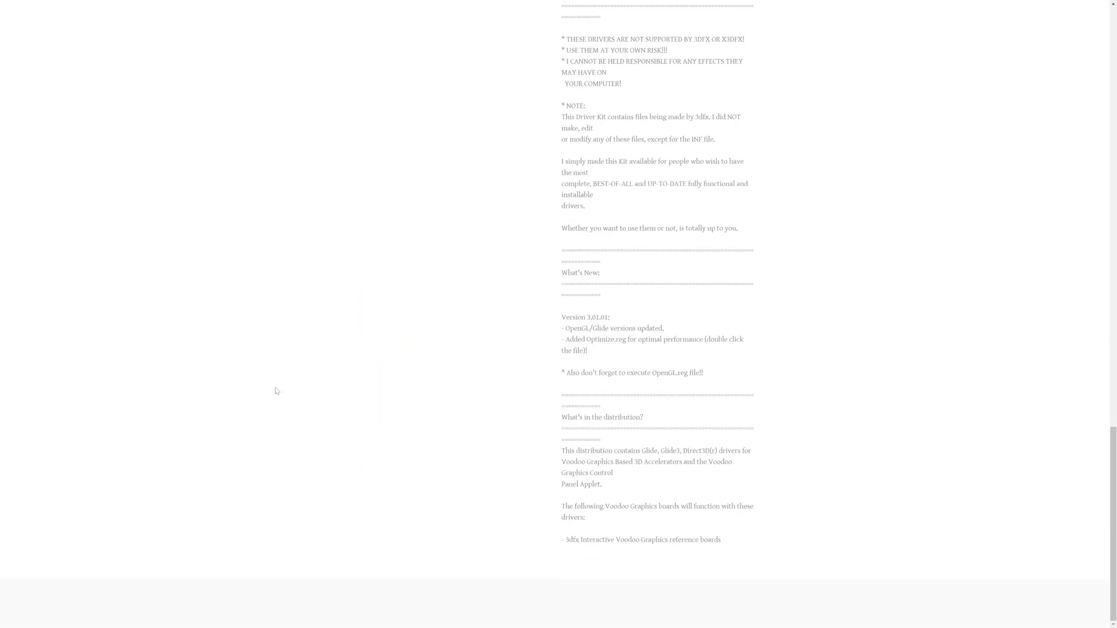
pyautogui.scroll(8, 274, 392)
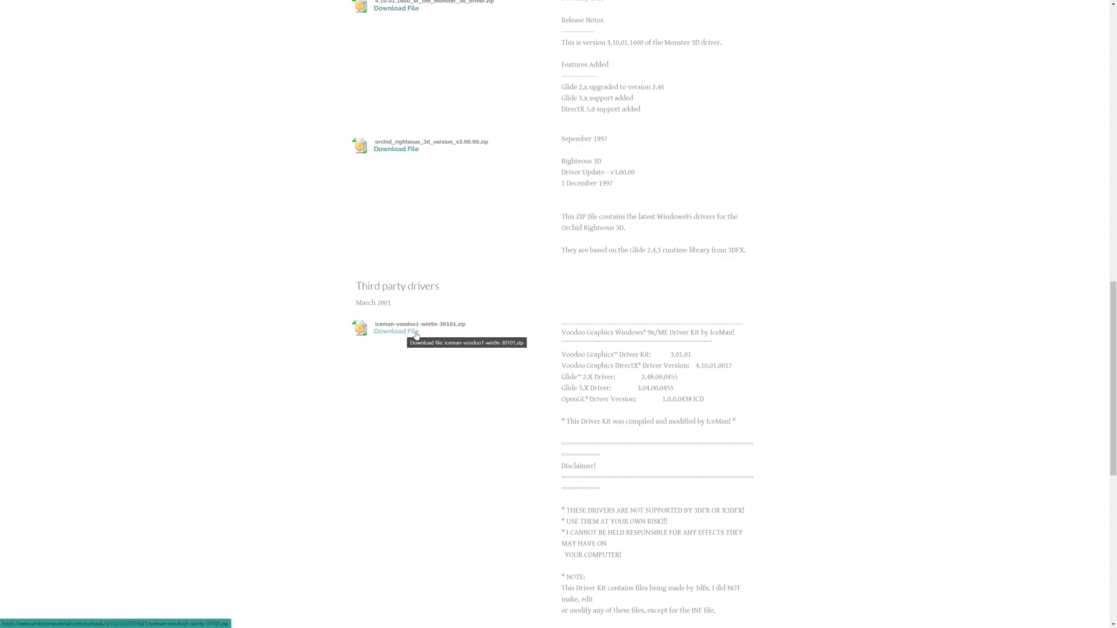
pyautogui.scroll(10, 359, 381)
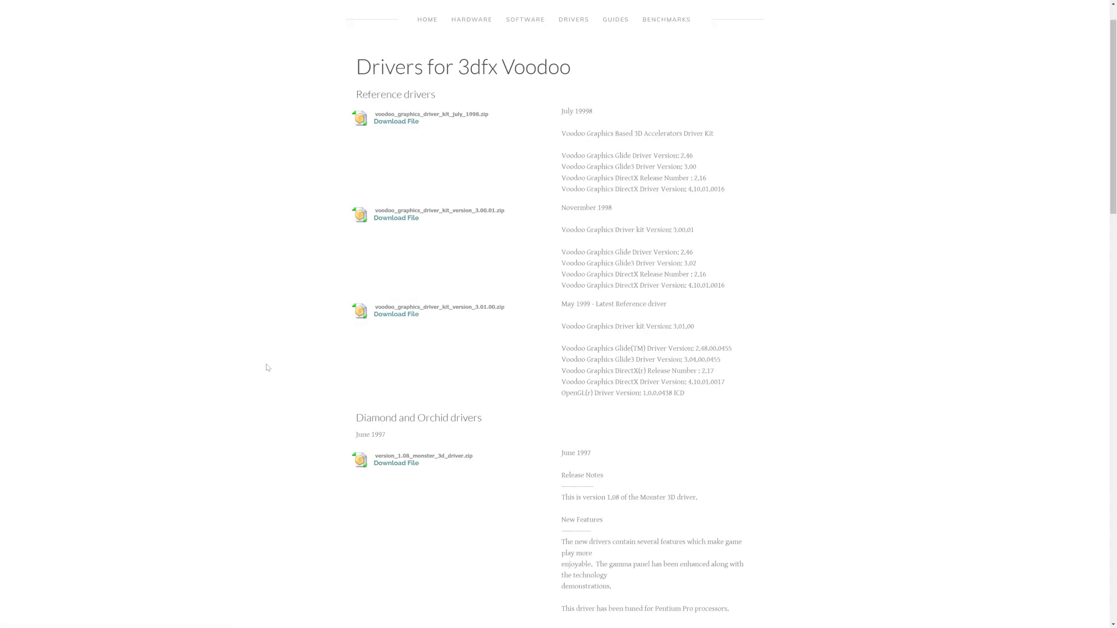
pyautogui.click(398, 318)
# - Download the weedsgm4_update.sf2 soundfont from the site's General MIDI and Soundfonts page
pyautogui.moveTo(530, 28)
pyautogui.moveTo(555, 82)
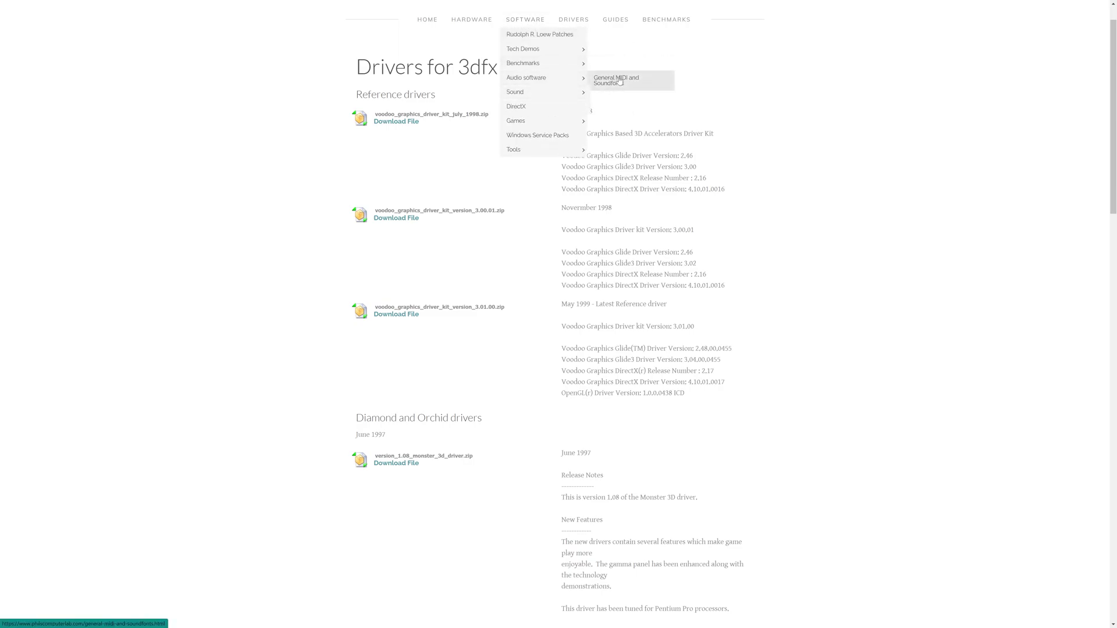
pyautogui.click(621, 81)
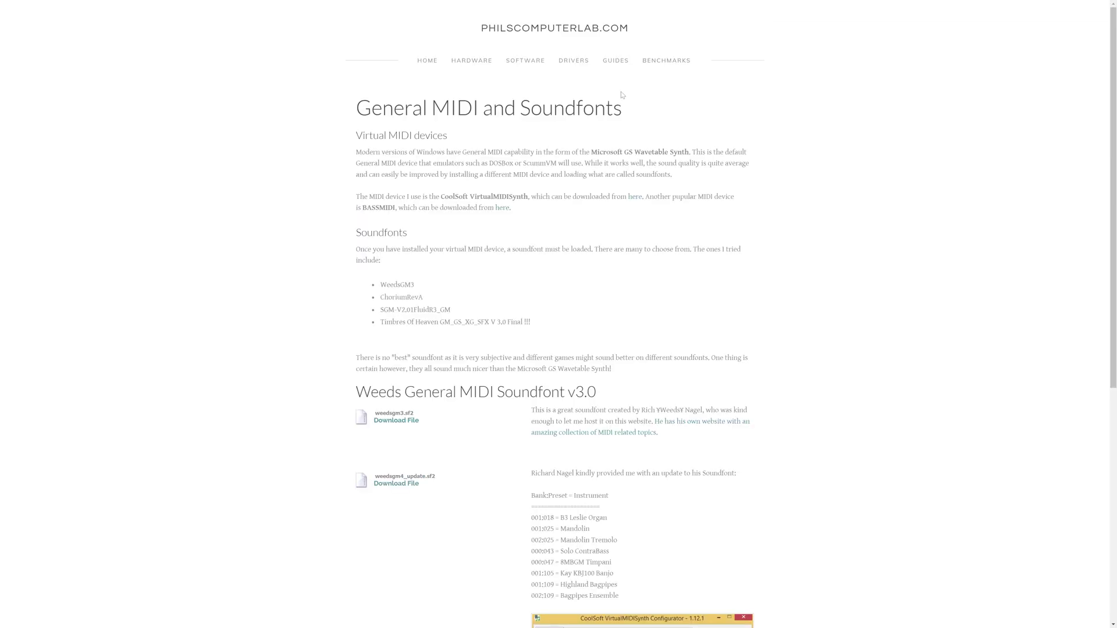
pyautogui.scroll(-6, 527, 331)
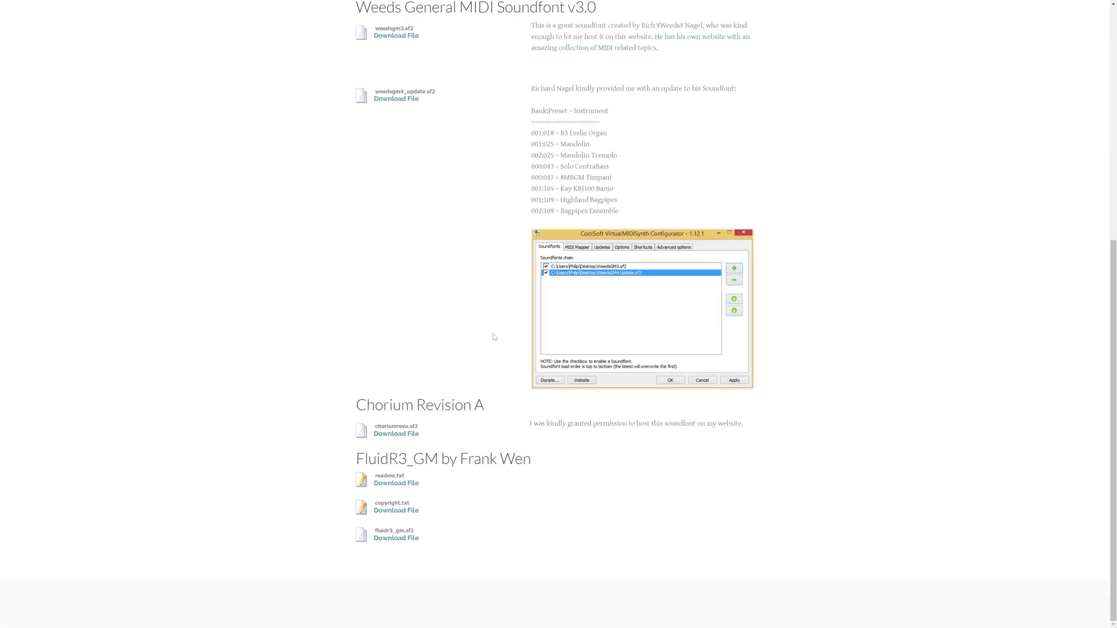
pyautogui.scroll(2, 485, 331)
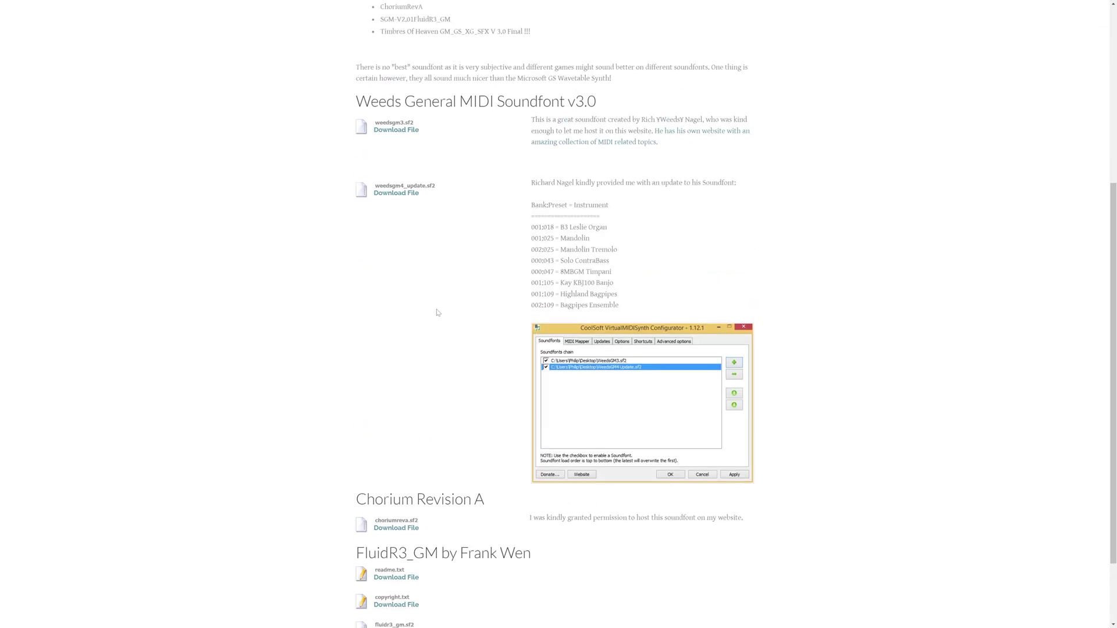
pyautogui.click(396, 197)
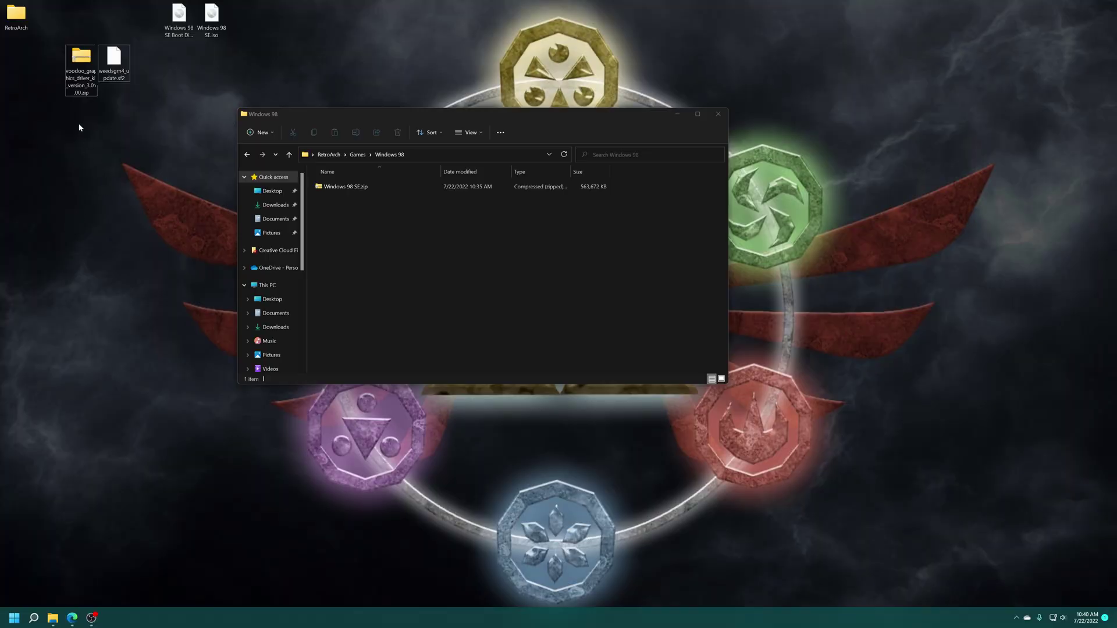
# - Move the Voodoo graphics driver kit zip from the desktop into the Windows 98 games folder
pyautogui.moveTo(85, 69); pyautogui.dragTo(375, 245)
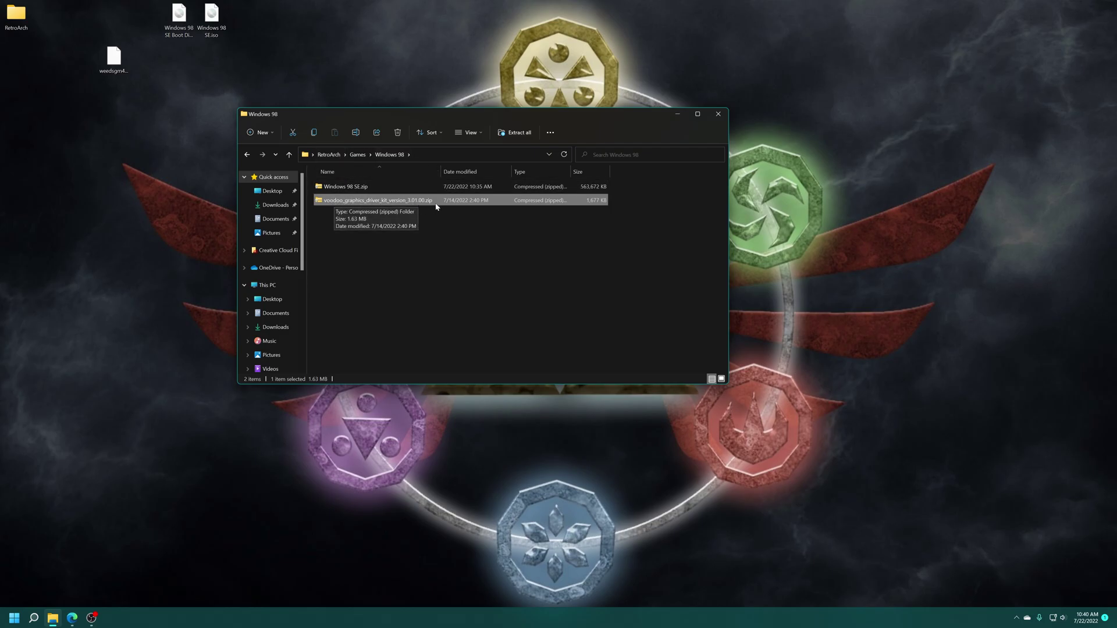
pyautogui.click(486, 263)
pyautogui.click(175, 176)
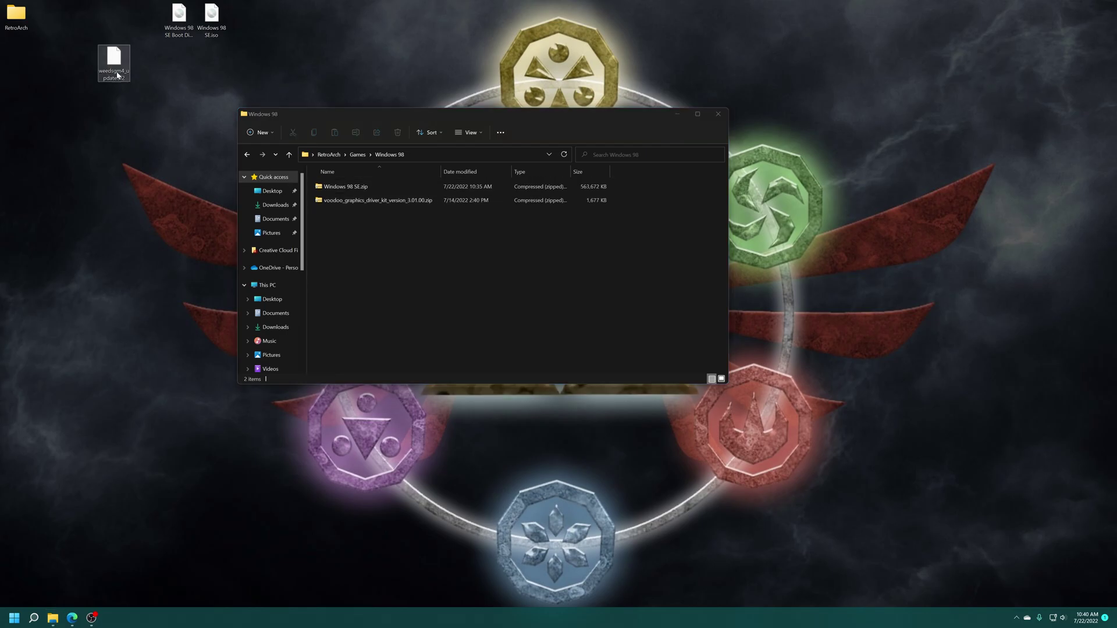
# - Move weedsgm4_update.sf2 from the desktop into the system folder inside RetroArch-Win64
pyautogui.click(361, 232)
pyautogui.hotkey('alt', 'Up')
pyautogui.hotkey('alt', 'Up')
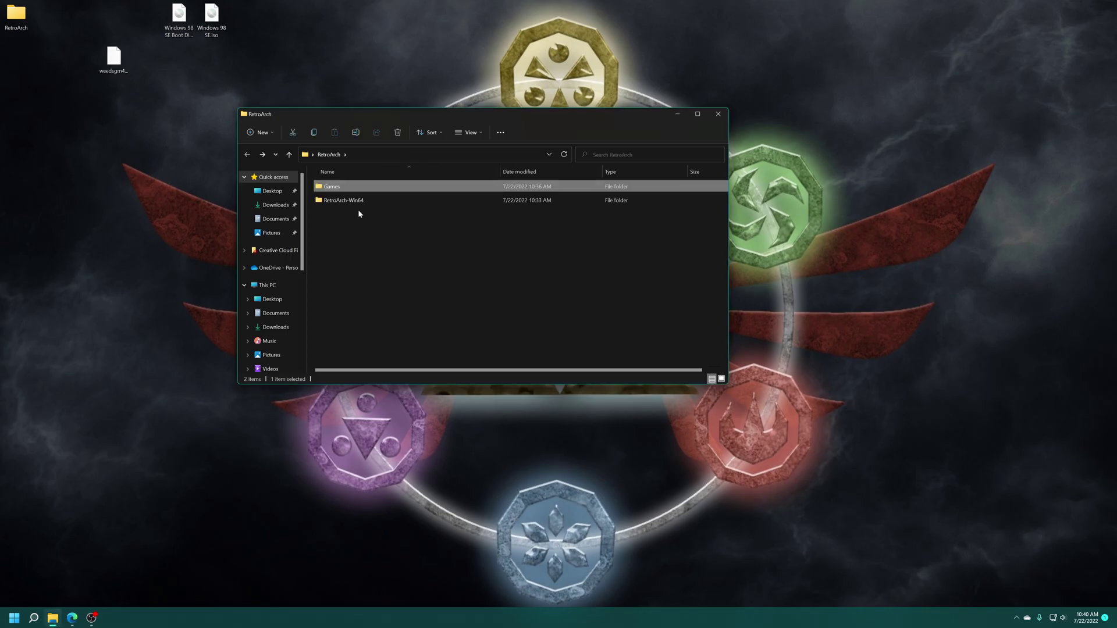
pyautogui.doubleClick(343, 202)
pyautogui.scroll(-5, 350, 221)
pyautogui.doubleClick(318, 300)
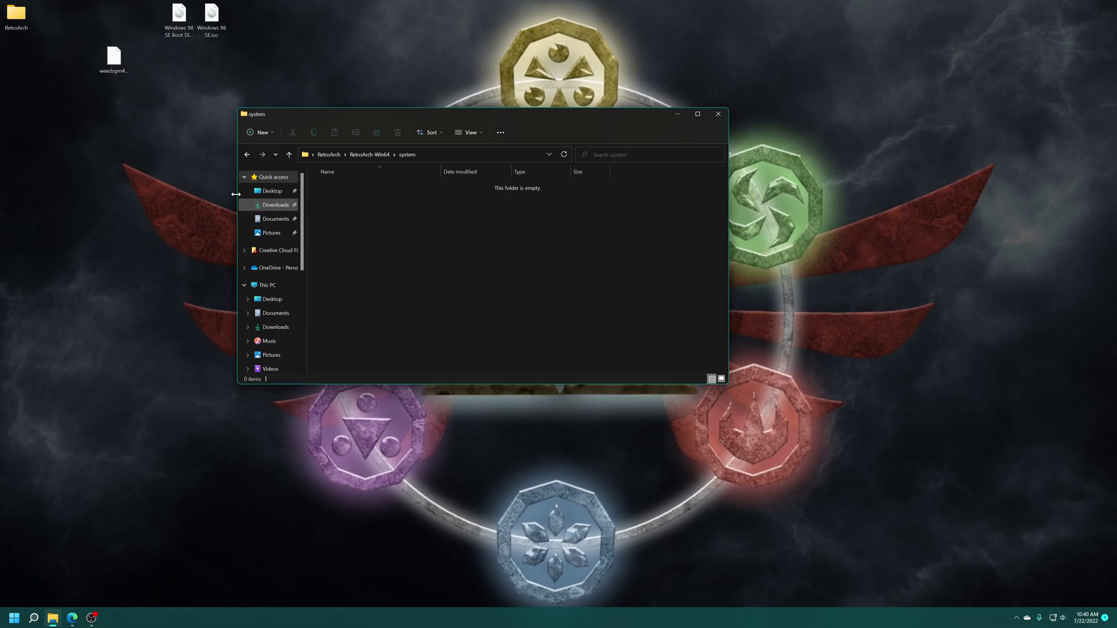
pyautogui.moveTo(113, 58); pyautogui.dragTo(427, 297)
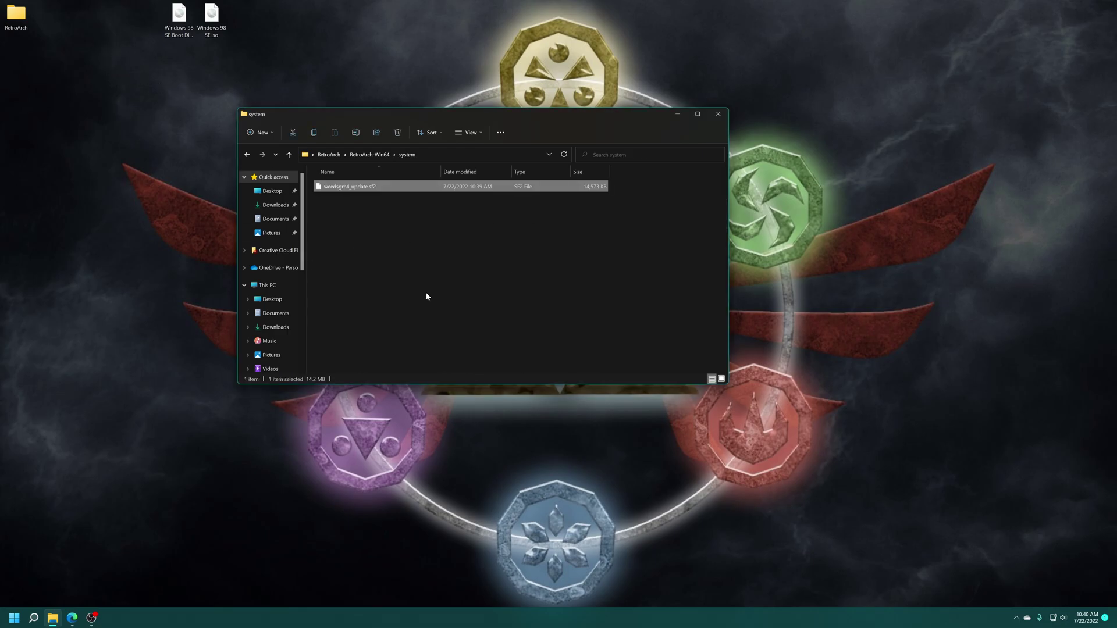
pyautogui.click(386, 239)
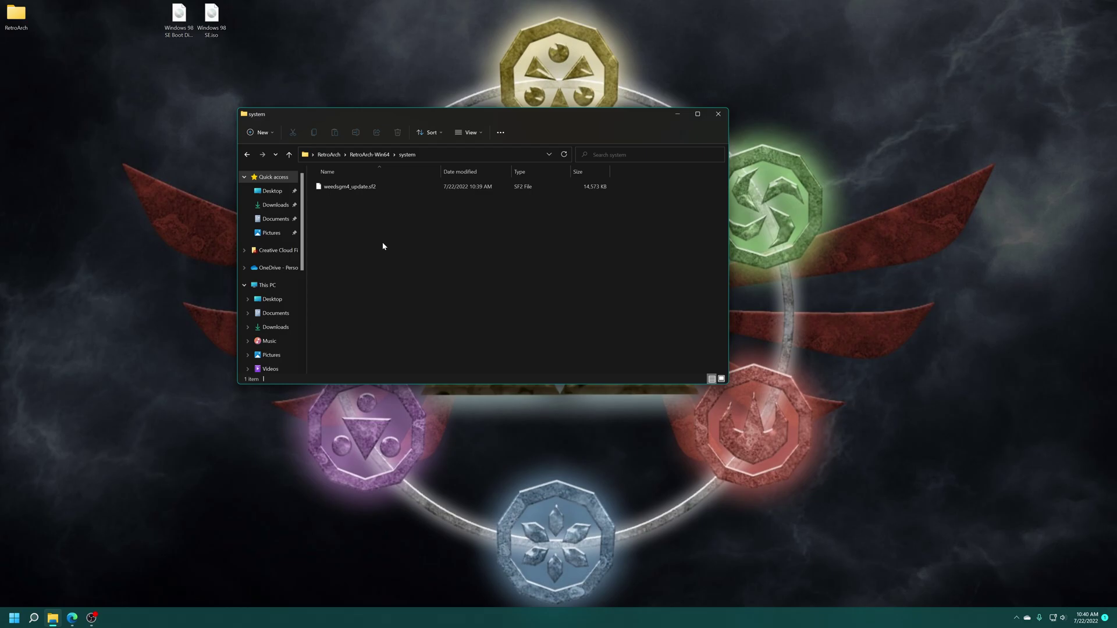
# - Delete the original Windows 98 SE boot disk and ISO images from the desktop
pyautogui.hotkey('alt', 'Left')
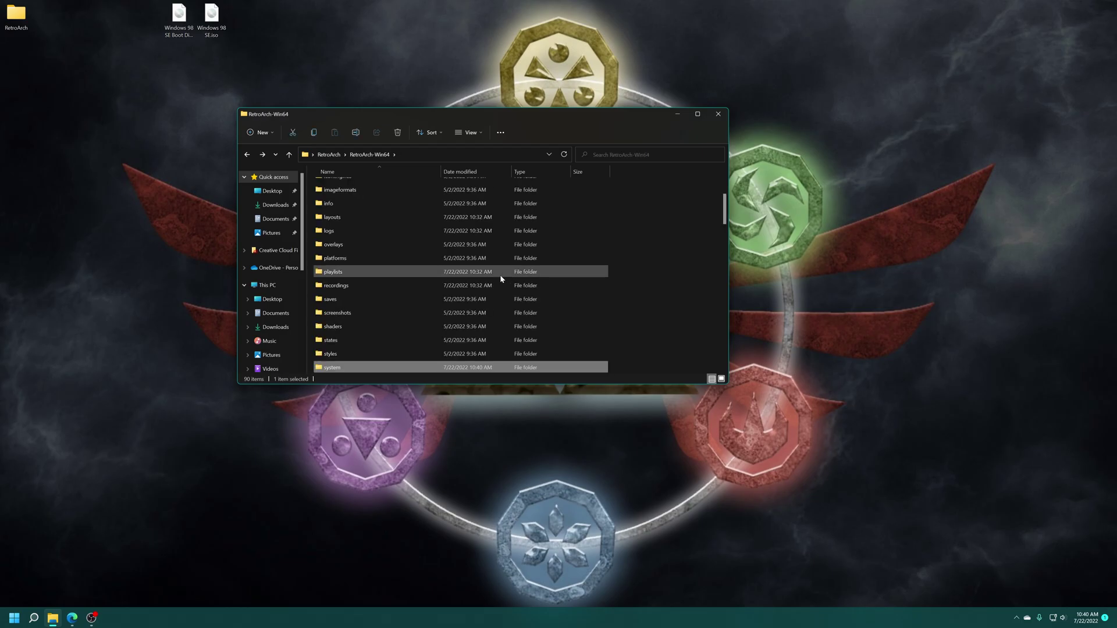
pyautogui.moveTo(386, 69); pyautogui.dragTo(157, 17)
pyautogui.press('Delete')
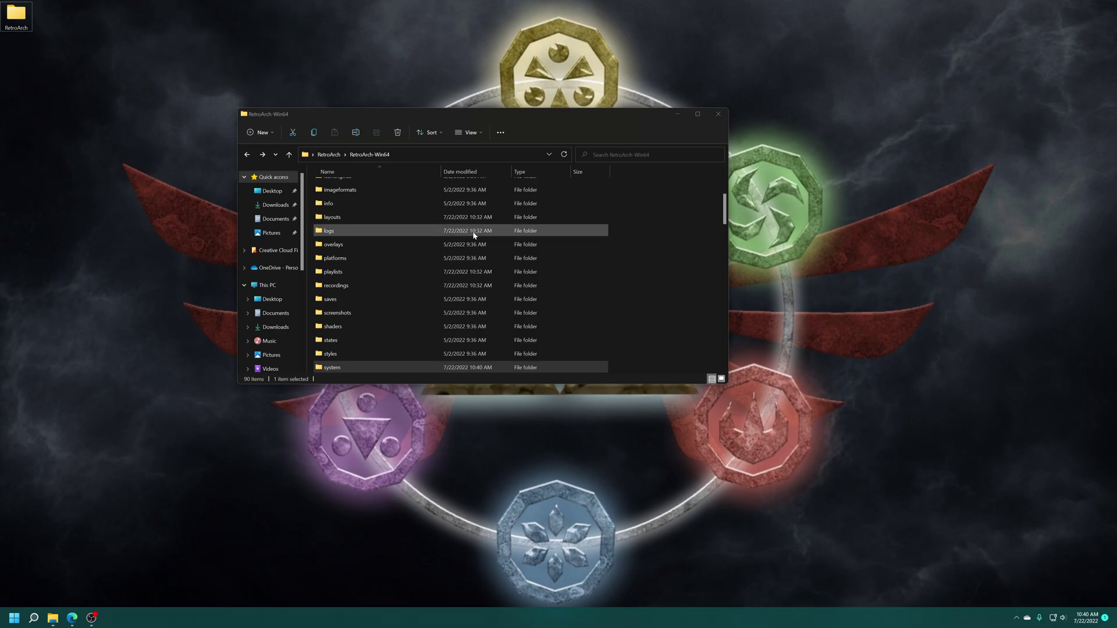
# - Launch RetroArch by running retroarch.exe from the RetroArch-Win64 folder
pyautogui.scroll(-15, 410, 291)
pyautogui.scroll(-5, 390, 323)
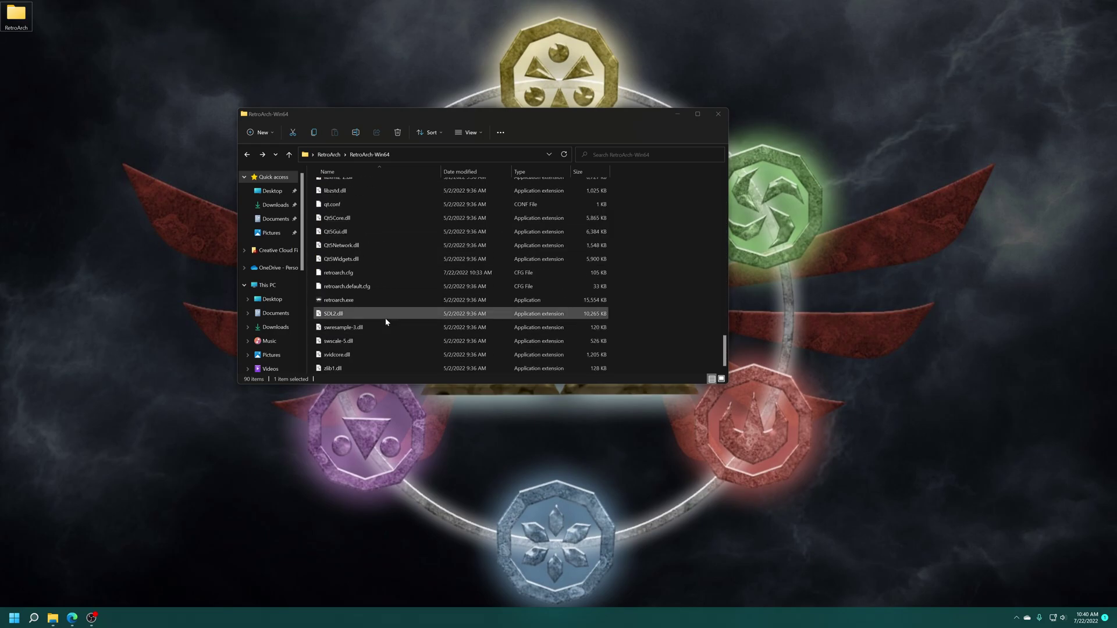
pyautogui.doubleClick(338, 300)
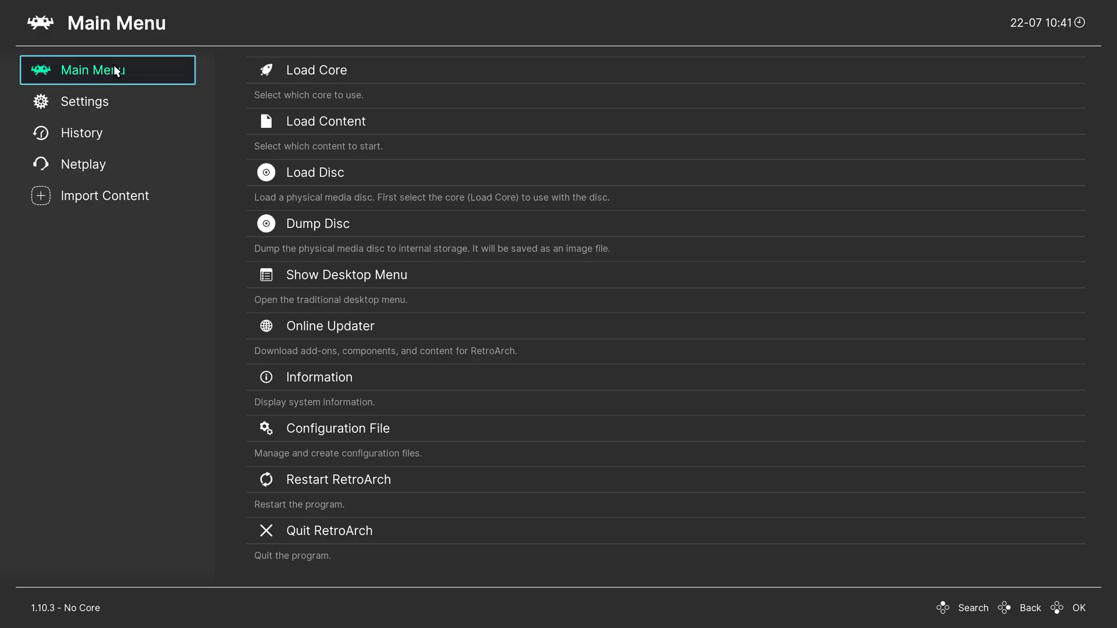
# - Download and install the DOS (DOSBox-Pure) core through the Online Updater and return to the Main Menu
pyautogui.click(338, 327)
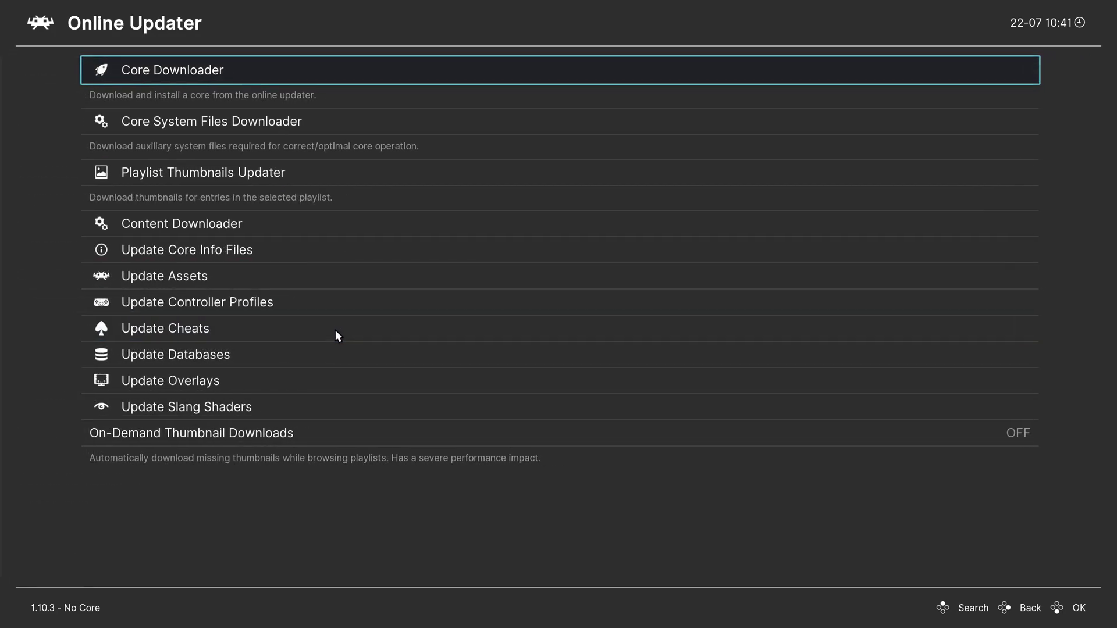
pyautogui.click(138, 76)
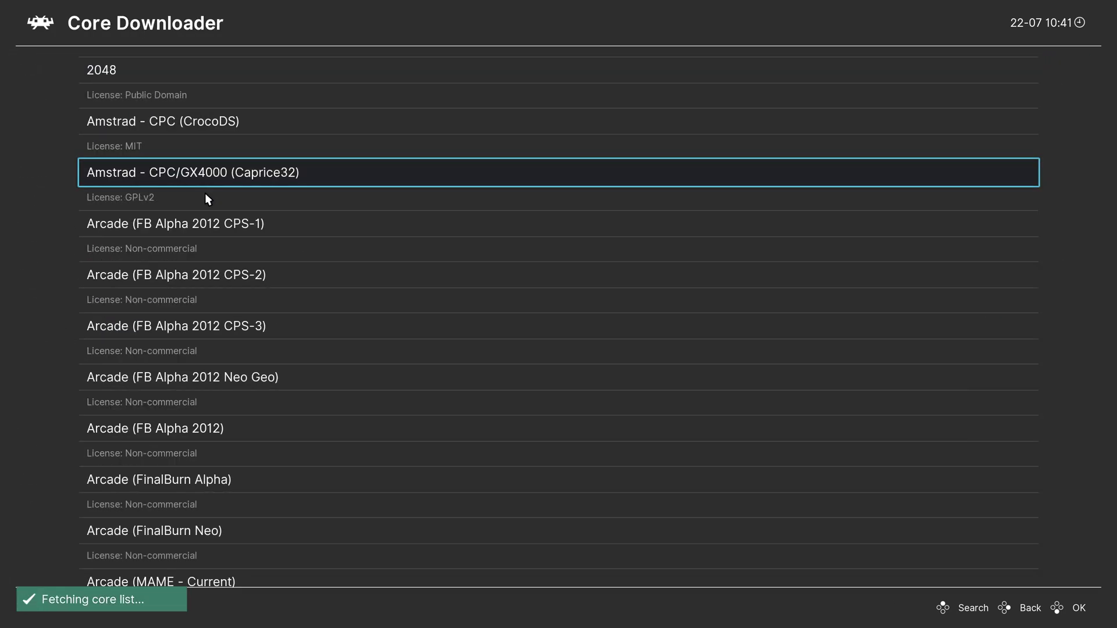
pyautogui.scroll(-20, 204, 193)
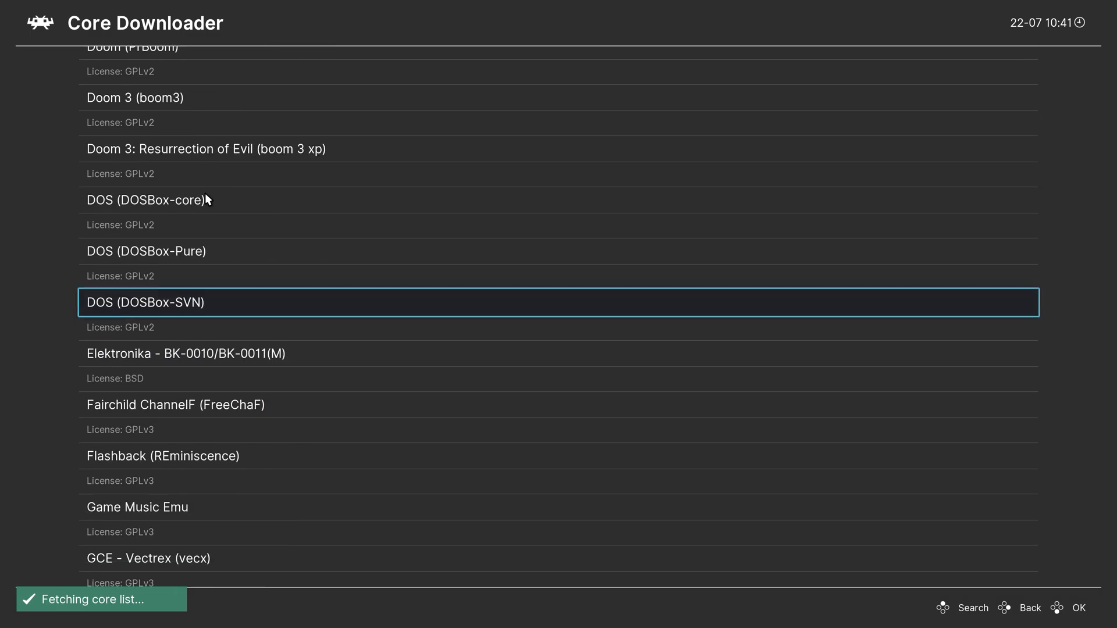
pyautogui.scroll(1, 205, 193)
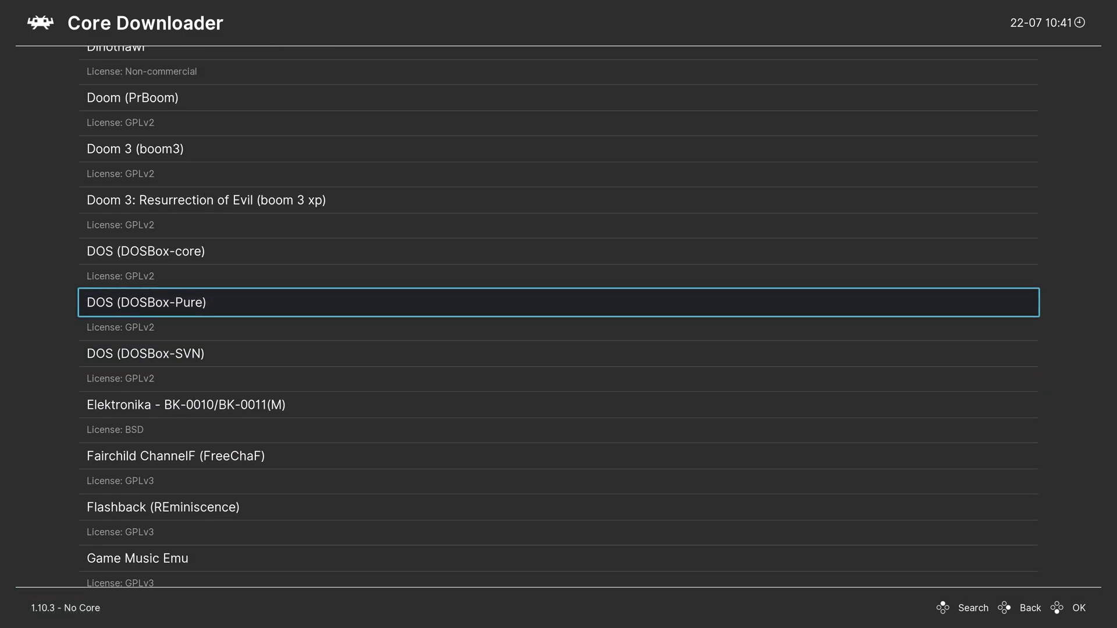
pyautogui.press('Return')
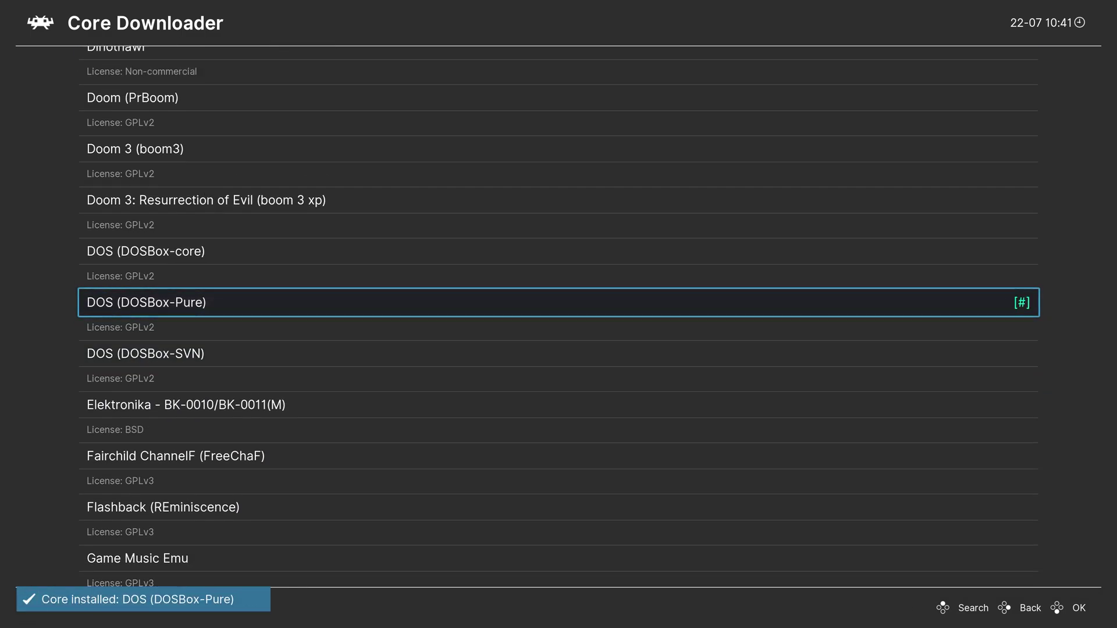
pyautogui.press('BackSpace')
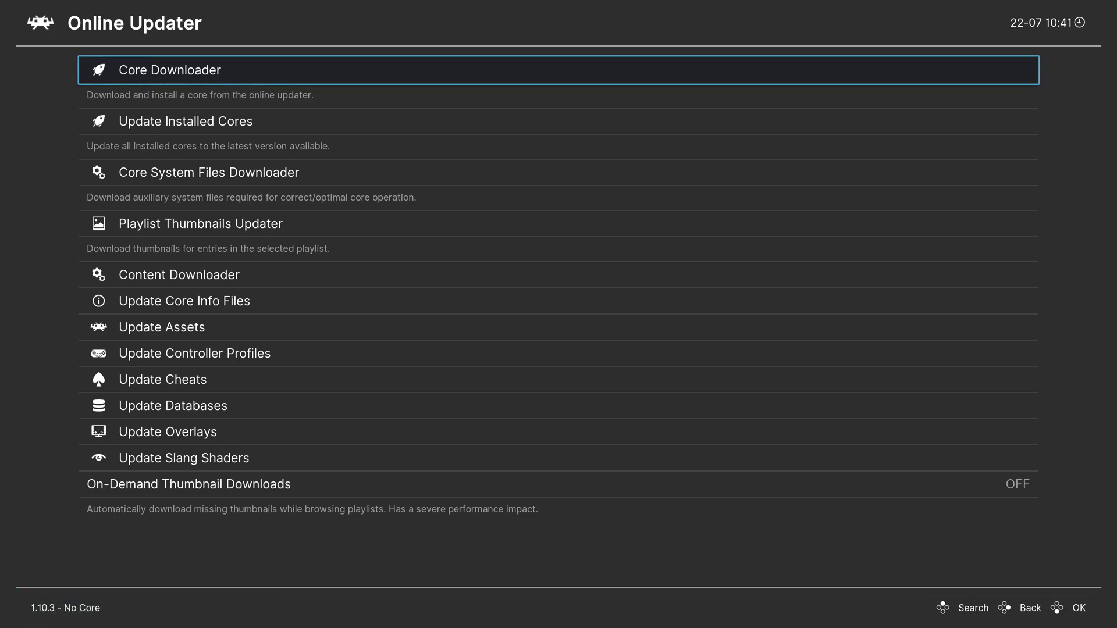
pyautogui.press('Down')
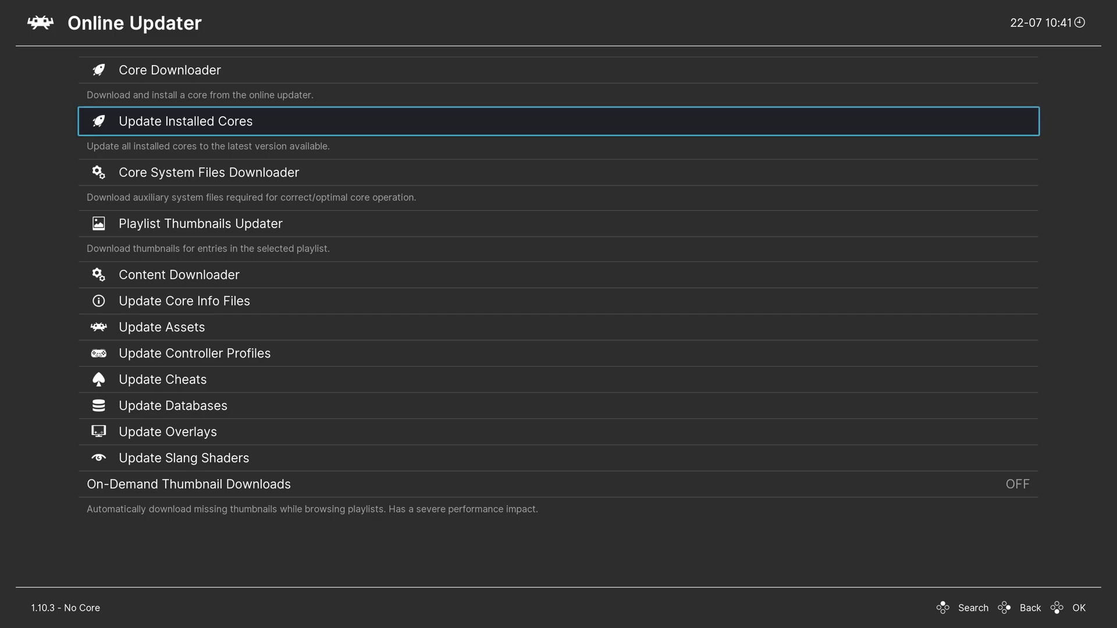
pyautogui.press('Return')
pyautogui.press('BackSpace')
# - Open the C:\ drive in the Load Content file browser
pyautogui.press('Up')
pyautogui.press('Up')
pyautogui.press('Up')
pyautogui.press('Up')
pyautogui.press('Up')
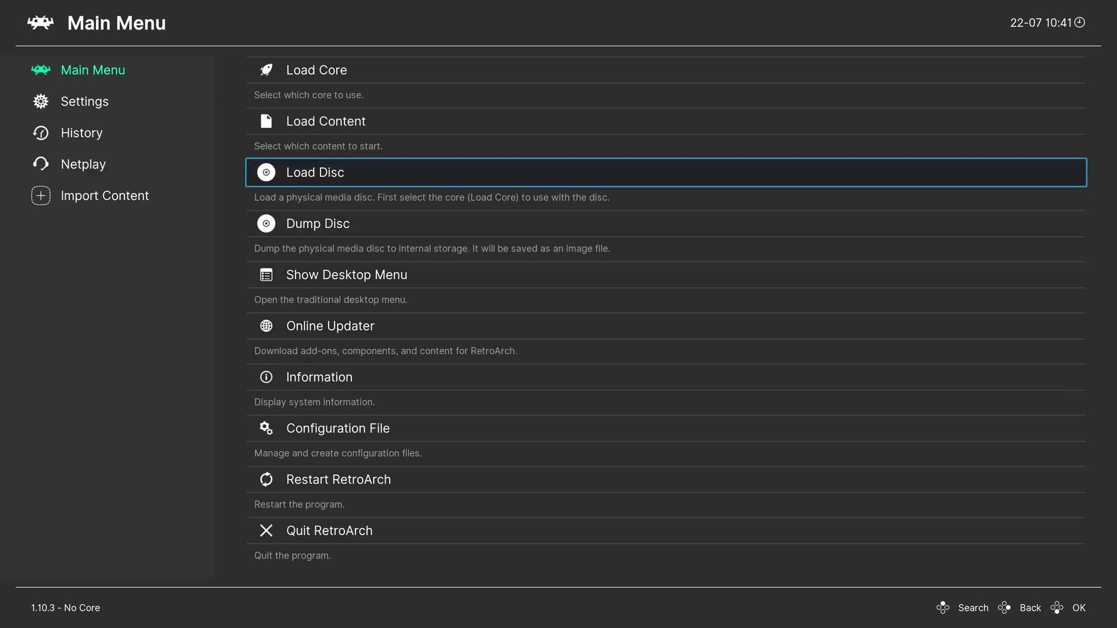
pyautogui.press('Down')
pyautogui.press('Return')
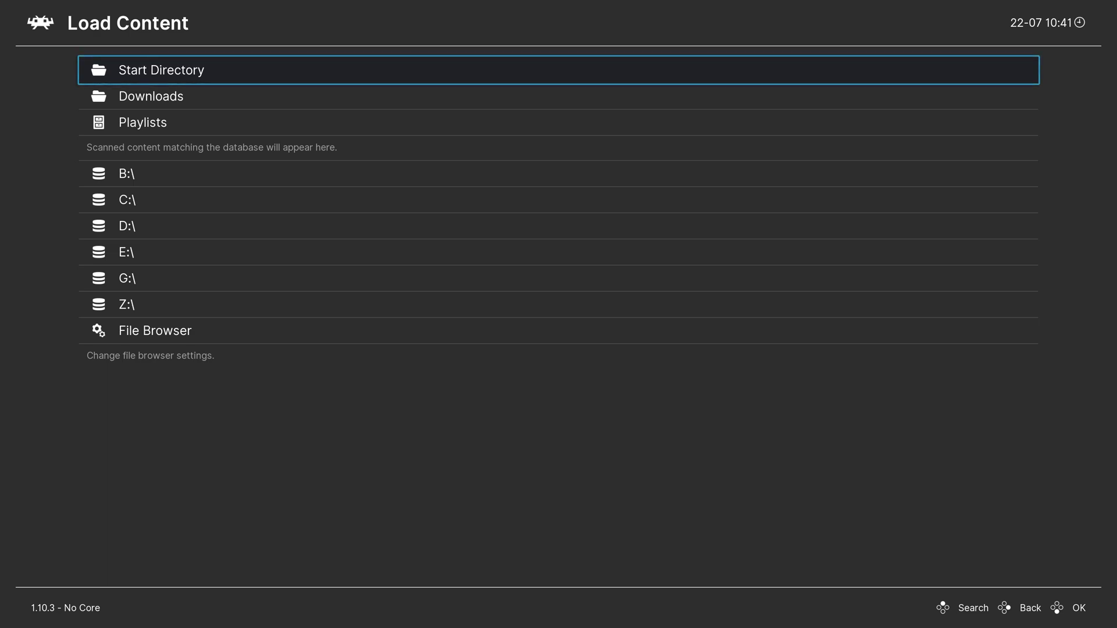
pyautogui.press('Down')
pyautogui.press('Down')
pyautogui.press('Down')
pyautogui.press('Return')
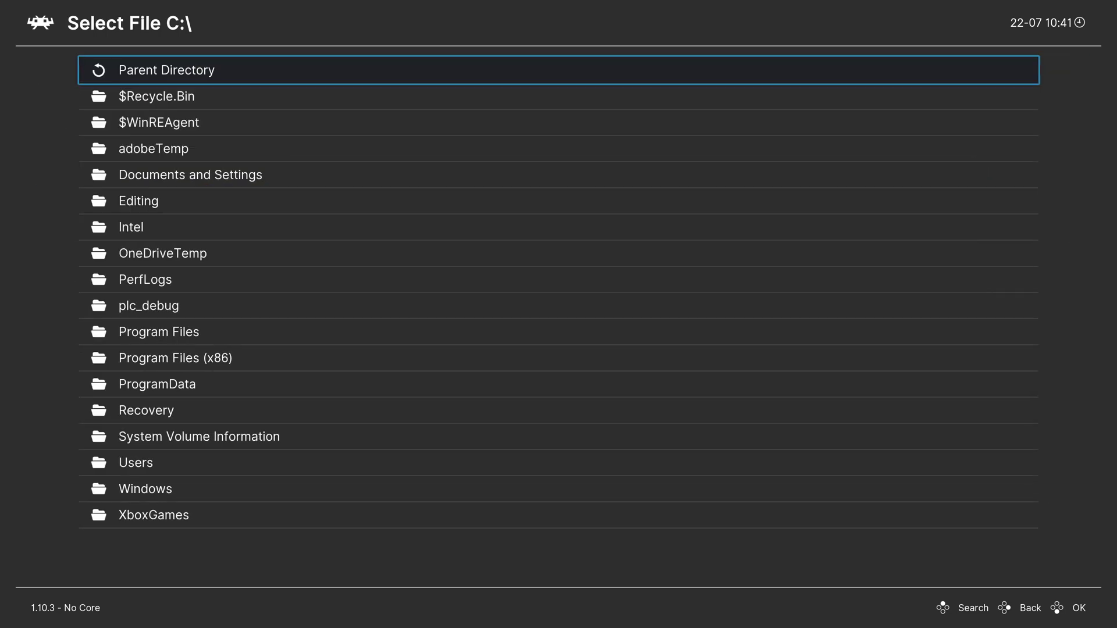
# - Browse through the Users folder and the personal user folder to the RetroArch folder on the Desktop
pyautogui.press('Down')
pyautogui.press('Down')
pyautogui.press('Down')
pyautogui.press('Down')
pyautogui.press('Down')
pyautogui.press('Down')
pyautogui.press('Down')
pyautogui.press('Down')
pyautogui.press('Down')
pyautogui.press('Down')
pyautogui.press('Down')
pyautogui.press('Down')
pyautogui.press('Down')
pyautogui.press('Down')
pyautogui.press('Return')
pyautogui.press('Down')
pyautogui.press('Down')
pyautogui.press('Down')
pyautogui.press('Down')
pyautogui.press('Return')
pyautogui.press('Down')
pyautogui.press('Down')
pyautogui.press('Down')
pyautogui.press('Down')
pyautogui.press('Down')
pyautogui.press('Down')
pyautogui.press('Down')
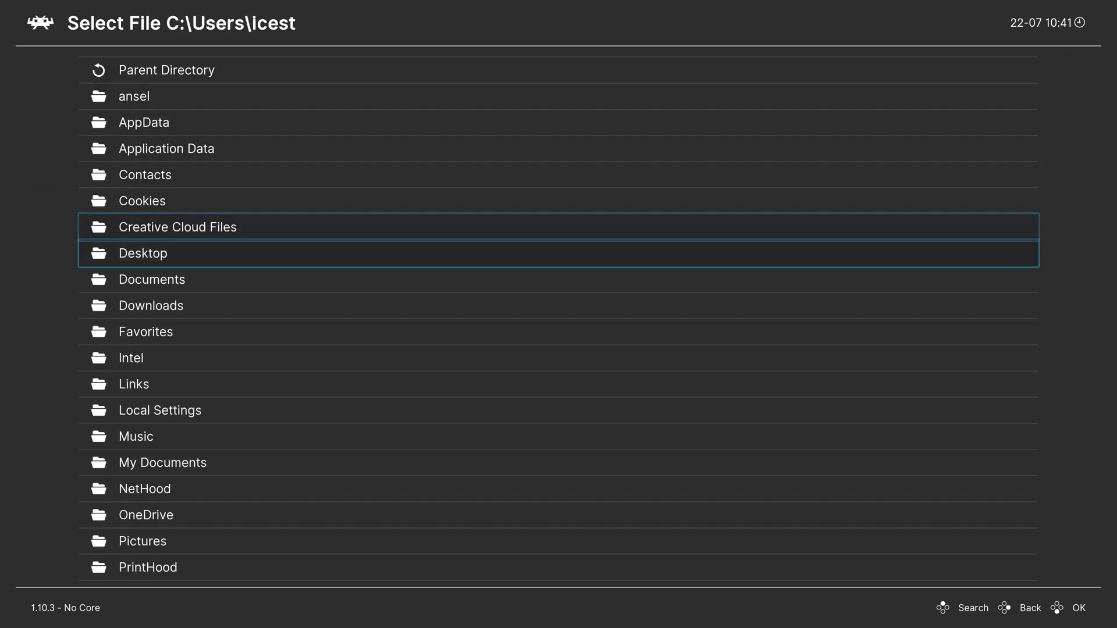
pyautogui.press('Return')
pyautogui.press('Down')
pyautogui.press('Return')
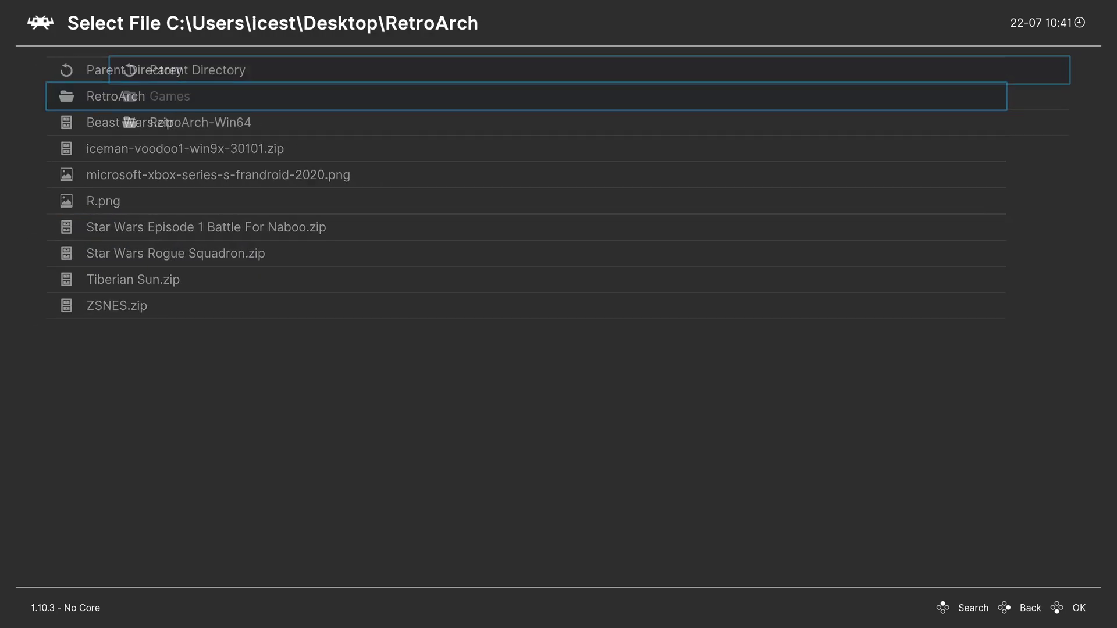
# - Load Windows 98 SE.zip from the Windows 98 folder inside Games with the DOSBox-Pure core
pyautogui.press('Down')
pyautogui.press('Return')
pyautogui.press('Down')
pyautogui.press('Return')
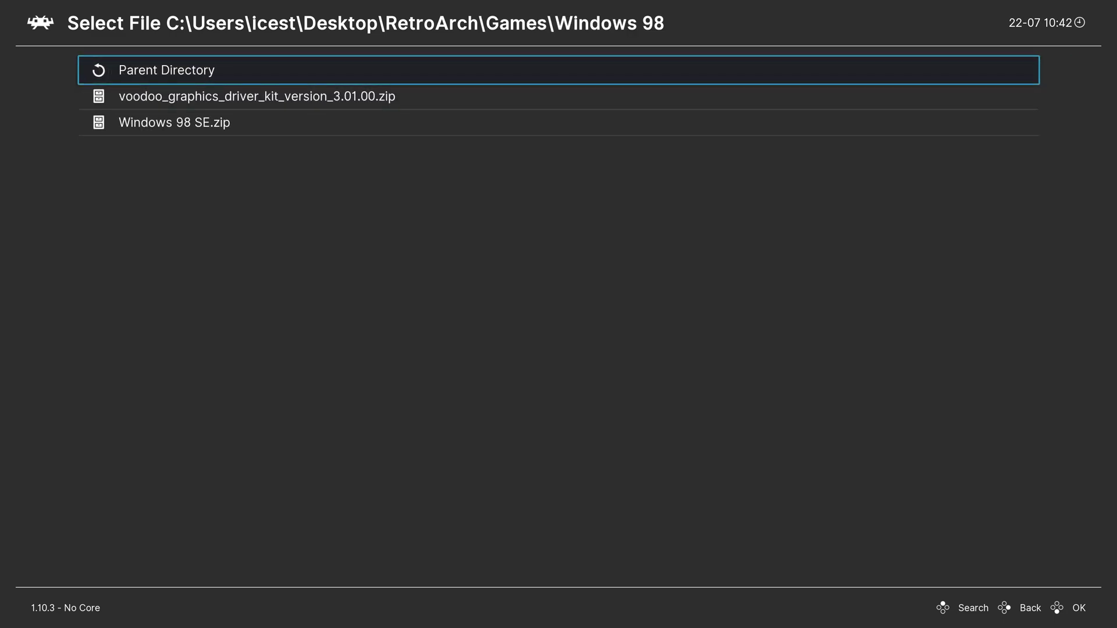
pyautogui.press('Down')
pyautogui.press('Down')
pyautogui.press('Return')
pyautogui.press('Down')
pyautogui.press('Return')
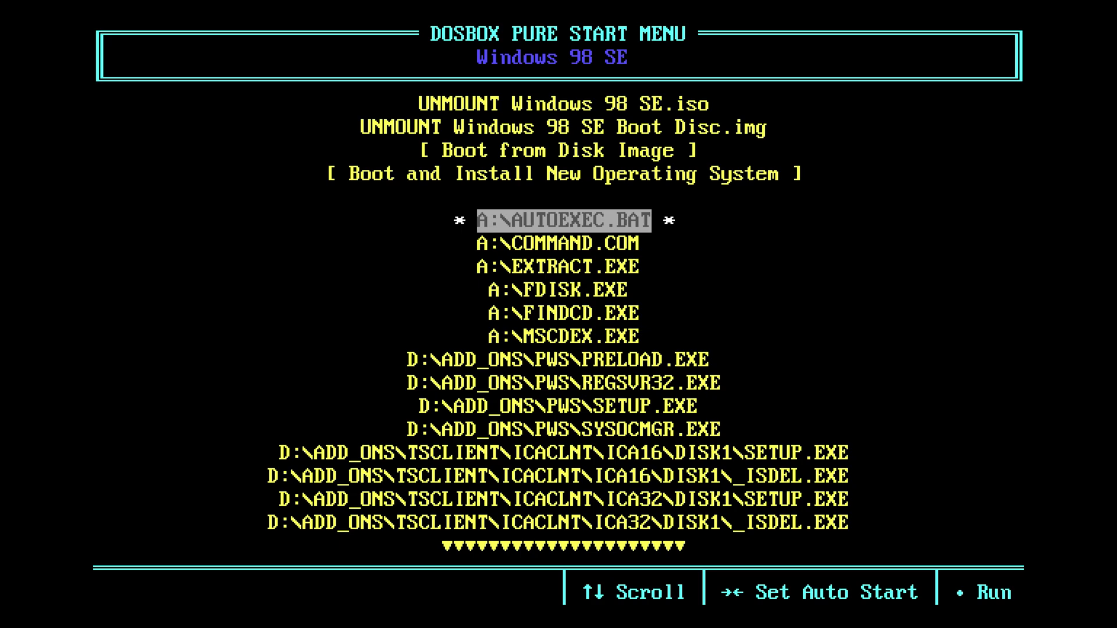
# - Highlight Boot and Install New Operating System in the start menu, and open the Quick Menu briefly before resuming the content
pyautogui.press('Up')
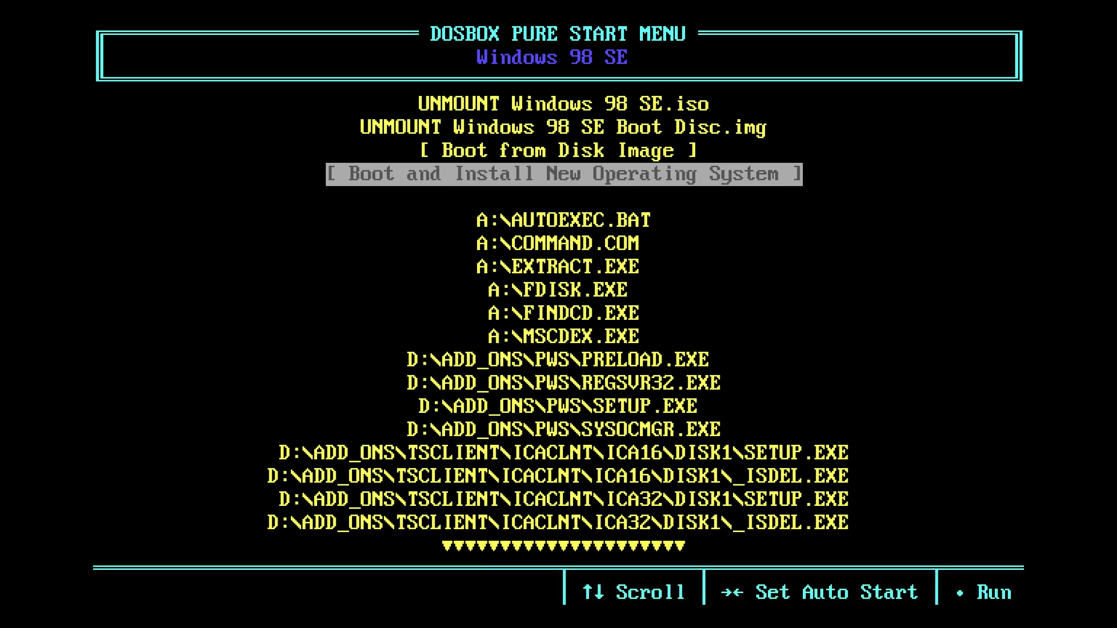
pyautogui.press('F1')
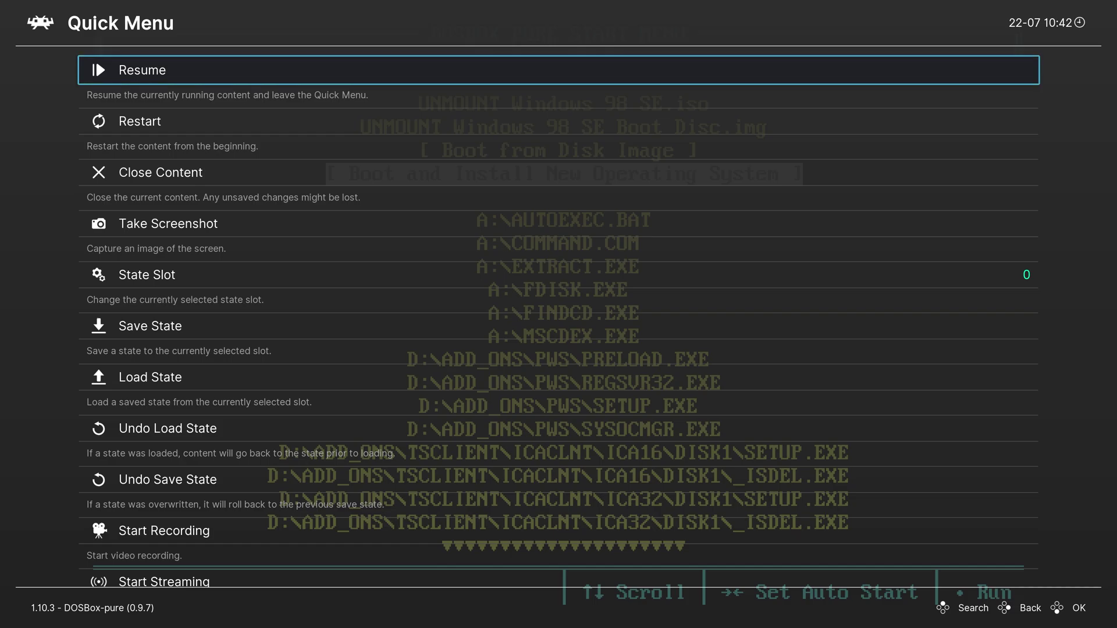
pyautogui.press('Return')
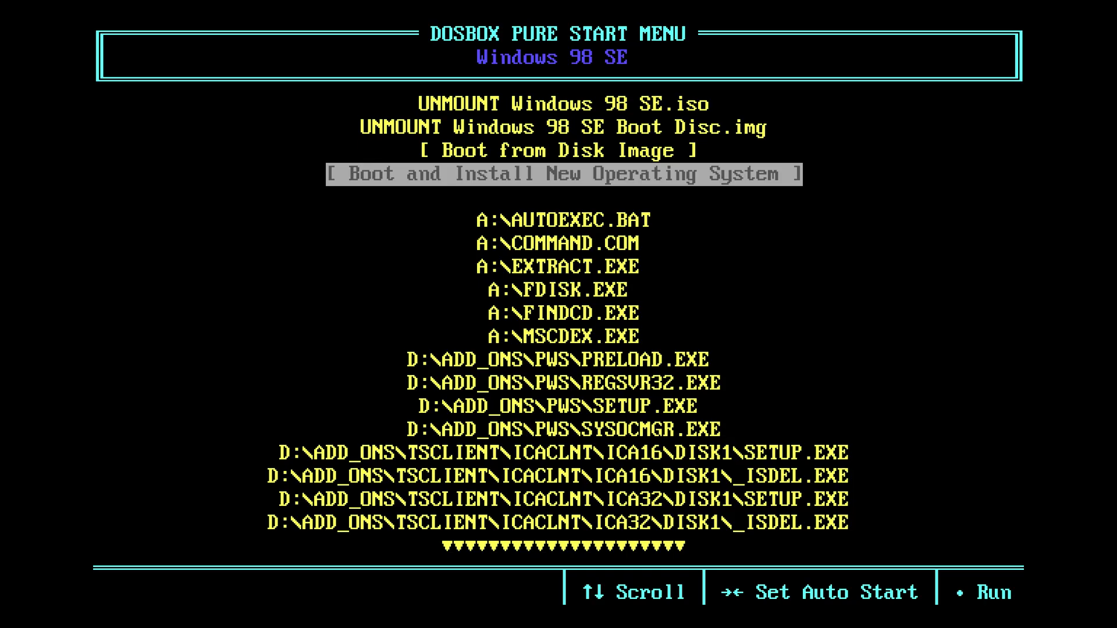
# - Toggle game focus and run Boot and Install New Operating System from the DOSBox Pure start menu
pyautogui.press('Scroll_Lock')
pyautogui.press('Return')
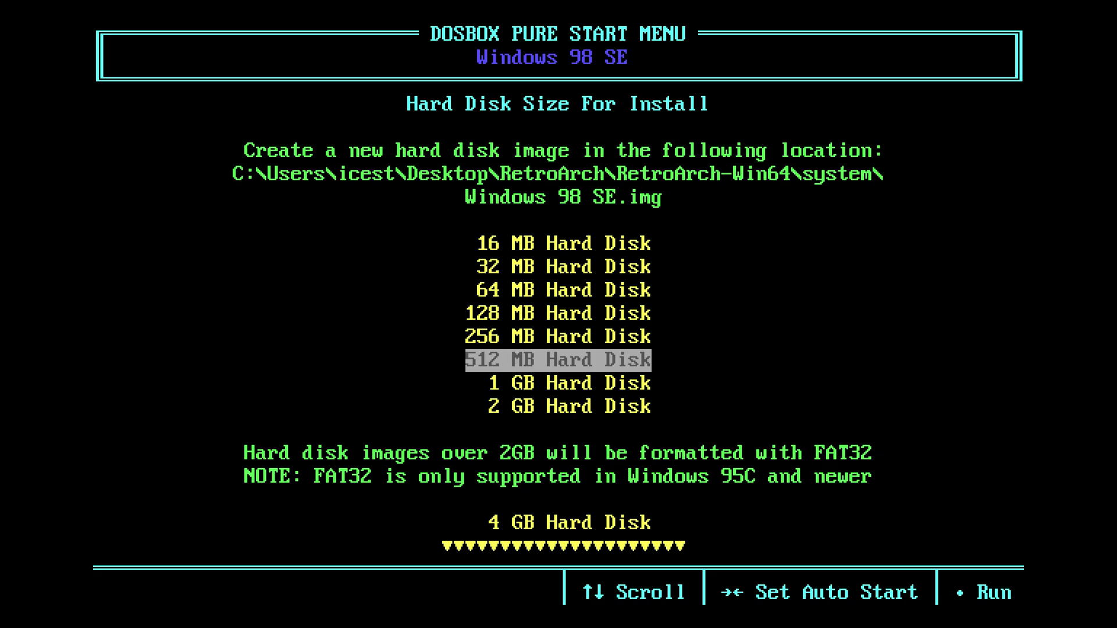
# - Look through the hard disk image sizes offered for the installation, from 16 MB up to 64 GB
pyautogui.press('Up')
pyautogui.press('Up')
pyautogui.press('Up')
pyautogui.press('Up')
pyautogui.press('Up')
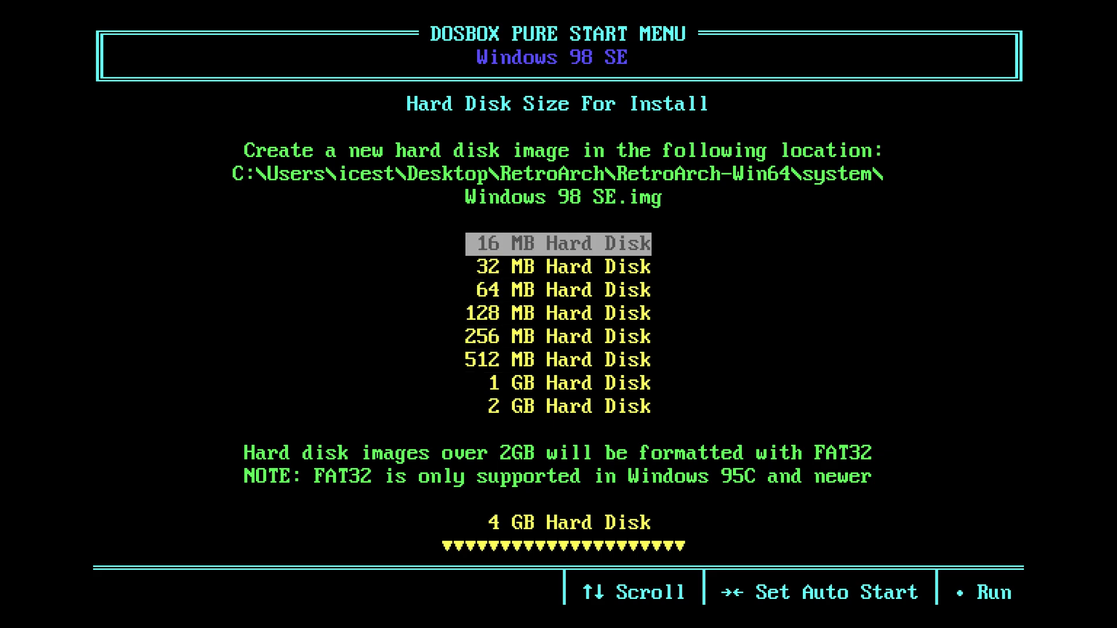
pyautogui.press('Down')
pyautogui.press('Down')
pyautogui.press('Down')
pyautogui.press('Down')
pyautogui.press('Down')
pyautogui.press('Down')
pyautogui.press('Down')
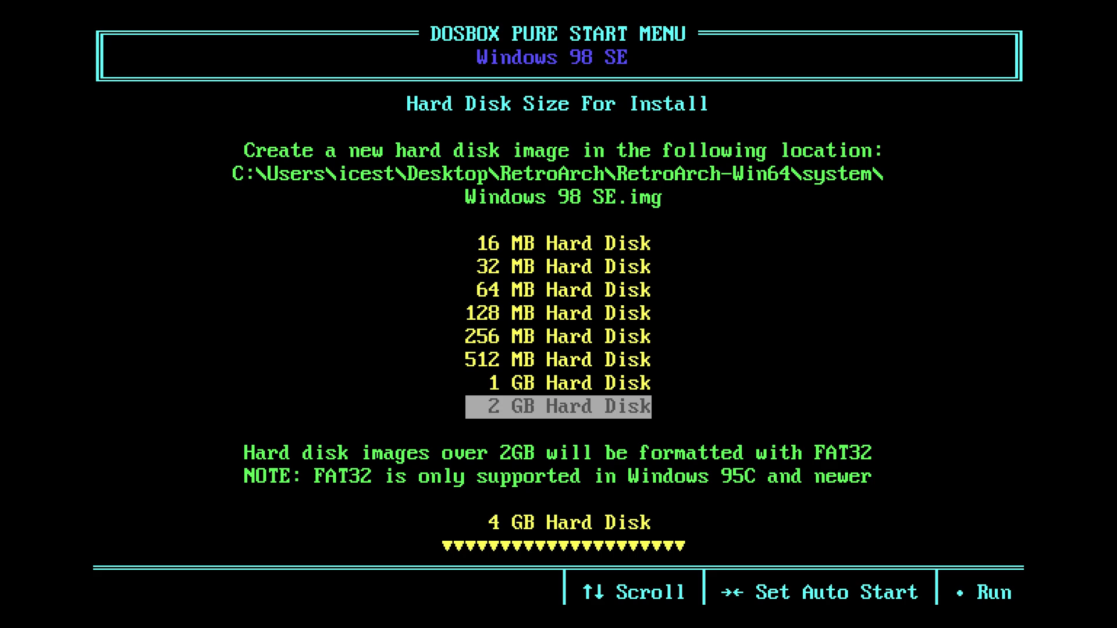
pyautogui.press('Down')
pyautogui.press('Down')
pyautogui.press('Down')
pyautogui.press('Down')
pyautogui.press('Down')
pyautogui.press('Down')
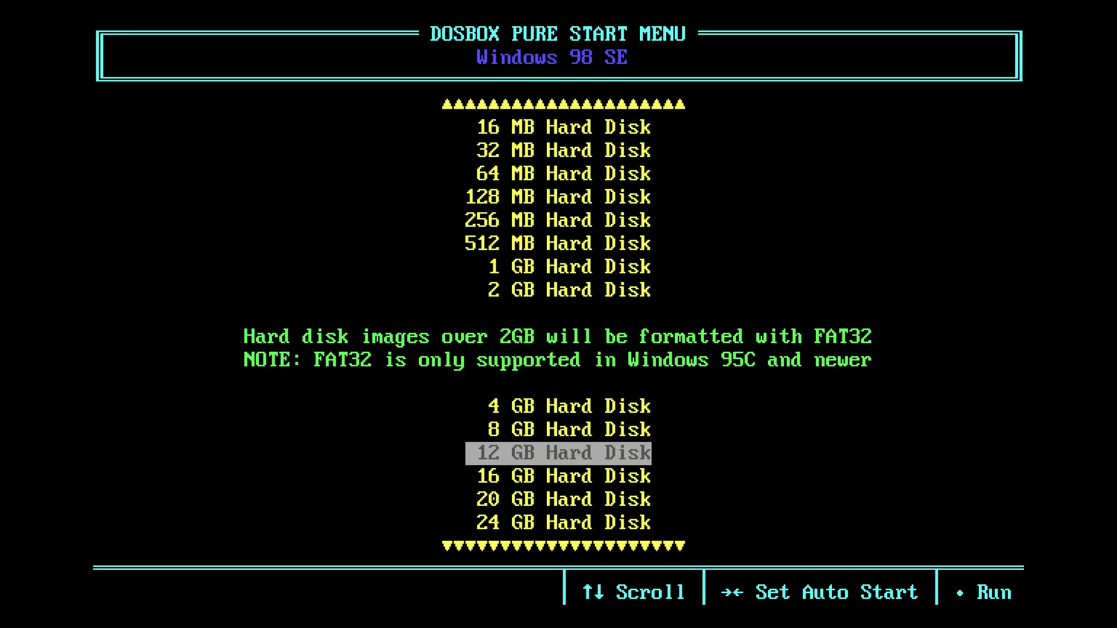
pyautogui.press('Home')
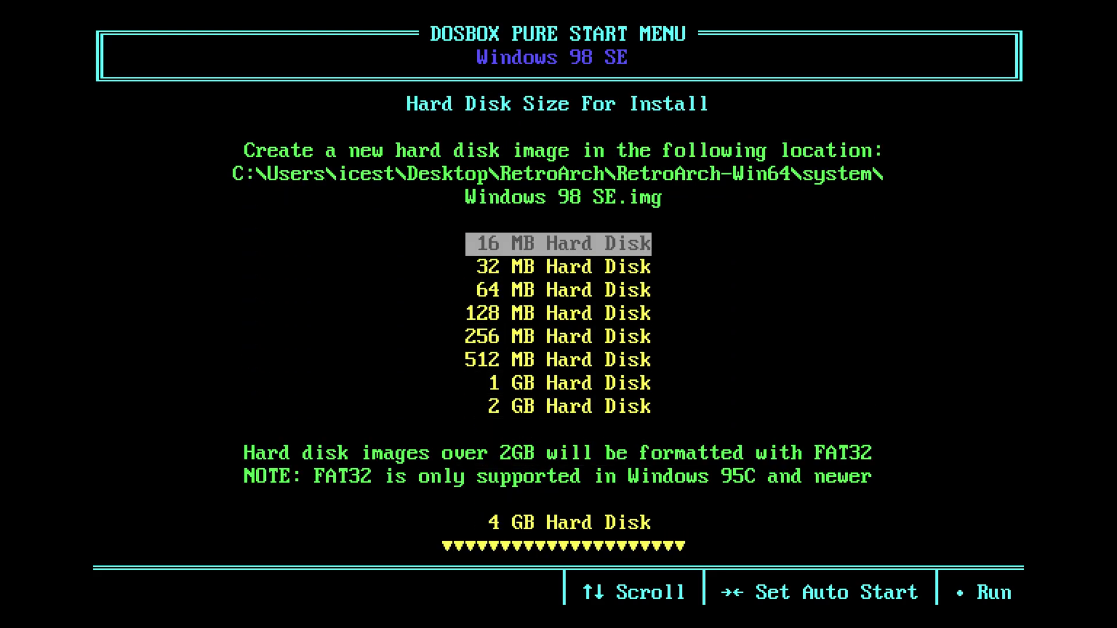
pyautogui.press('Up')
pyautogui.press('Up')
pyautogui.press('Up')
pyautogui.press('Up')
pyautogui.press('Up')
pyautogui.press('Up')
pyautogui.press('Up')
pyautogui.press('Up')
pyautogui.press('Up')
pyautogui.press('Up')
pyautogui.press('Up')
pyautogui.press('Up')
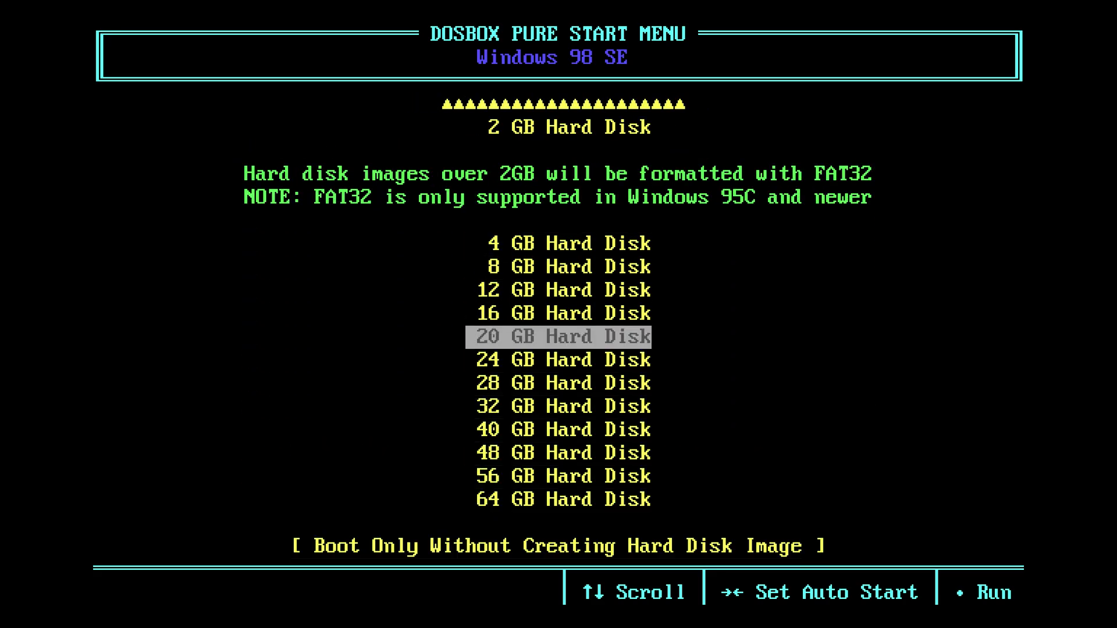
pyautogui.press('Down')
pyautogui.press('Down')
pyautogui.press('Down')
pyautogui.press('Down')
pyautogui.press('Down')
pyautogui.press('Down')
pyautogui.press('Down')
pyautogui.press('Down')
pyautogui.press('Down')
pyautogui.press('Down')
pyautogui.press('Down')
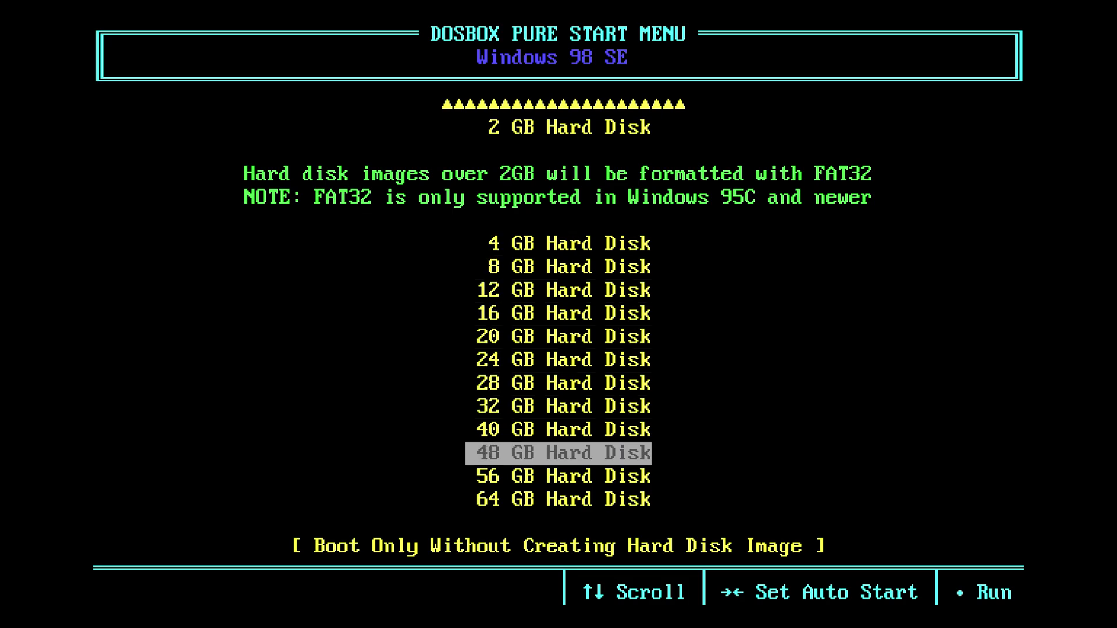
pyautogui.press('Up')
pyautogui.press('Up')
pyautogui.press('Up')
pyautogui.press('Up')
pyautogui.press('Up')
pyautogui.press('Up')
pyautogui.press('Up')
pyautogui.press('Up')
pyautogui.press('Up')
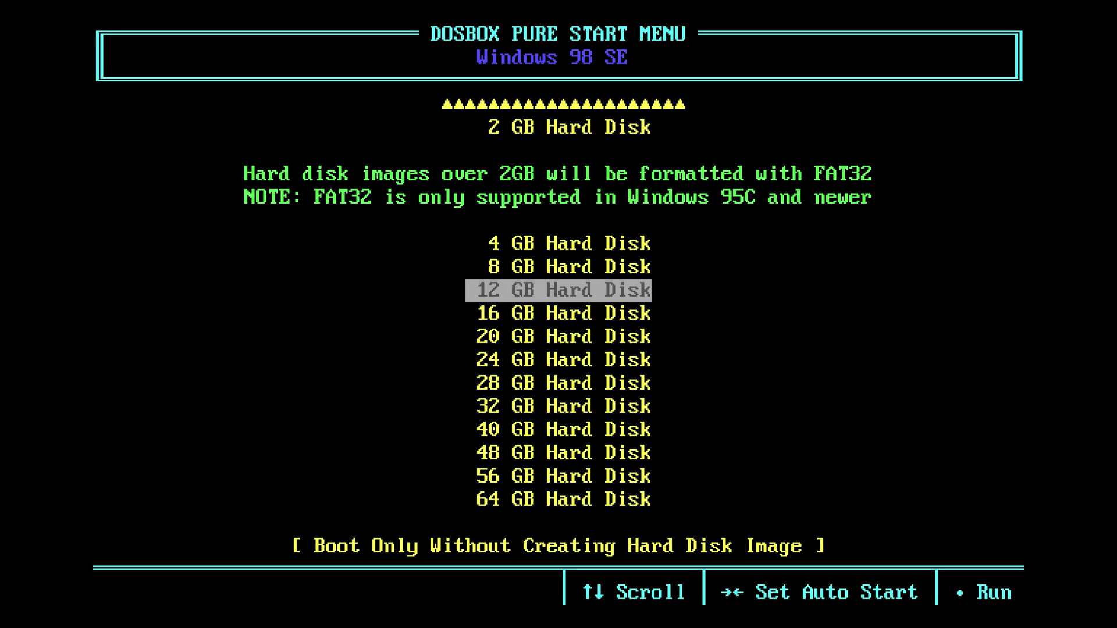
pyautogui.press('Up')
pyautogui.press('Up')
pyautogui.press('Up')
pyautogui.press('Up')
pyautogui.press('Down')
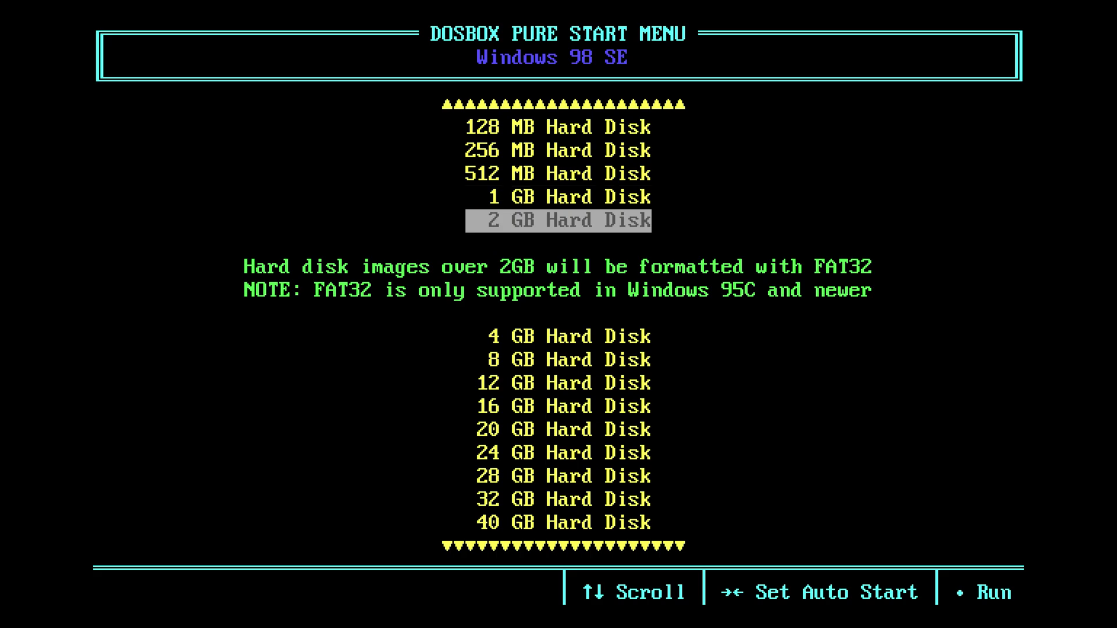
# - Create a 64 GB hard disk image for the Windows 98 installation and boot from it
pyautogui.press('Down')
pyautogui.press('Down')
pyautogui.press('Down')
pyautogui.press('Down')
pyautogui.press('Down')
pyautogui.press('Down')
pyautogui.press('Down')
pyautogui.press('Down')
pyautogui.press('Down')
pyautogui.press('Down')
pyautogui.press('Down')
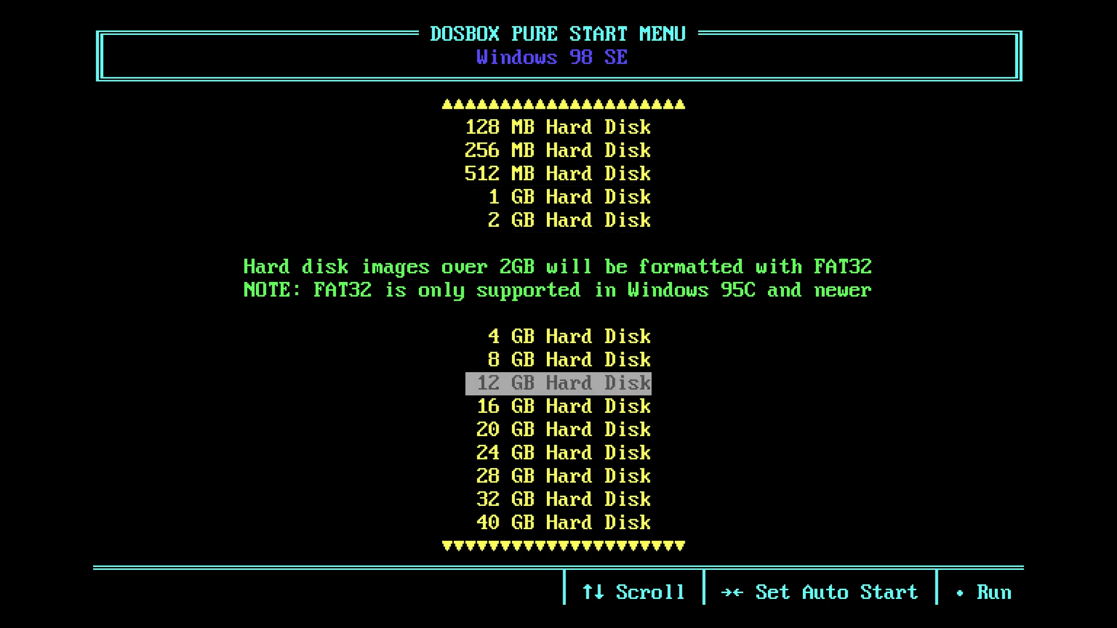
pyautogui.press('Down')
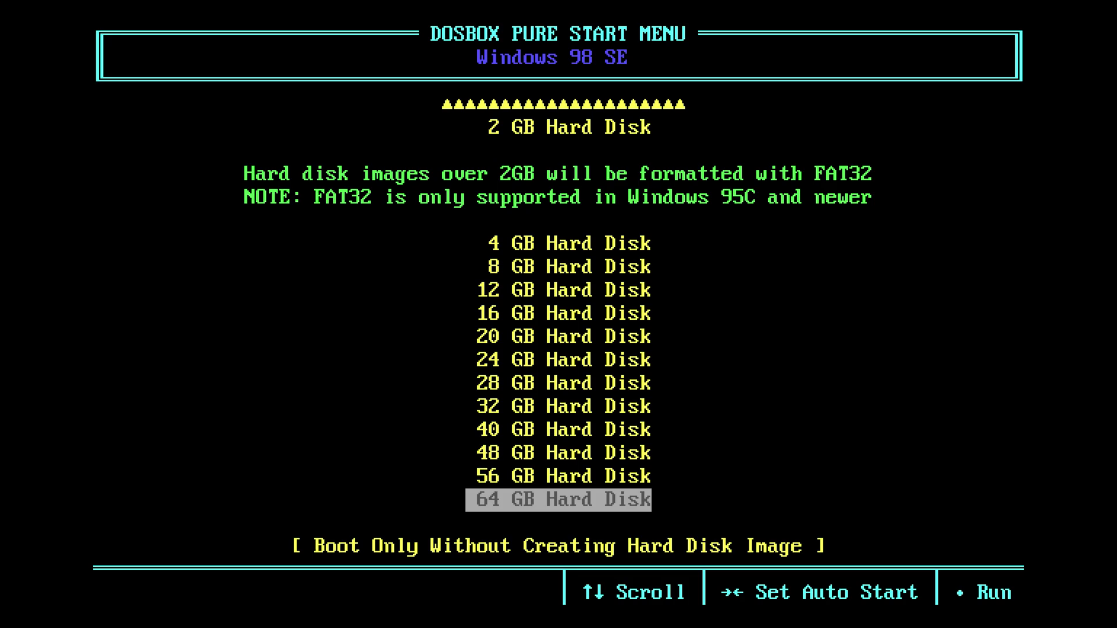
pyautogui.press('Return')
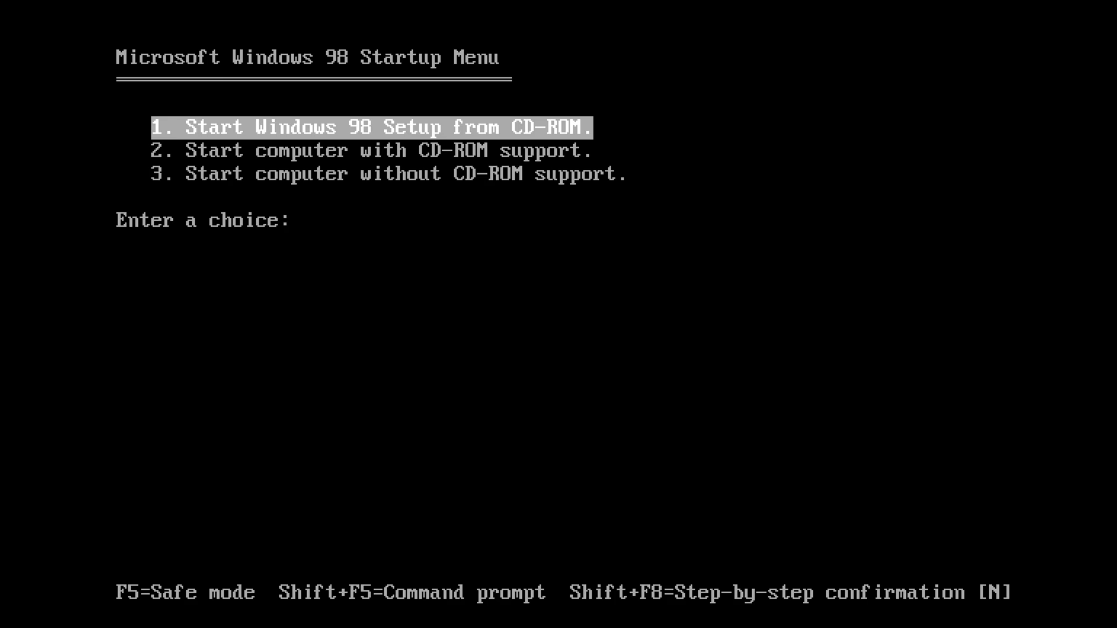
# - Start Windows 98 Setup from CD-ROM in the Windows 98 Startup Menu
pyautogui.press('Down')
pyautogui.press('Down')
pyautogui.press('Up')
pyautogui.press('Up')
pyautogui.press('Down')
pyautogui.press('Down')
pyautogui.press('Up')
pyautogui.press('Up')
pyautogui.press('Return')
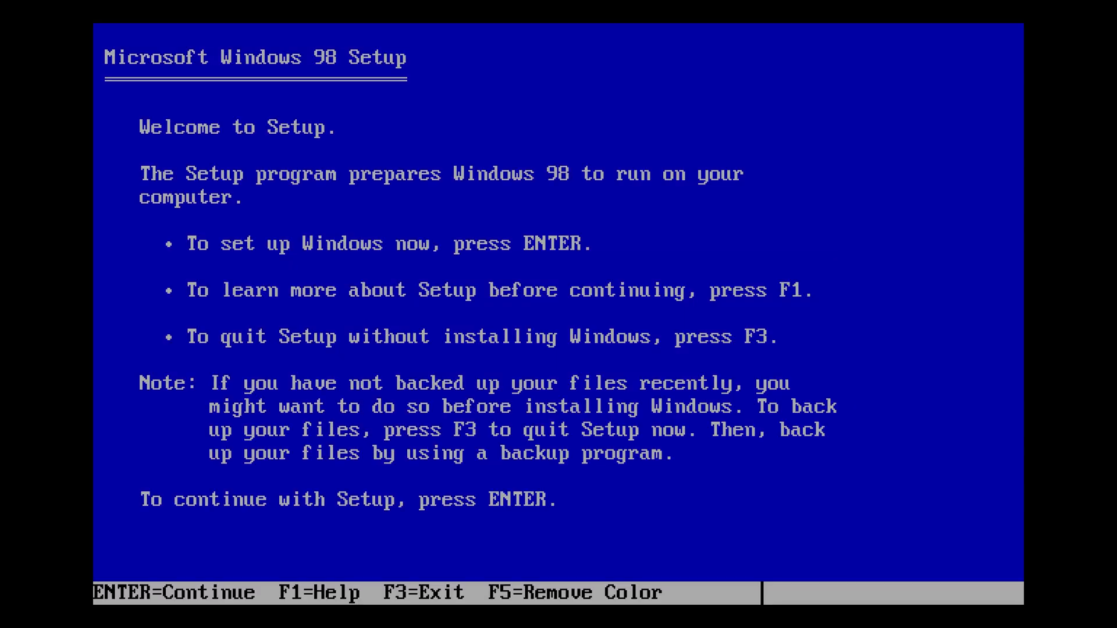
# - Continue with Setup through its routine system check and exit ScanDisk without viewing the log
pyautogui.press('Return')
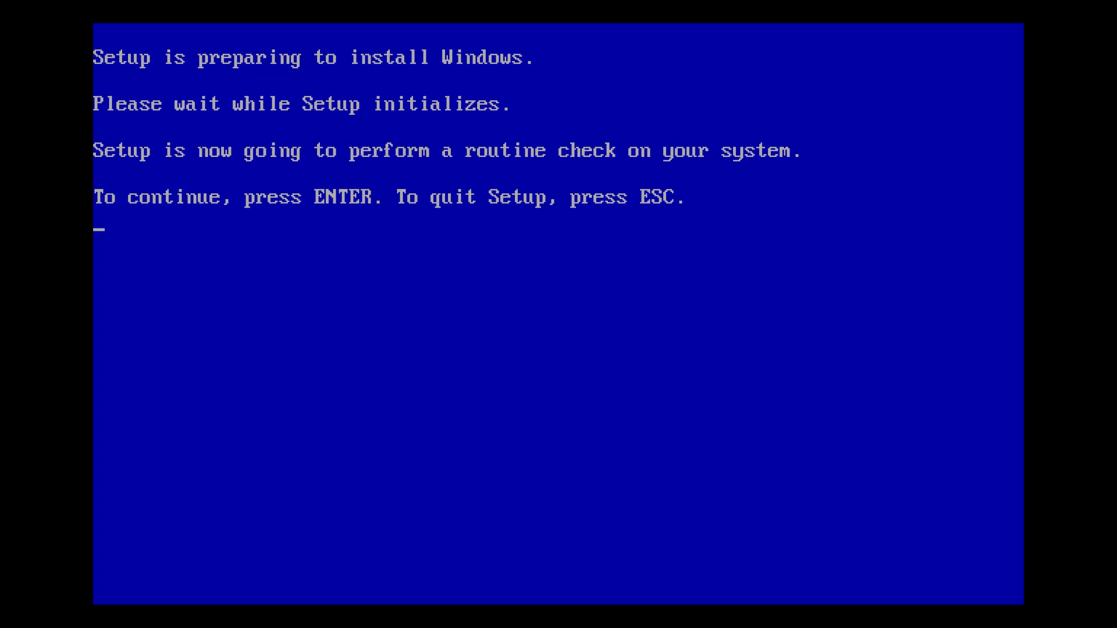
pyautogui.press('Return')
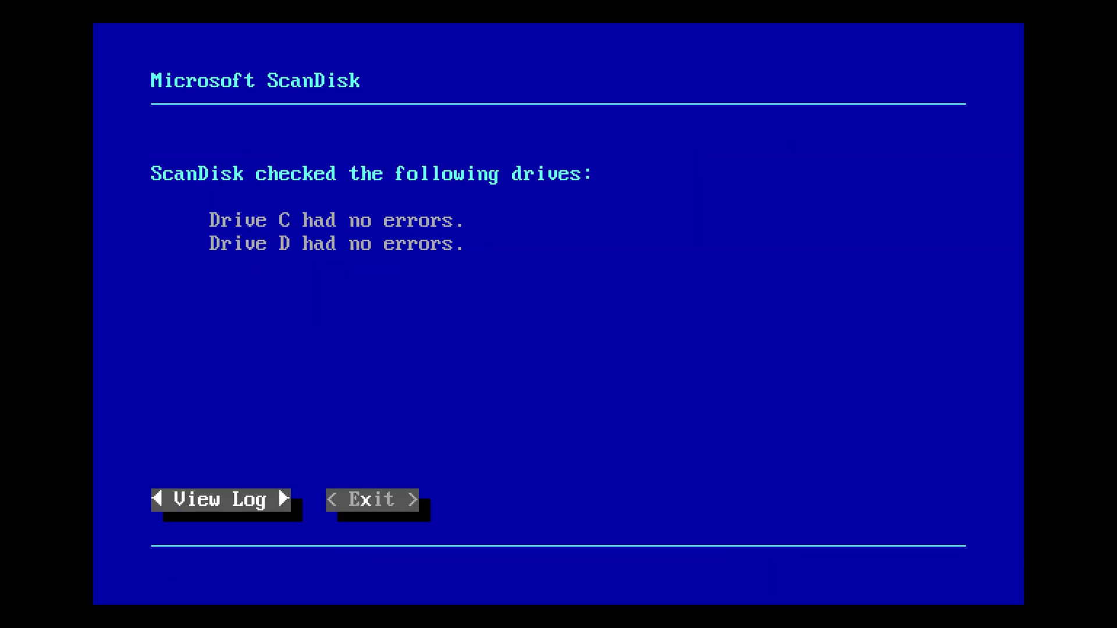
pyautogui.press('Tab')
pyautogui.press('Return')
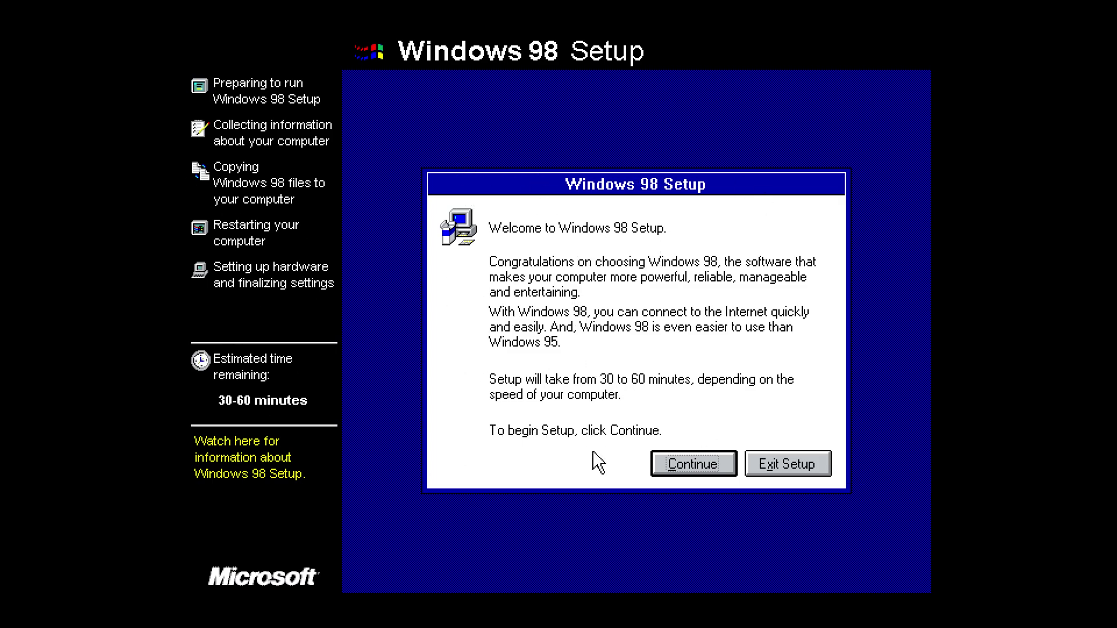
# - Accept the License Agreement and keep C:\WINDOWS as the install directory with the Typical setup option
pyautogui.click(675, 463)
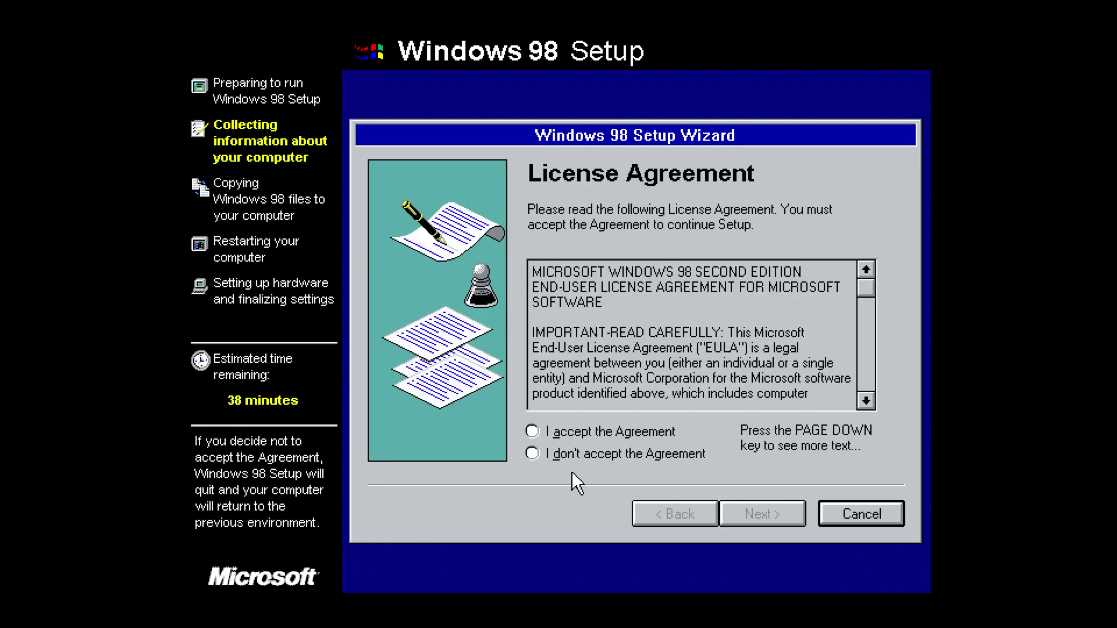
pyautogui.click(569, 436)
pyautogui.click(788, 514)
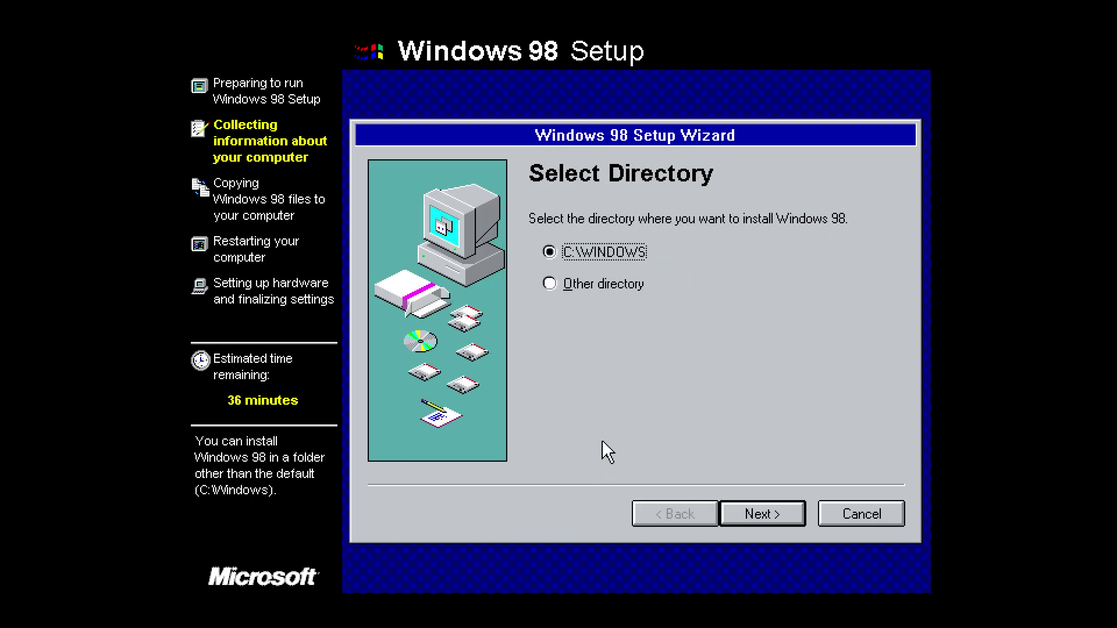
pyautogui.click(793, 518)
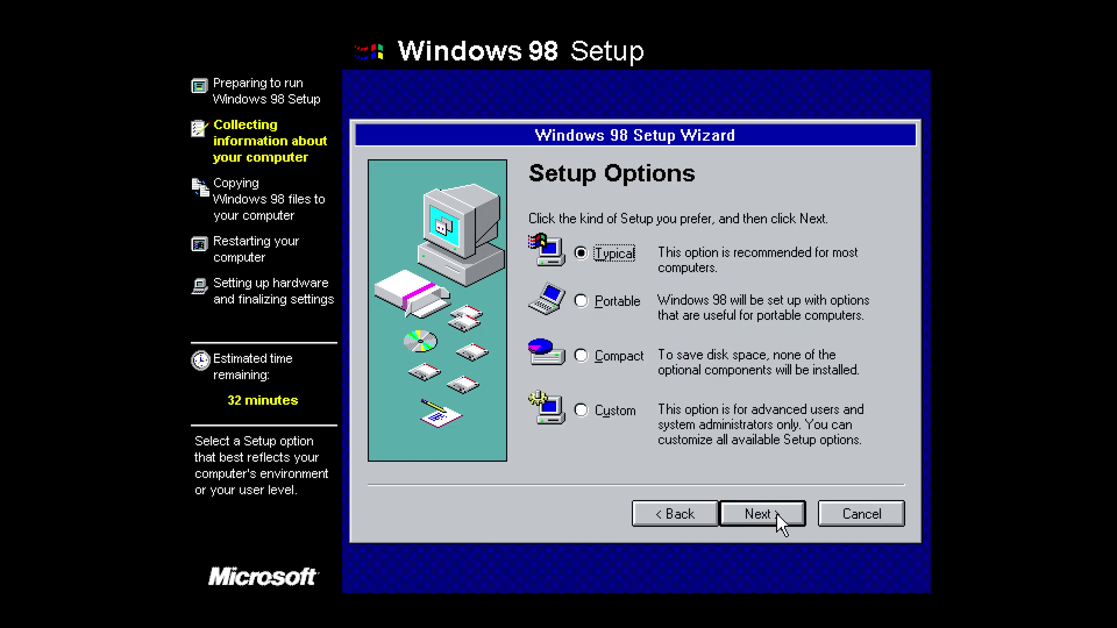
pyautogui.click(777, 513)
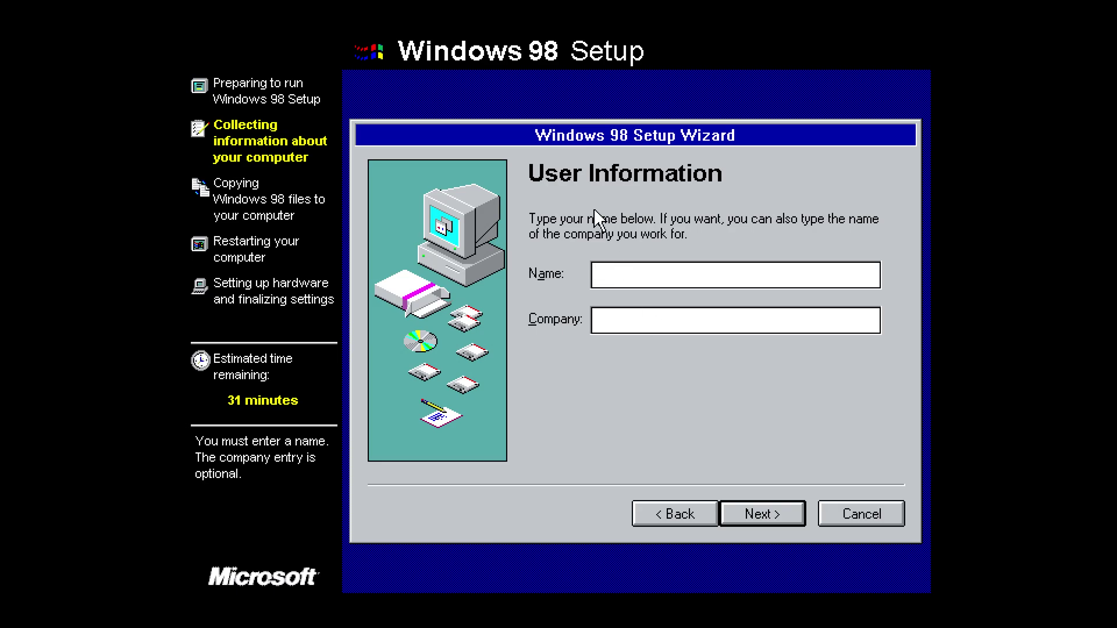
# - Enter the user's name and the company AG as the user information
pyautogui.write('Ice')
pyautogui.press('Tab')
pyautogui.write('AG')
pyautogui.press('Return')
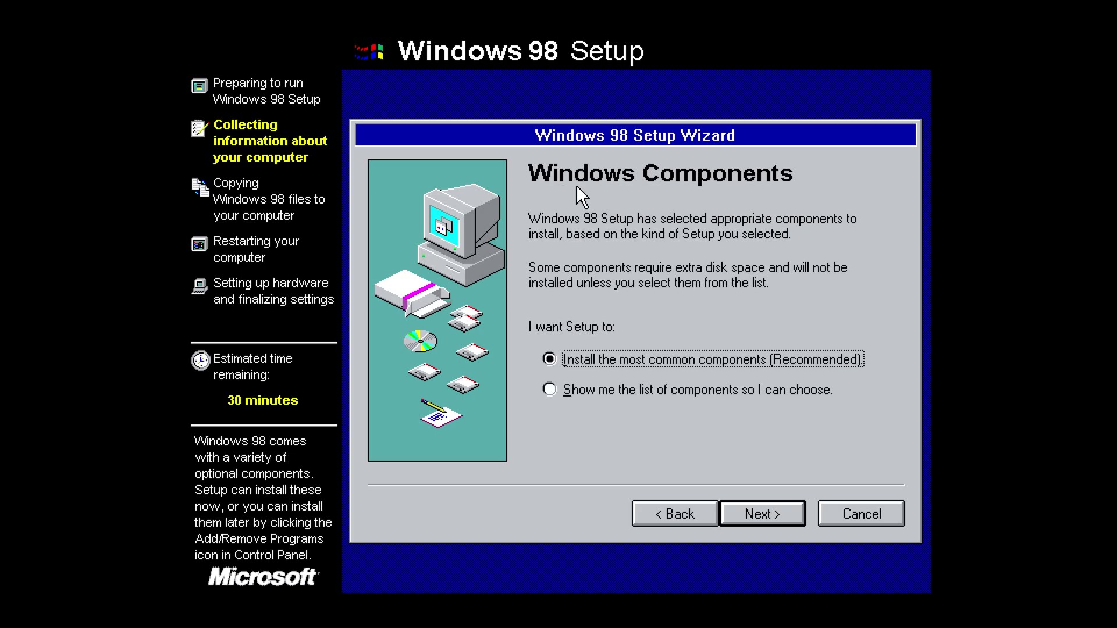
# - Install the most common components and accept the default computer identification, continuing up to the startup disk creation
pyautogui.click(745, 515)
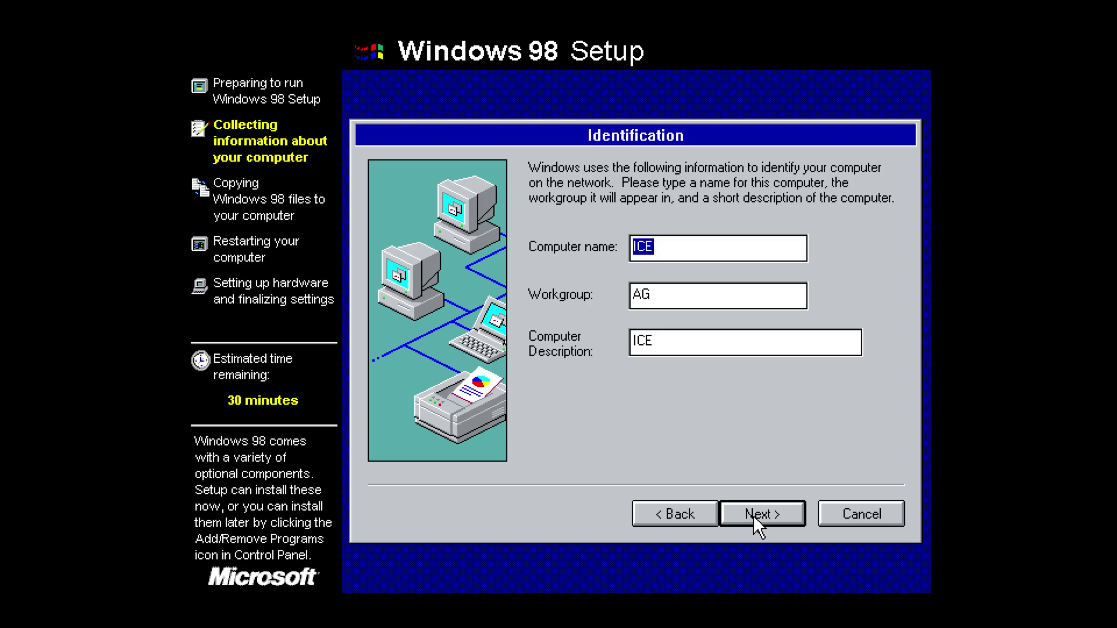
pyautogui.click(753, 515)
pyautogui.click(751, 516)
pyautogui.click(750, 515)
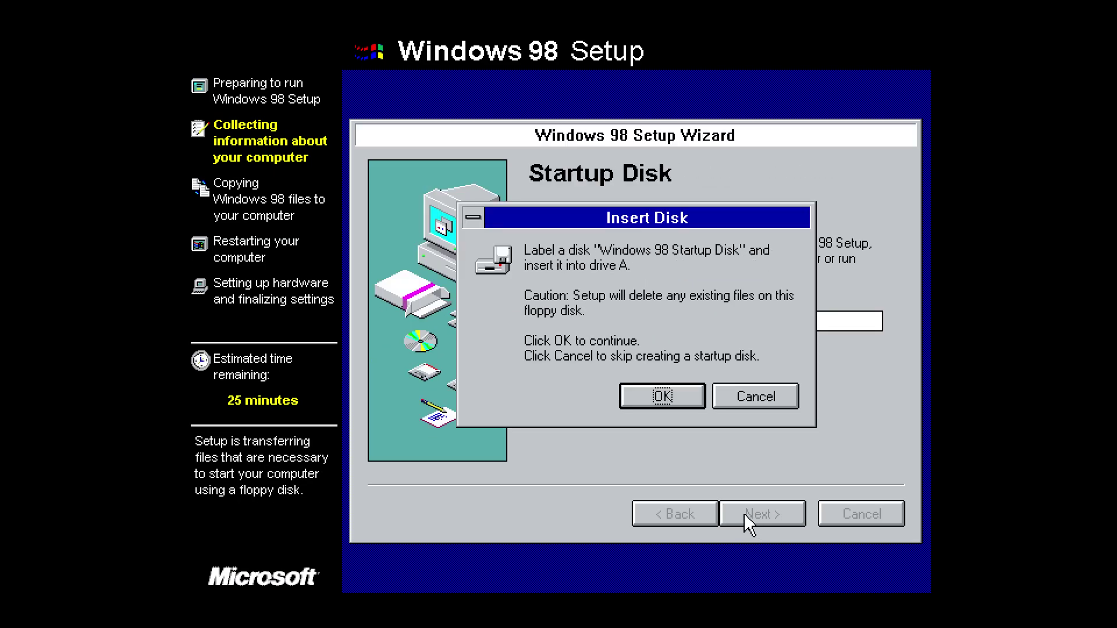
# - Skip creating the Windows 98 startup disk and start copying the Windows 98 files
pyautogui.click(764, 397)
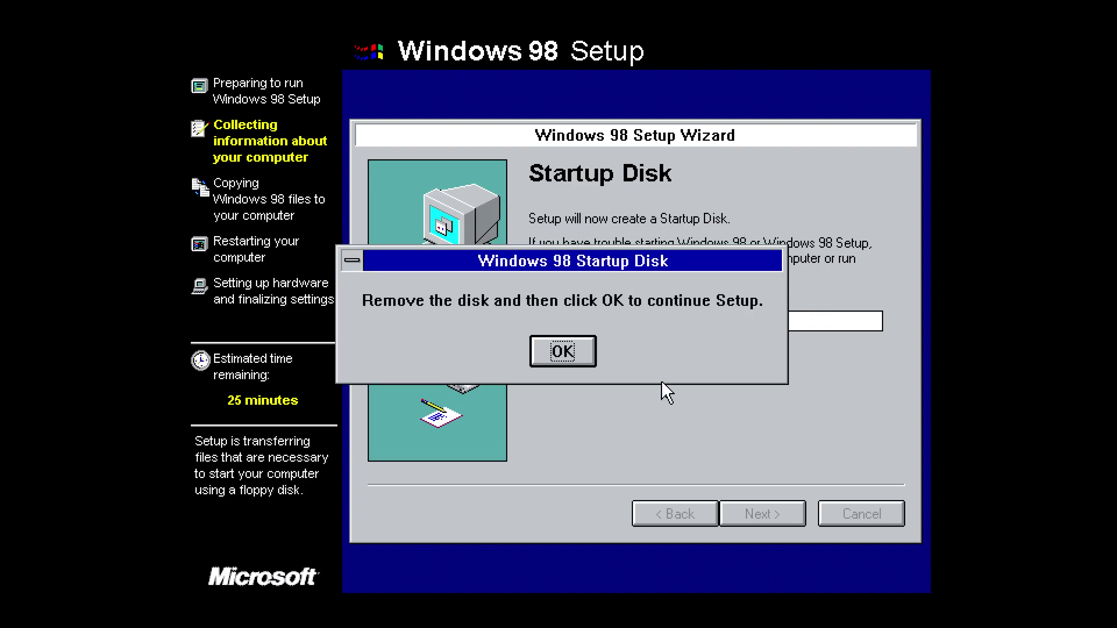
pyautogui.click(571, 350)
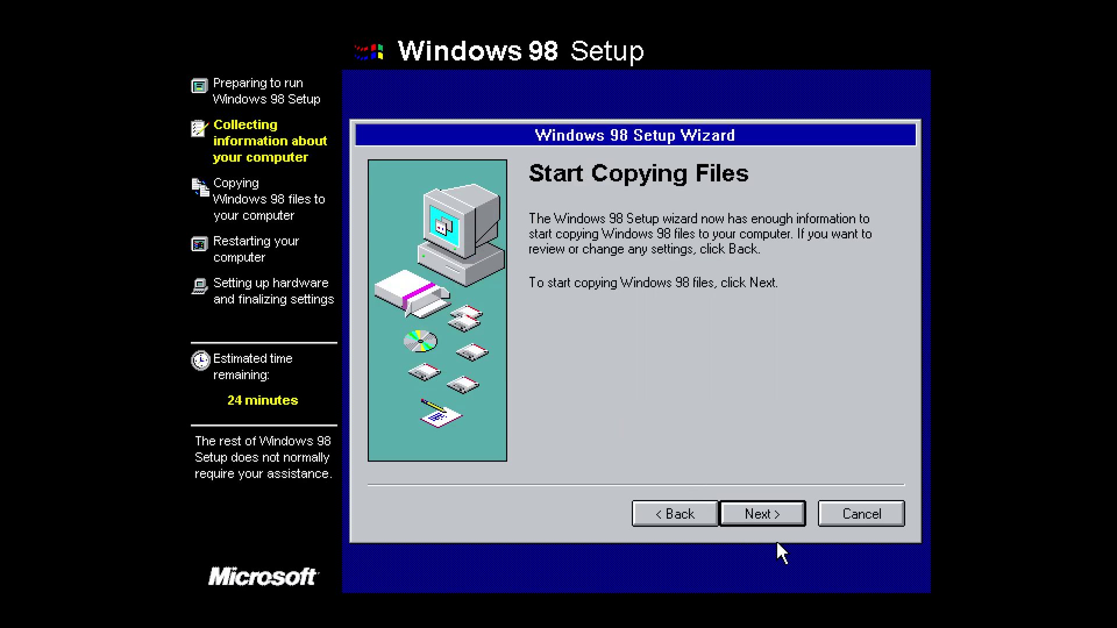
pyautogui.click(764, 514)
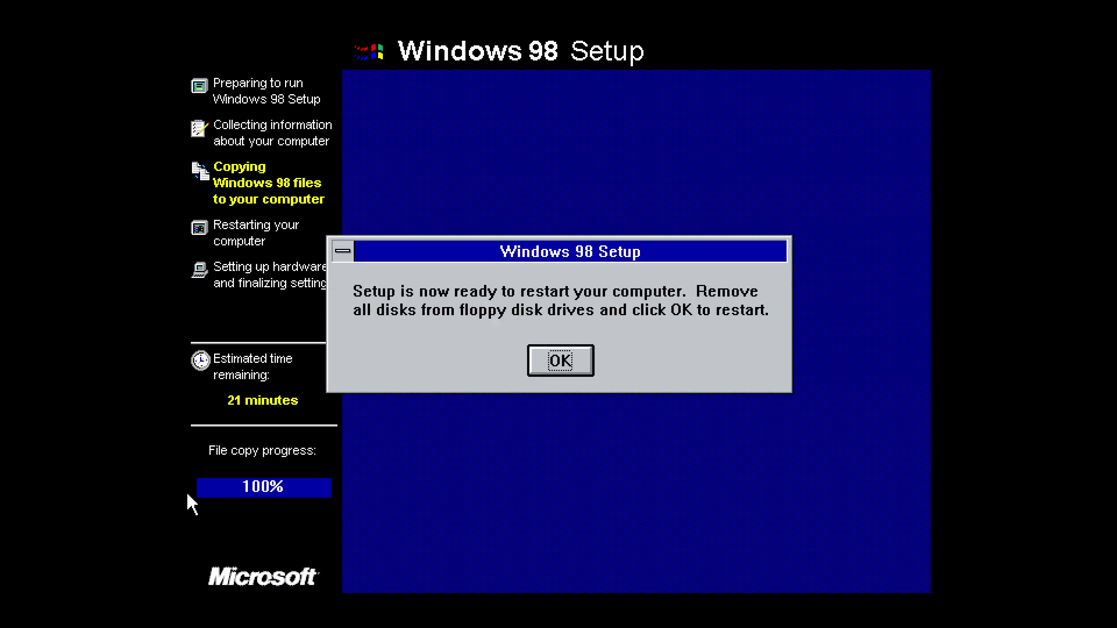
# - Restart the computer each time Setup requires it, keeping the default date, time and time zone settings
pyautogui.click(570, 368)
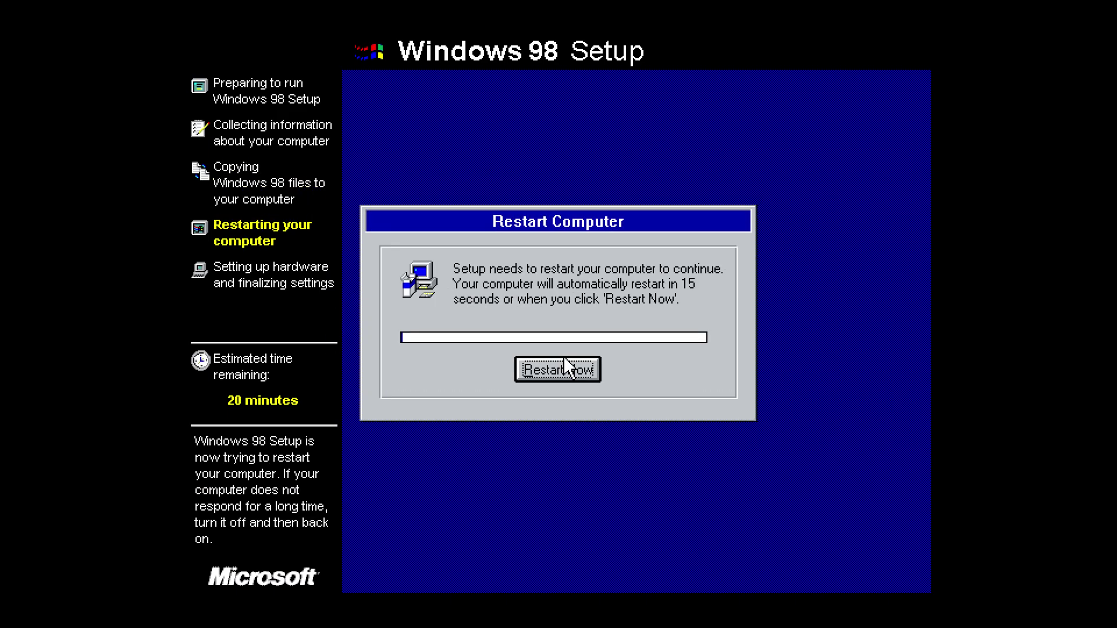
pyautogui.click(559, 375)
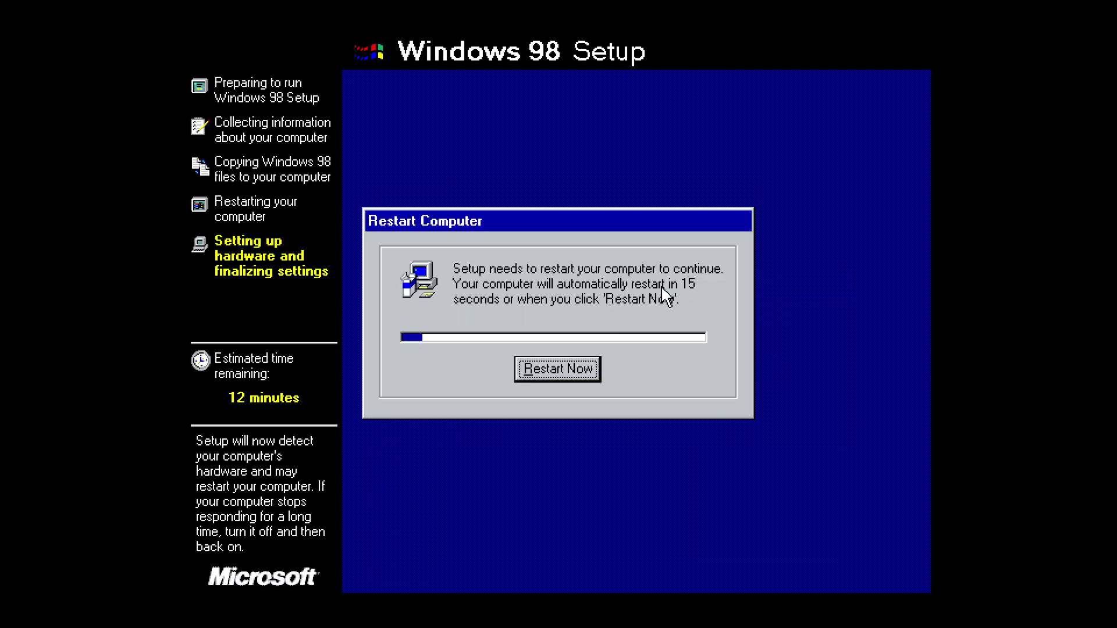
pyautogui.click(531, 368)
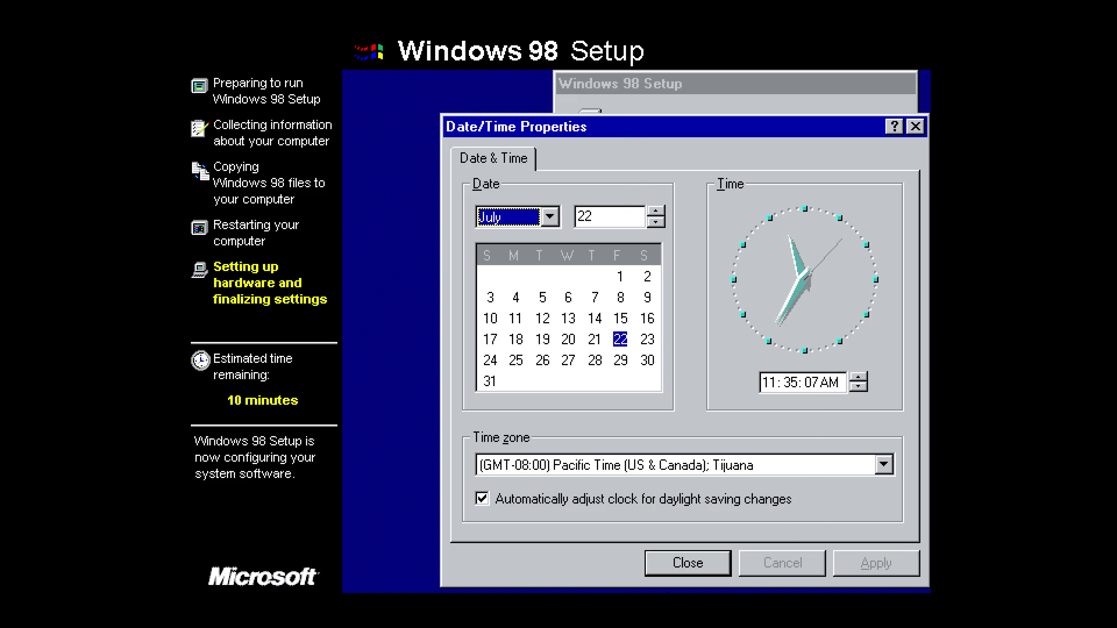
pyautogui.click(672, 563)
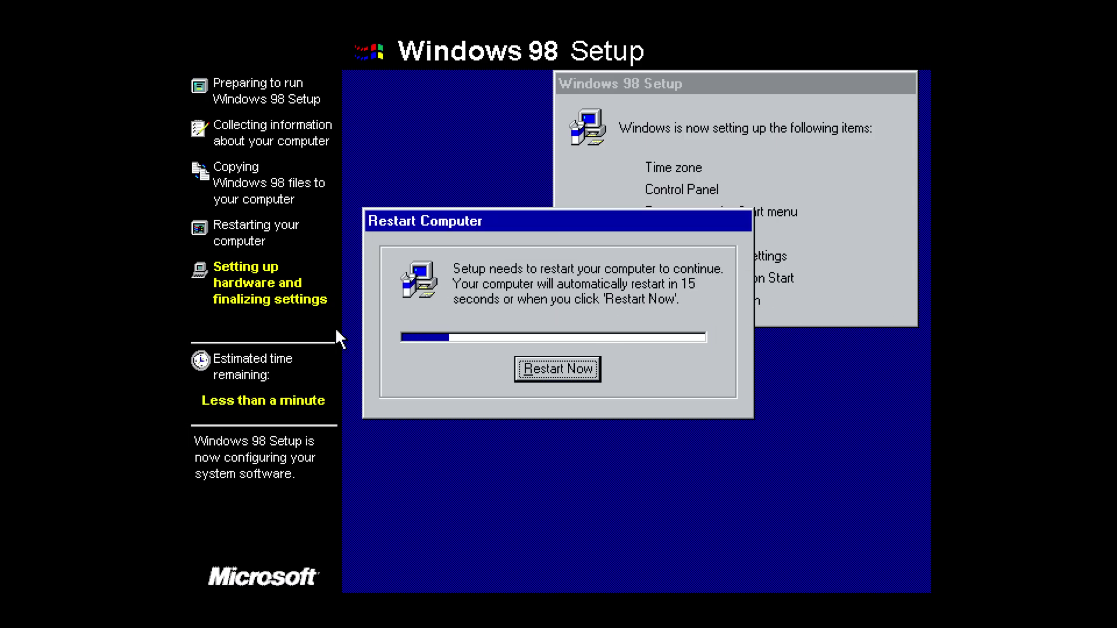
pyautogui.click(582, 371)
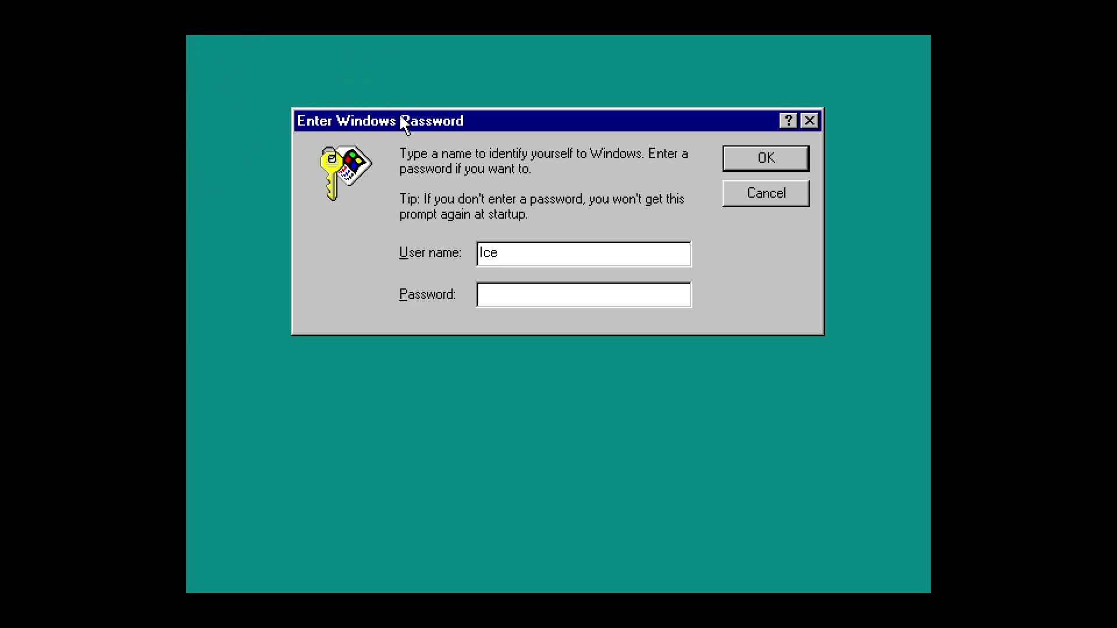
# - Log on to Windows with the password left blank, and close the Welcome screen with its display at startup disabled
pyautogui.click(779, 158)
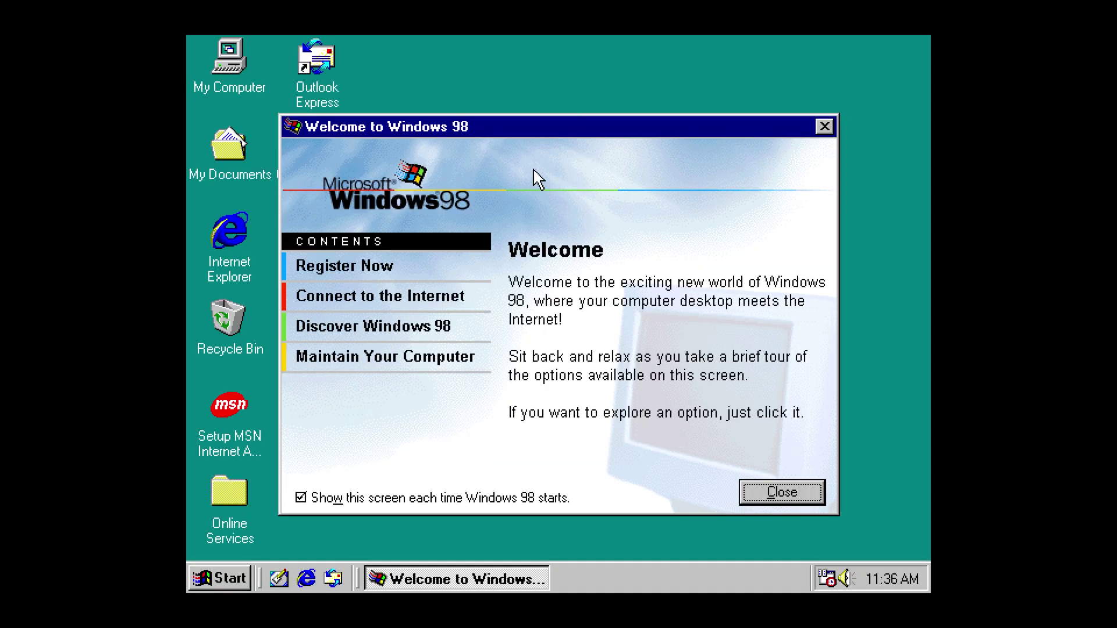
pyautogui.moveTo(374, 326)
pyautogui.click(318, 502)
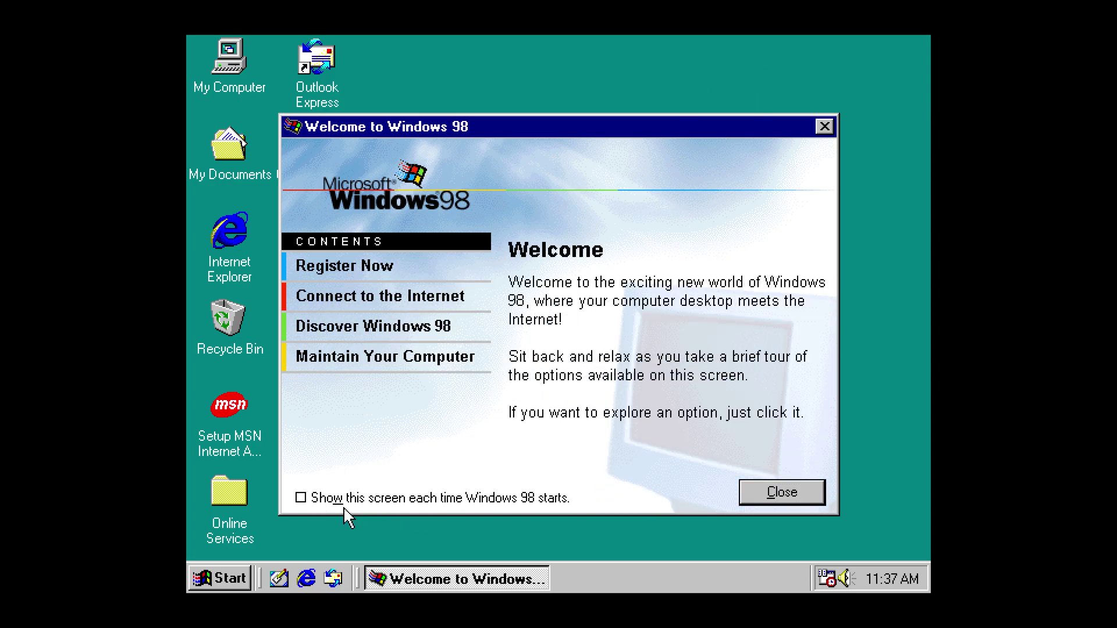
pyautogui.click(784, 491)
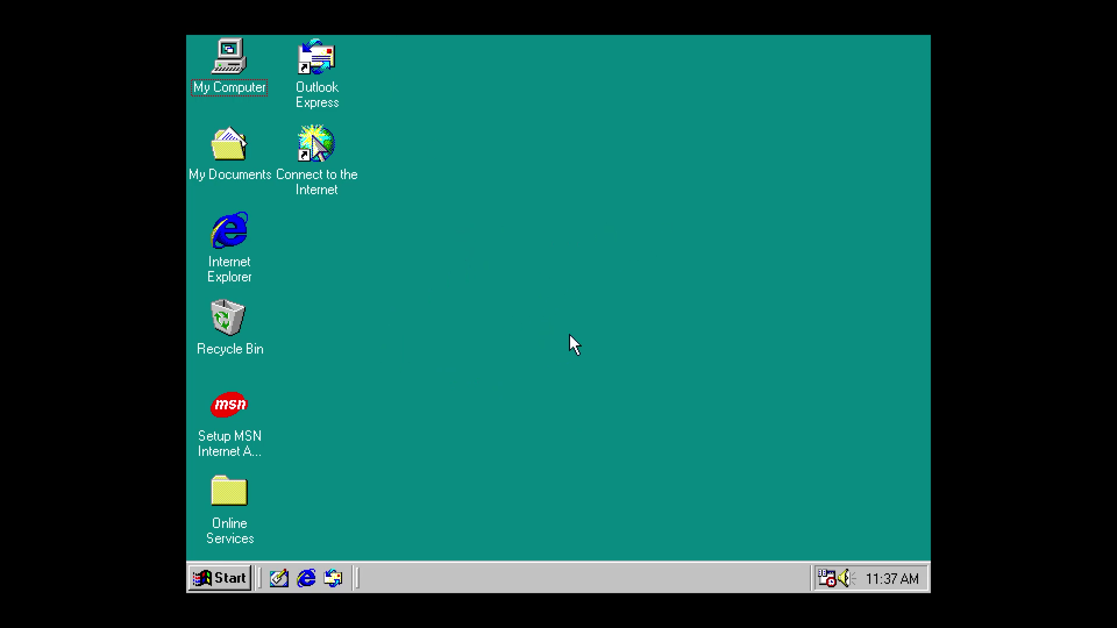
# - Open the desktop's display settings and choose a screen area of 800 by 600 pixels with True Color (32 bit)
pyautogui.rightClick(502, 194)
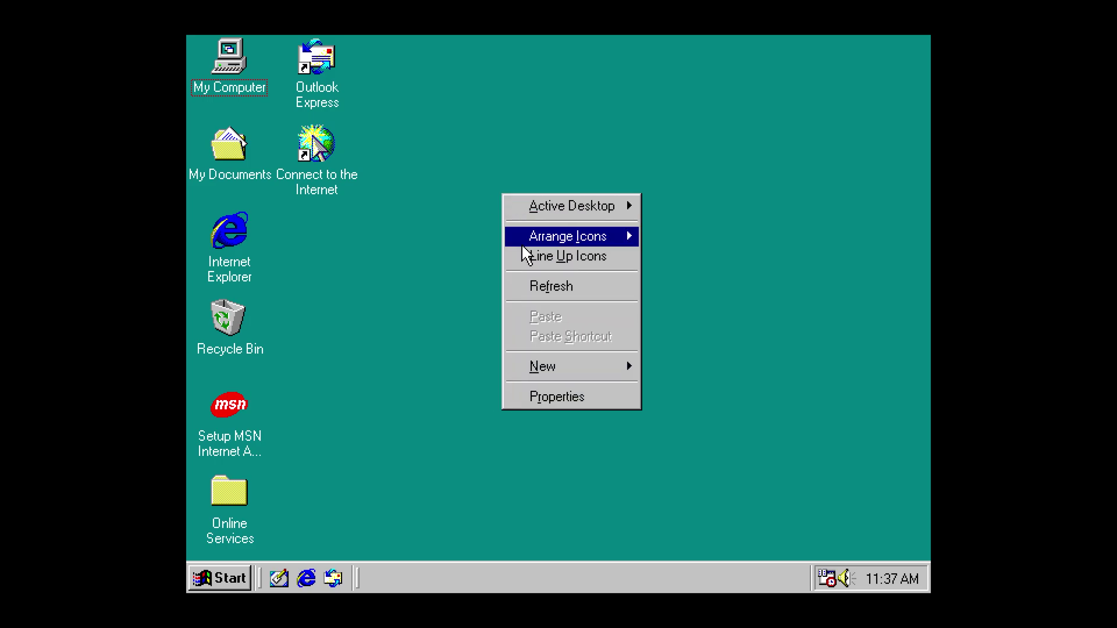
pyautogui.click(555, 398)
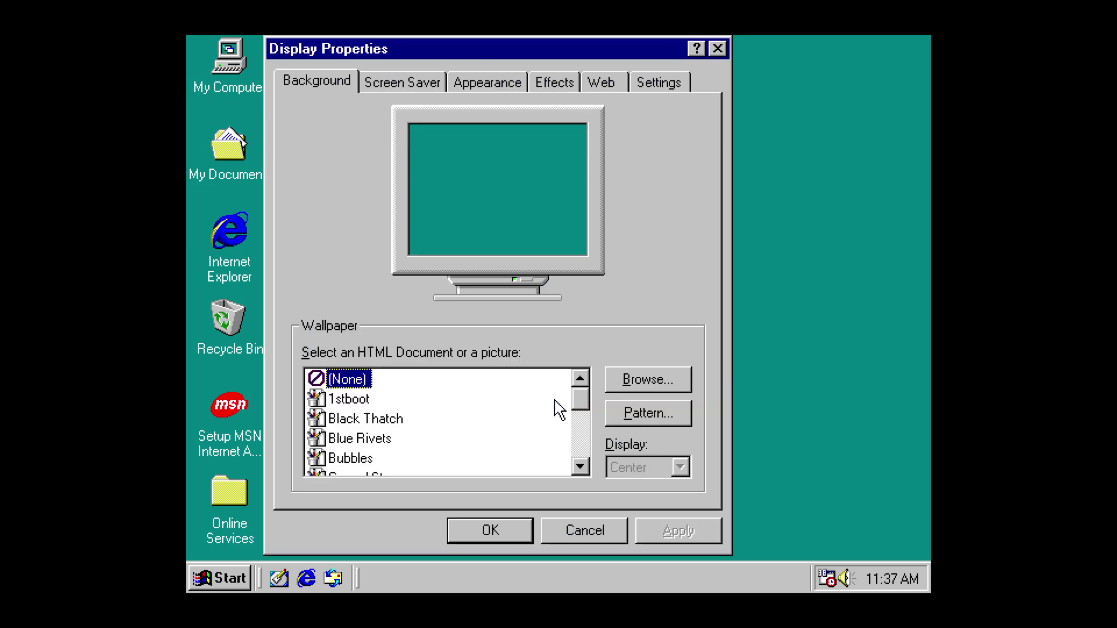
pyautogui.click(670, 81)
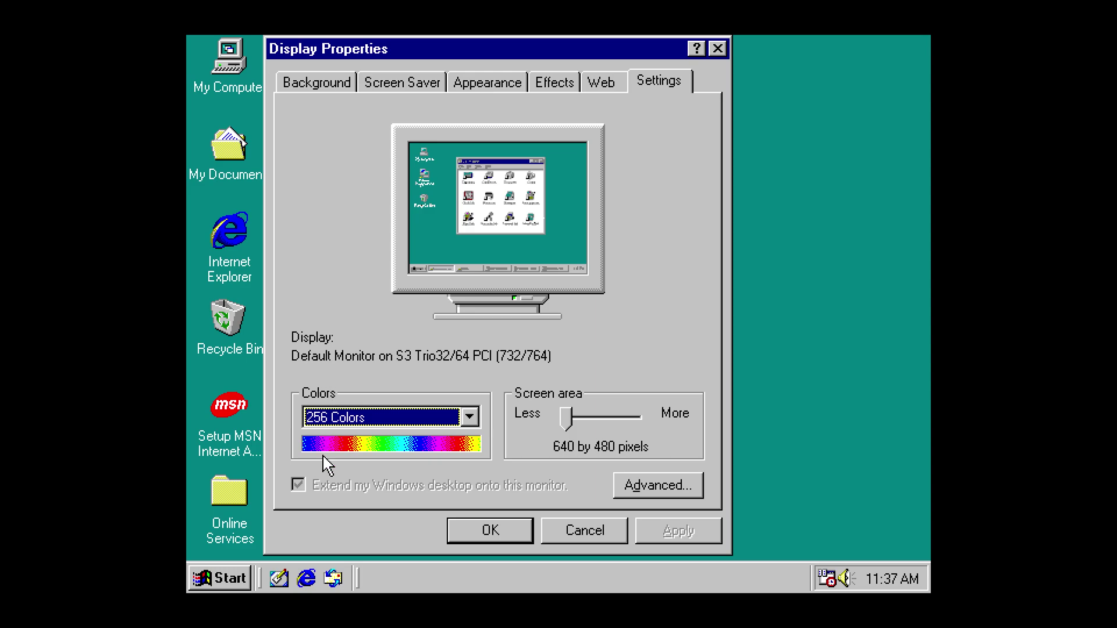
pyautogui.moveTo(579, 412)
pyautogui.mouseDown()
pyautogui.moveTo(658, 413)
pyautogui.moveTo(560, 412)
pyautogui.moveTo(679, 413)
pyautogui.moveTo(564, 417)
pyautogui.moveTo(629, 416)
pyautogui.moveTo(566, 419)
pyautogui.moveTo(582, 416)
pyautogui.mouseUp()
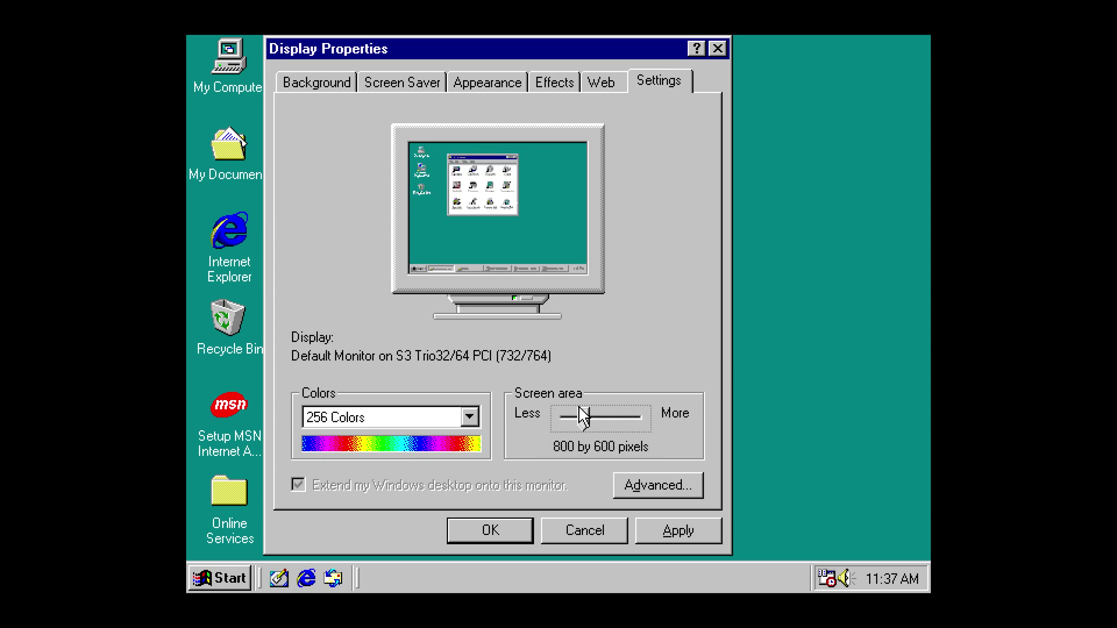
pyautogui.click(469, 418)
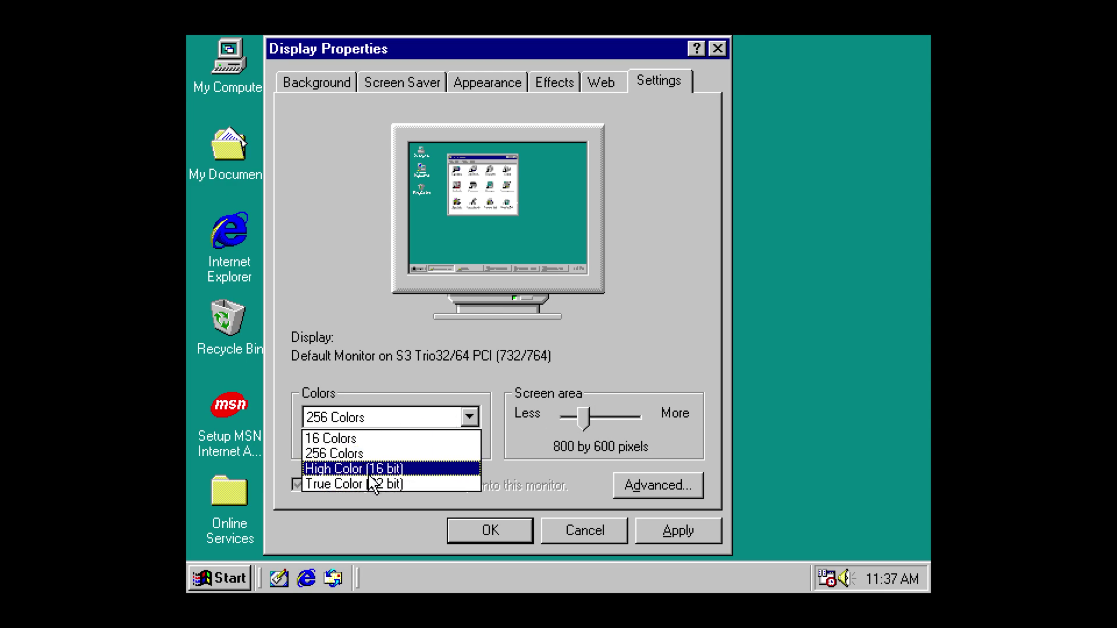
pyautogui.click(372, 484)
pyautogui.moveTo(582, 424)
pyautogui.mouseDown()
pyautogui.moveTo(570, 422)
pyautogui.moveTo(639, 420)
pyautogui.moveTo(561, 424)
pyautogui.moveTo(582, 424)
pyautogui.mouseUp()
pyautogui.click(467, 419)
pyautogui.click(388, 492)
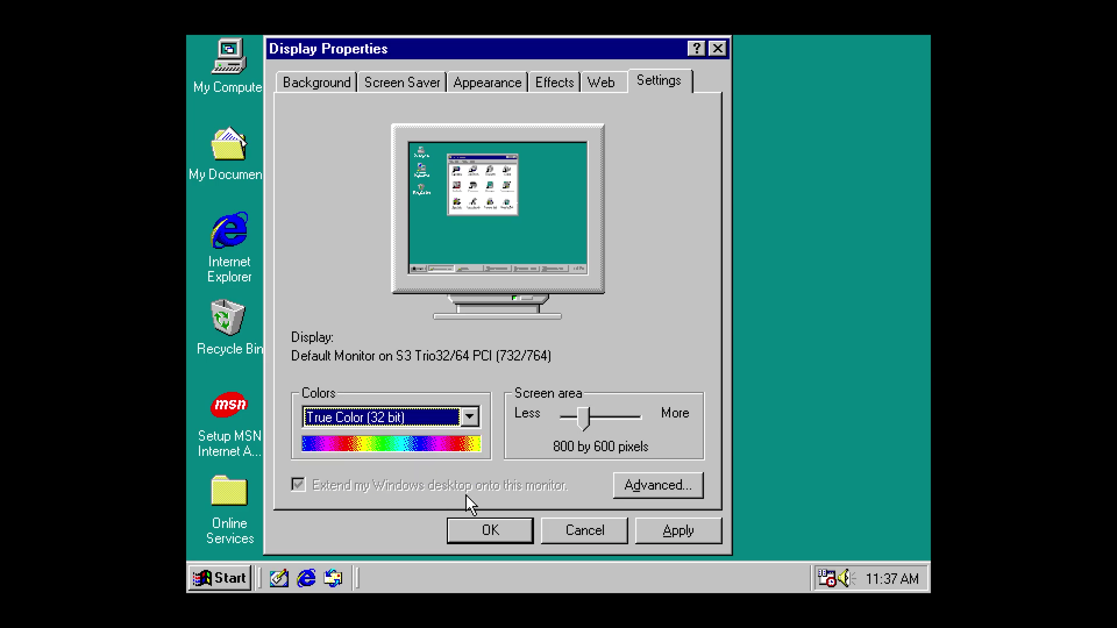
# - Apply the new display settings and accept resizing the desktop
pyautogui.click(675, 534)
pyautogui.click(527, 449)
pyautogui.click(720, 481)
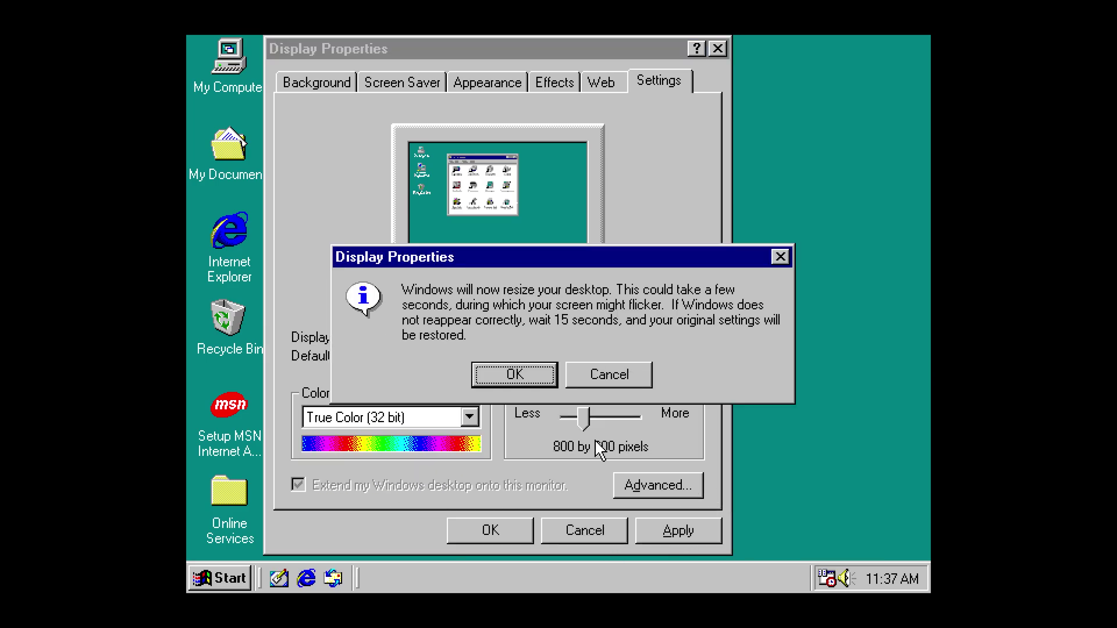
pyautogui.click(514, 374)
pyautogui.click(487, 195)
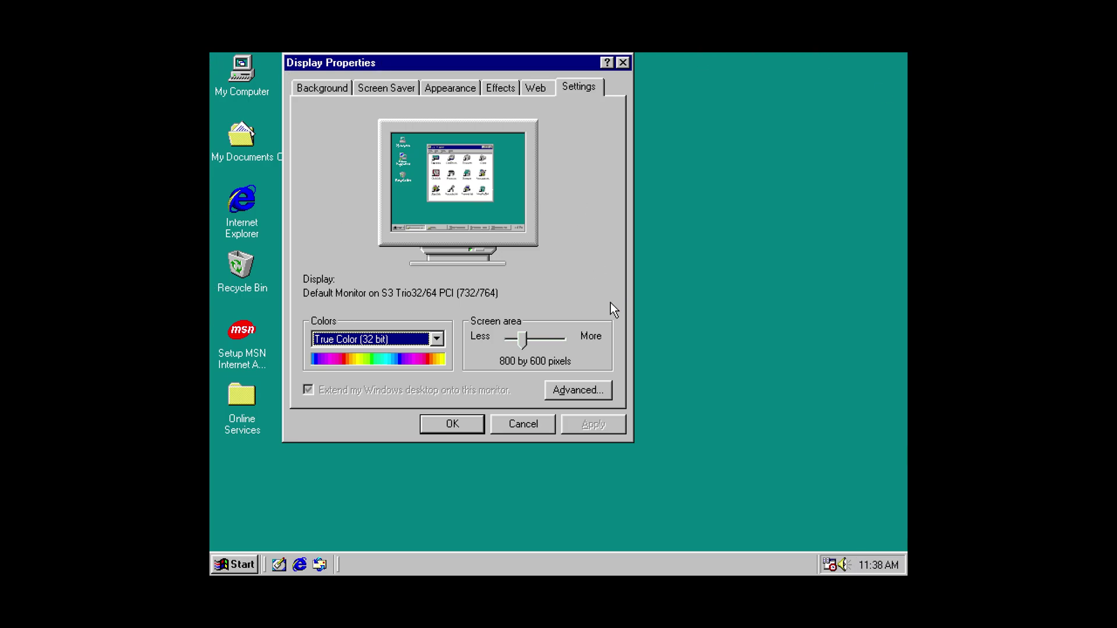
# - Turn off Game Focus and open RetroArch's Quick Menu over the running Windows session
pyautogui.press('F1')
pyautogui.press('Scroll_Lock')
pyautogui.click(487, 319)
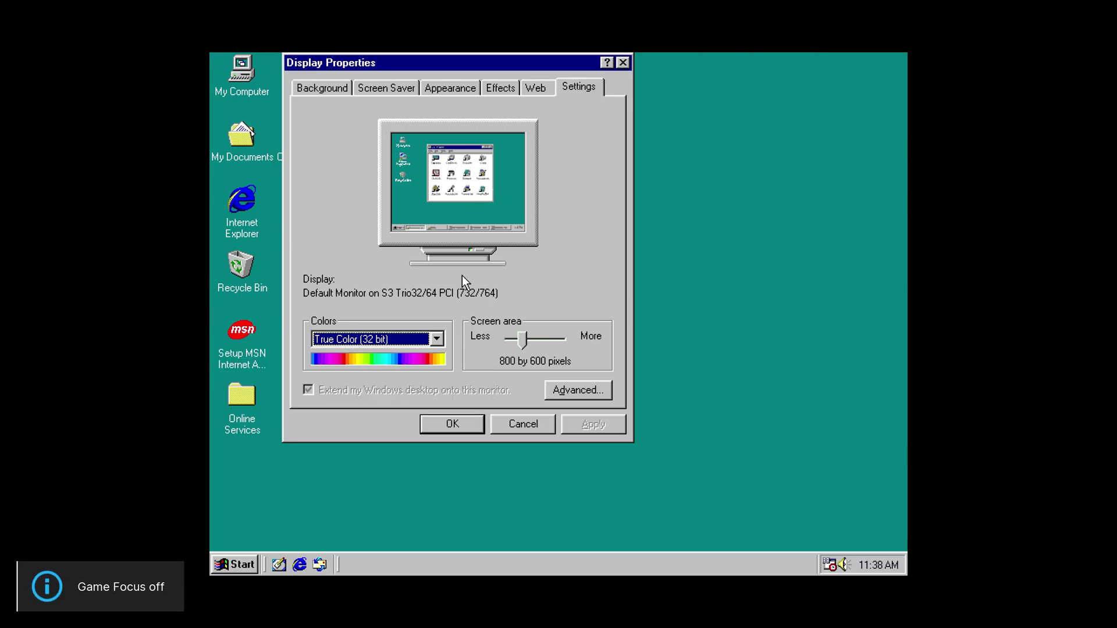
pyautogui.press('F1')
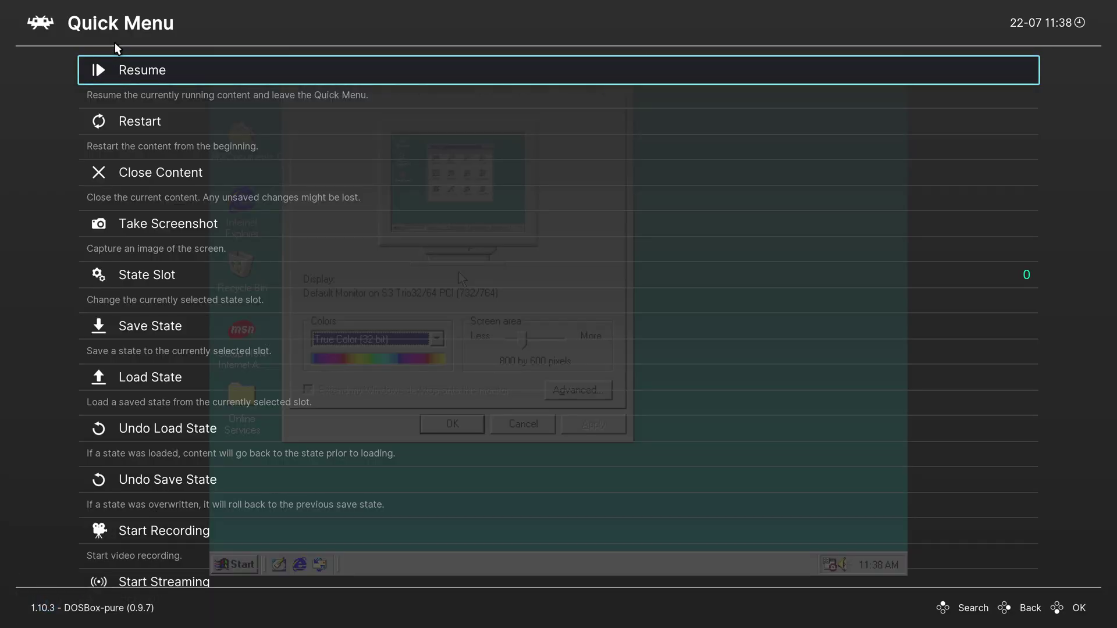
# - Open the Video category in RetroArch's main settings
pyautogui.press('BackSpace')
pyautogui.press('Left')
pyautogui.press('Up')
pyautogui.press('Up')
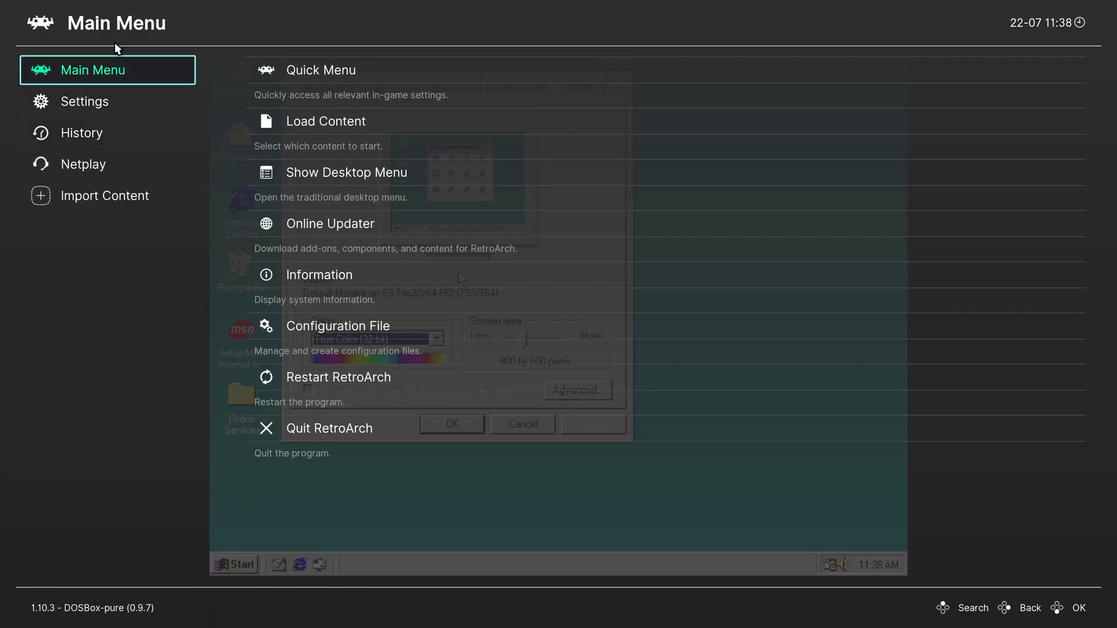
pyautogui.press('Down')
pyautogui.press('Right')
pyautogui.press('Down')
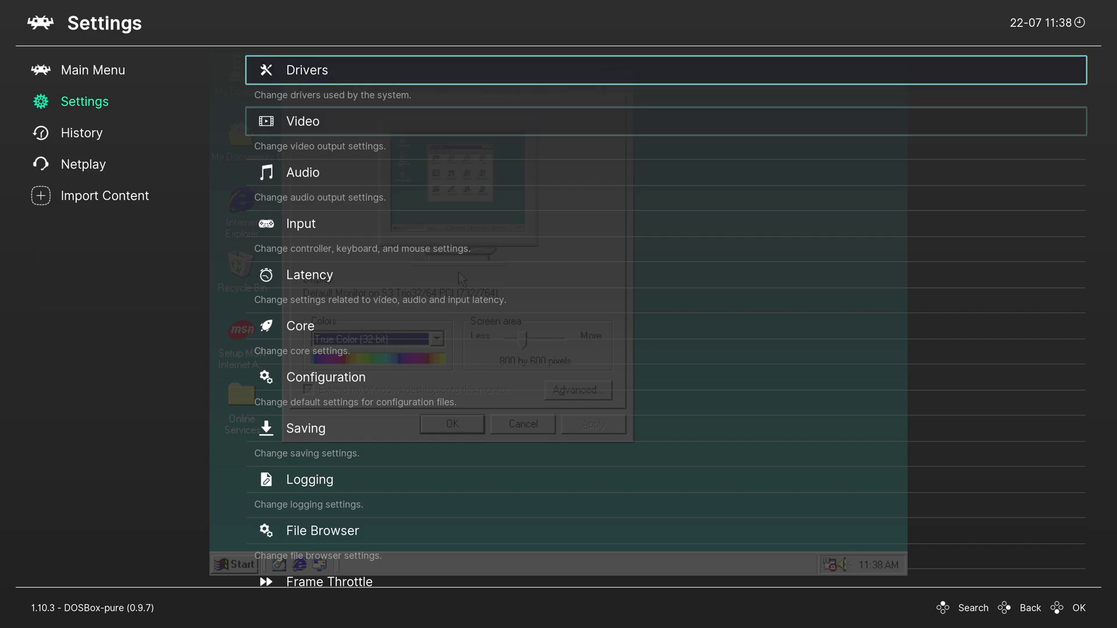
pyautogui.press('Down')
pyautogui.press('Up')
pyautogui.press('Return')
# - Turn off Integer Scale in the video scaling settings and return to Windows to view the enlarged picture
pyautogui.press('Down')
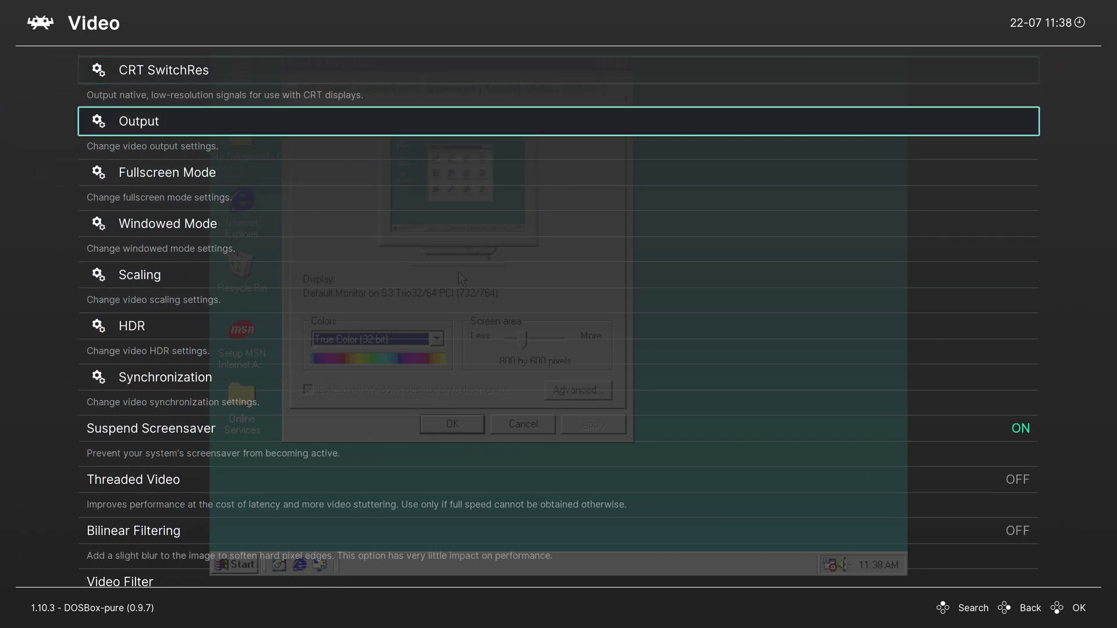
pyautogui.press('Down')
pyautogui.press('Down')
pyautogui.press('Down')
pyautogui.press('Down')
pyautogui.press('Down')
pyautogui.press('Up')
pyautogui.press('Up')
pyautogui.press('Return')
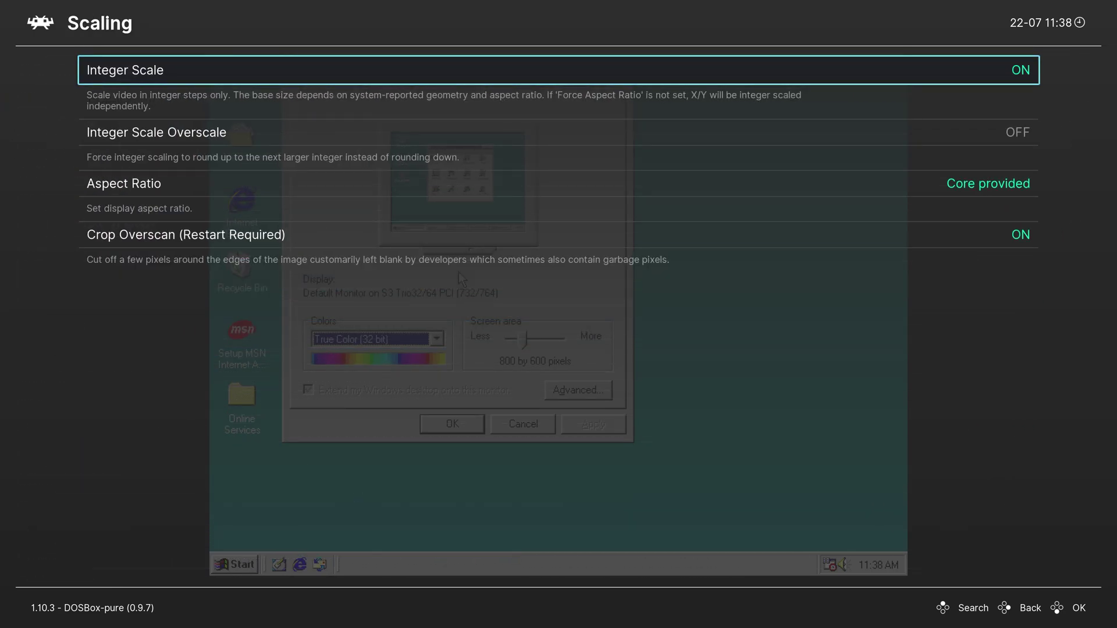
pyautogui.press('Left')
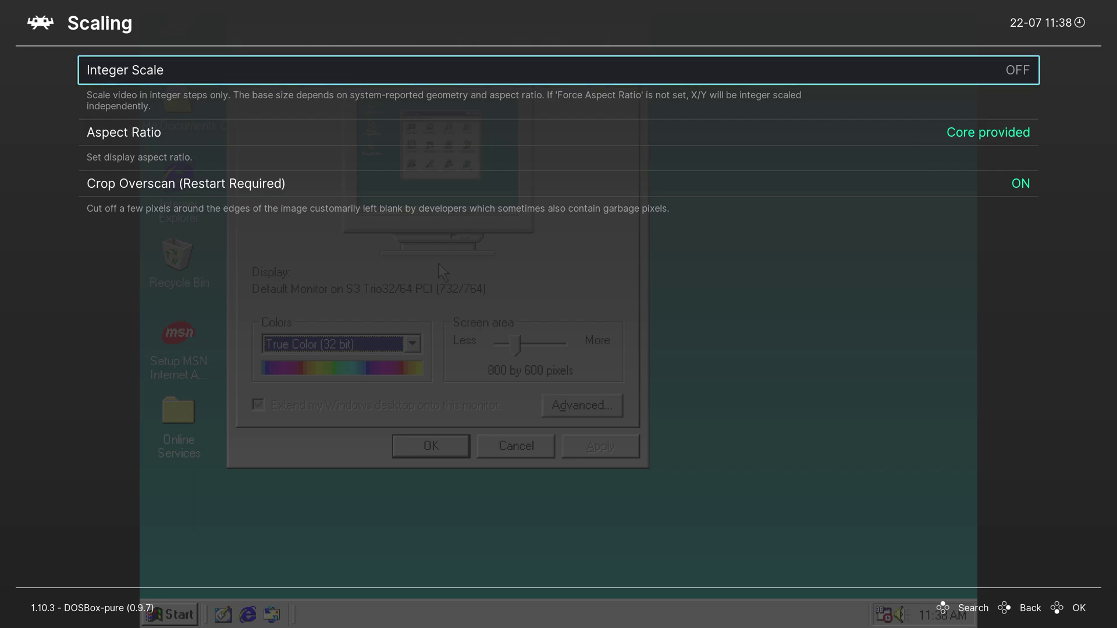
pyautogui.press('F1')
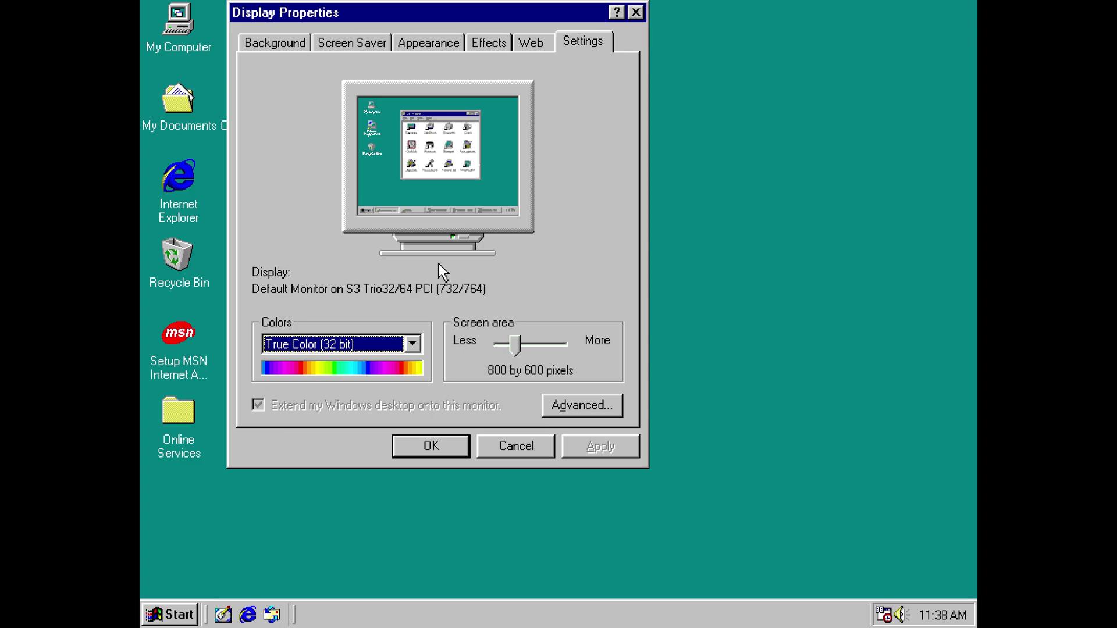
# - Turn Integer Scale back on in the video scaling settings and return to the Windows desktop
pyautogui.press('F1')
pyautogui.press('Return')
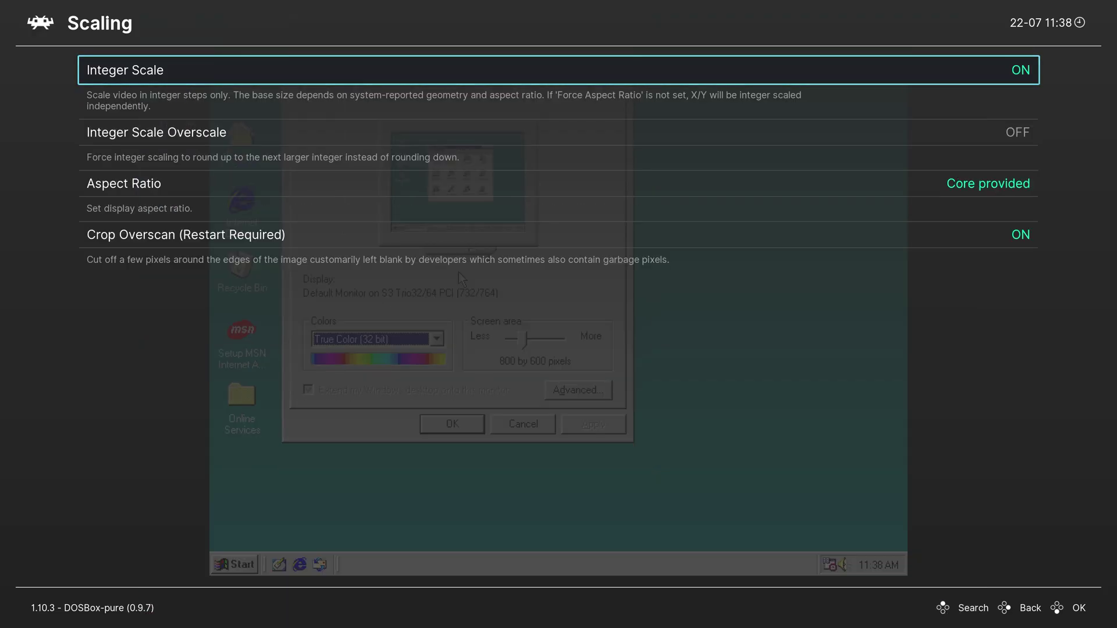
pyautogui.press('F1')
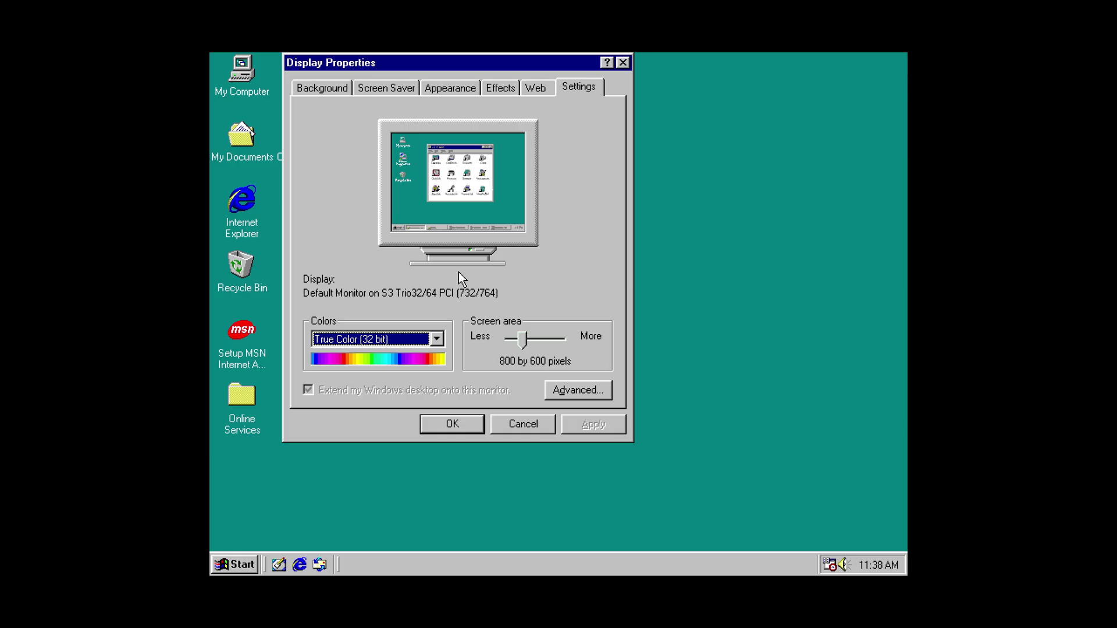
pyautogui.press('F1')
pyautogui.press('Down')
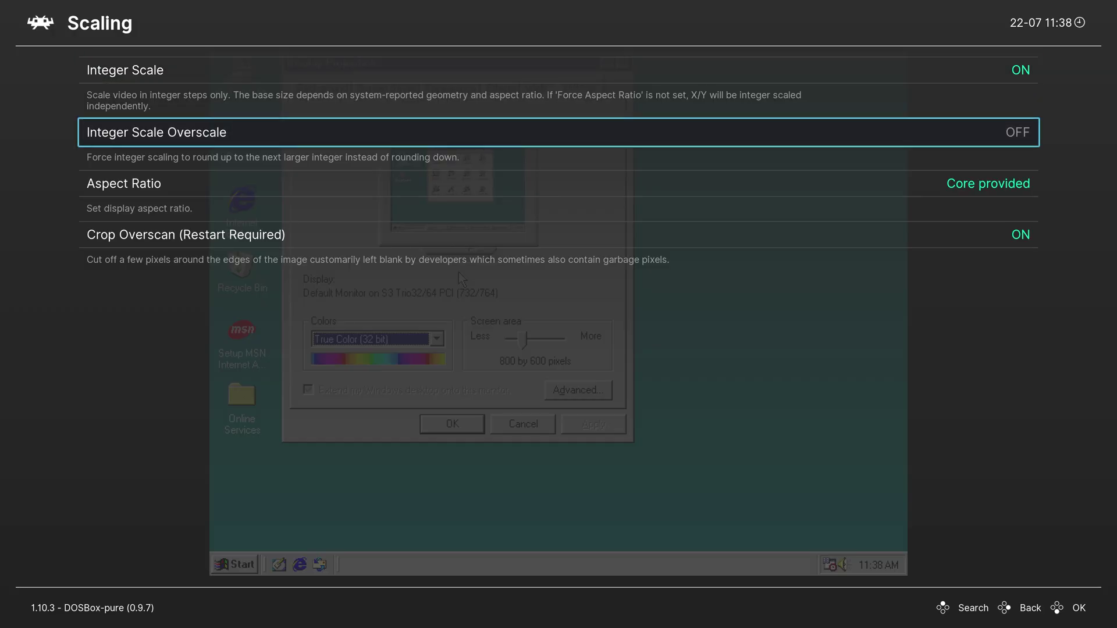
pyautogui.press('Up')
pyautogui.press('Return')
pyautogui.press('Return')
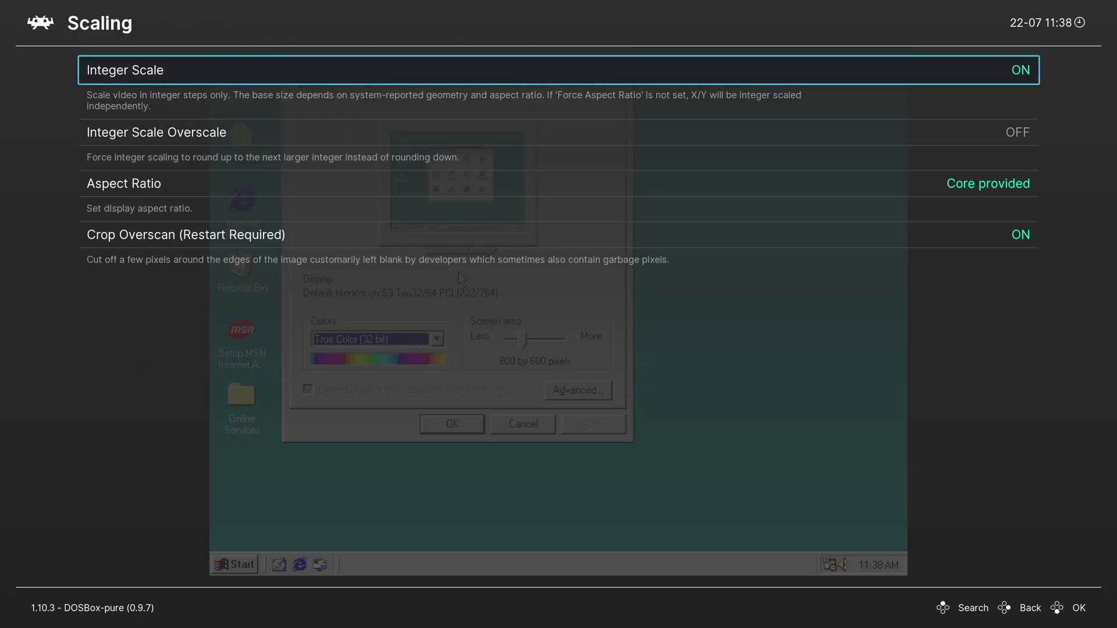
pyautogui.press('F1')
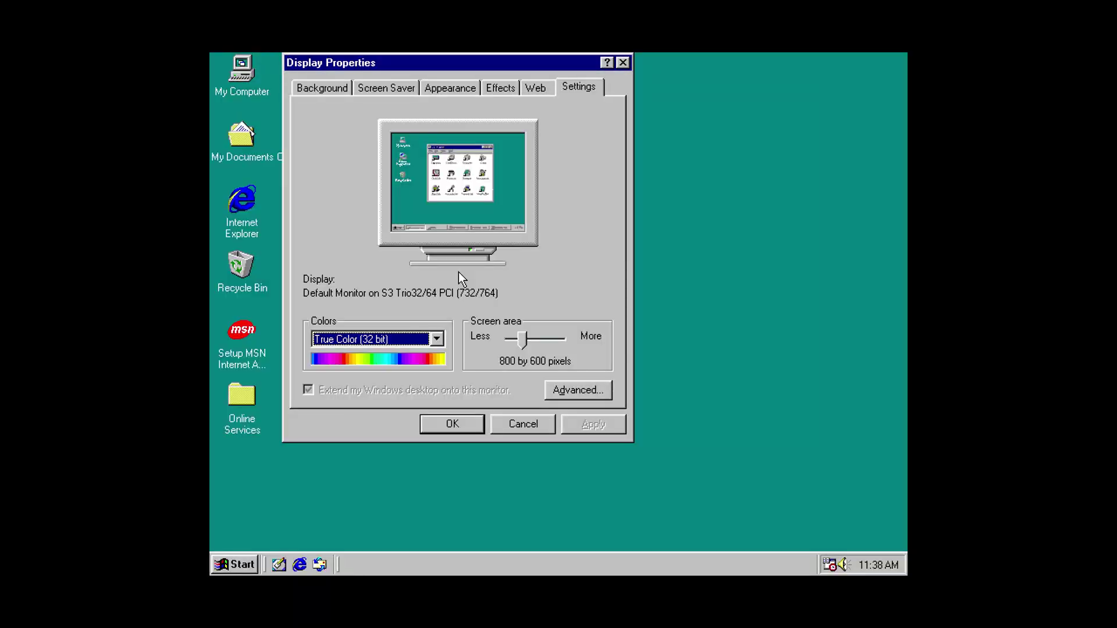
# - Close Display Properties and check the capacity and free space of drives C: and D: in My Computer
pyautogui.click(728, 185)
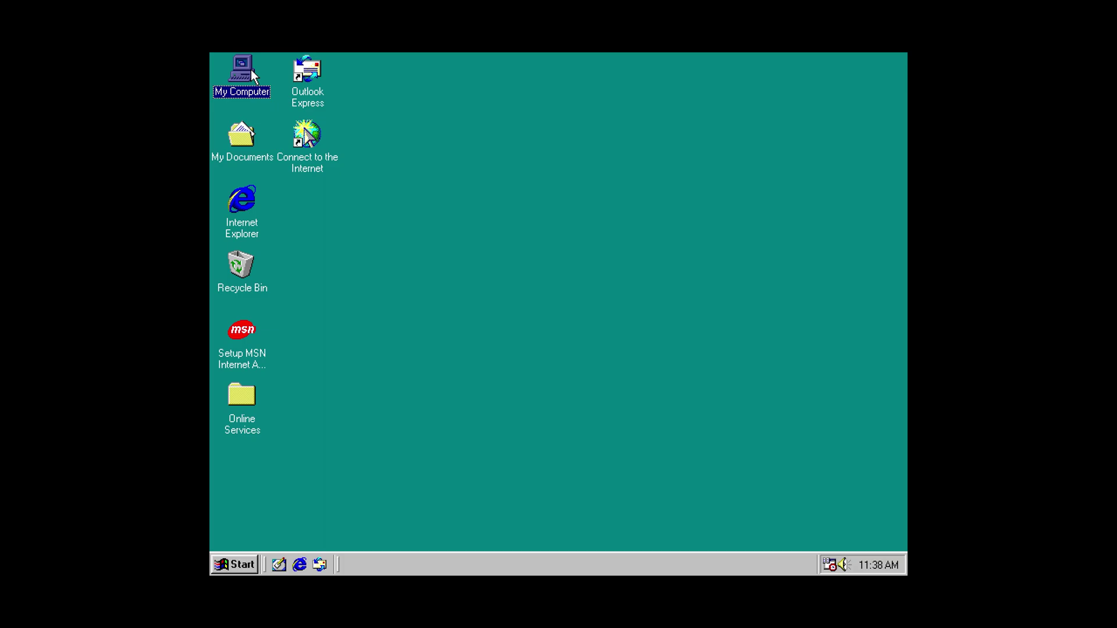
pyautogui.doubleClick(251, 70)
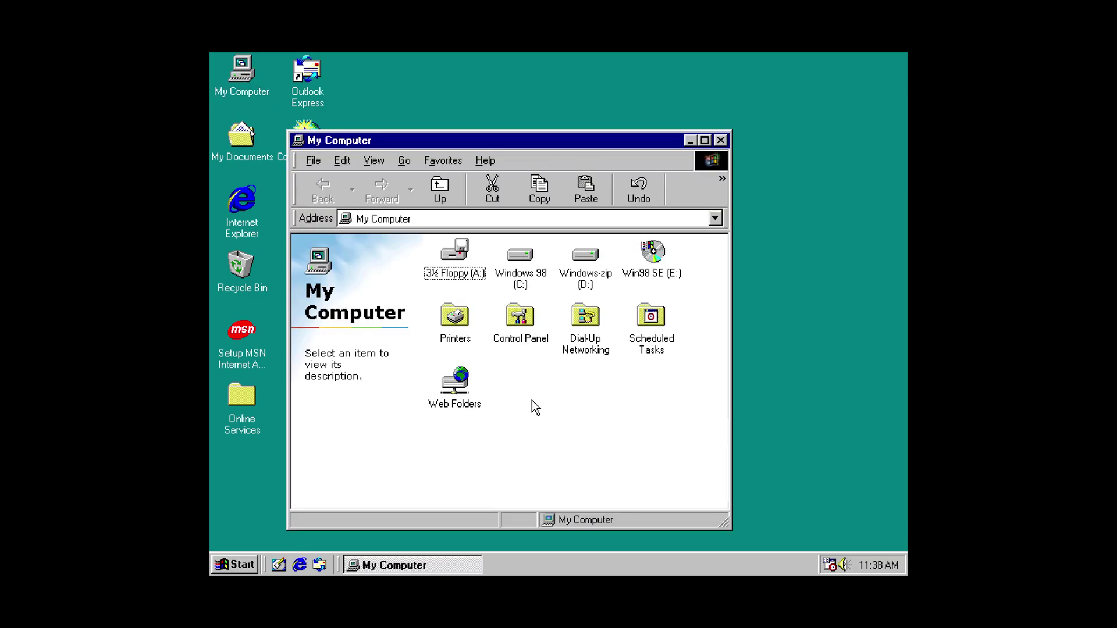
pyautogui.click(518, 262)
pyautogui.moveTo(413, 411); pyautogui.dragTo(413, 465)
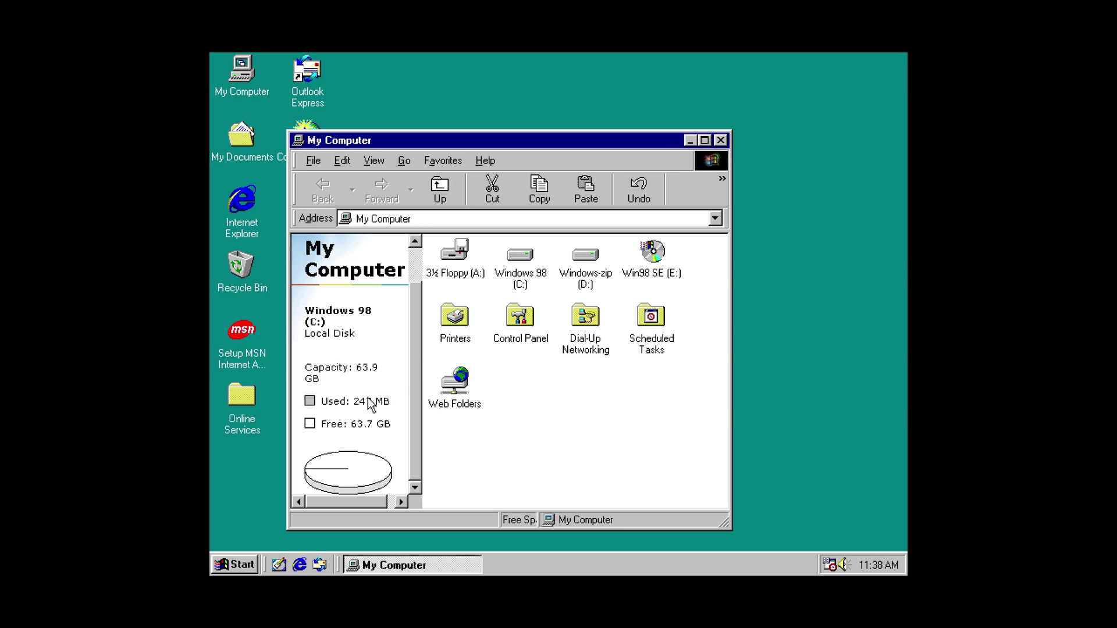
pyautogui.click(581, 259)
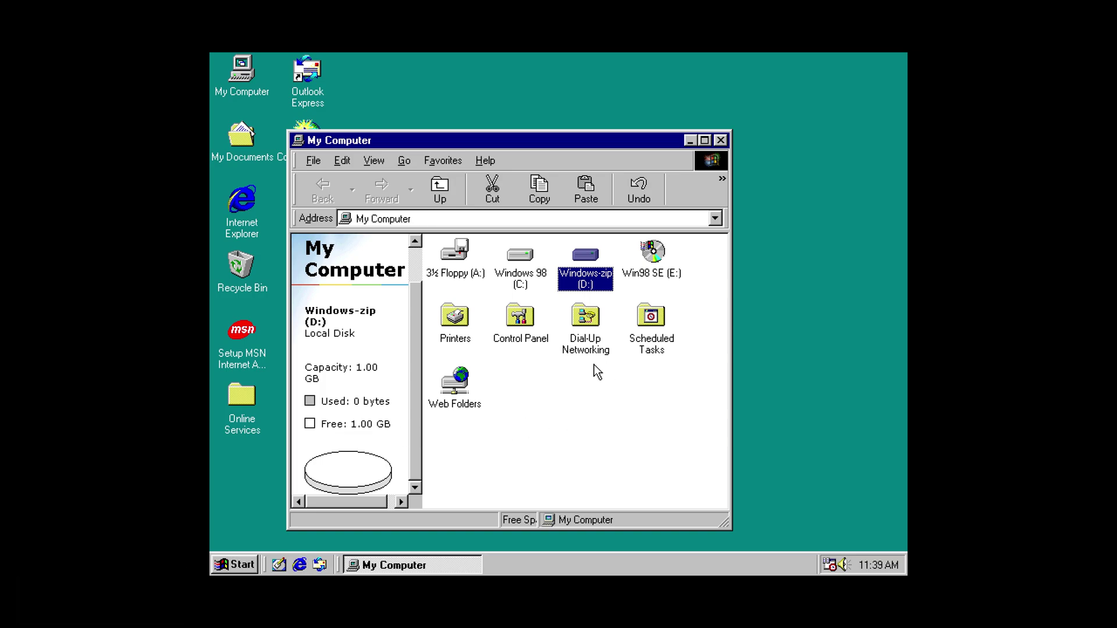
# - Leave the video scaling settings and return to RetroArch's Quick Menu for the running content
pyautogui.press('F1')
pyautogui.press('BackSpace')
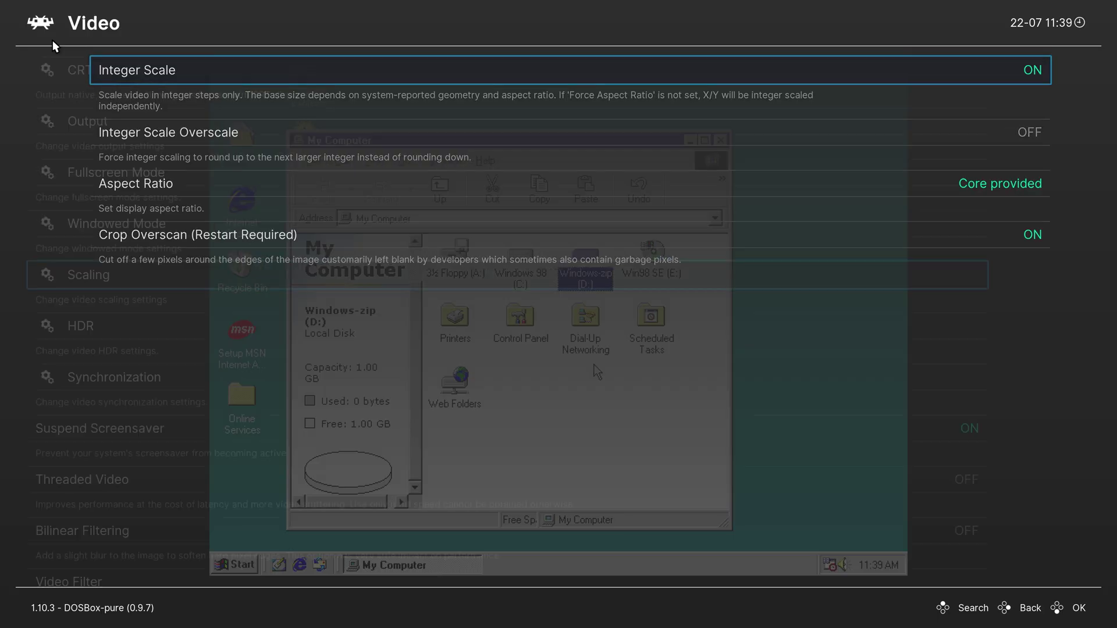
pyautogui.press('BackSpace')
pyautogui.press('BackSpace')
pyautogui.press('Up')
pyautogui.press('Right')
pyautogui.press('Return')
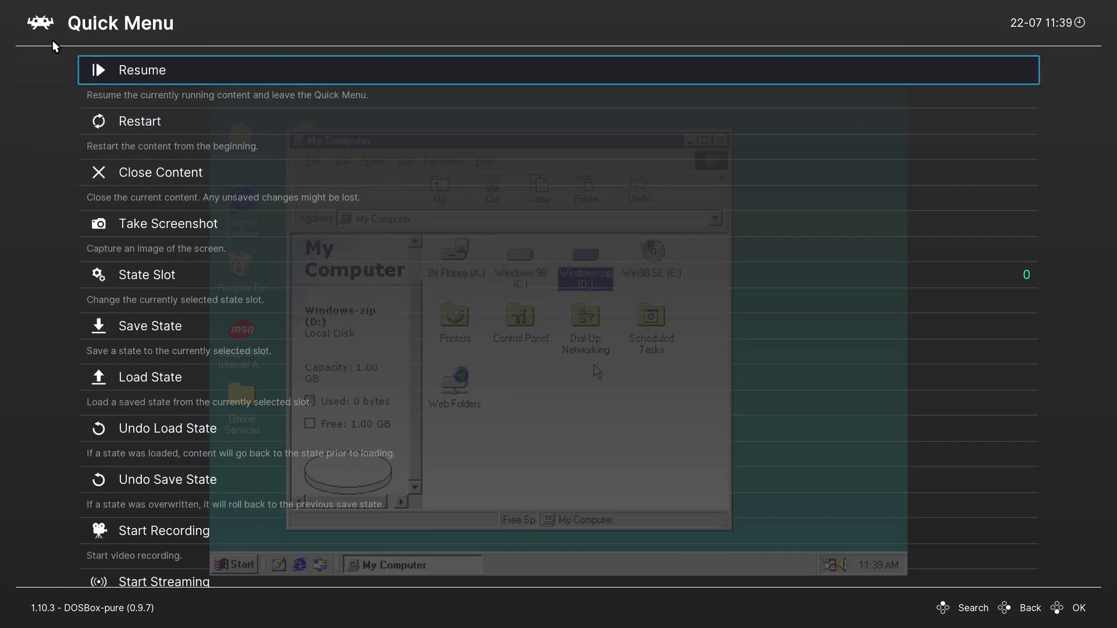
# - Open the System Options within the core options of the running content
pyautogui.press('Down')
pyautogui.press('Down')
pyautogui.press('Down')
pyautogui.press('Down')
pyautogui.press('Down')
pyautogui.press('Down')
pyautogui.press('Down')
pyautogui.press('Down')
pyautogui.press('Down')
pyautogui.press('Down')
pyautogui.press('Down')
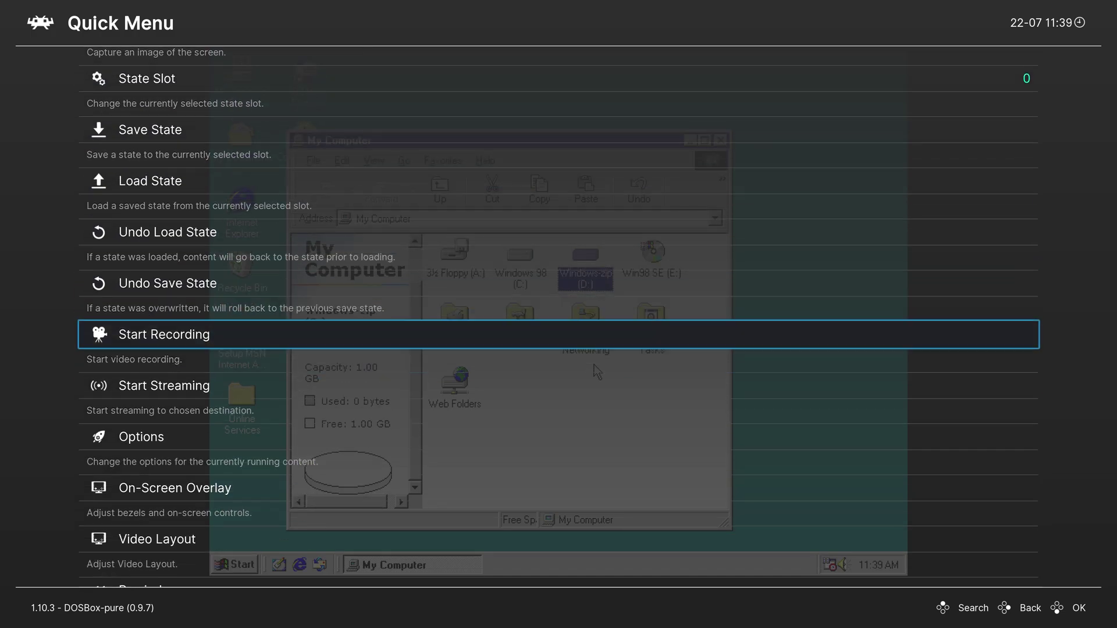
pyautogui.press('Return')
pyautogui.press('Down')
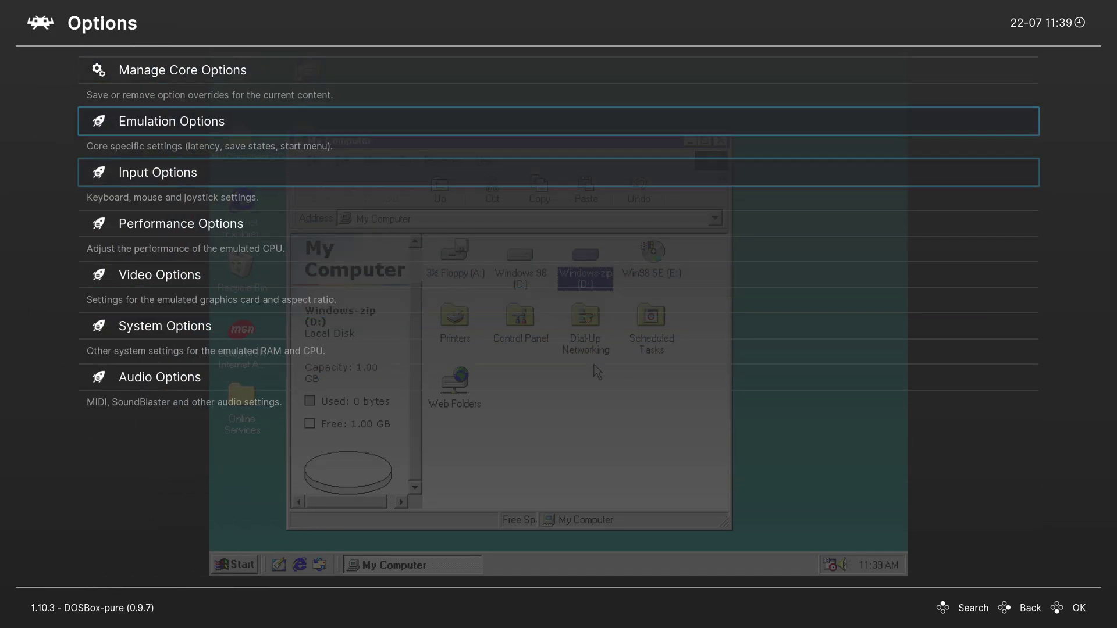
pyautogui.press('Up')
pyautogui.press('Up')
pyautogui.press('Up')
pyautogui.press('Return')
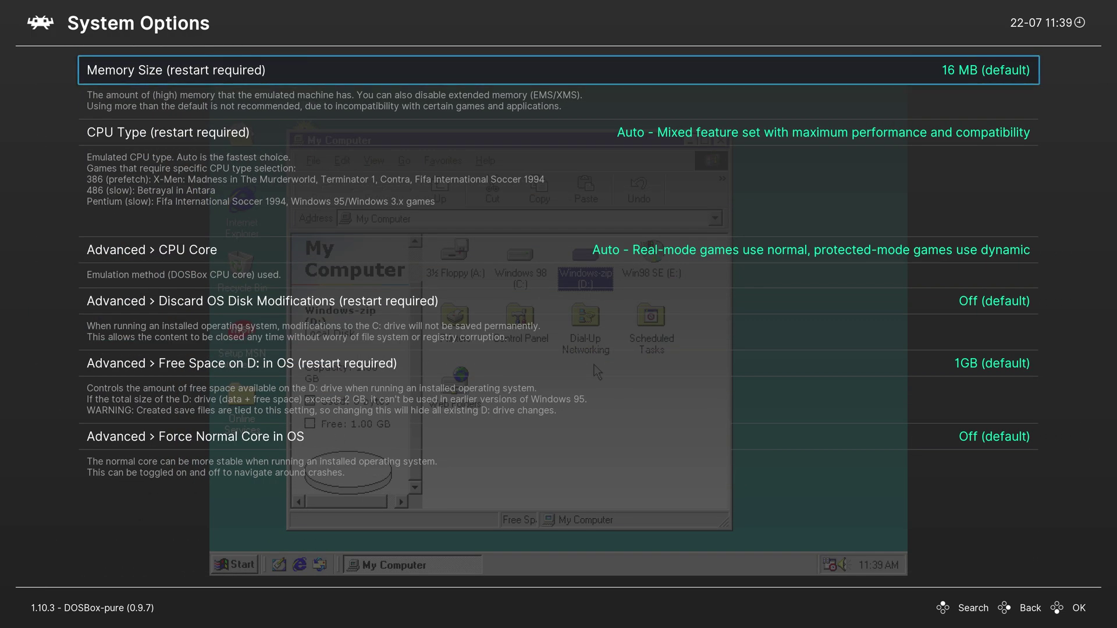
# - Set Free Space on D: in OS to 8GB and return to the Windows desktop
pyautogui.press('Down')
pyautogui.press('Down')
pyautogui.press('Down')
pyautogui.press('Return')
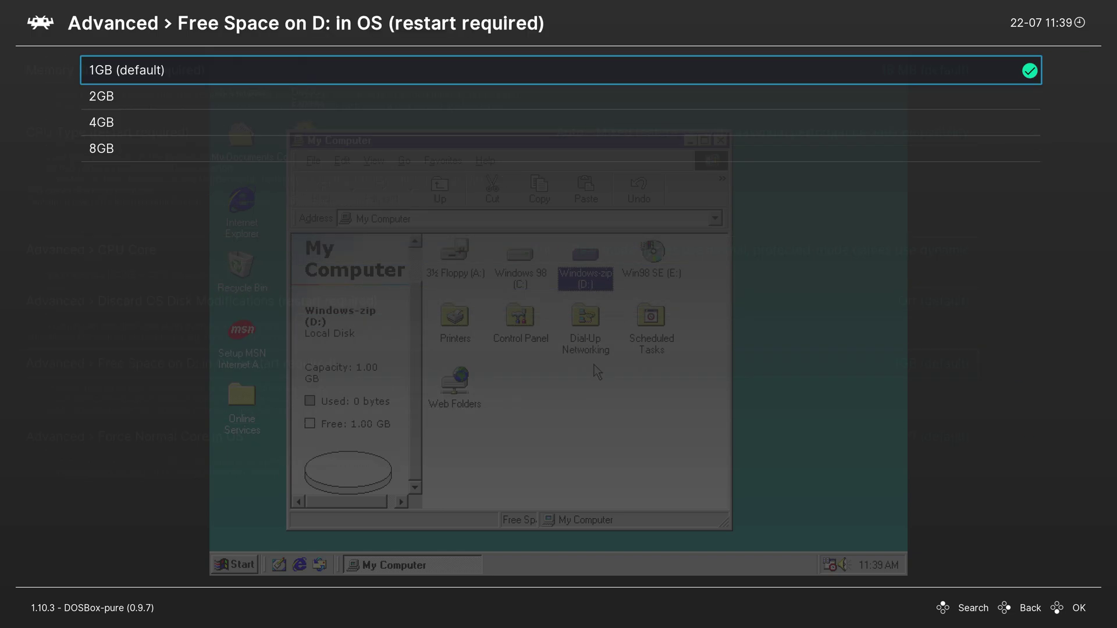
pyautogui.press('Down')
pyautogui.press('Down')
pyautogui.press('Down')
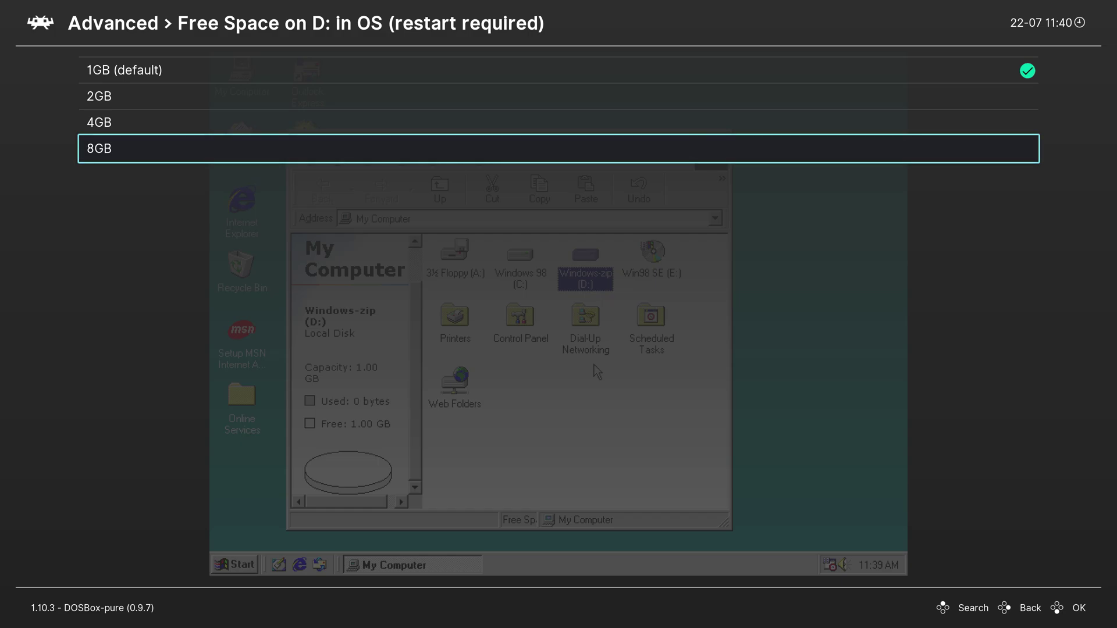
pyautogui.press('Down')
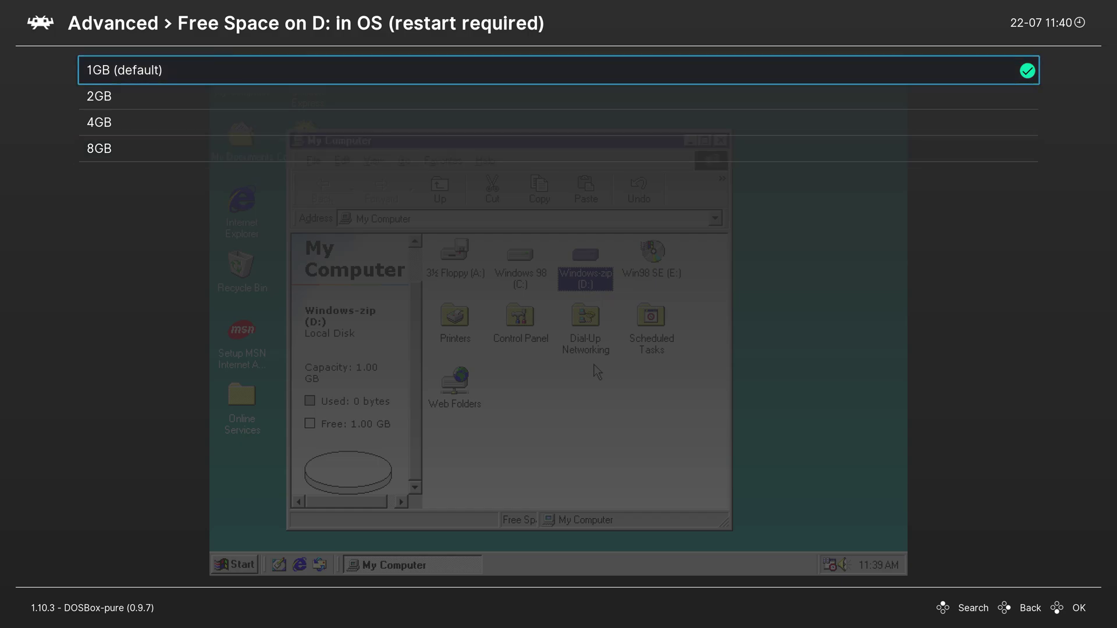
pyautogui.press('Down')
pyautogui.press('Down')
pyautogui.press('Down')
pyautogui.press('Return')
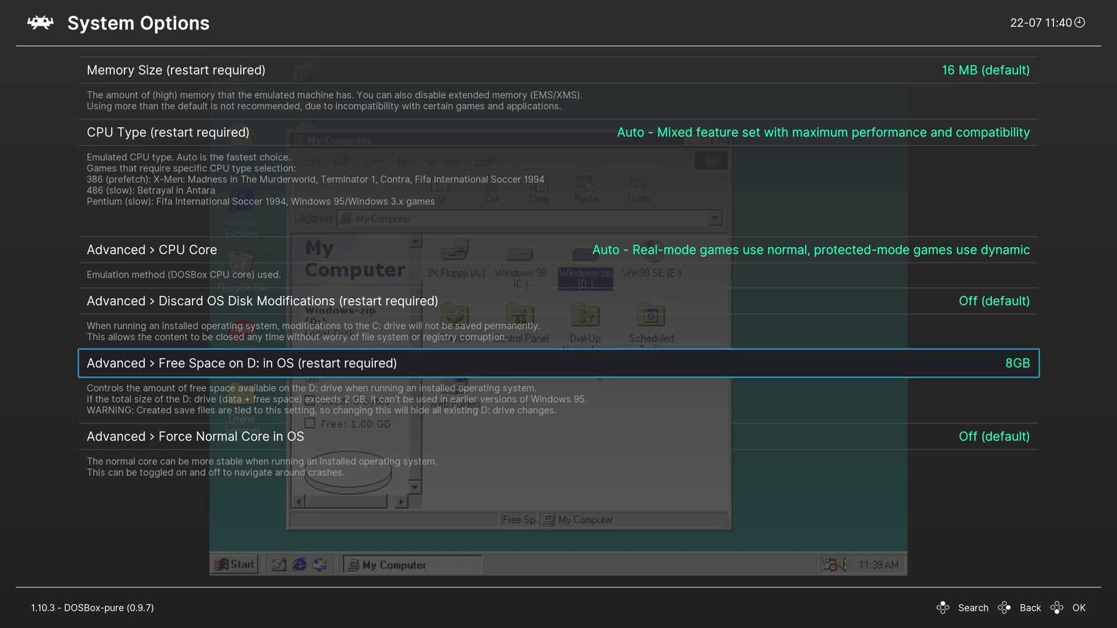
pyautogui.press('F1')
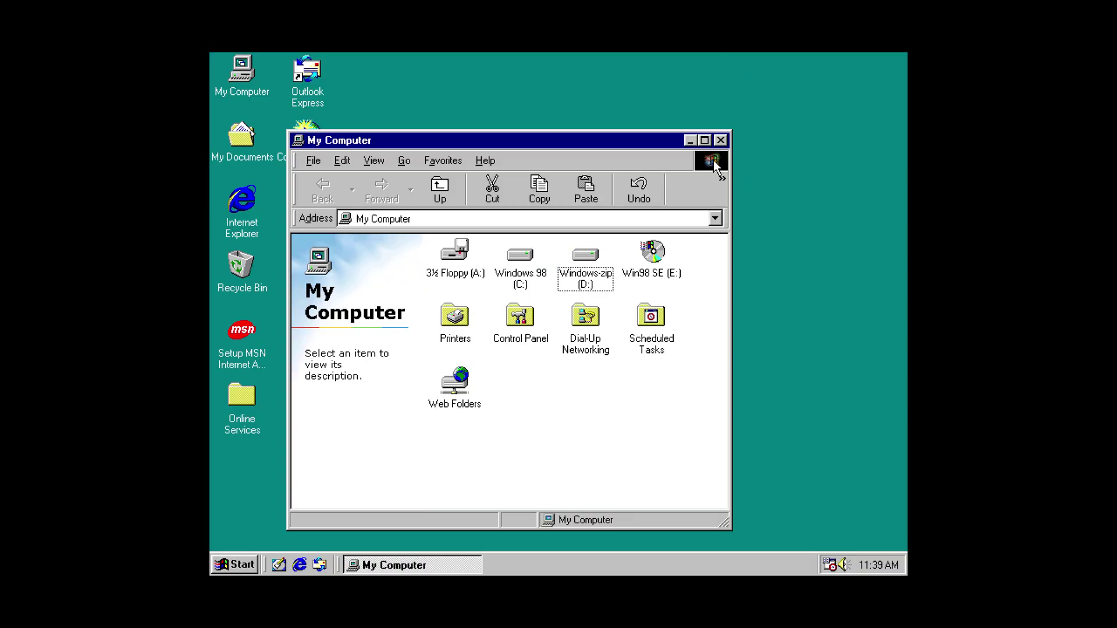
# - Close the My Computer window and shut down Windows 98
pyautogui.click(721, 142)
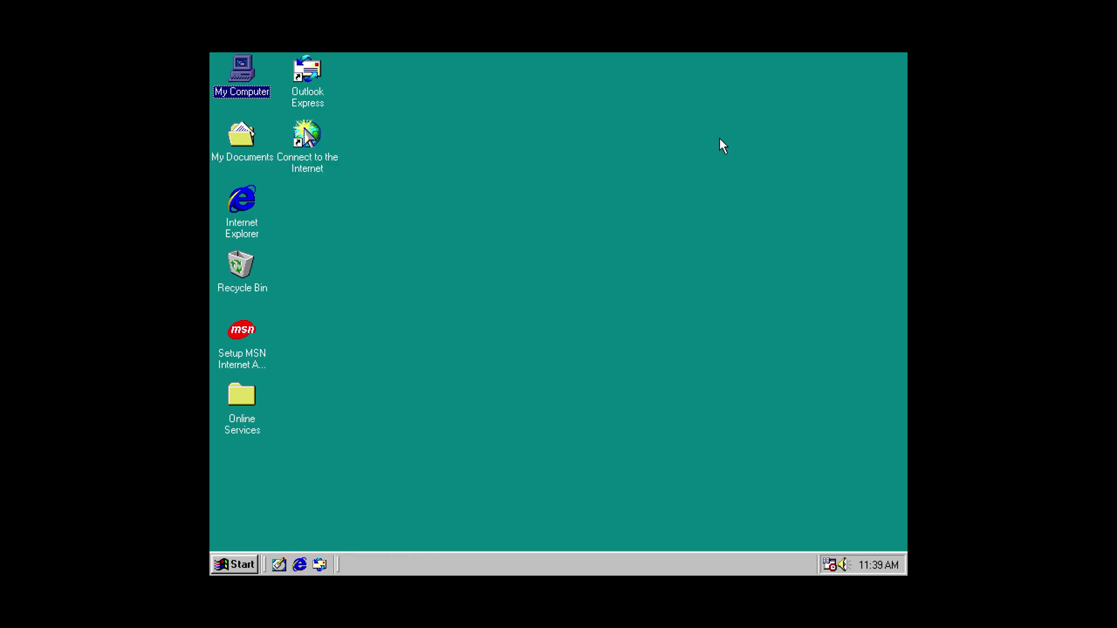
pyautogui.click(215, 568)
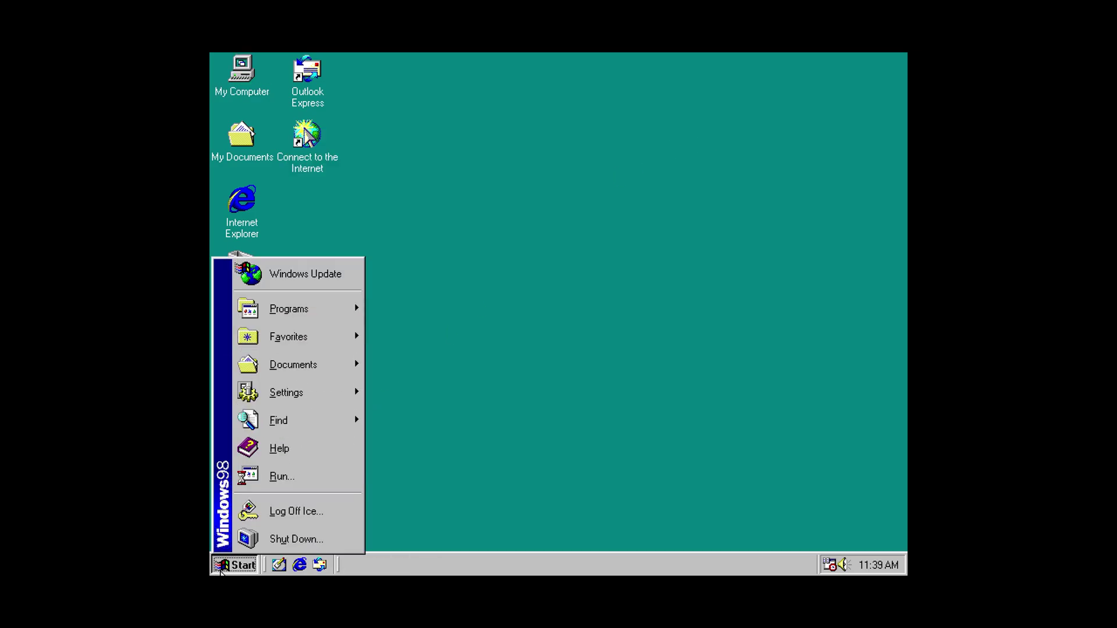
pyautogui.click(292, 539)
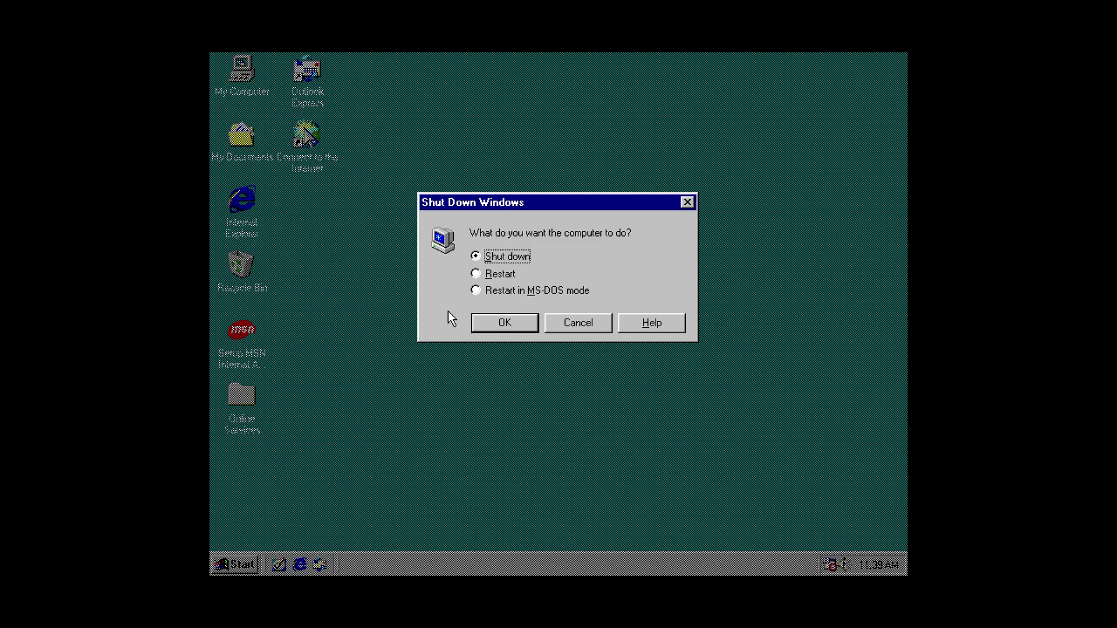
pyautogui.click(502, 326)
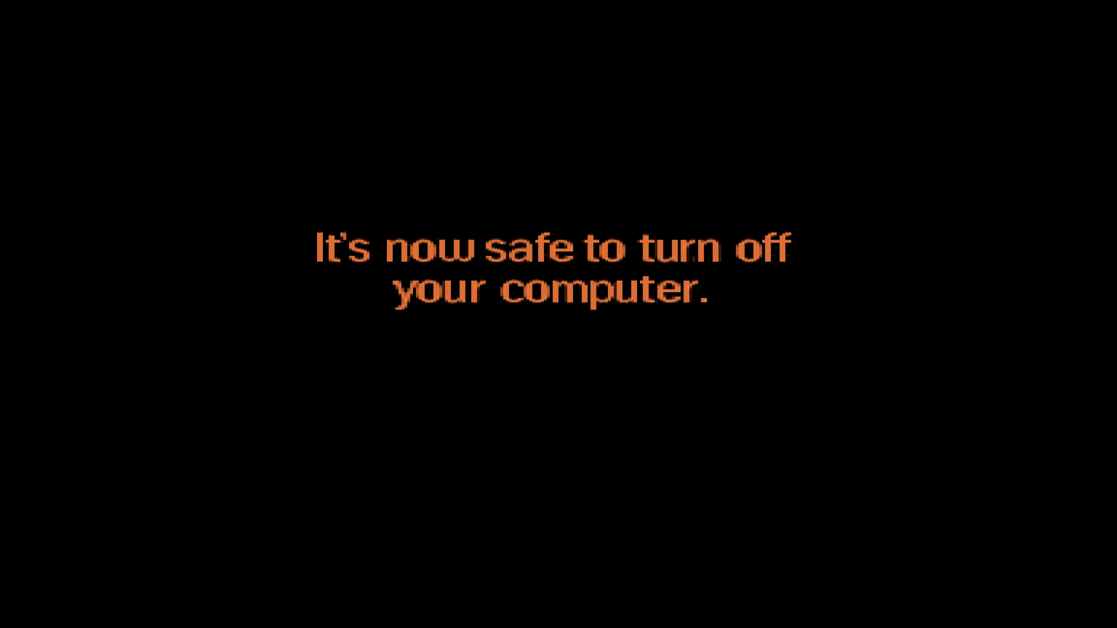
# - Turn Game Focus off and close the running content in RetroArch
pyautogui.press('Scroll_Lock')
pyautogui.press('Scroll_Lock')
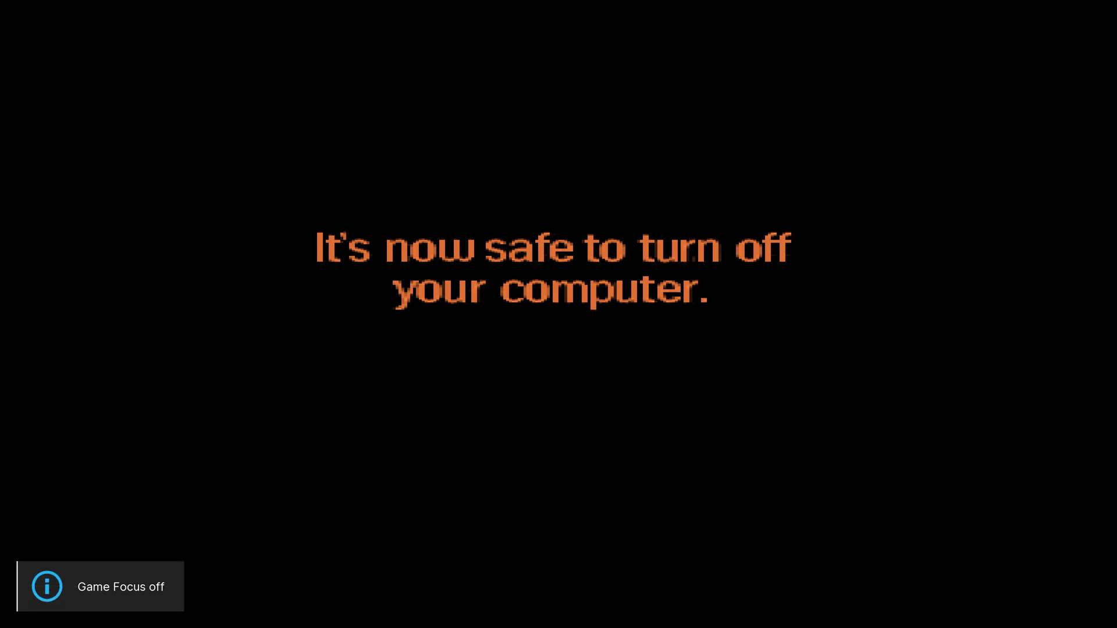
pyautogui.press('F1')
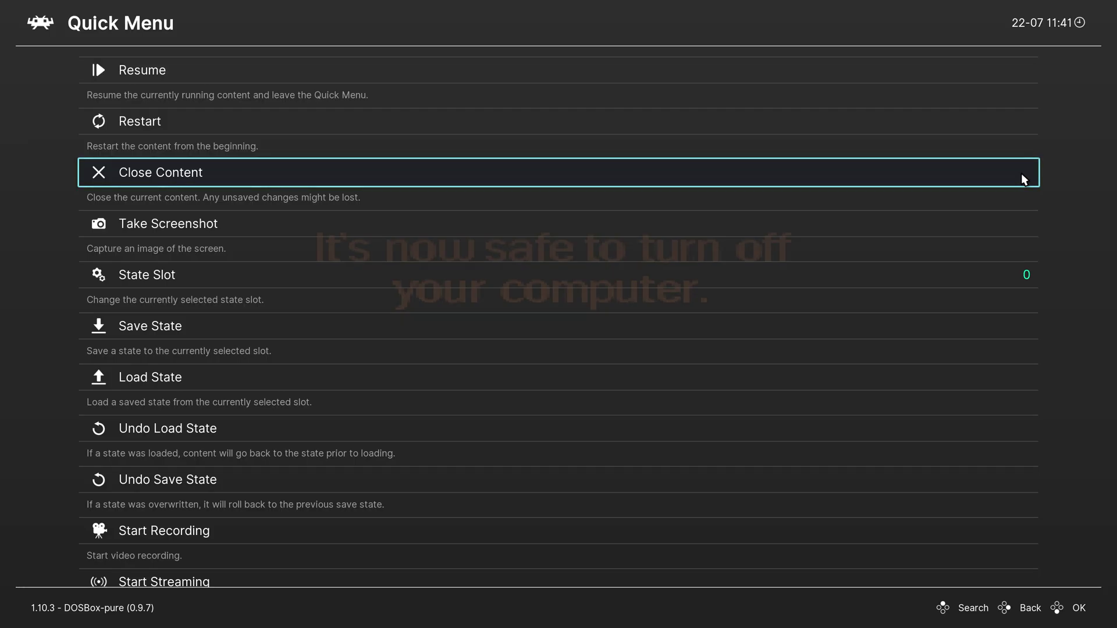
pyautogui.click(1022, 172)
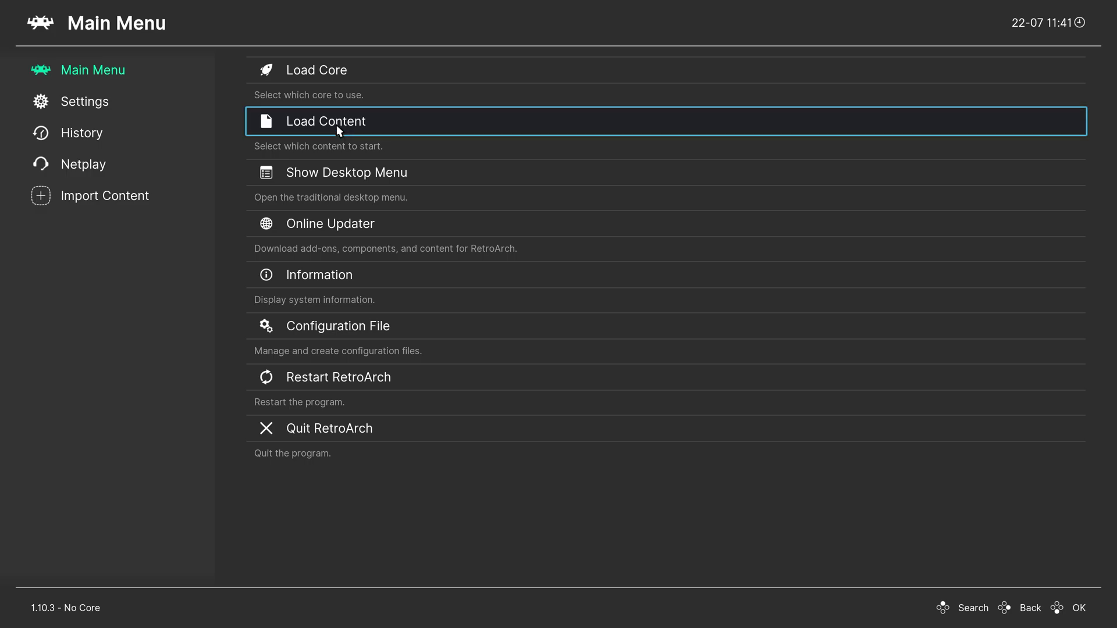
# - Load the archive voodoo_graphics_driver_kit_version_3.01.00.zip as content from the Desktop folder RetroArch\Games\Windows 98
pyautogui.click(337, 124)
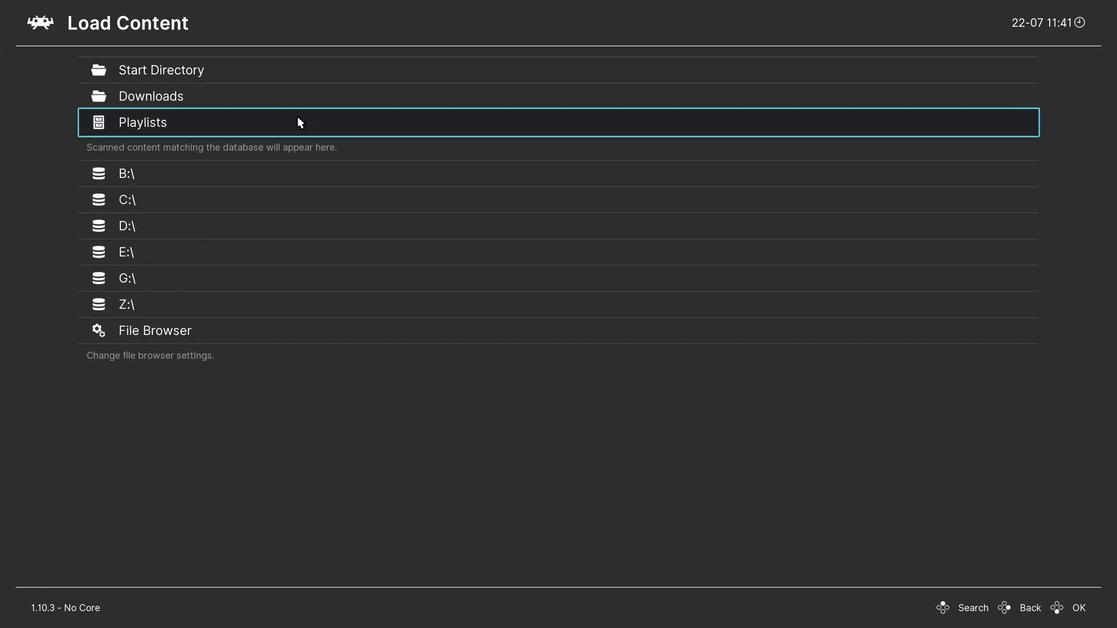
pyautogui.click(138, 202)
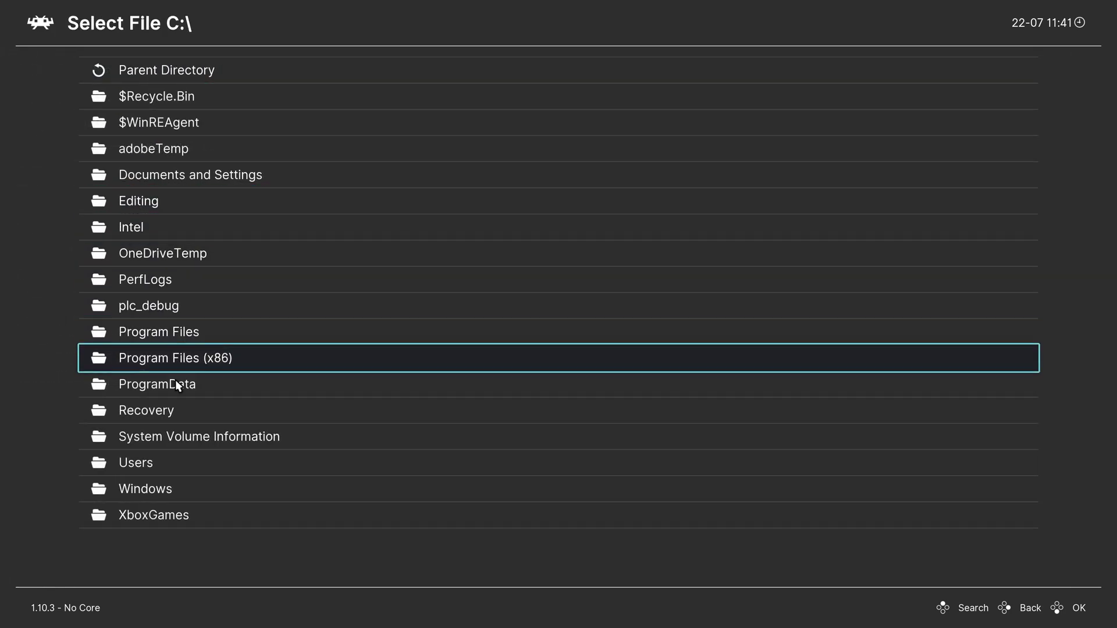
pyautogui.click(171, 469)
pyautogui.click(162, 180)
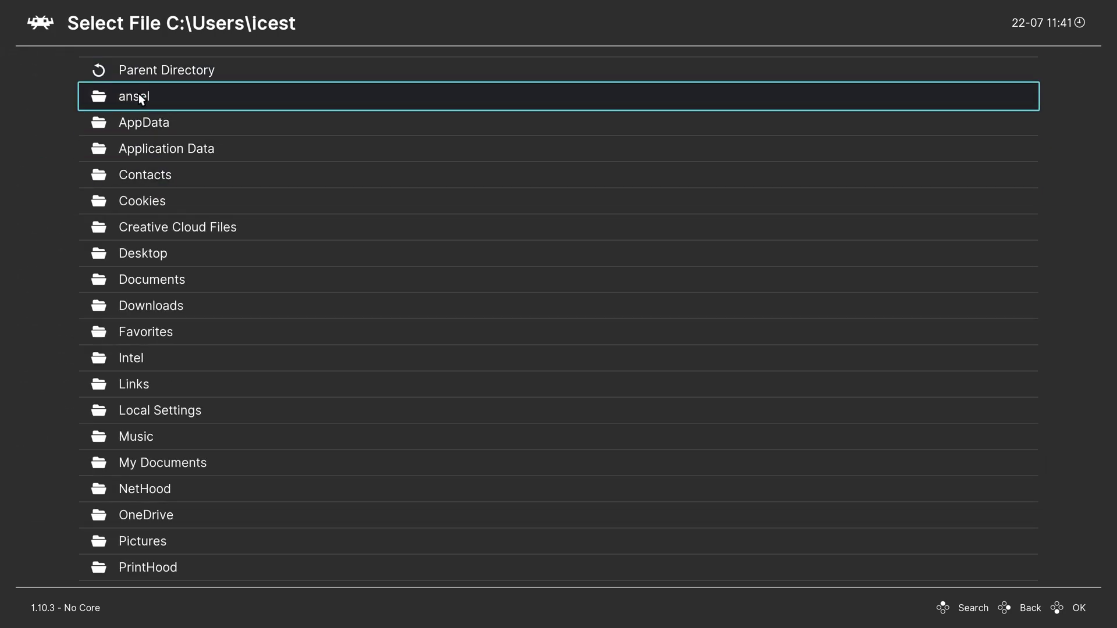
pyautogui.click(149, 252)
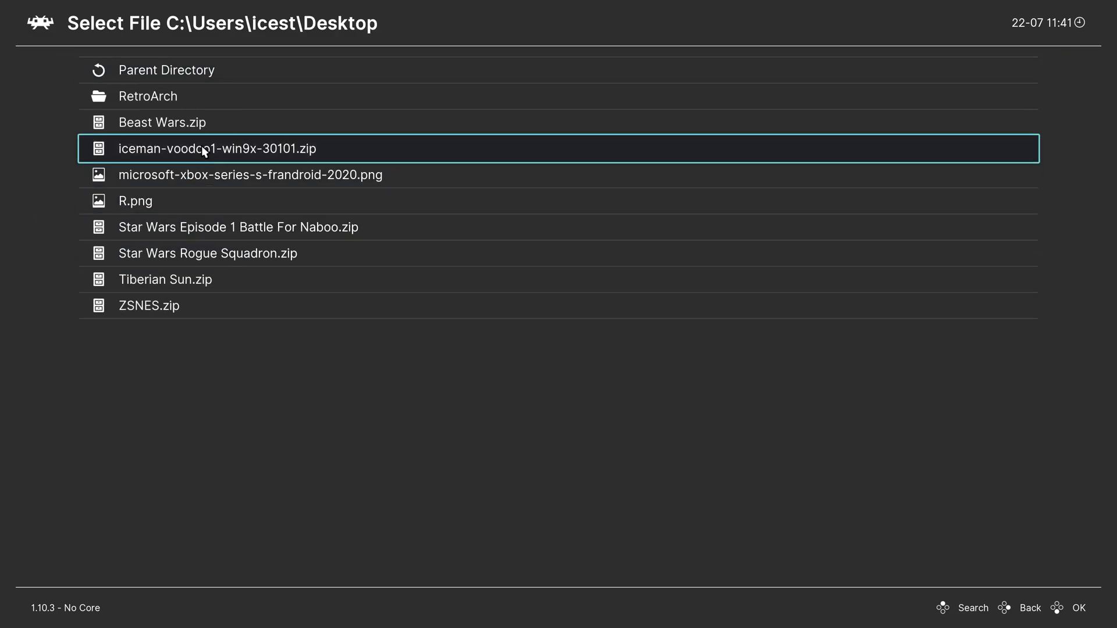
pyautogui.click(174, 97)
pyautogui.click(157, 96)
pyautogui.click(143, 97)
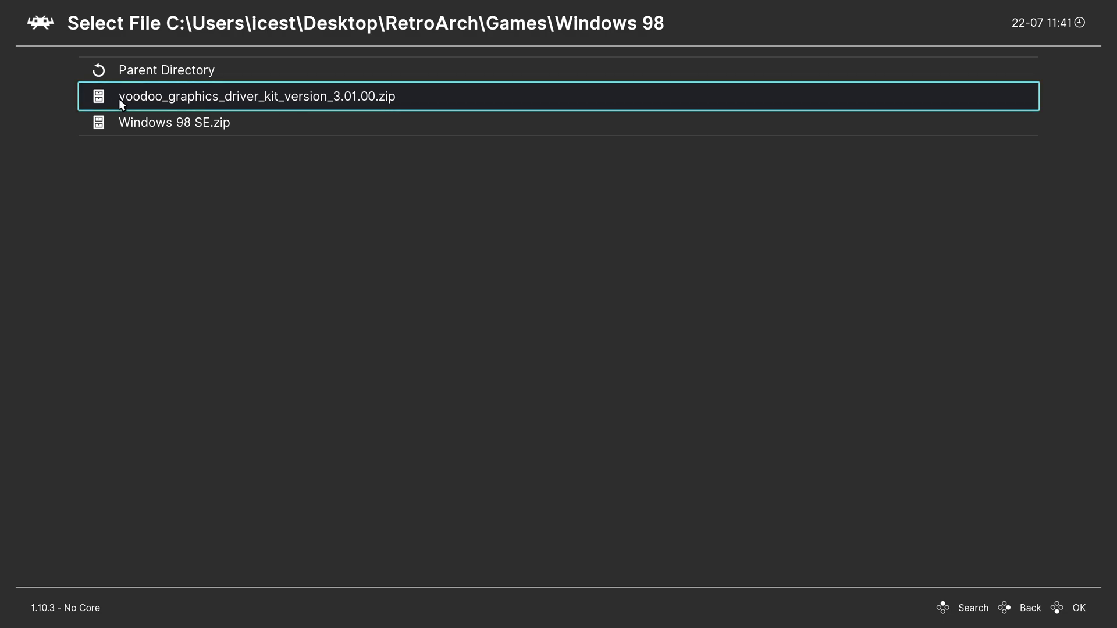
pyautogui.click(397, 101)
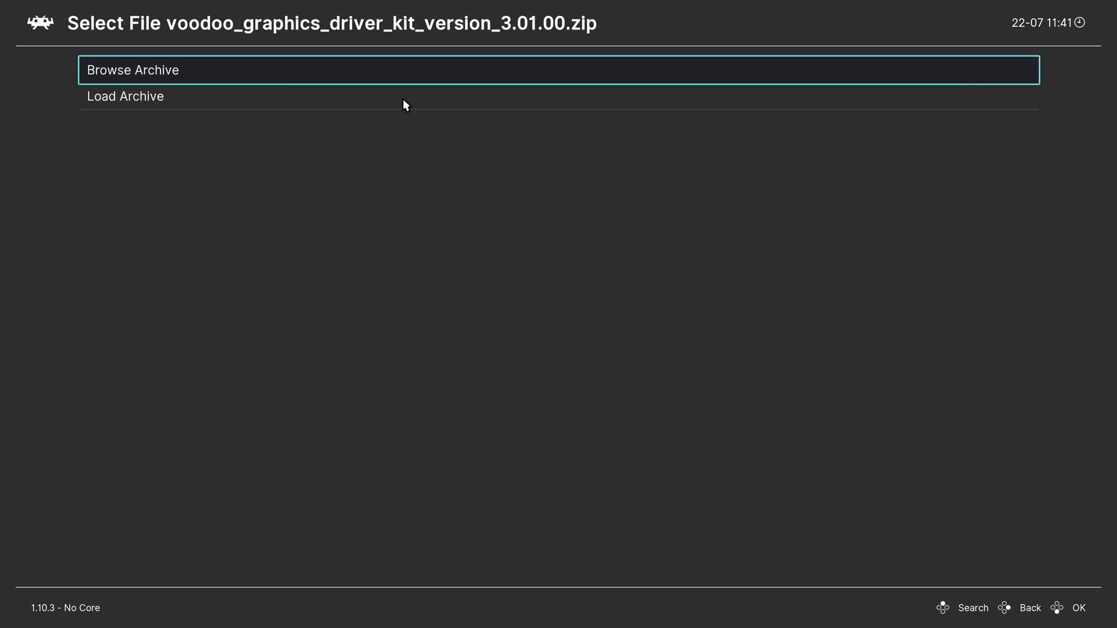
pyautogui.click(145, 98)
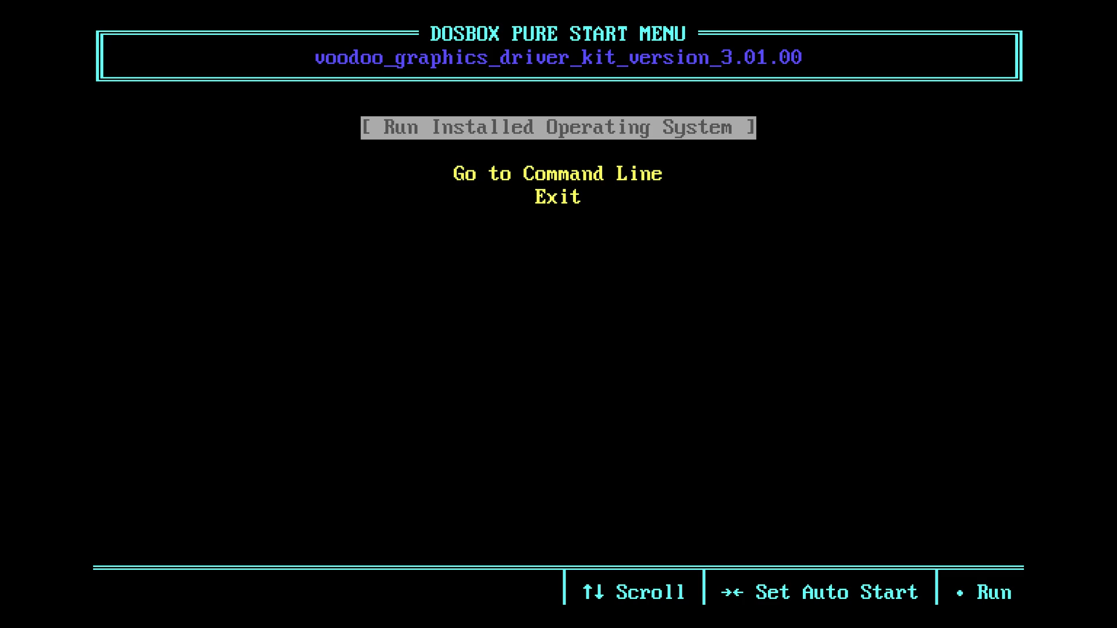
# - Run the installed operating system with Game Focus on and check the driver files on the Voodoo drive D:
pyautogui.press('Scroll_Lock')
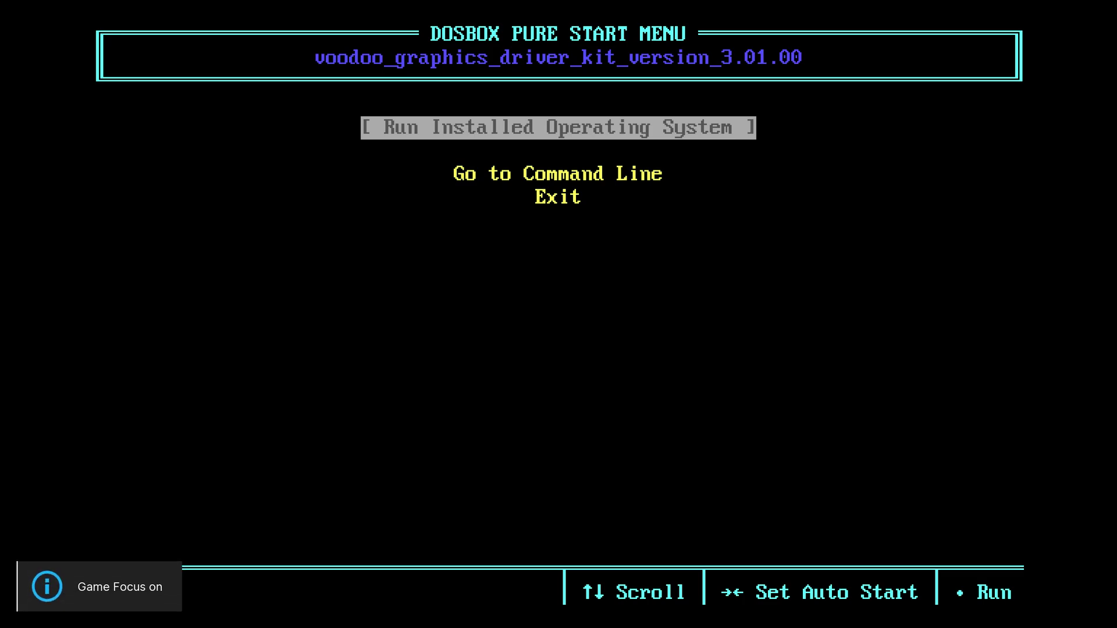
pyautogui.press('Return')
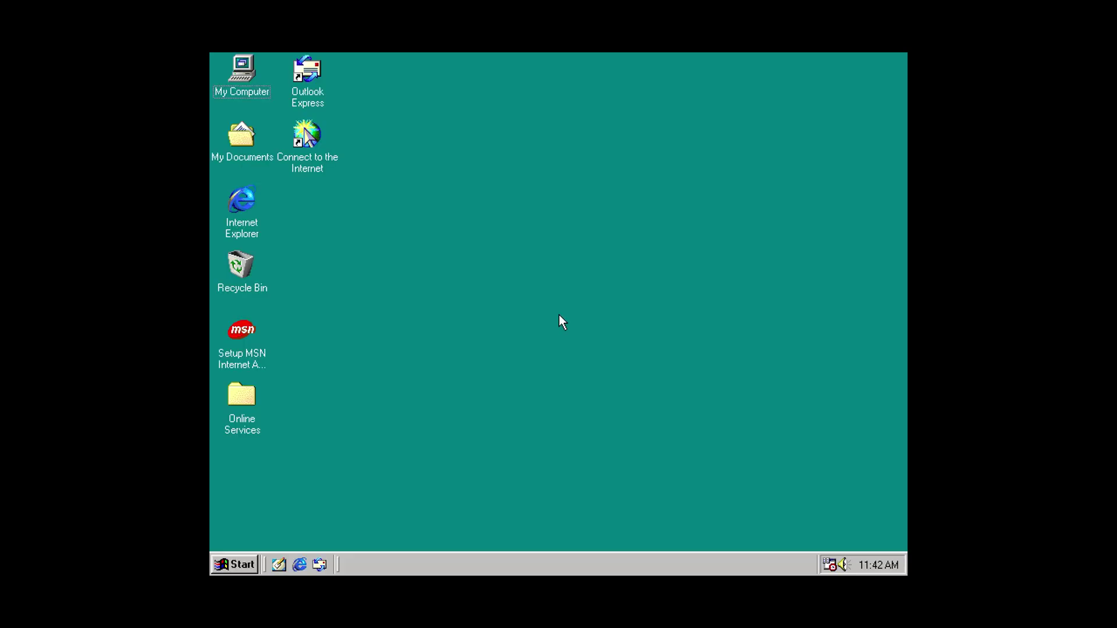
pyautogui.doubleClick(245, 69)
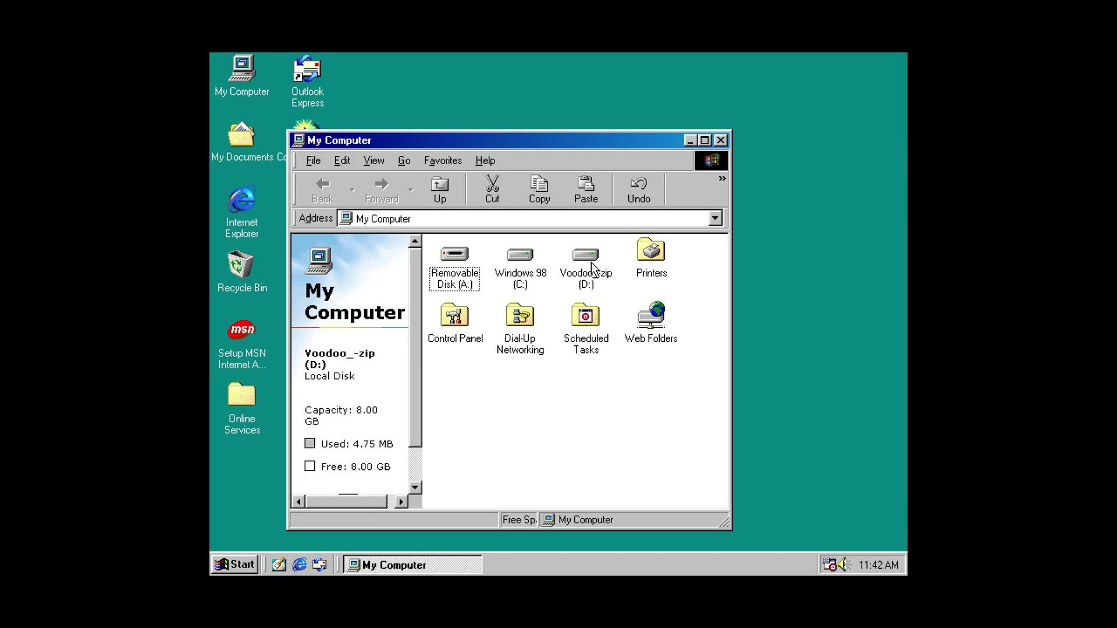
pyautogui.doubleClick(592, 266)
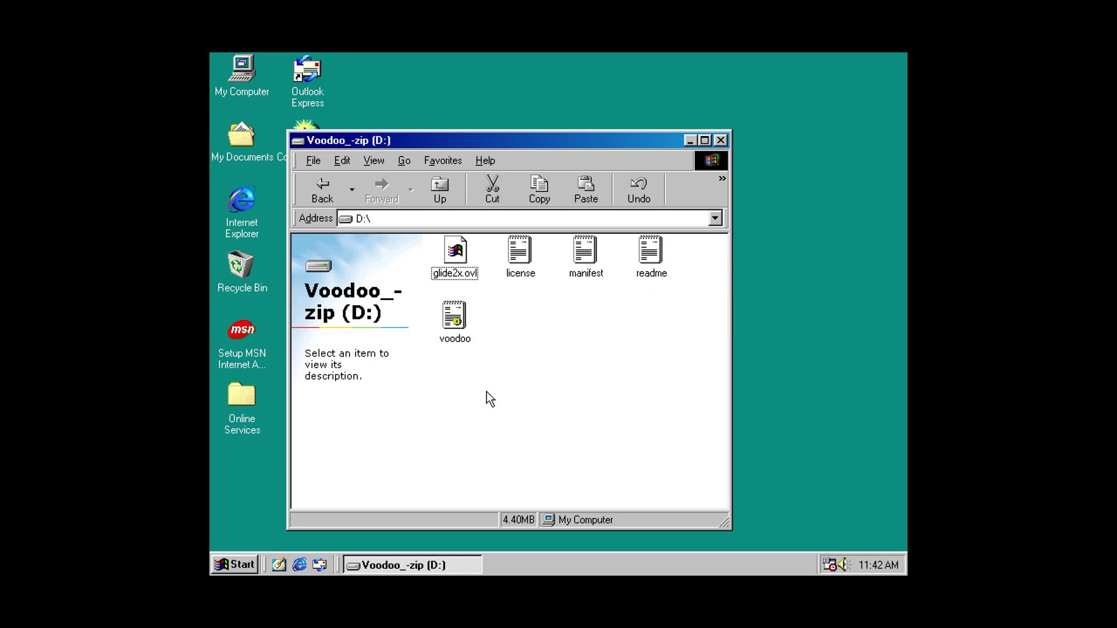
pyautogui.click(722, 140)
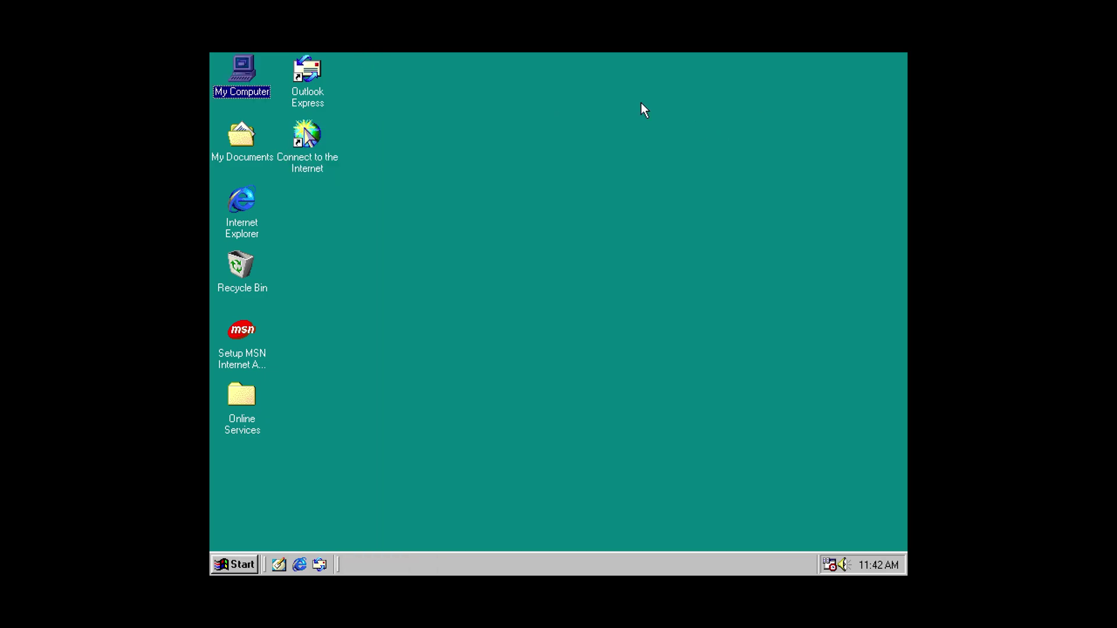
# - Start the Add New Hardware wizard from the Windows 98 Control Panel
pyautogui.click(241, 566)
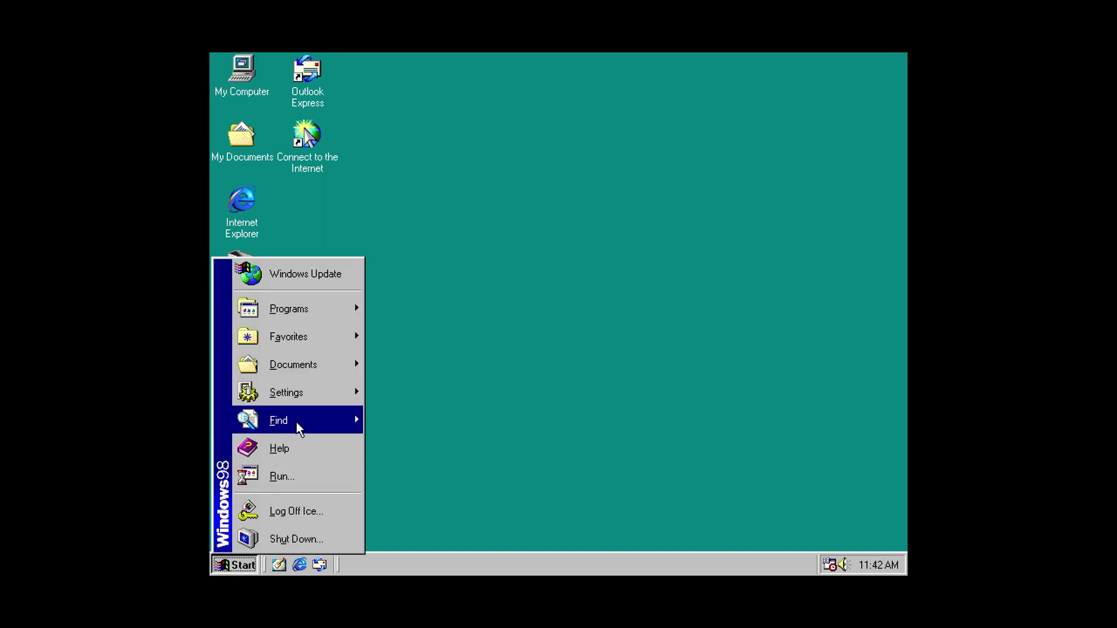
pyautogui.moveTo(320, 400)
pyautogui.click(489, 394)
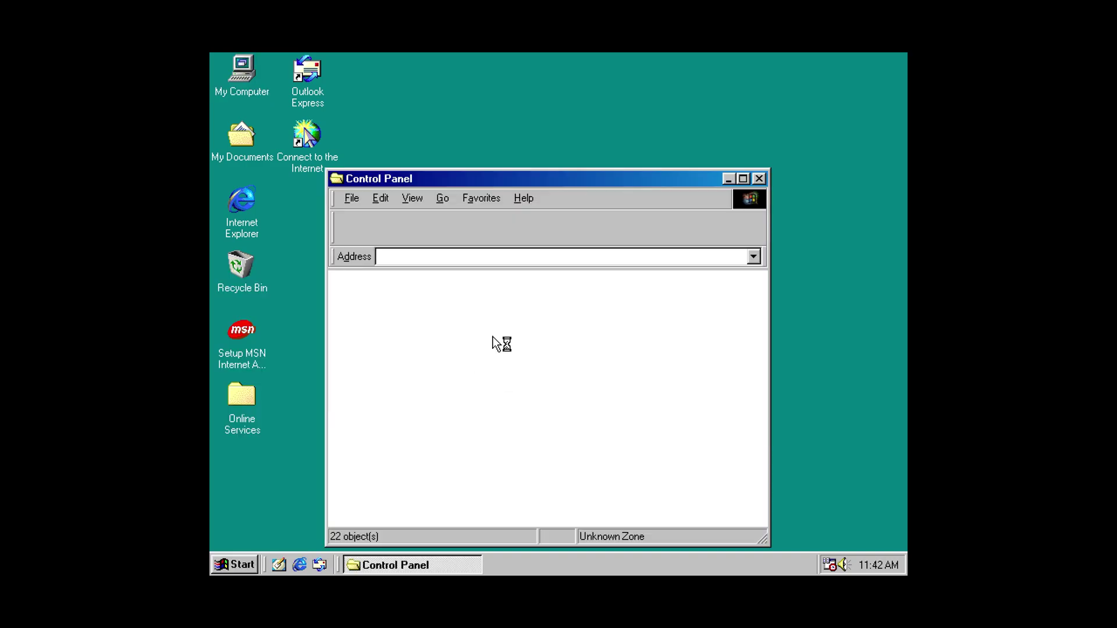
pyautogui.doubleClick(564, 288)
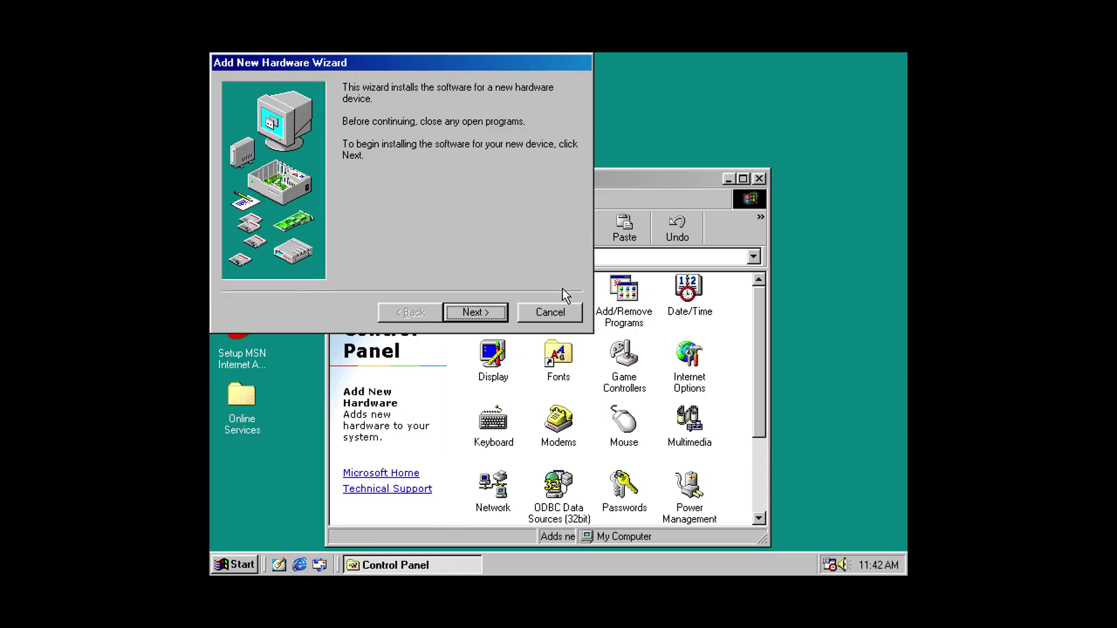
# - Choose to select the hardware from a list and pick Sound, video and game controllers as the hardware type
pyautogui.click(483, 312)
pyautogui.click(482, 313)
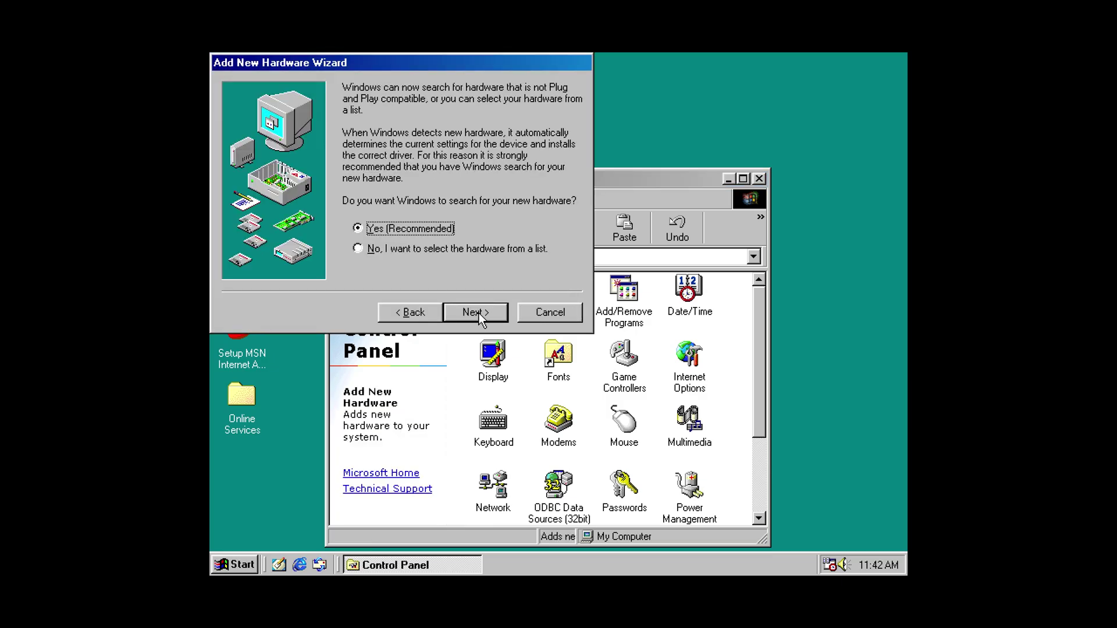
pyautogui.click(411, 250)
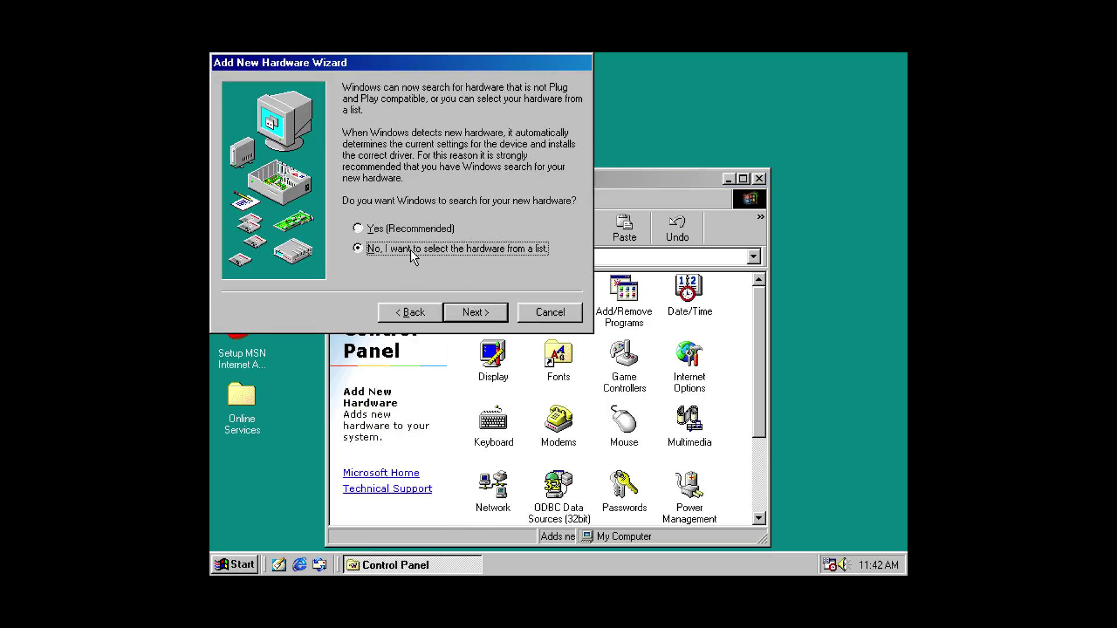
pyautogui.click(472, 312)
pyautogui.moveTo(562, 168); pyautogui.dragTo(566, 259)
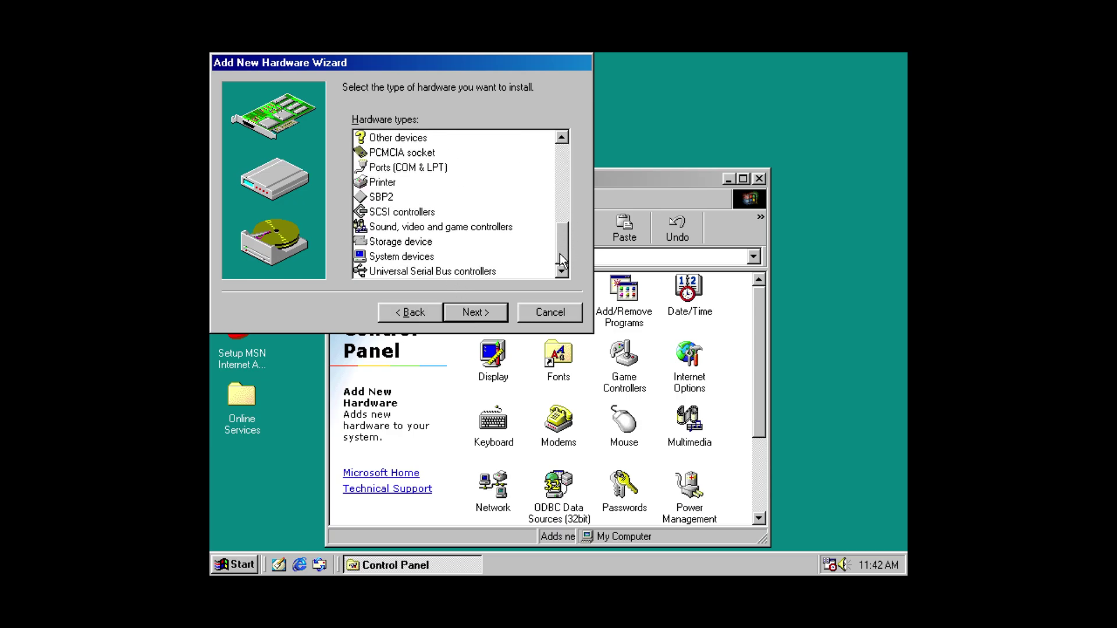
pyautogui.click(406, 228)
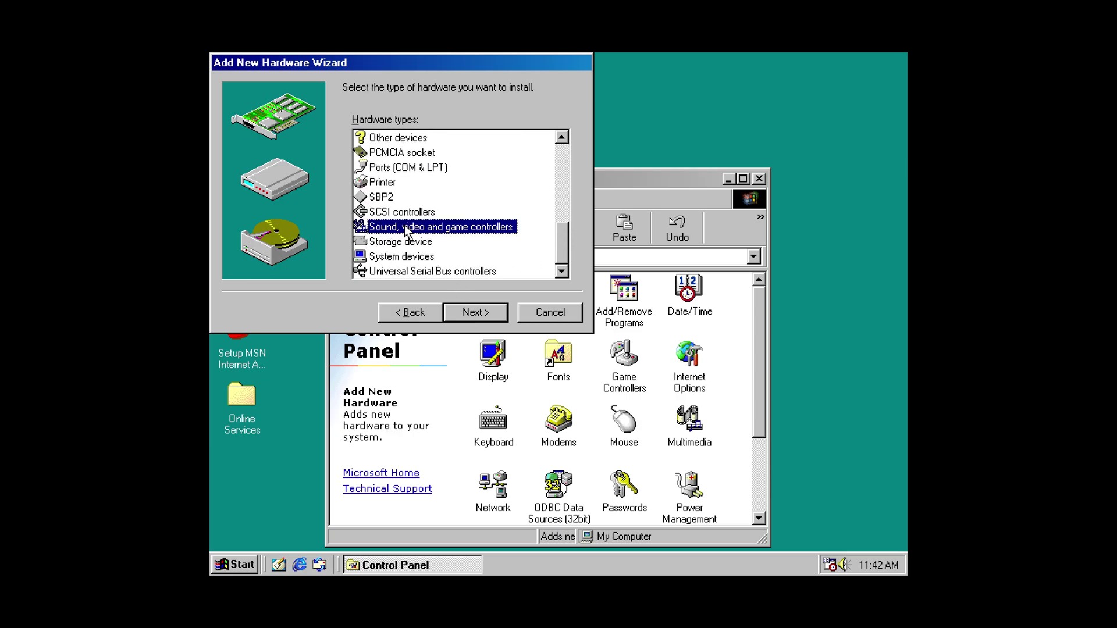
pyautogui.click(474, 312)
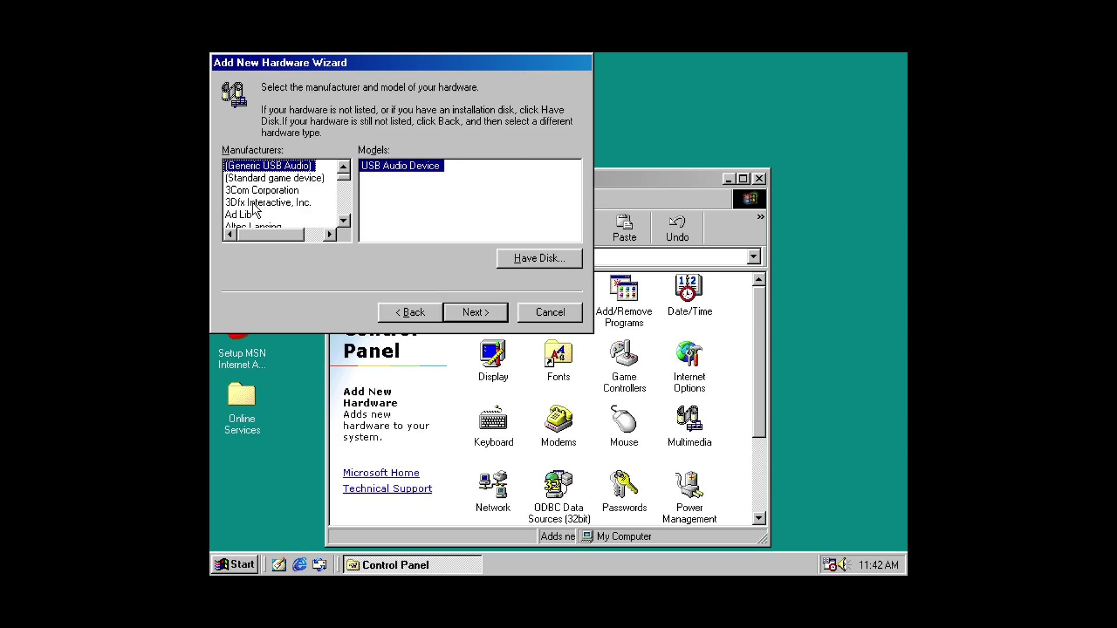
# - Install the 3Dfx Voodoo model from manufacturer 3Dfx Interactive, Inc. and close Control Panel
pyautogui.click(253, 203)
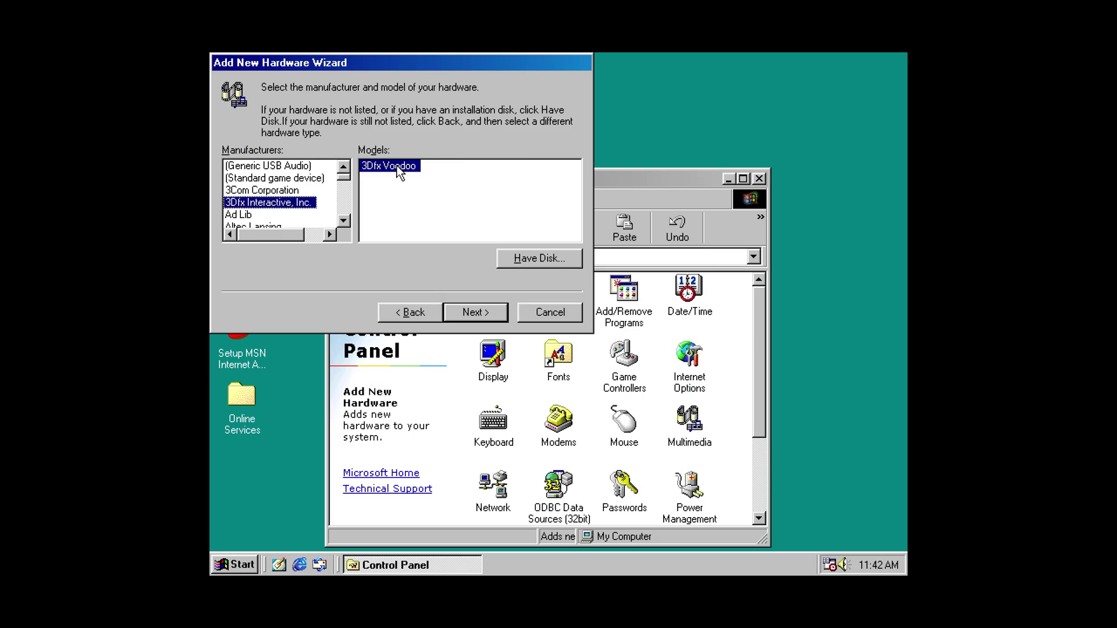
pyautogui.click(463, 313)
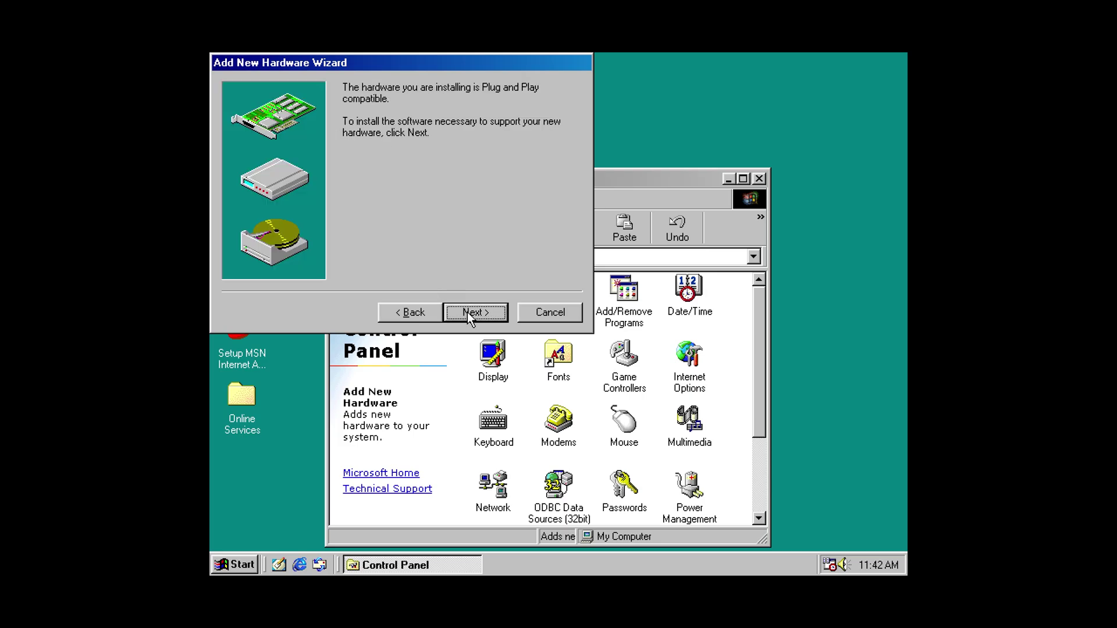
pyautogui.click(467, 312)
pyautogui.click(467, 311)
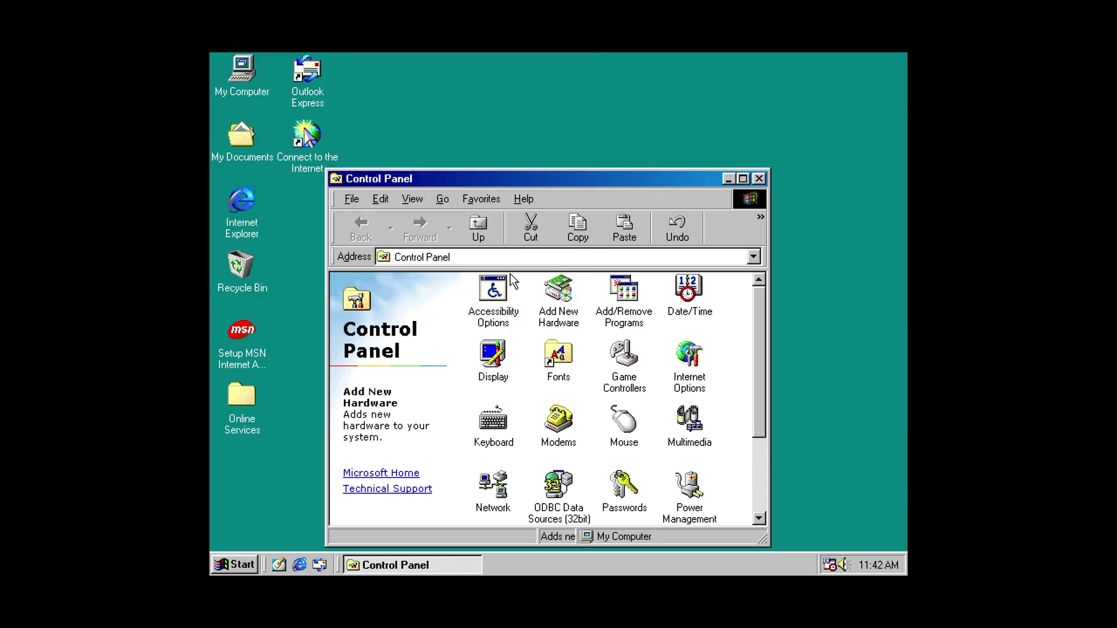
pyautogui.click(760, 179)
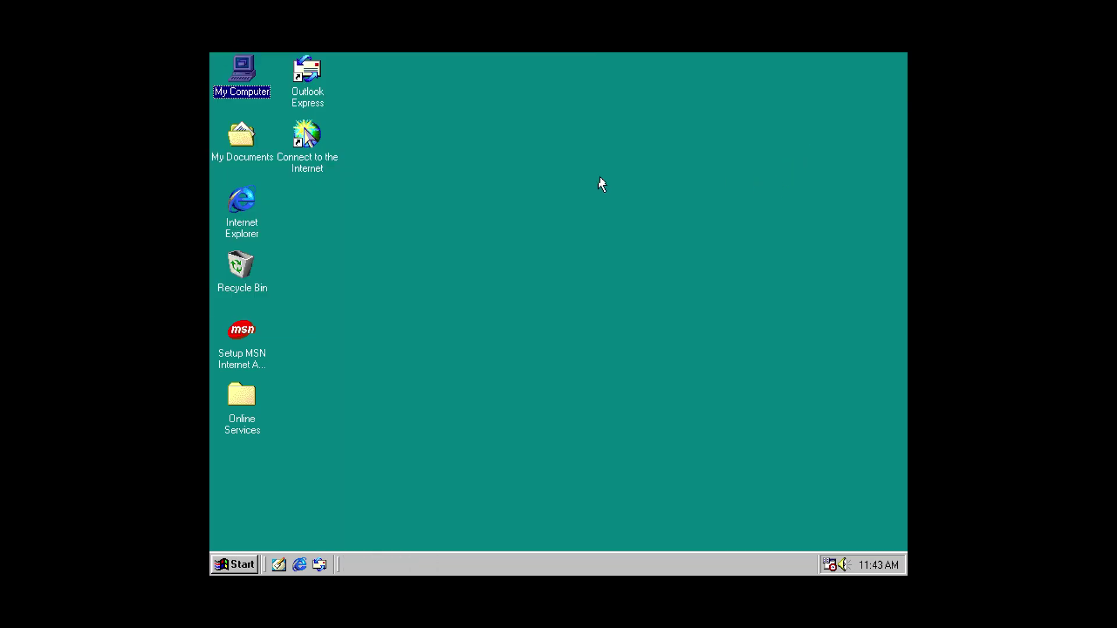
# - Open Device Manager in the properties of My Computer and expand the Sound, video and game controllers category
pyautogui.rightClick(240, 69)
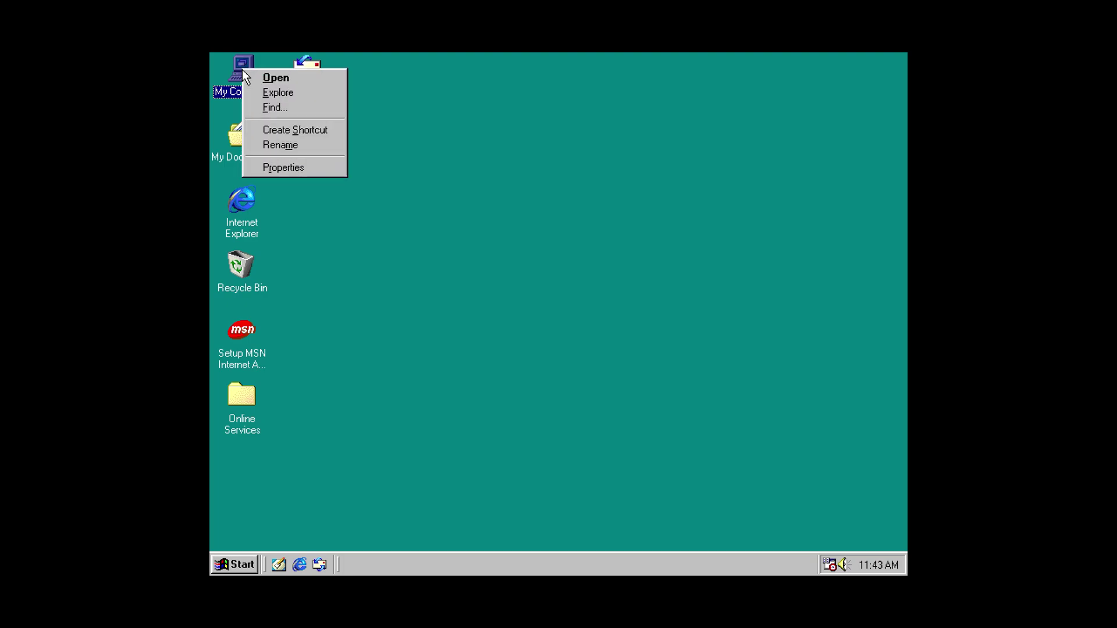
pyautogui.click(299, 169)
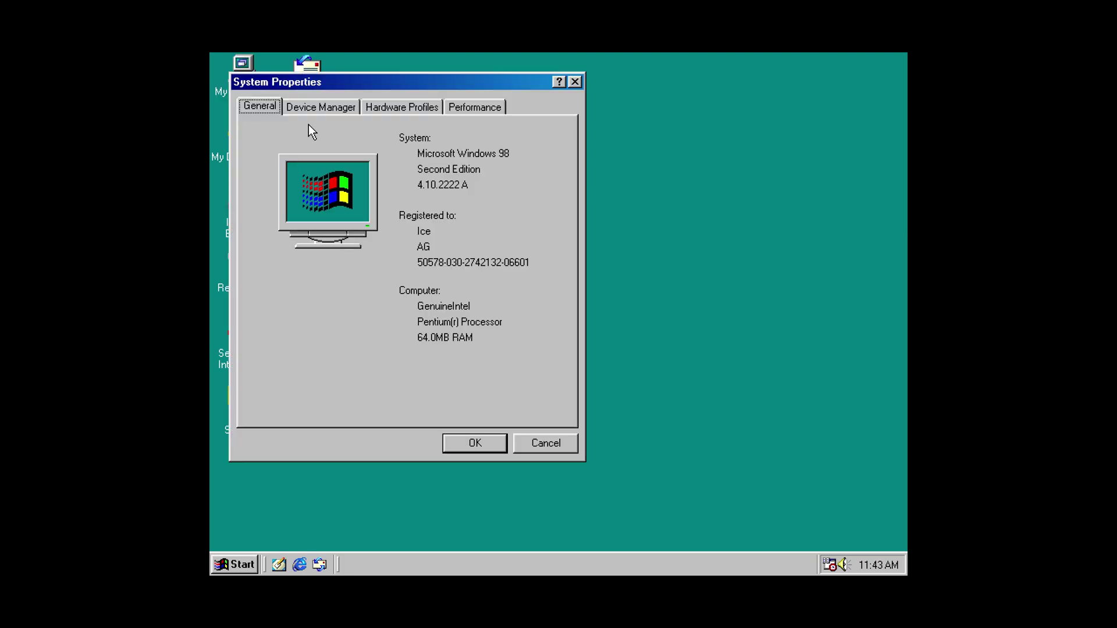
pyautogui.click(321, 107)
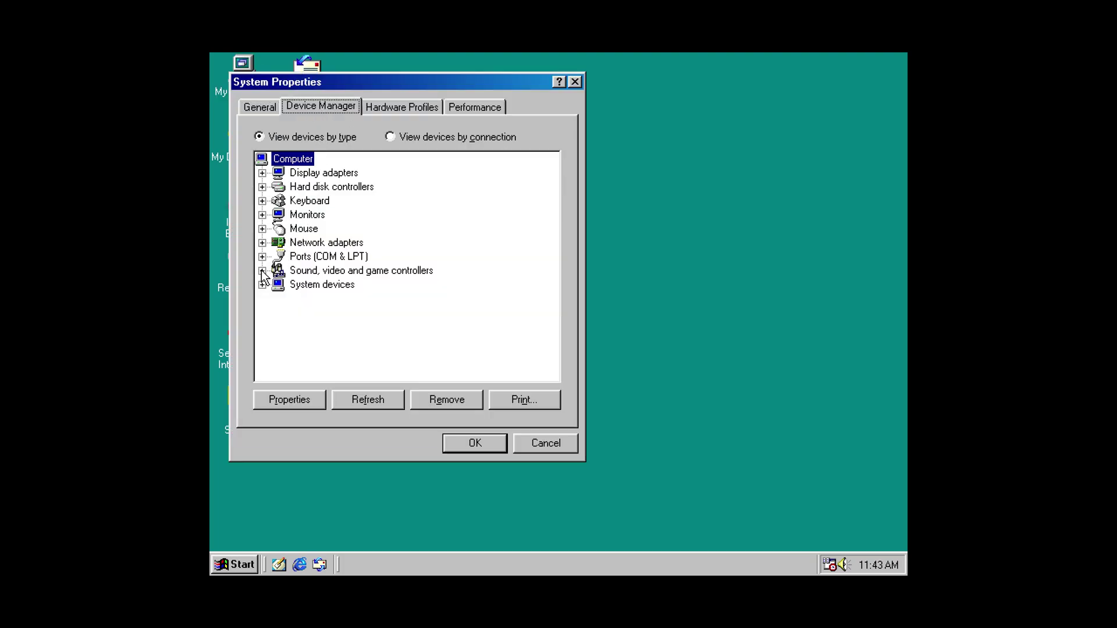
pyautogui.click(263, 272)
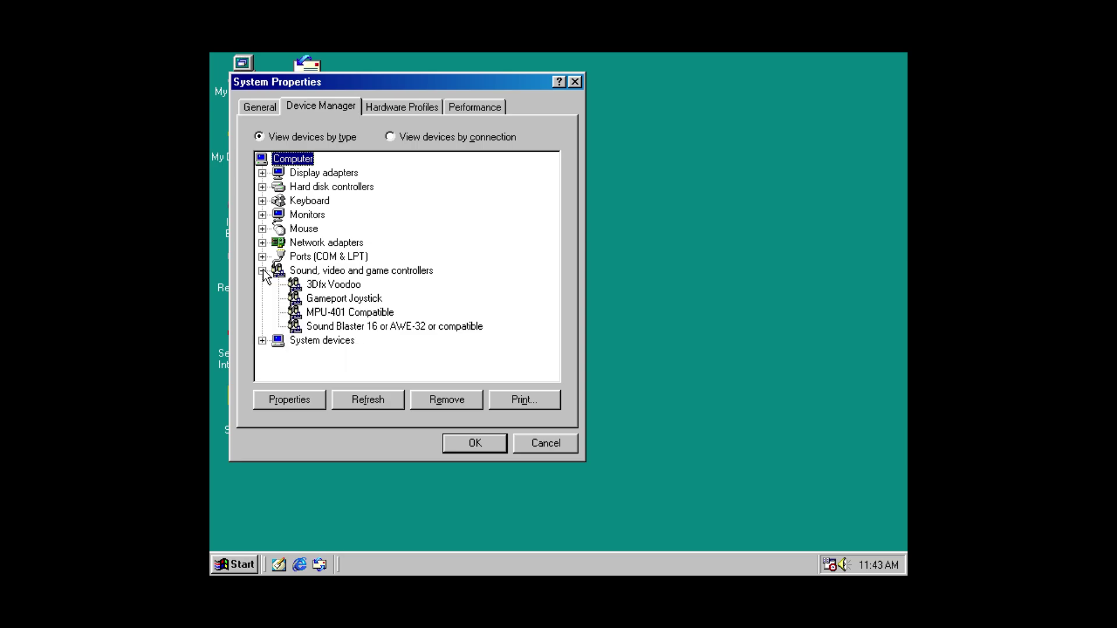
# - Start the driver update for the 3Dfx Voodoo device and choose to list all drivers in a specific location
pyautogui.click(331, 286)
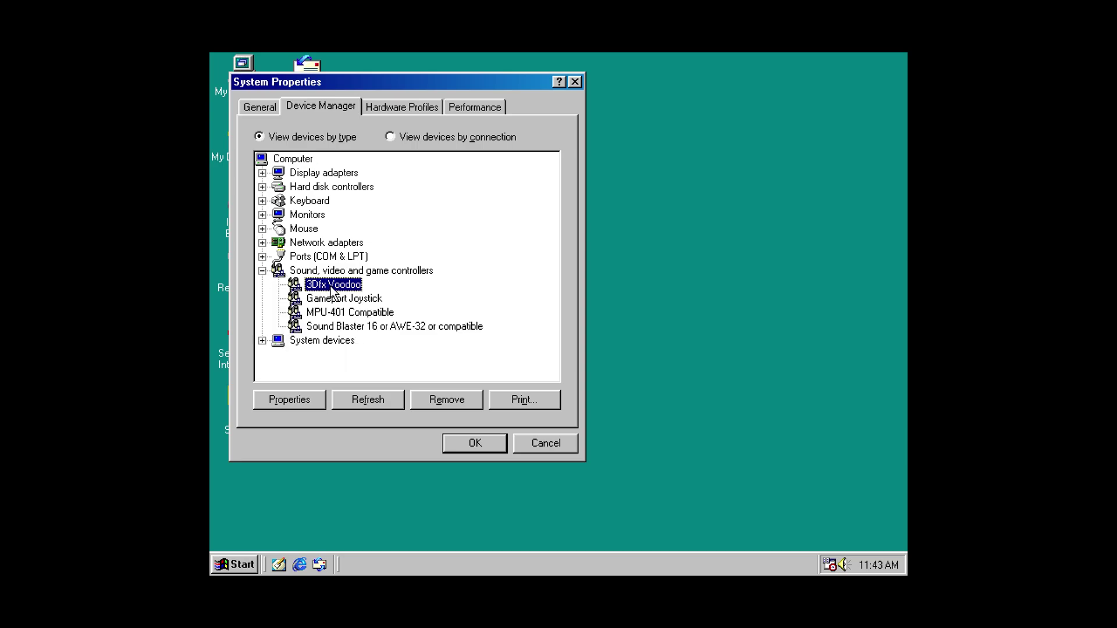
pyautogui.rightClick(332, 288)
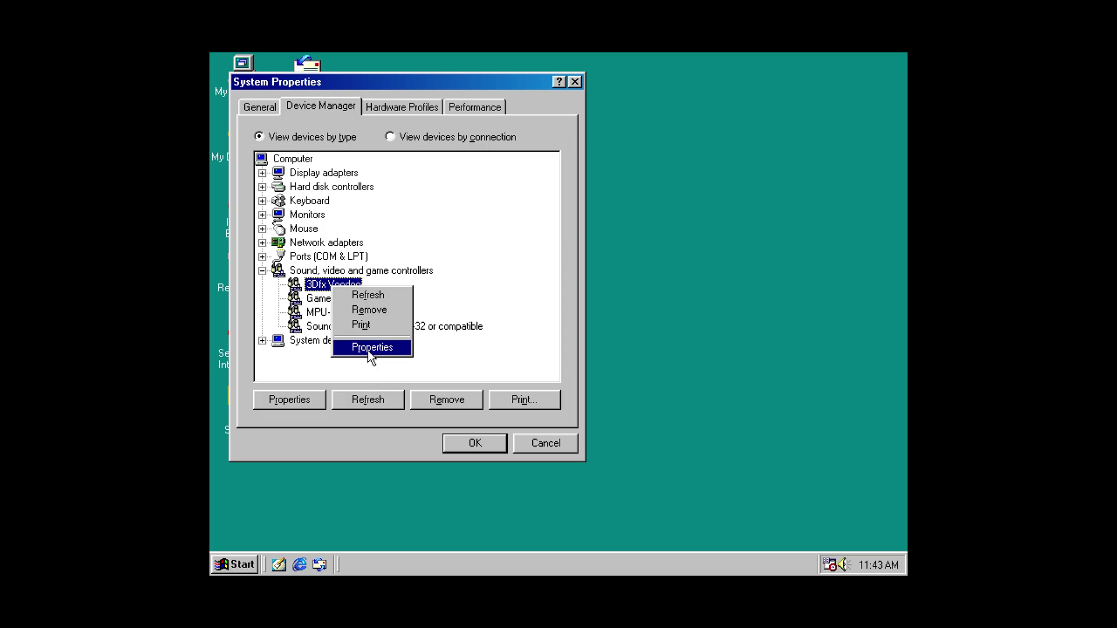
pyautogui.click(368, 349)
pyautogui.click(325, 165)
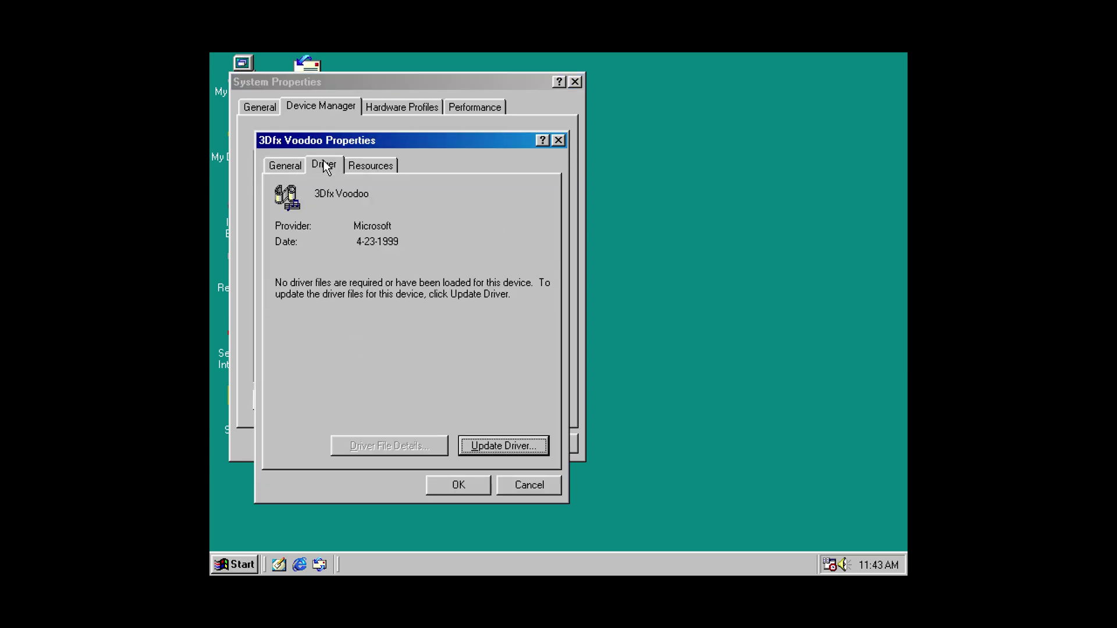
pyautogui.click(472, 445)
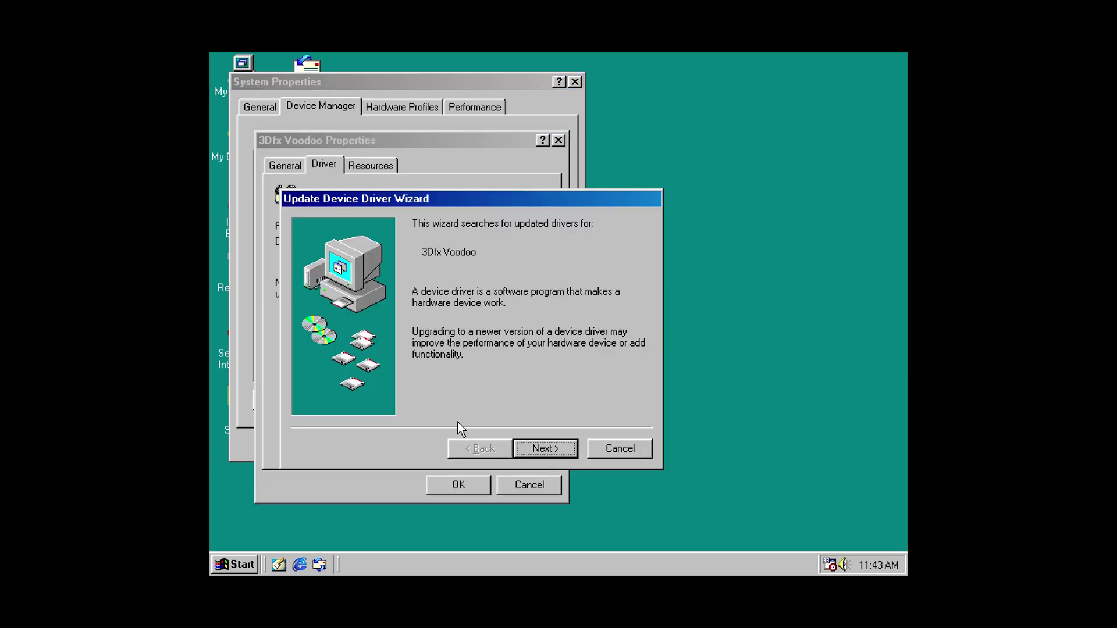
pyautogui.click(543, 448)
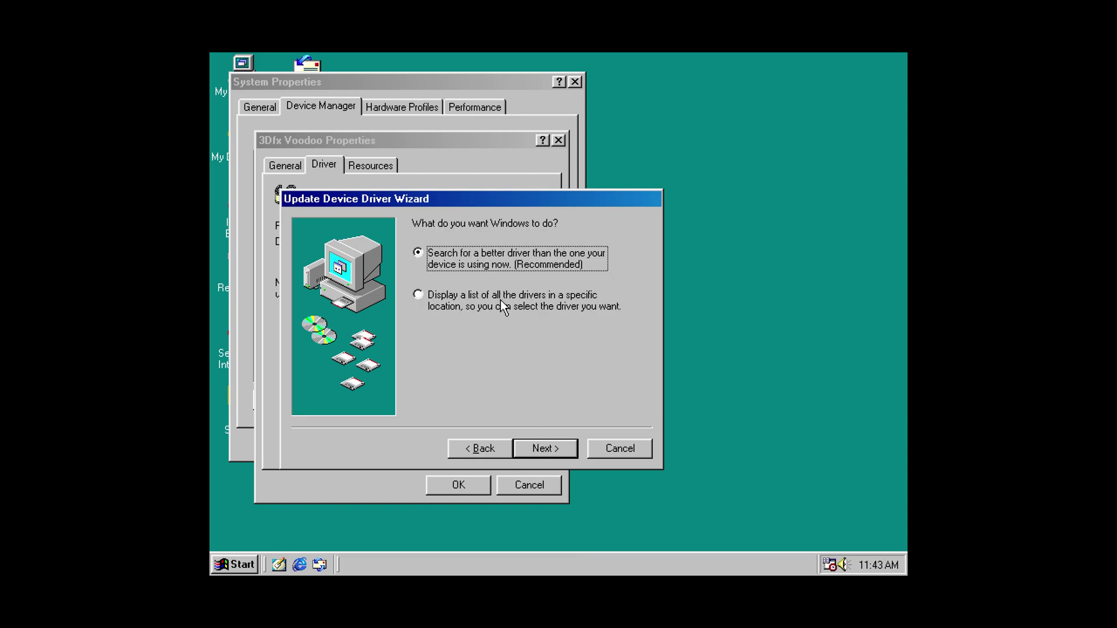
pyautogui.click(492, 302)
pyautogui.click(533, 447)
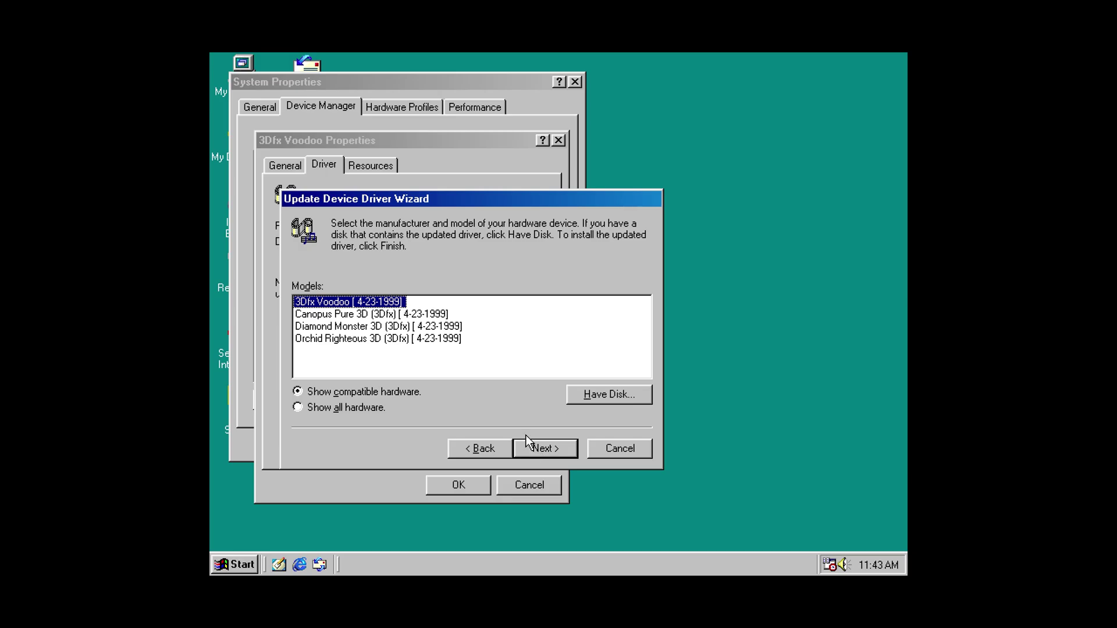
# - Choose to install the driver from disk, using voodoo.inf on the D: drive as the source
pyautogui.click(621, 396)
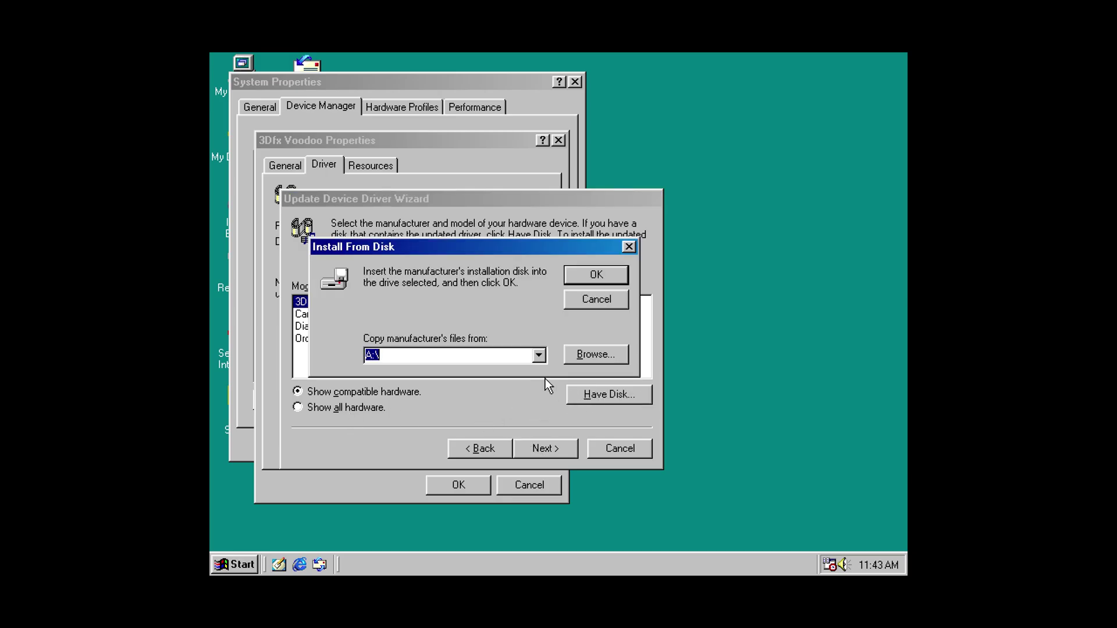
pyautogui.click(594, 354)
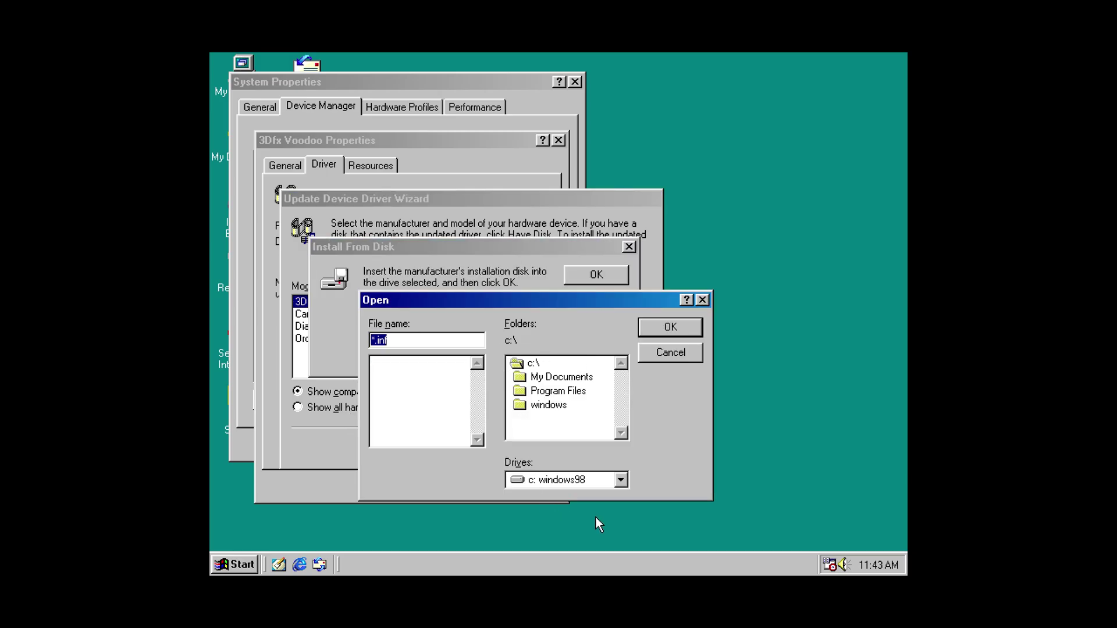
pyautogui.click(600, 482)
pyautogui.click(576, 512)
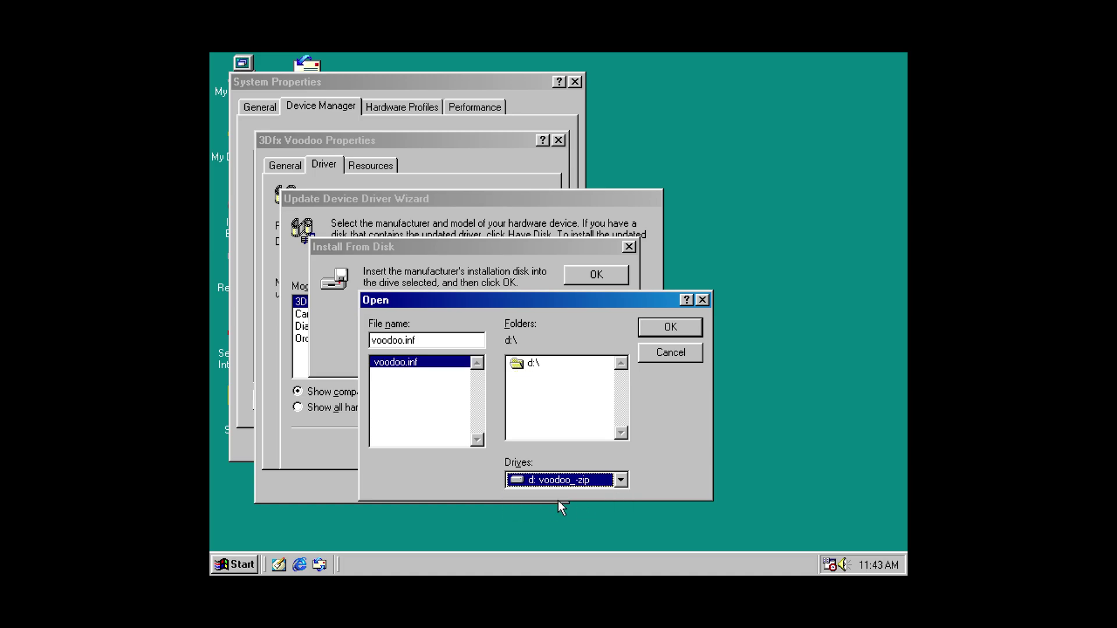
pyautogui.click(389, 361)
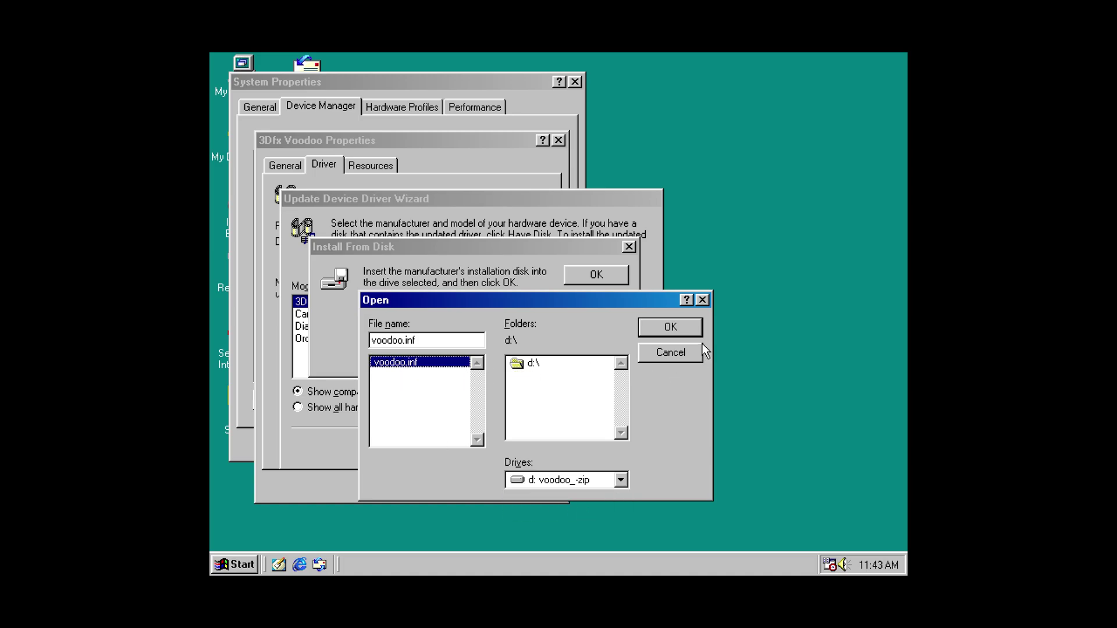
pyautogui.click(690, 327)
pyautogui.click(576, 275)
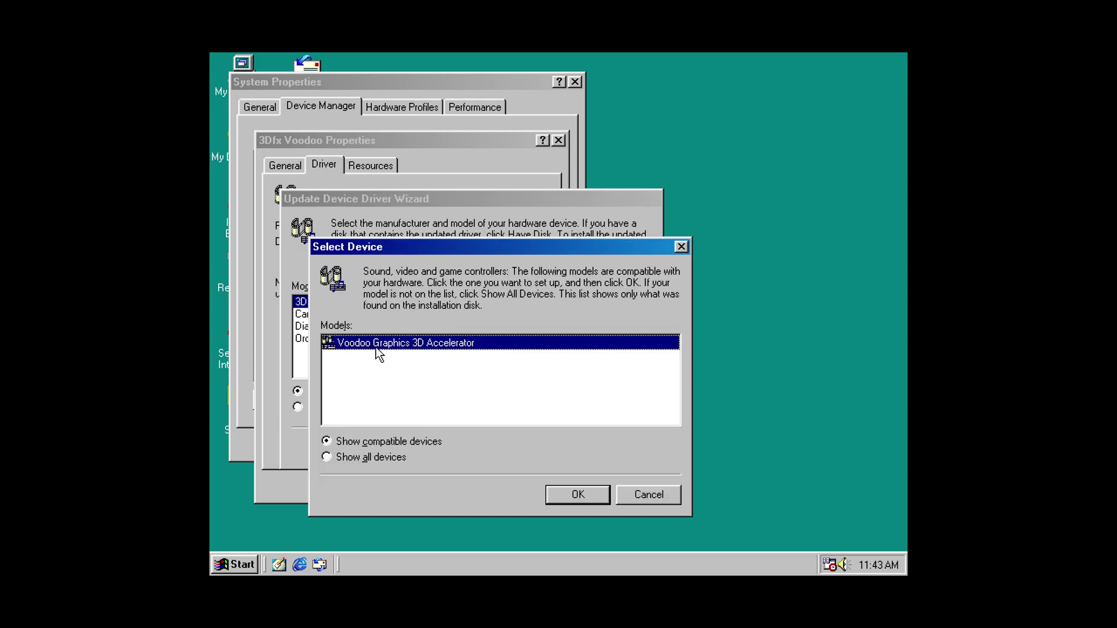
# - Install the Voodoo Graphics 3D Accelerator driver, declining to keep the existing MSVCRT.DLL, and restart the computer
pyautogui.click(579, 504)
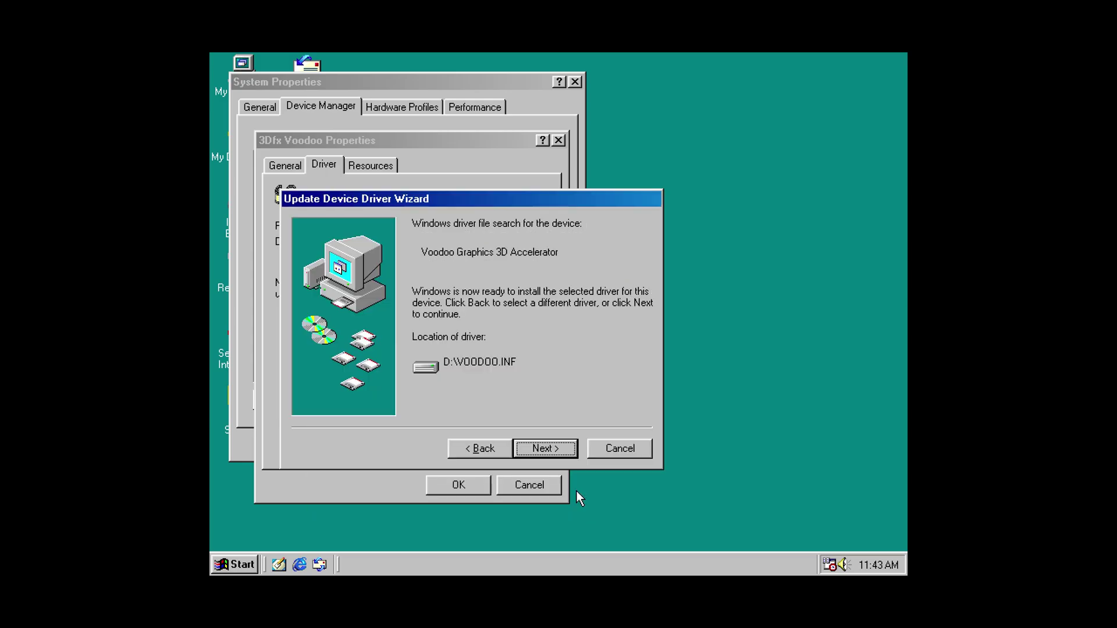
pyautogui.click(543, 449)
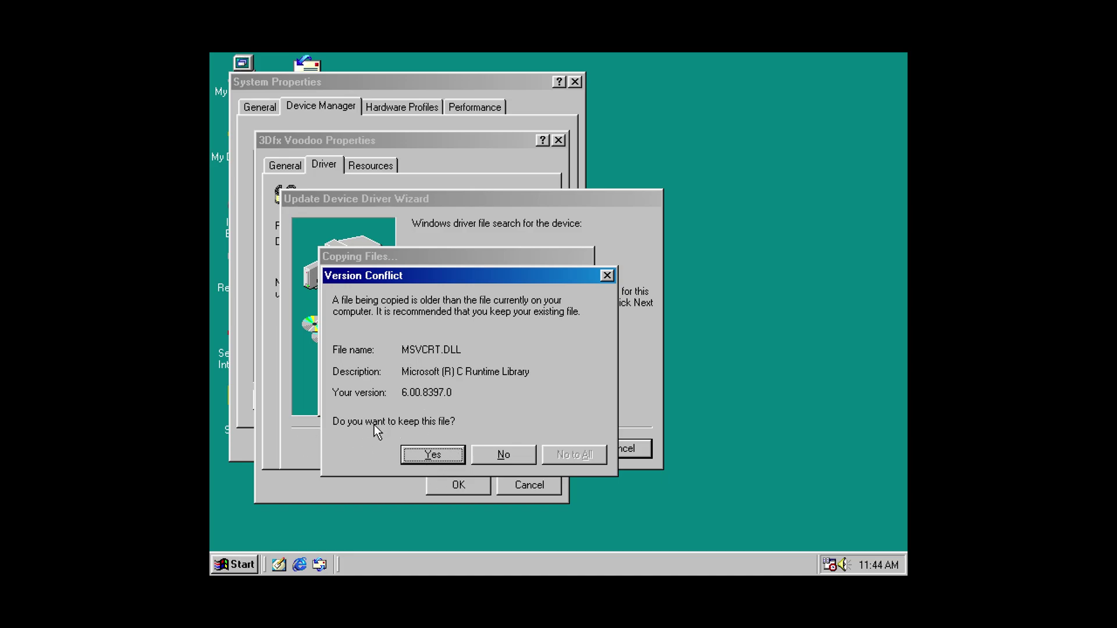
pyautogui.click(518, 452)
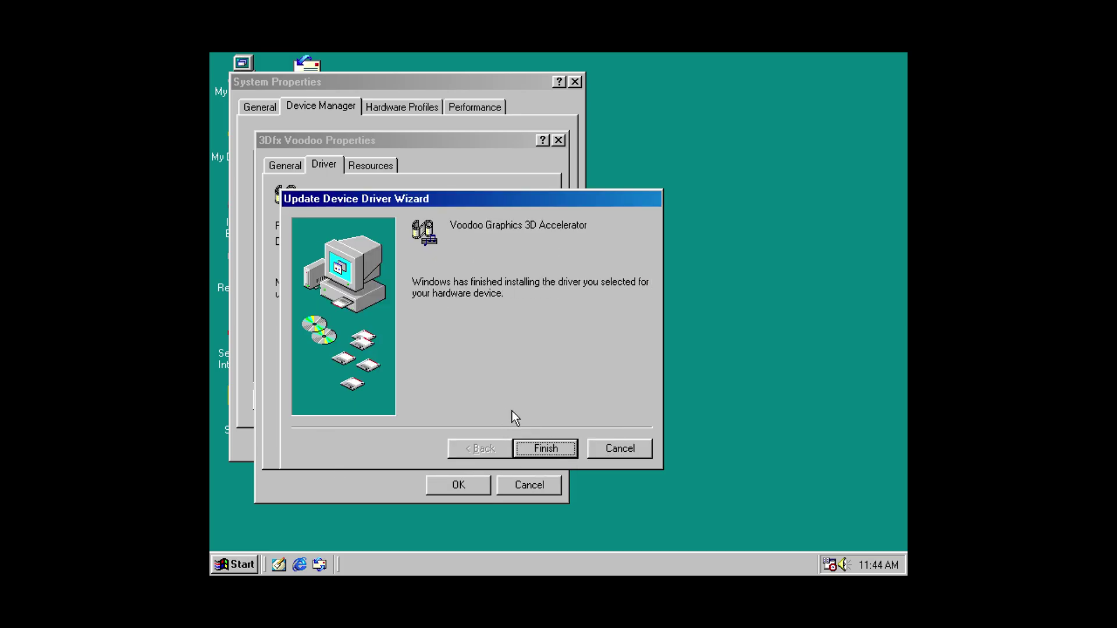
pyautogui.click(547, 451)
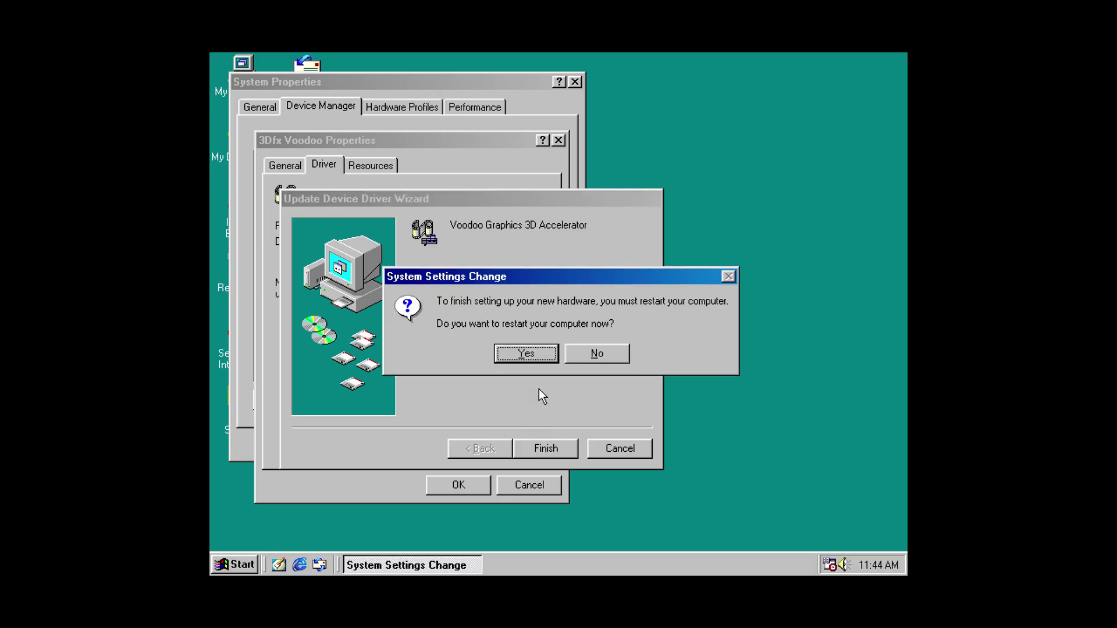
pyautogui.click(536, 351)
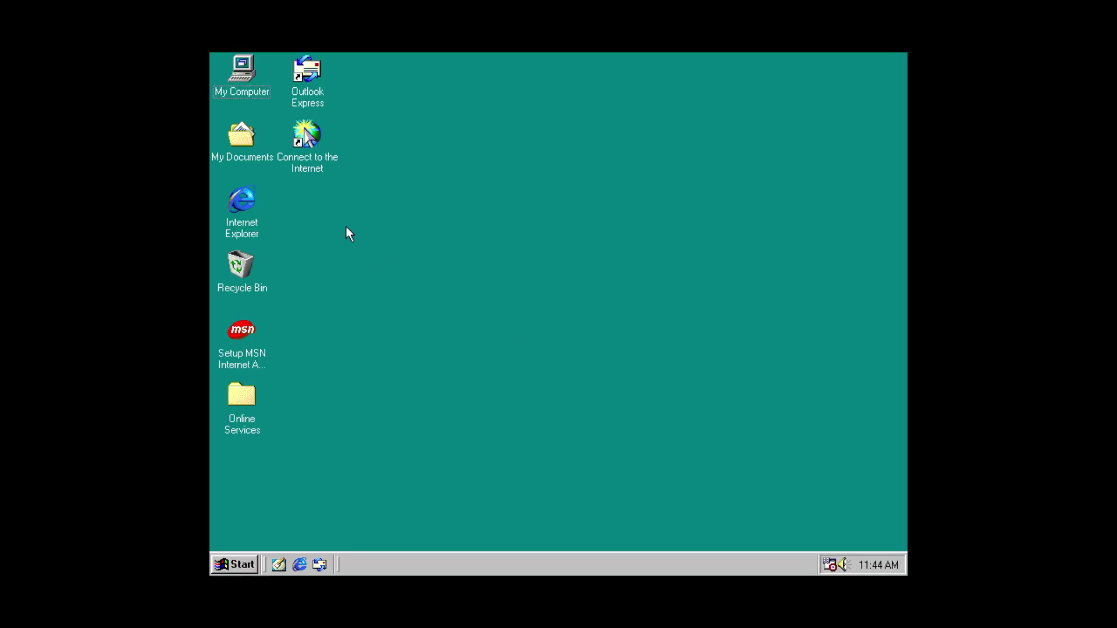
# - Check the Sound, video and game controllers category in Device Manager for the Voodoo device, then close System Properties
pyautogui.rightClick(249, 62)
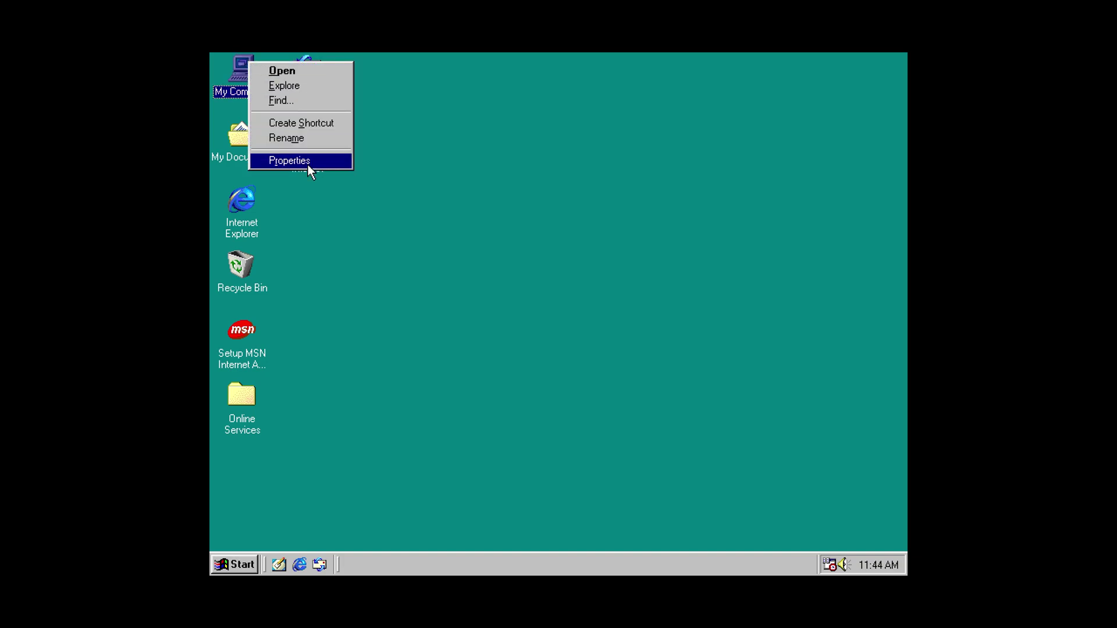
pyautogui.click(308, 162)
pyautogui.click(365, 184)
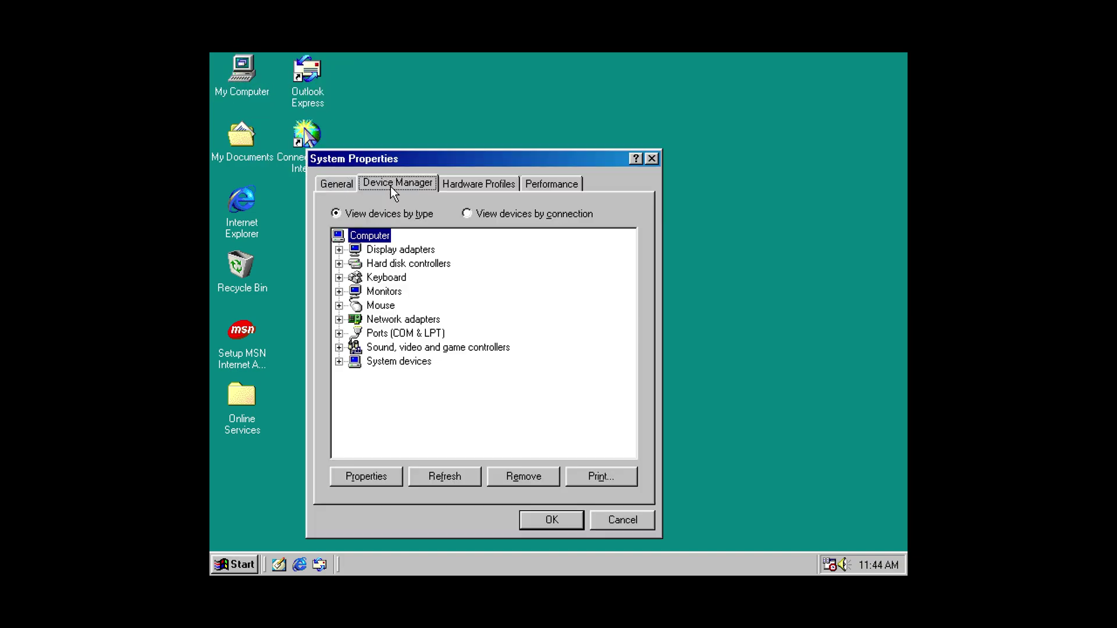
pyautogui.click(340, 348)
pyautogui.click(550, 525)
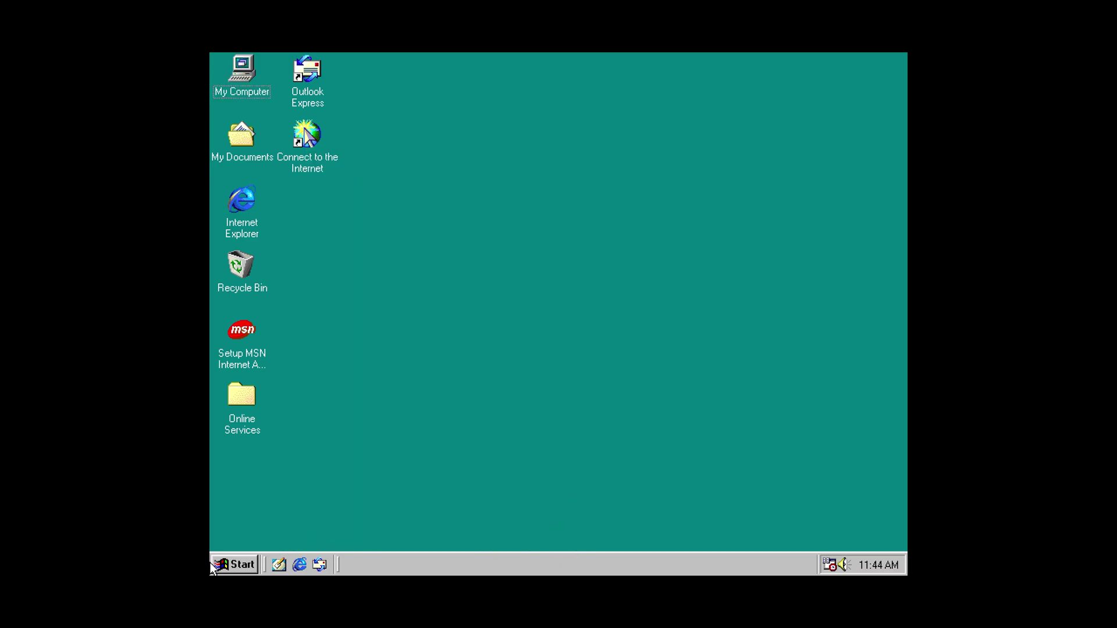
# - Shut down Windows 98
pyautogui.click(243, 572)
pyautogui.click(296, 535)
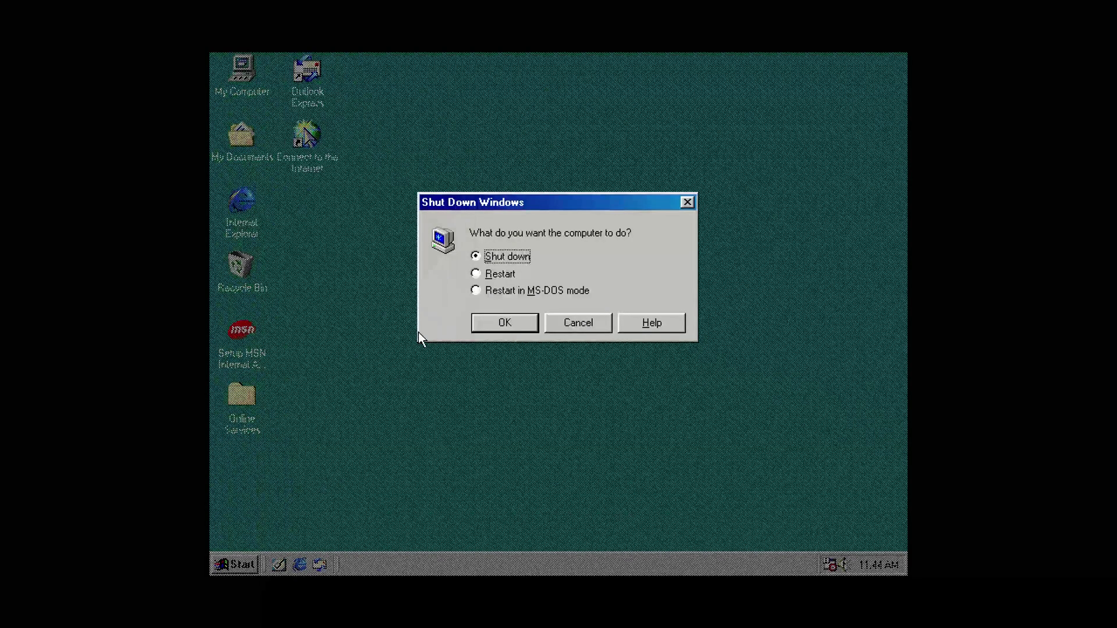
pyautogui.click(511, 324)
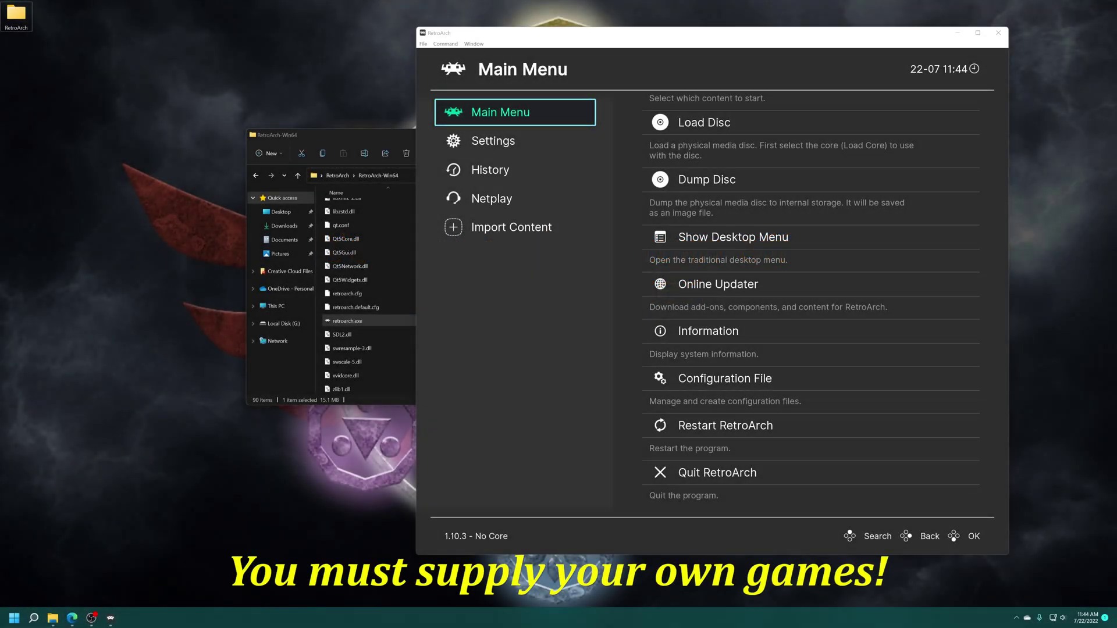
# - Place the Beast Wars, Star Wars, Tiberian Sun and ZSNES zip archives on the Windows desktop
pyautogui.moveTo(99, 200); pyautogui.dragTo(52, 169)
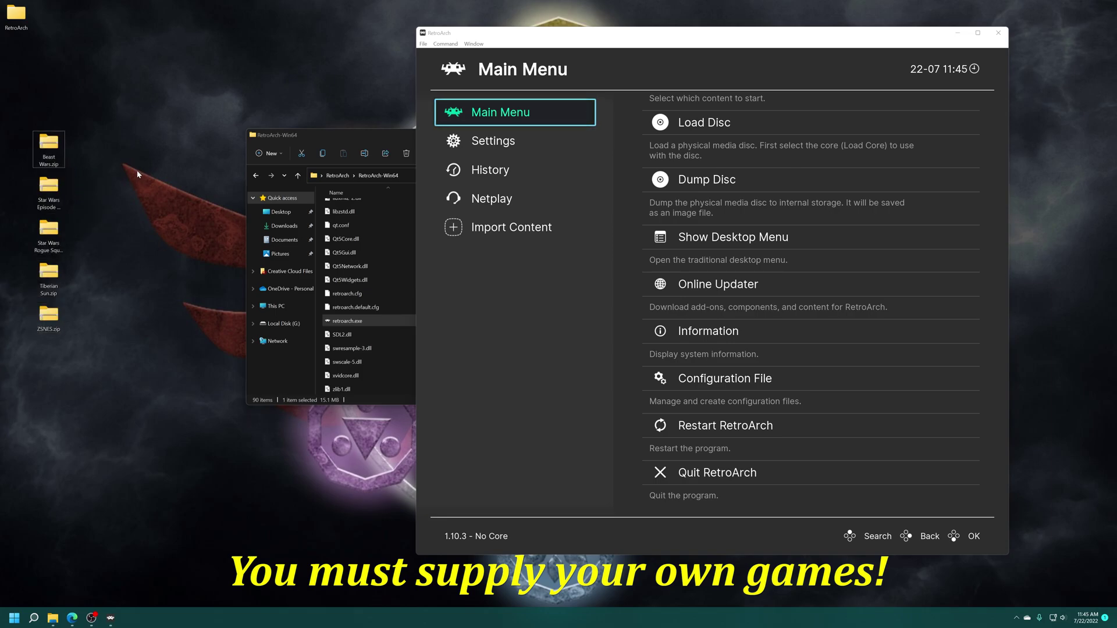
pyautogui.scroll(1, 694, 192)
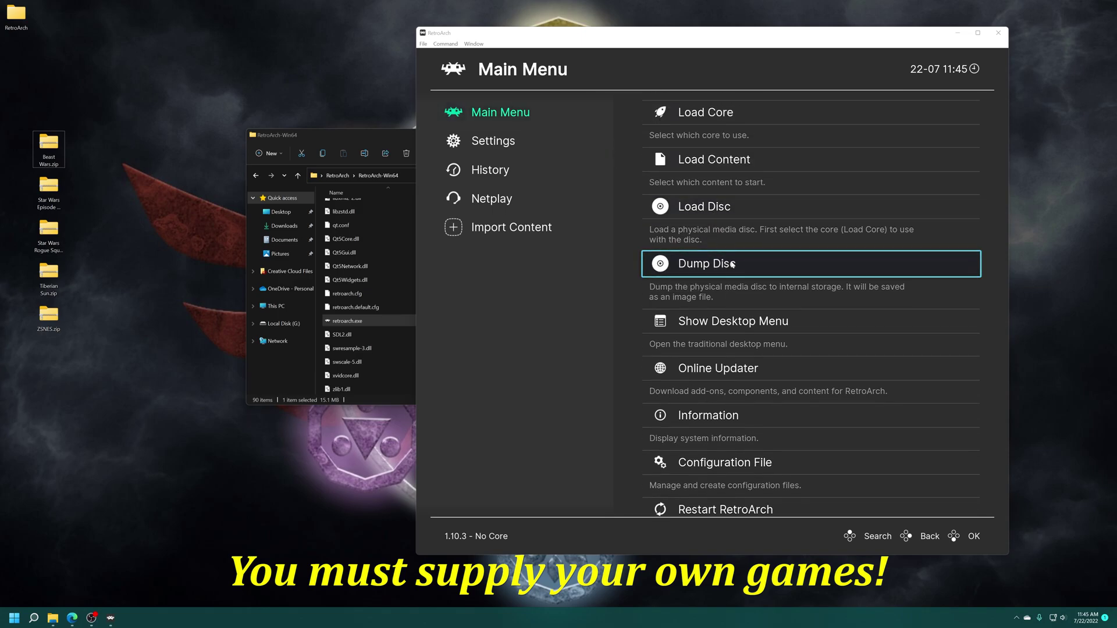
pyautogui.scroll(-1, 710, 236)
pyautogui.scroll(1, 732, 236)
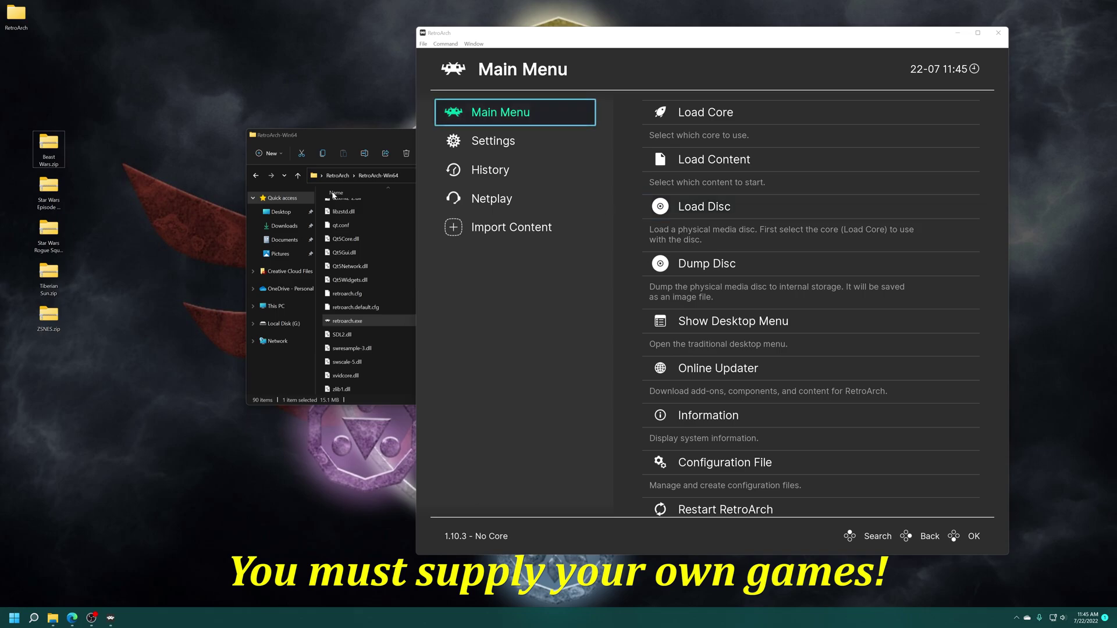
# - Examine the contents of the Battle For Naboo, Rogue Squadron, Beast Wars and Tiberian Sun zip archives, closing each one
pyautogui.doubleClick(50, 192)
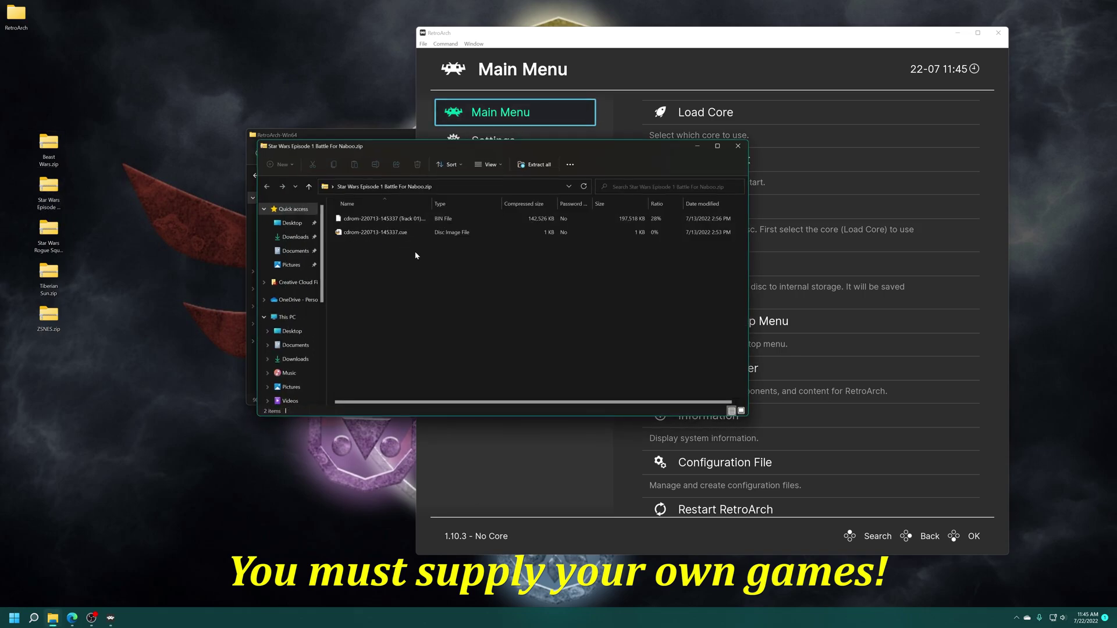
pyautogui.click(722, 164)
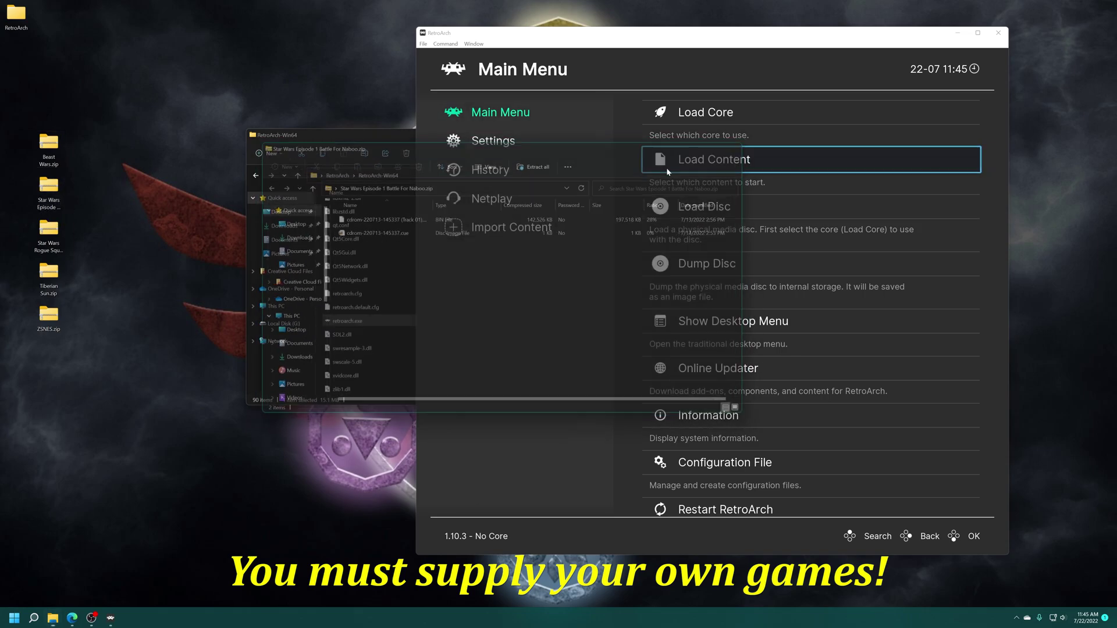
pyautogui.doubleClick(49, 233)
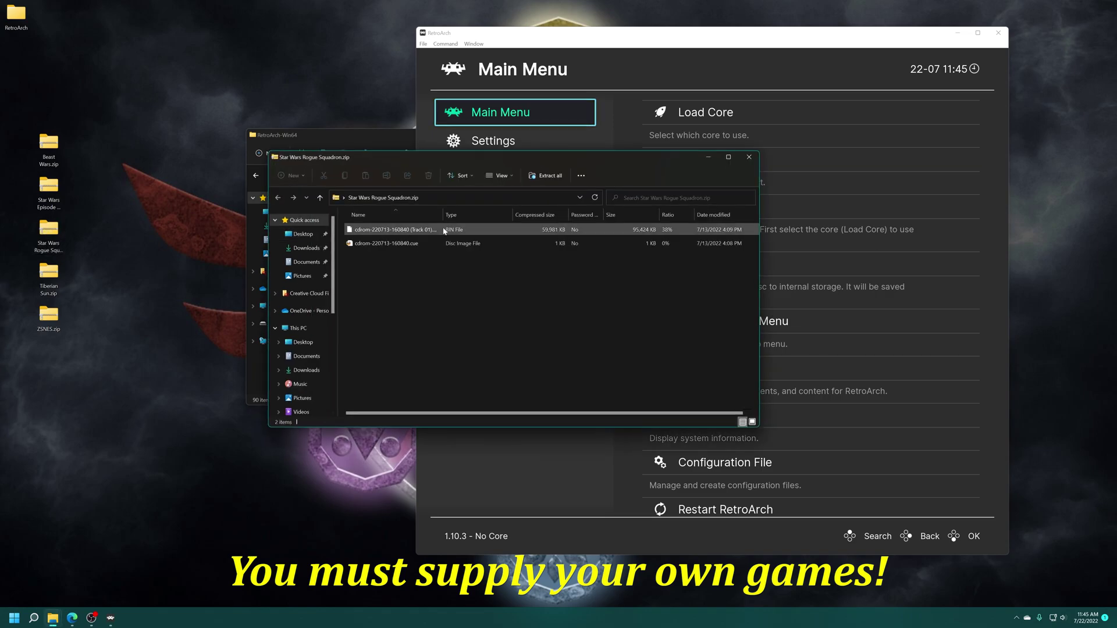
pyautogui.click(714, 163)
pyautogui.doubleClick(48, 154)
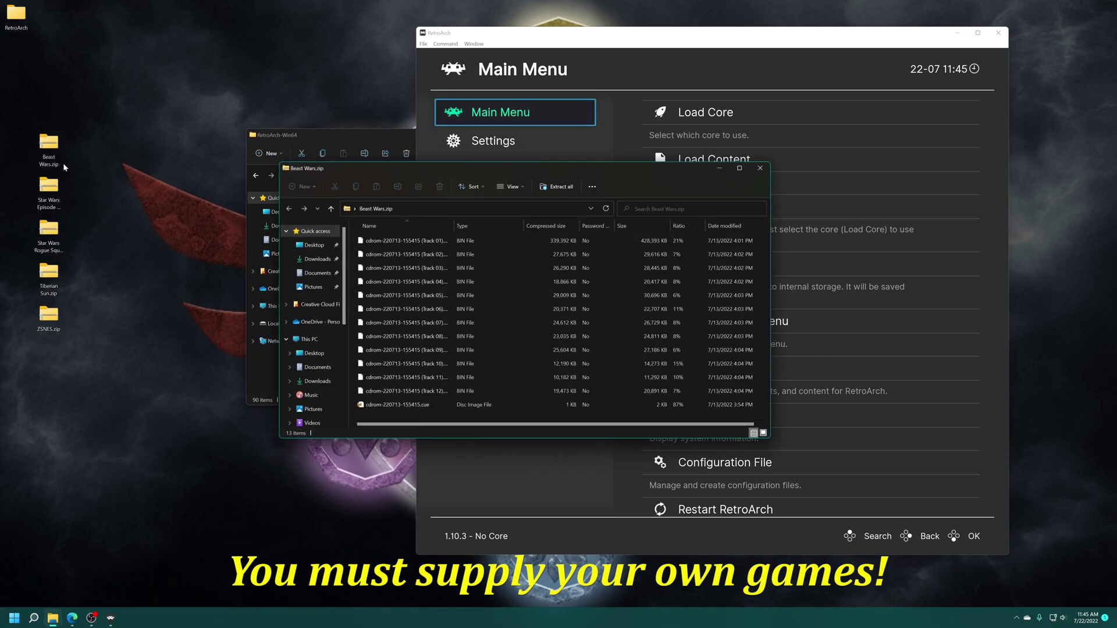
pyautogui.click(756, 166)
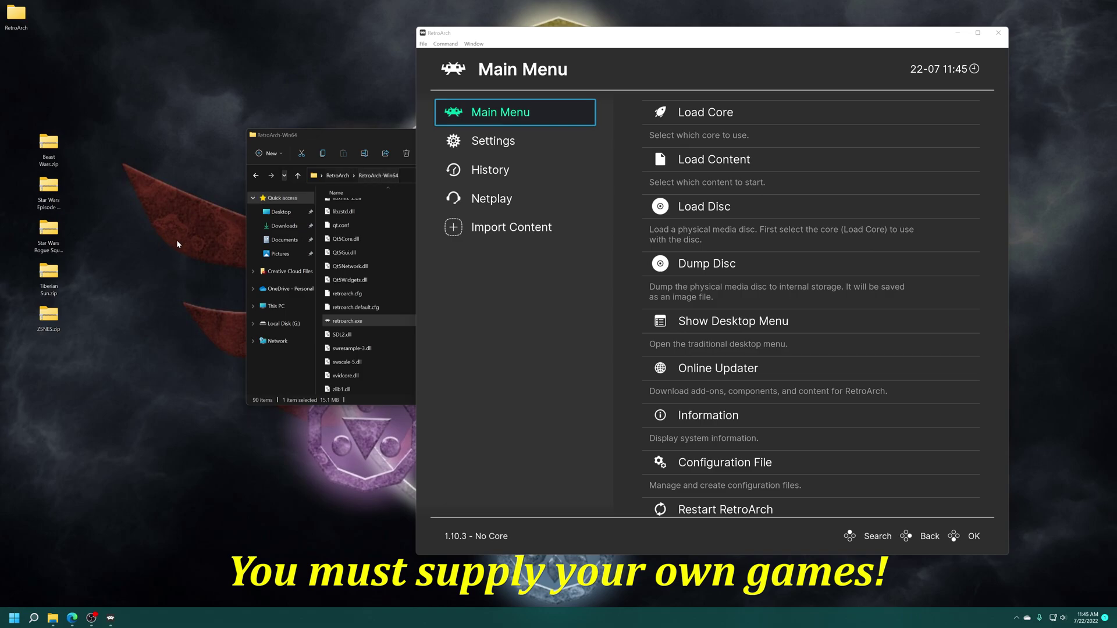
pyautogui.doubleClick(49, 274)
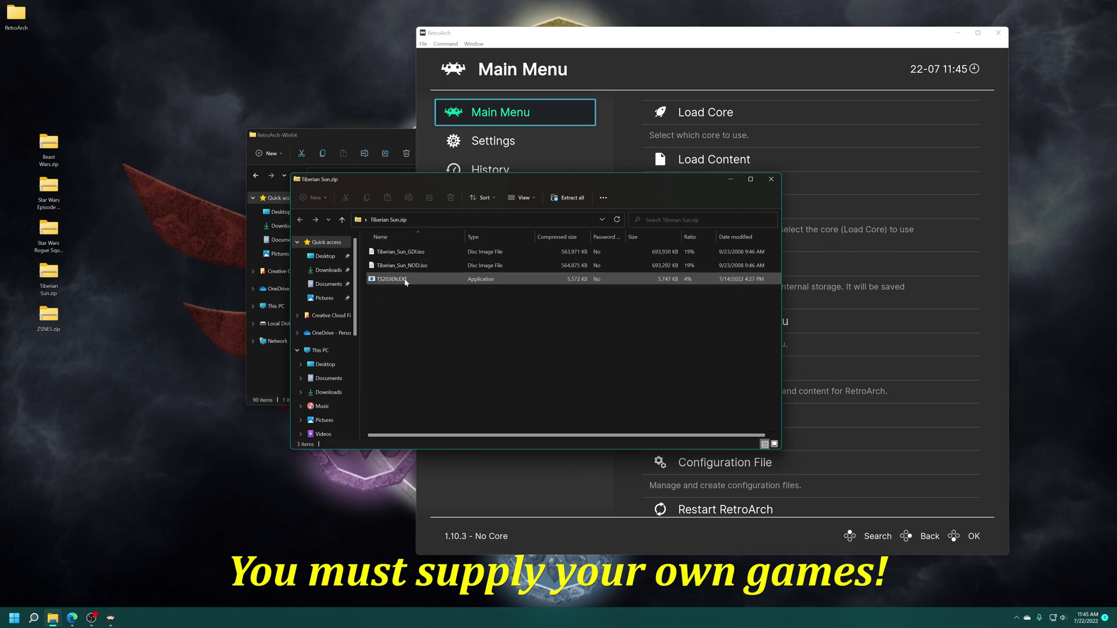
pyautogui.click(771, 179)
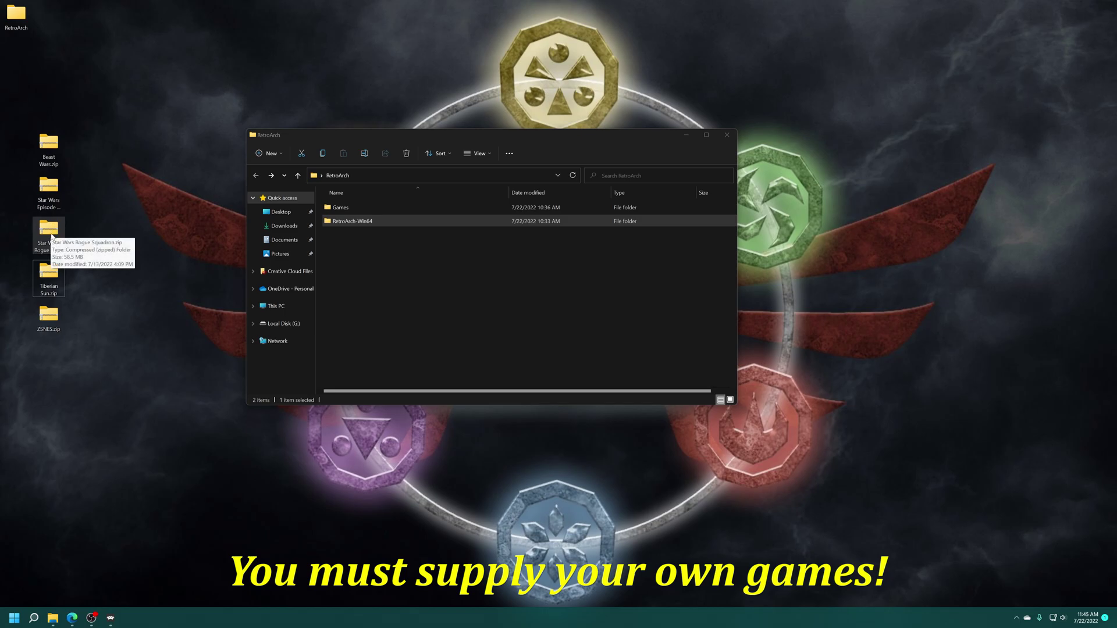
# - Review the BIN and CUE disc image files inside Star Wars Rogue Squadron.zip and Beast Wars.zip
pyautogui.doubleClick(51, 236)
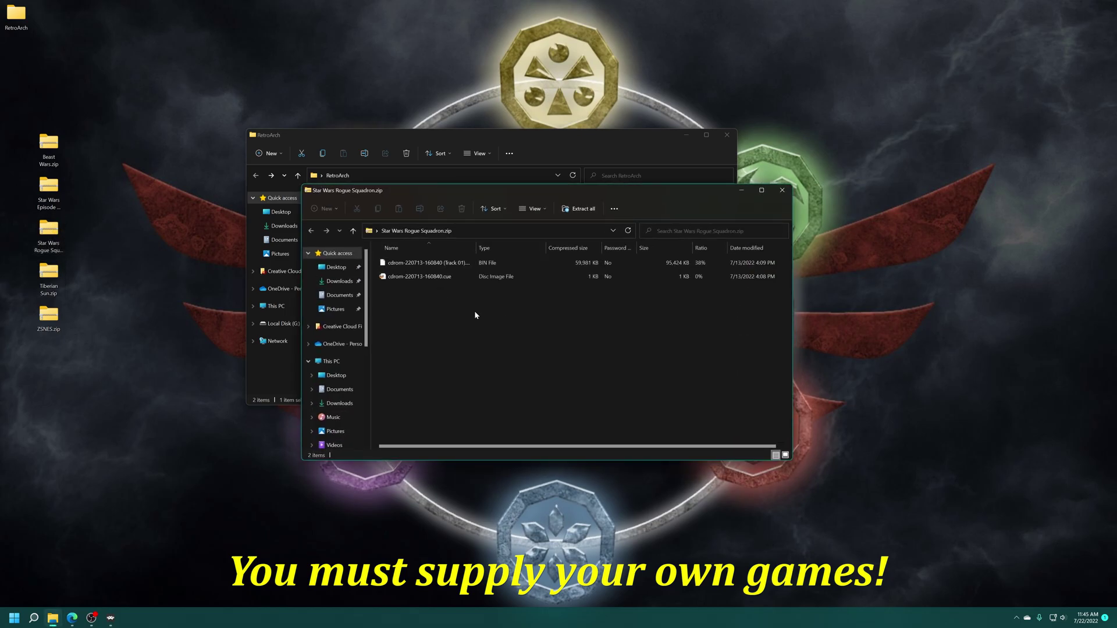
pyautogui.moveTo(506, 349); pyautogui.dragTo(442, 292)
pyautogui.hotkey('alt', 'F4')
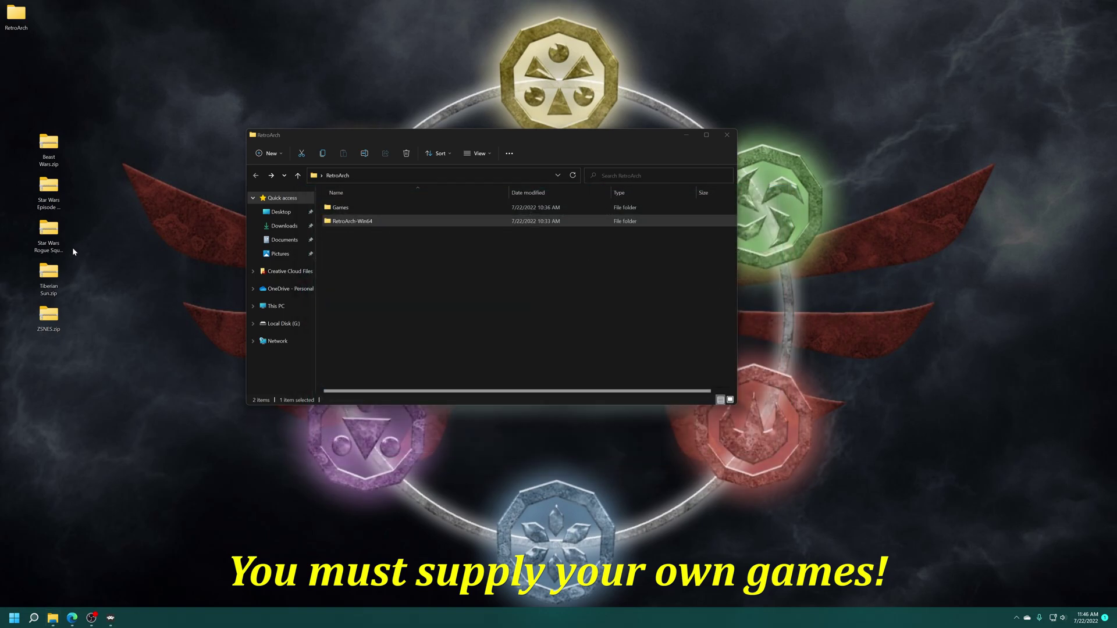
pyautogui.doubleClick(50, 148)
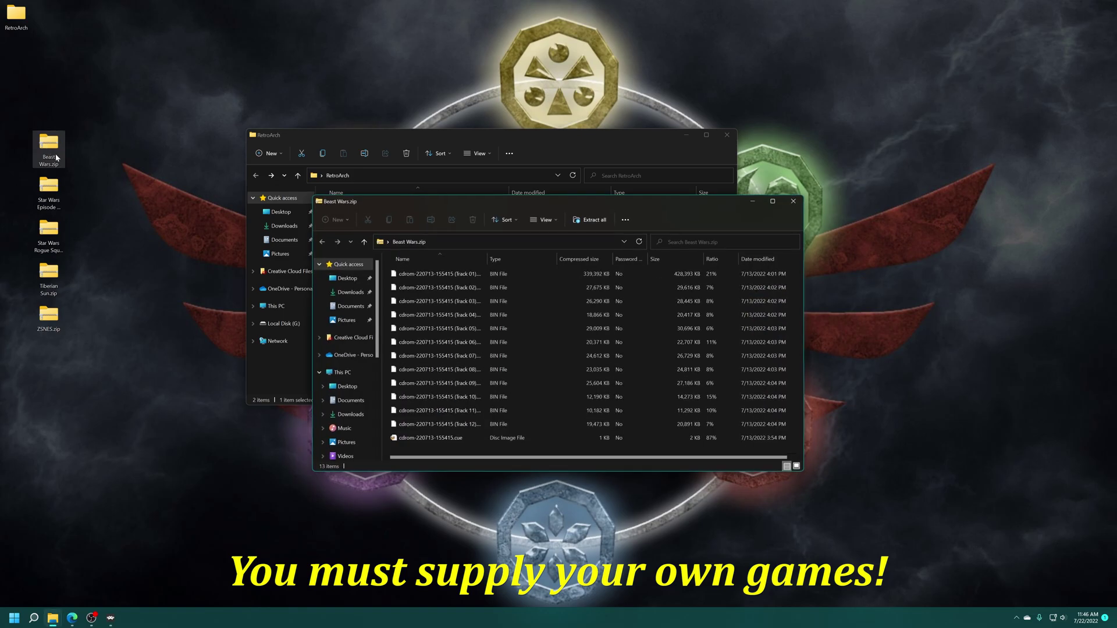
pyautogui.hscroll(-1, 490, 435)
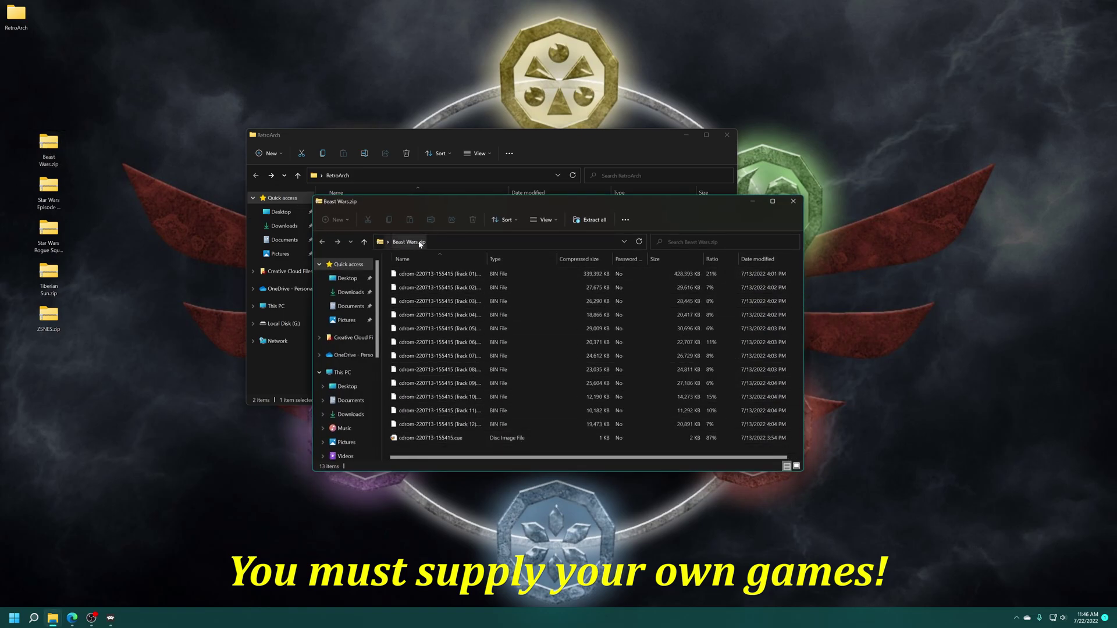
# - Close the open zip archives and move the five game zip files from the desktop into RetroArch's Games\Windows 98 folder
pyautogui.click(793, 201)
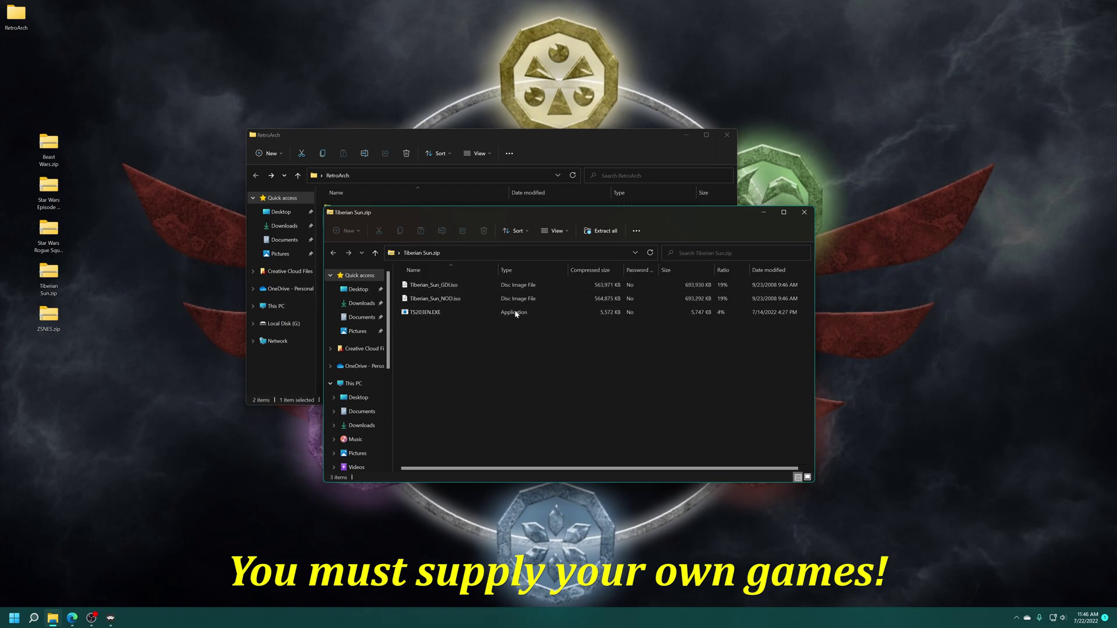
pyautogui.click(804, 215)
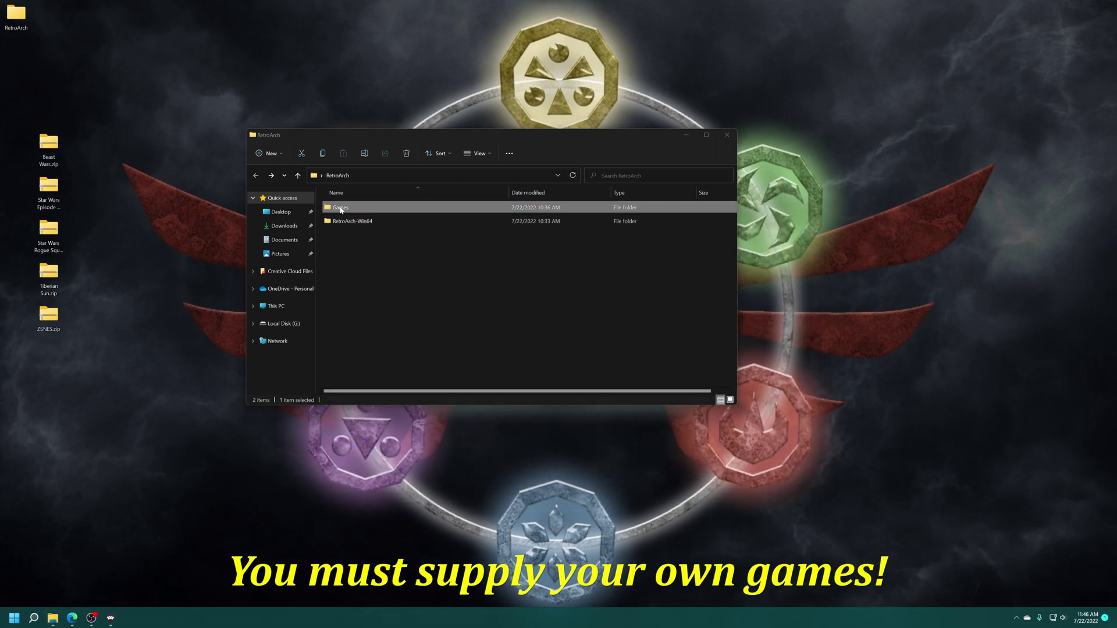
pyautogui.doubleClick(341, 208)
pyautogui.doubleClick(350, 210)
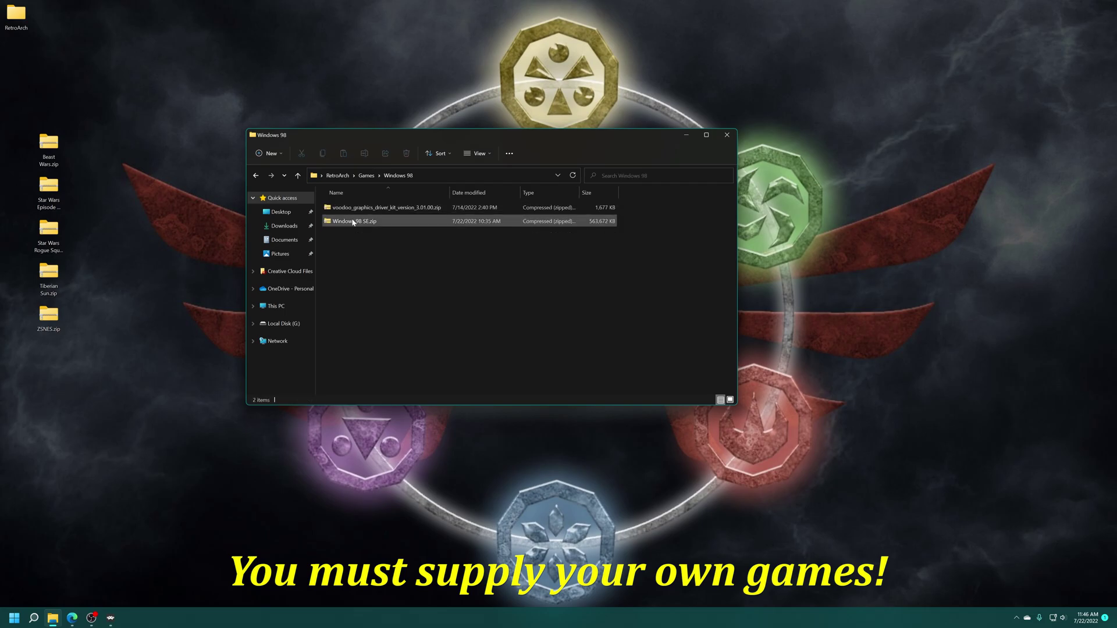
pyautogui.moveTo(92, 386); pyautogui.dragTo(439, 301)
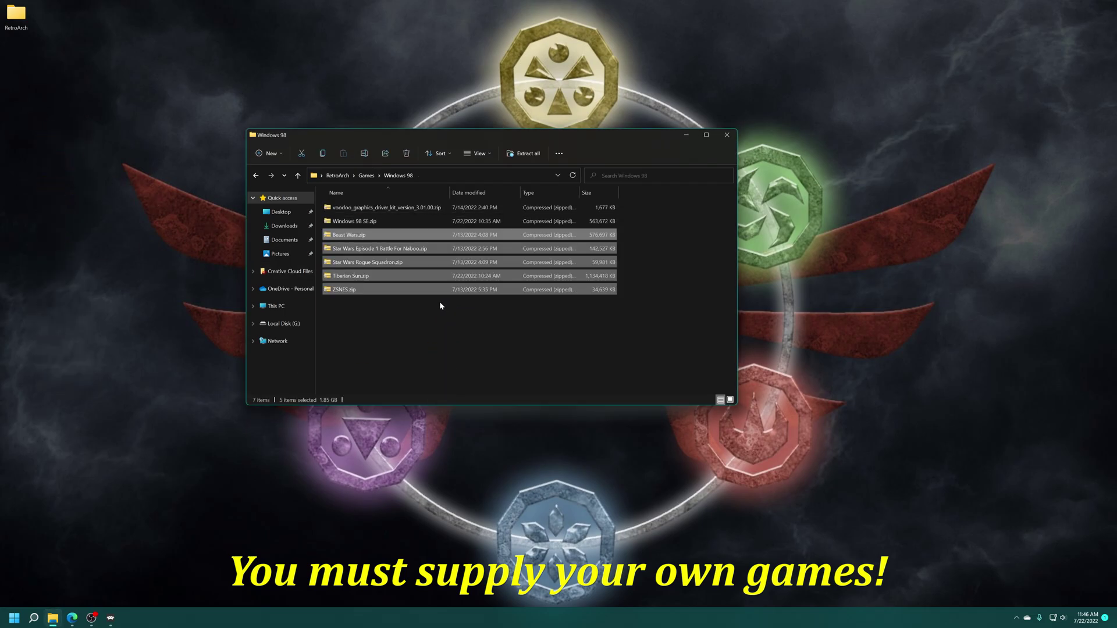
# - Review the contents of ZSNES.zip and return to the parent folders
pyautogui.doubleClick(339, 291)
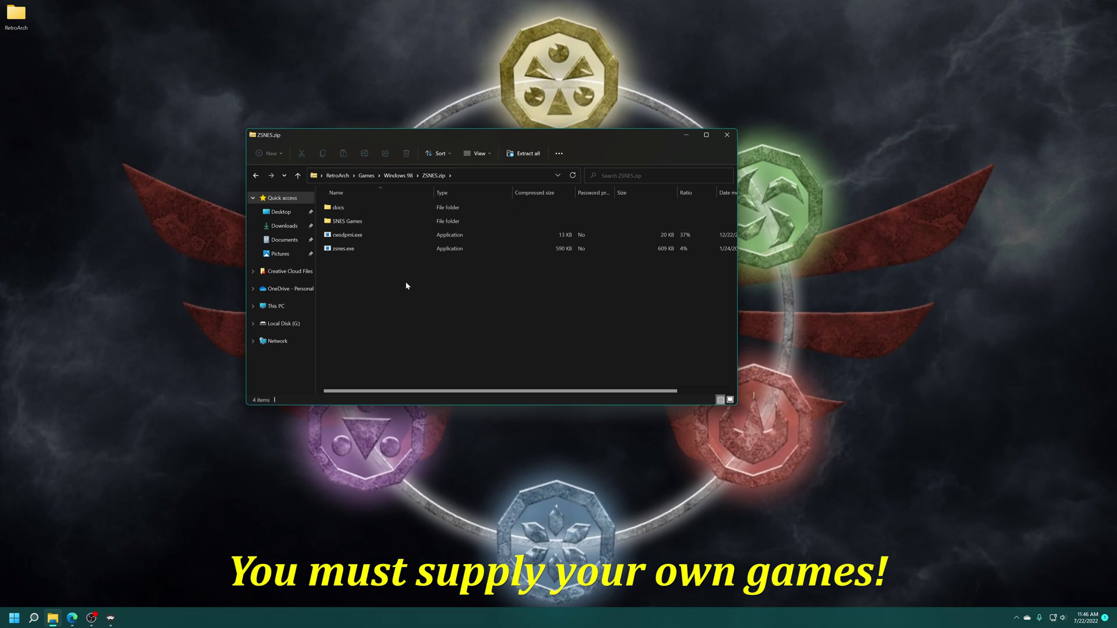
pyautogui.hotkey('alt', 'Up')
pyautogui.hotkey('alt', 'Up')
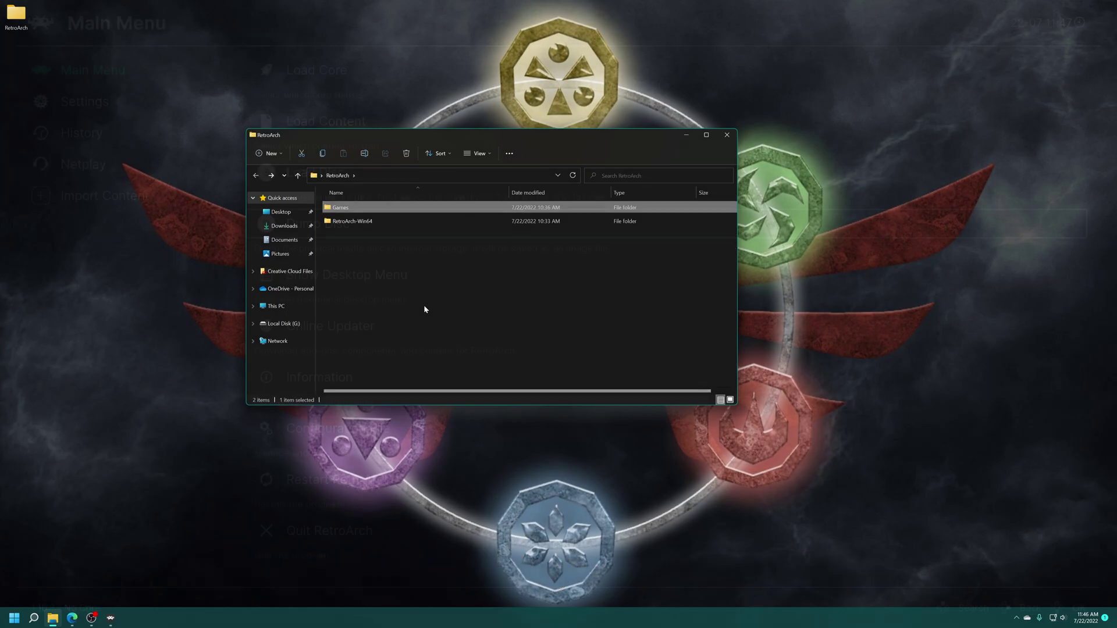
pyautogui.hotkey('alt', 'Up')
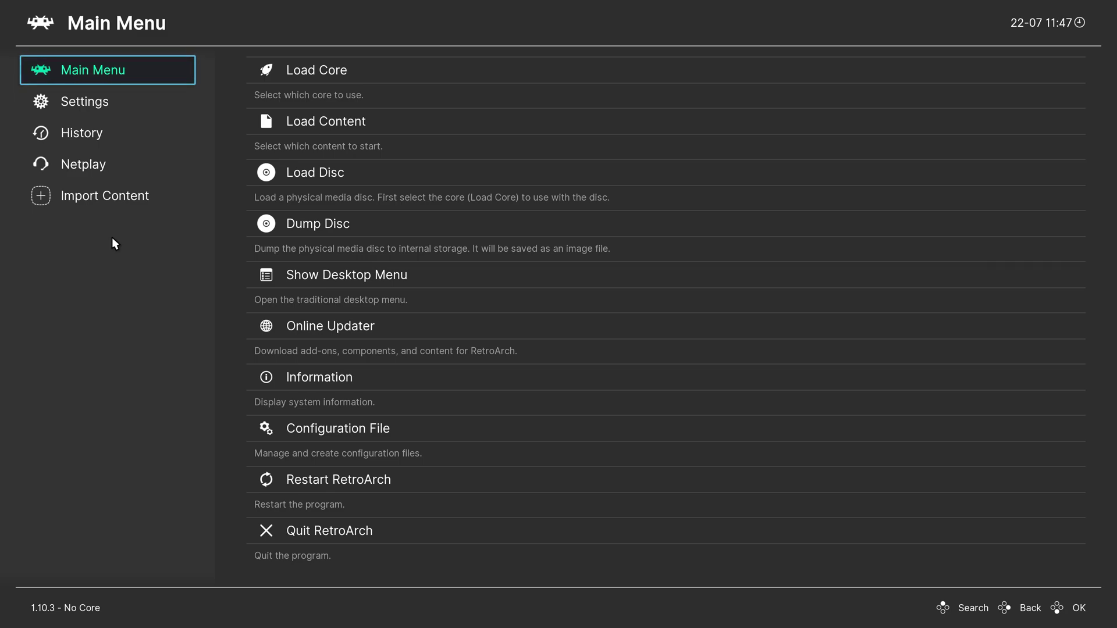
# - Switch to RetroArch's desktop menu and create a new playlist named Windows 98
pyautogui.click(356, 280)
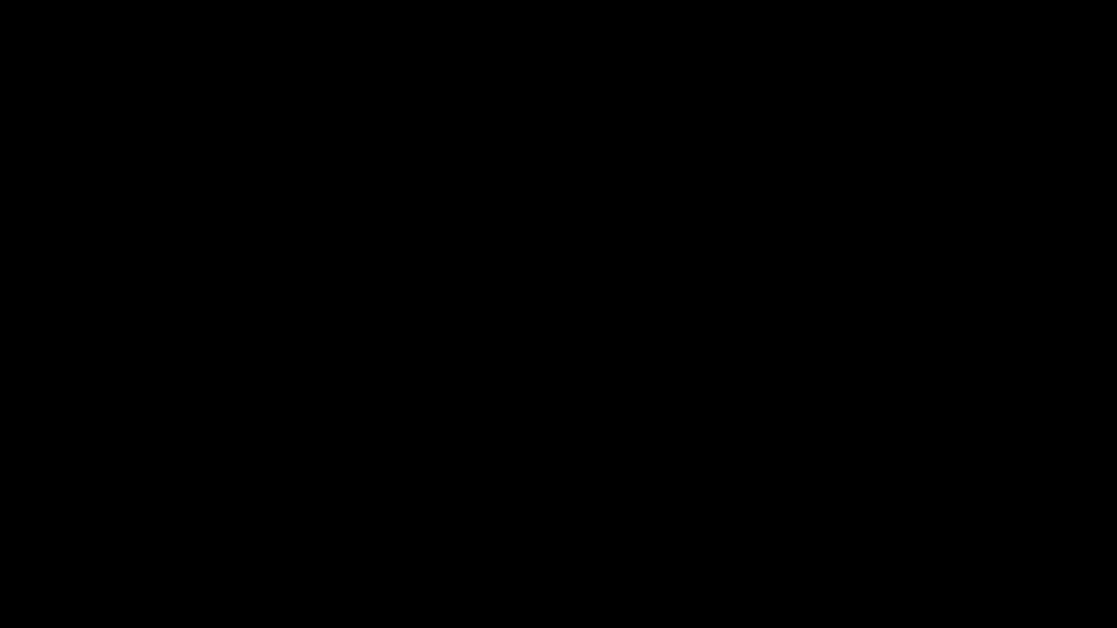
pyautogui.click(293, 355)
pyautogui.rightClick(285, 348)
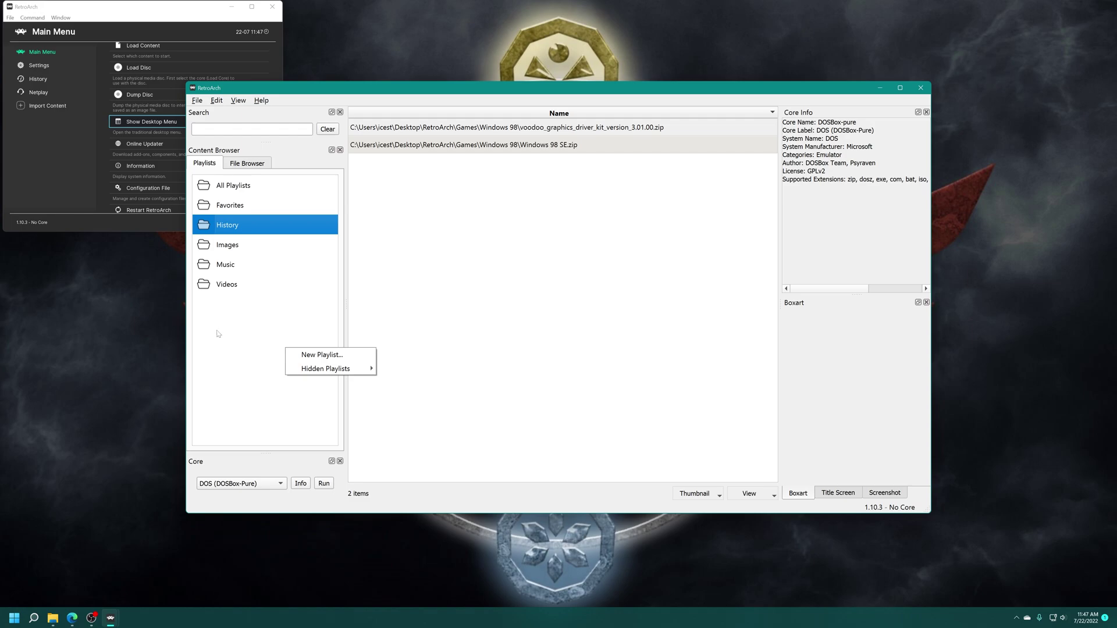
pyautogui.click(310, 355)
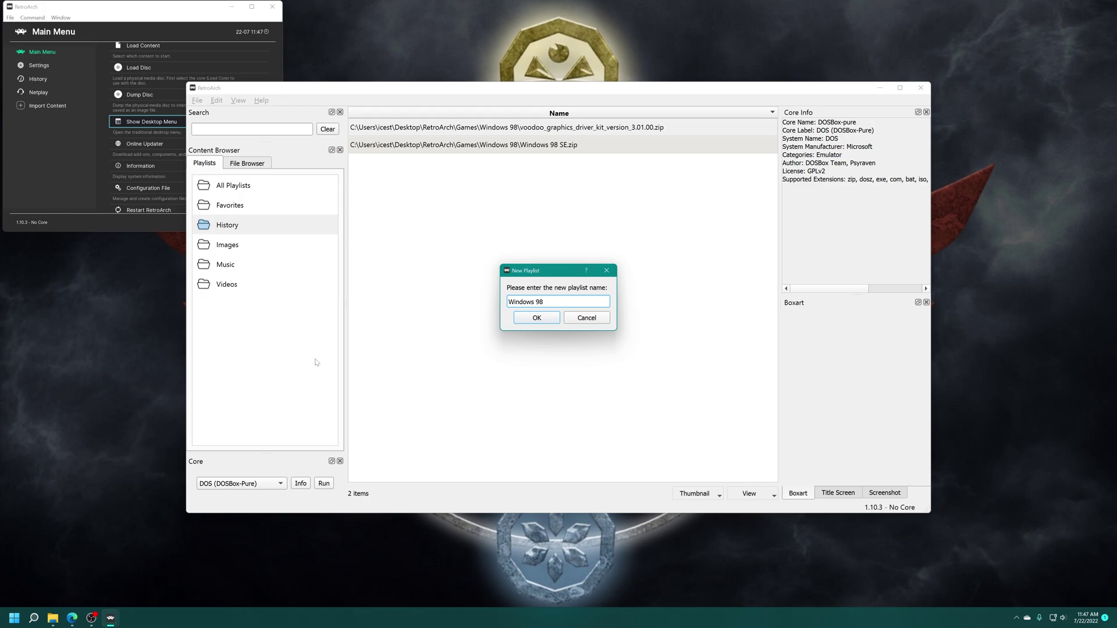
pyautogui.press('Return')
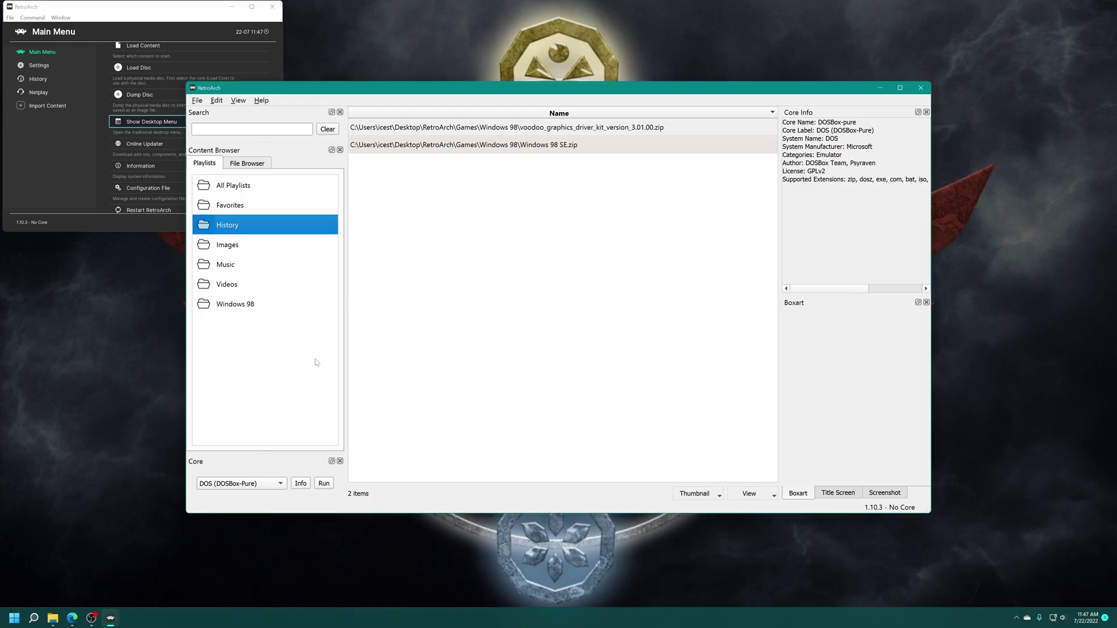
# - Choose the Beast Wars, Battle For Naboo, Rogue Squadron, Tiberian Sun and ZSNES zips from RetroArch\Games\Windows 98 as files for the Windows 98 playlist
pyautogui.click(249, 305)
pyautogui.rightClick(486, 207)
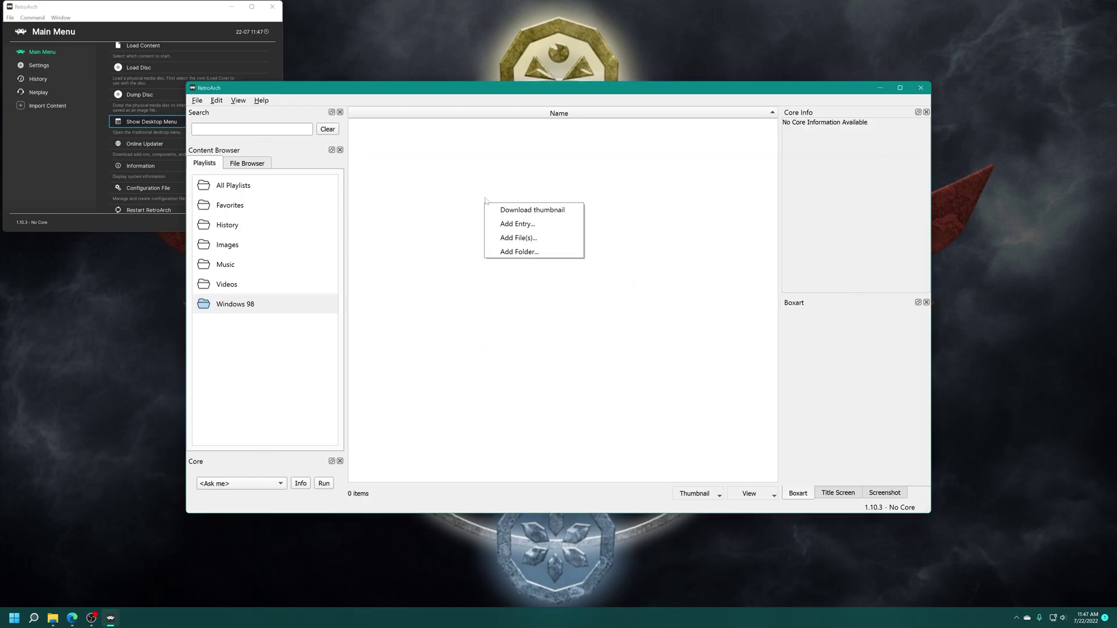
pyautogui.click(538, 239)
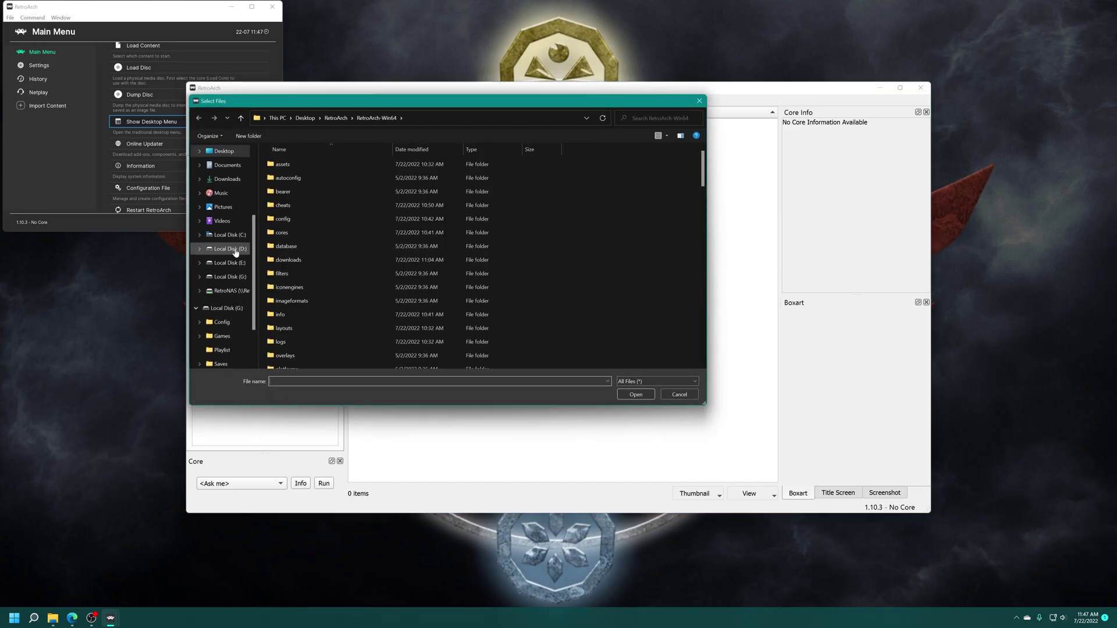
pyautogui.click(226, 153)
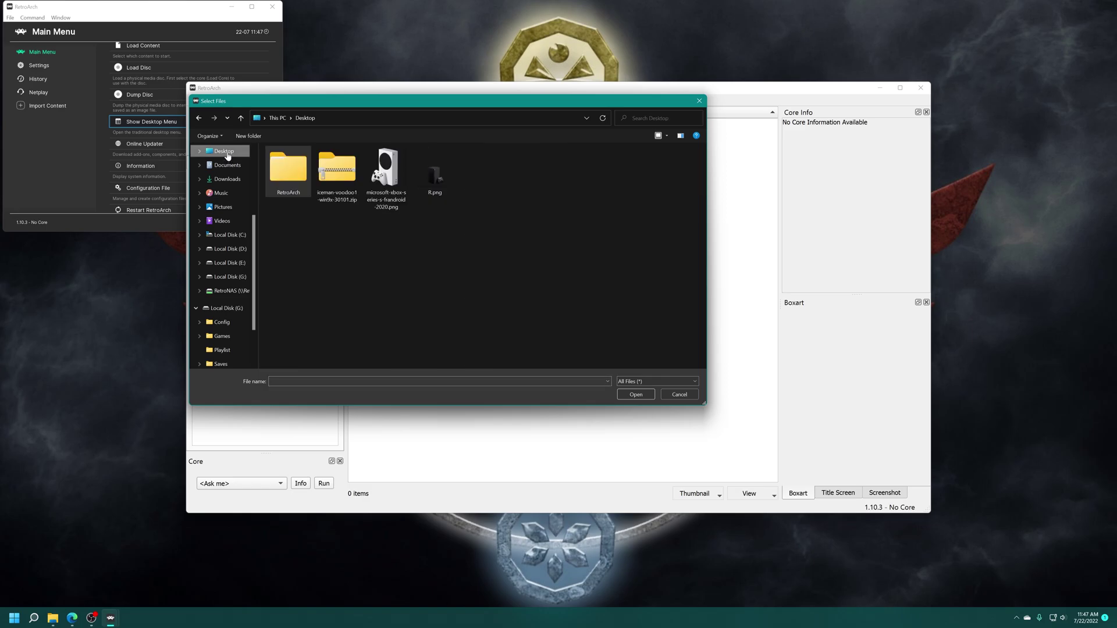
pyautogui.doubleClick(284, 167)
pyautogui.doubleClick(294, 164)
pyautogui.doubleClick(298, 166)
pyautogui.click(329, 167)
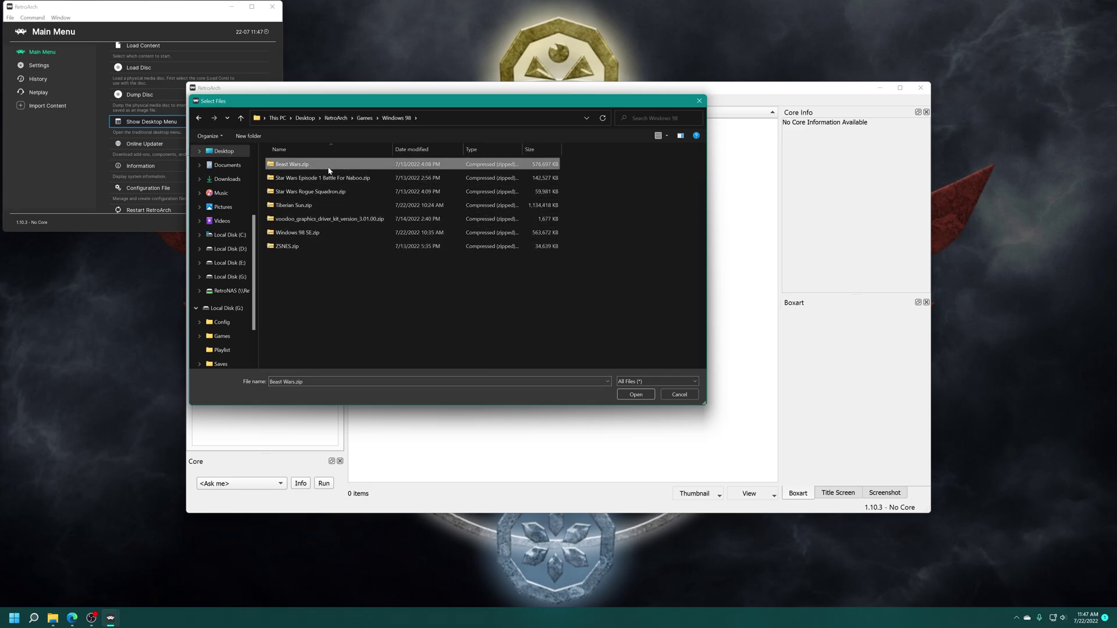
pyautogui.keyDown('ctrl'); pyautogui.click(320, 178); pyautogui.keyUp('ctrl')
pyautogui.keyDown('ctrl'); pyautogui.click(317, 192); pyautogui.keyUp('ctrl')
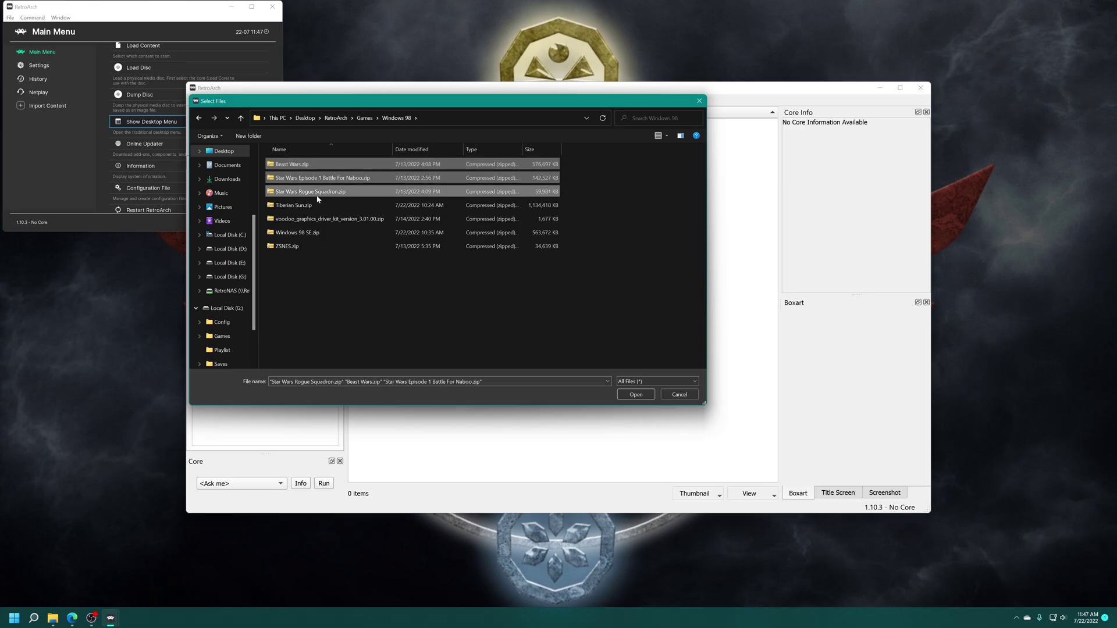
pyautogui.keyDown('ctrl'); pyautogui.click(308, 206); pyautogui.keyUp('ctrl')
pyautogui.keyDown('ctrl'); pyautogui.click(303, 247); pyautogui.keyUp('ctrl')
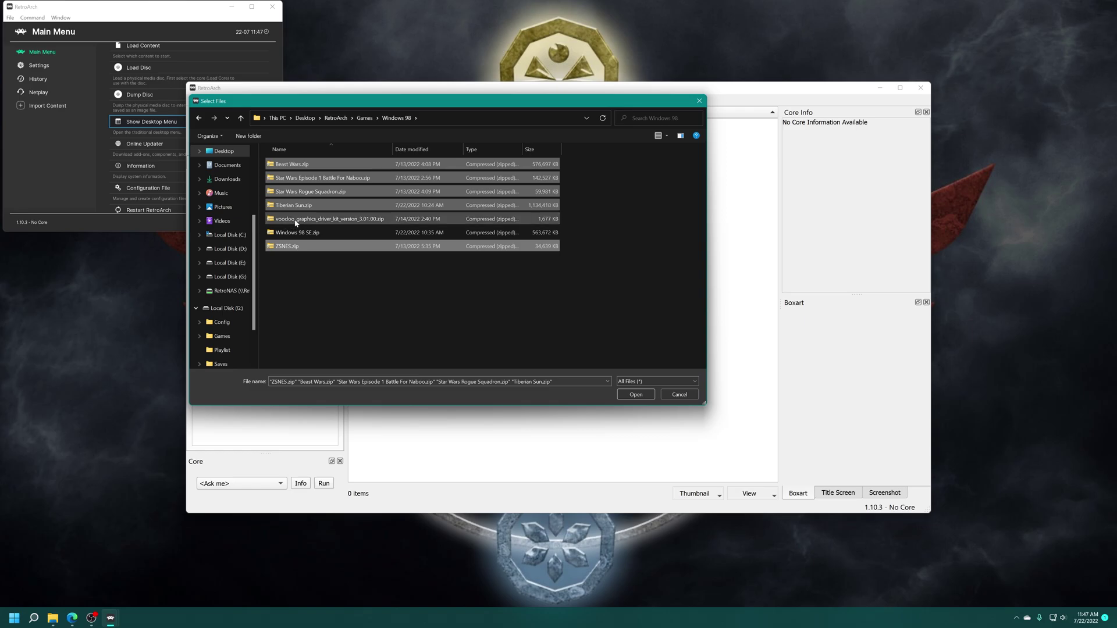
pyautogui.click(635, 396)
# - Associate the new playlist entries with the DOSBox-pure core and the DOS database, and add them
pyautogui.click(467, 278)
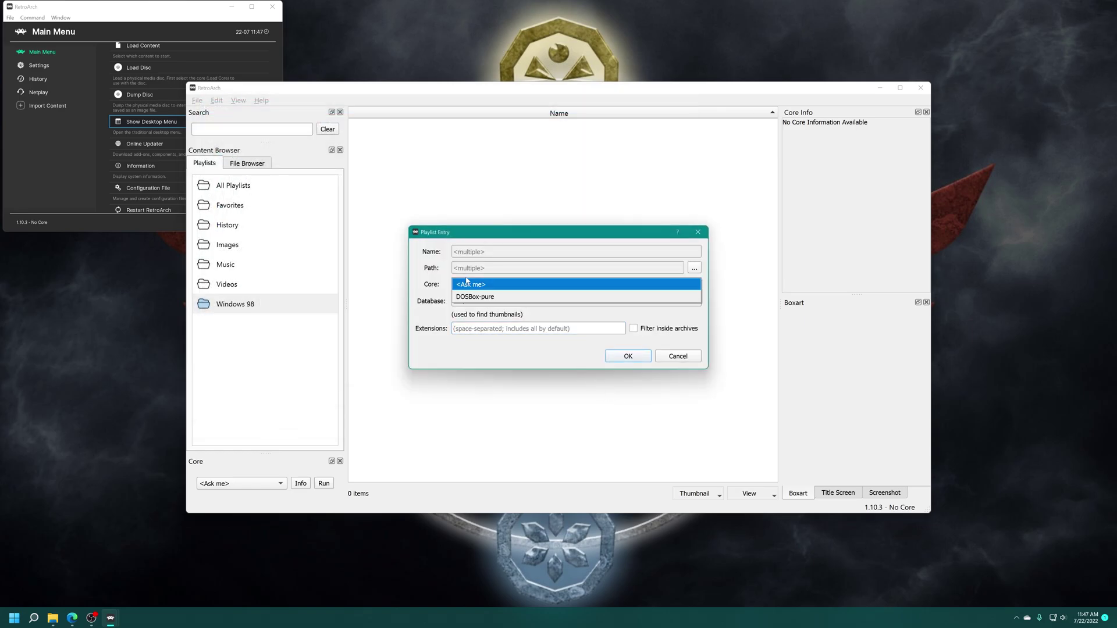
pyautogui.click(476, 301)
pyautogui.click(477, 302)
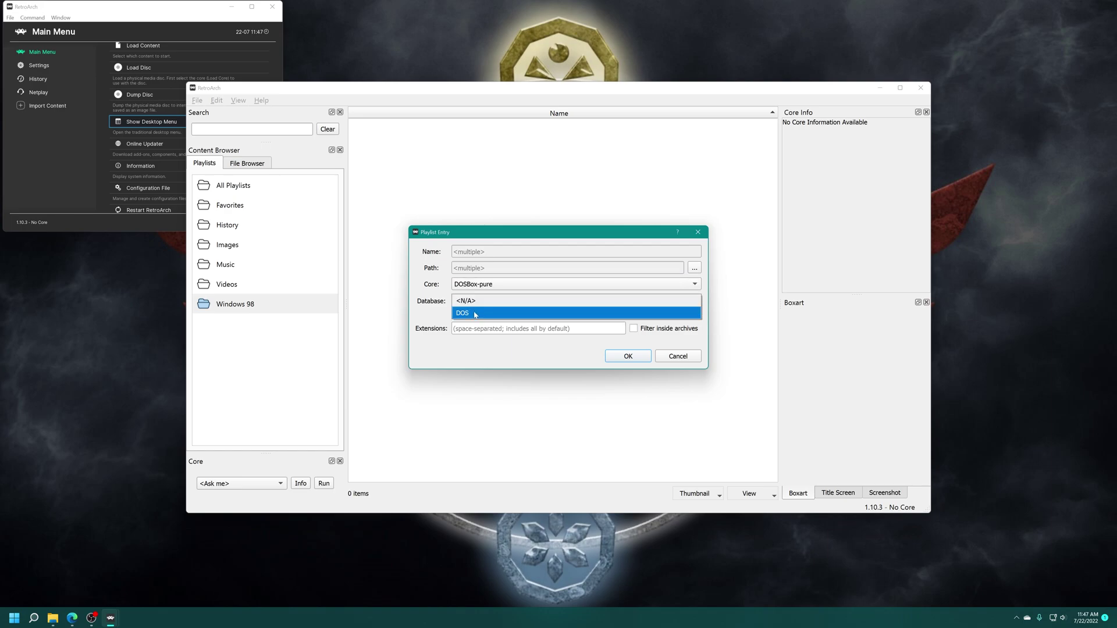
pyautogui.click(474, 312)
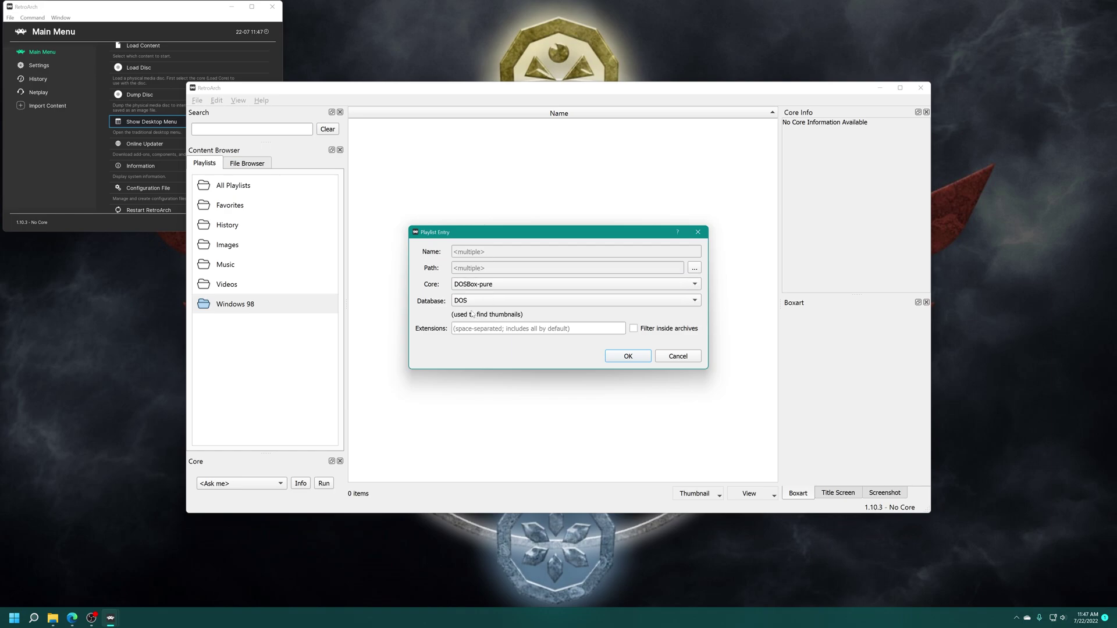
pyautogui.click(622, 360)
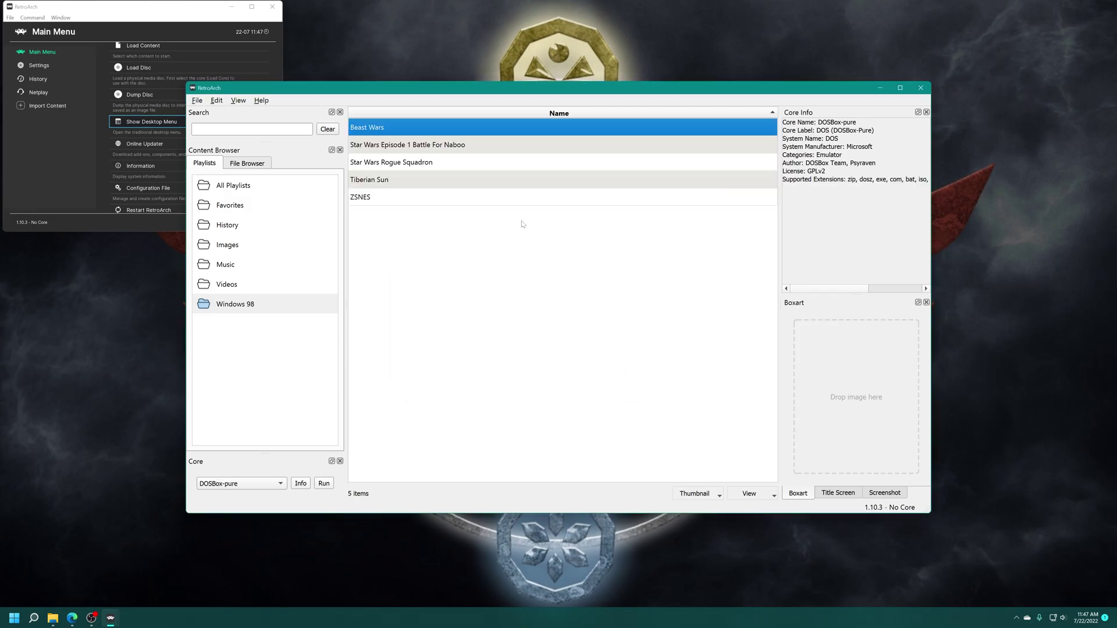
# - Check the boxart of the Battle For Naboo, Rogue Squadron and Tiberian Sun playlist entries
pyautogui.click(414, 143)
pyautogui.click(424, 165)
pyautogui.click(405, 181)
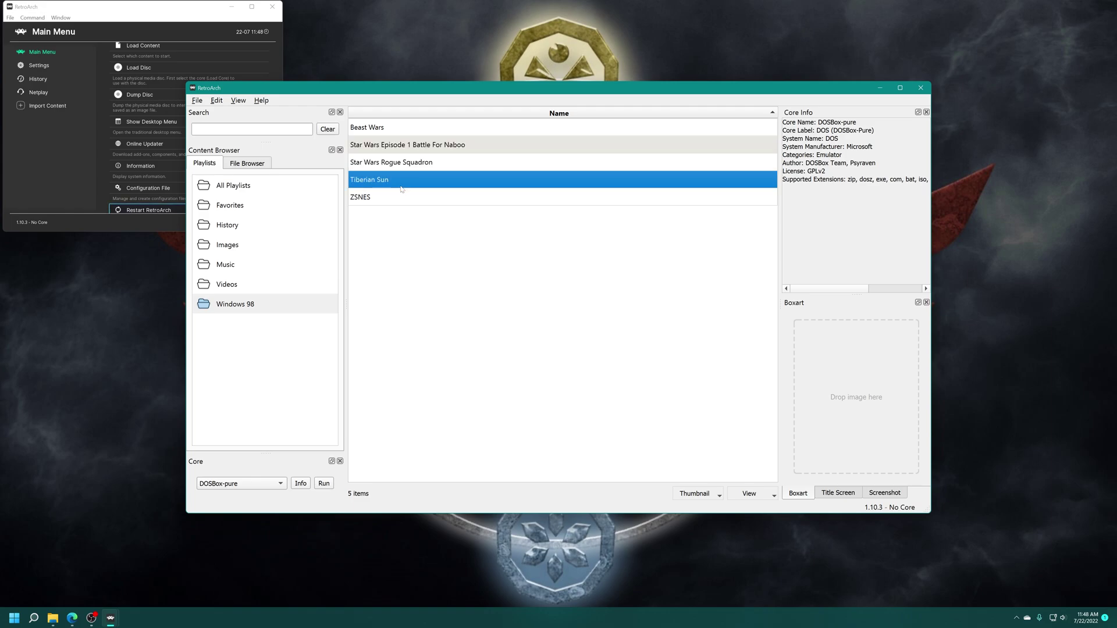
# - Save the US 12/02/1998 box shot from the GameFAQs Star Wars: Rogue Squadron 3D page as 555_front.jpg
pyautogui.moveTo(71, 620)
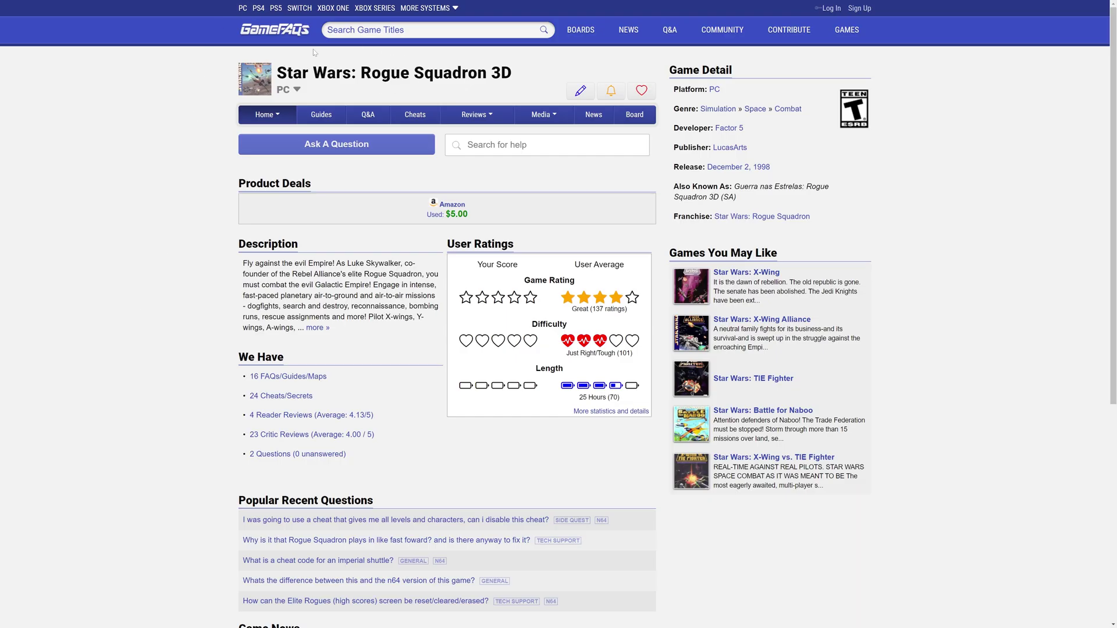
pyautogui.moveTo(540, 115)
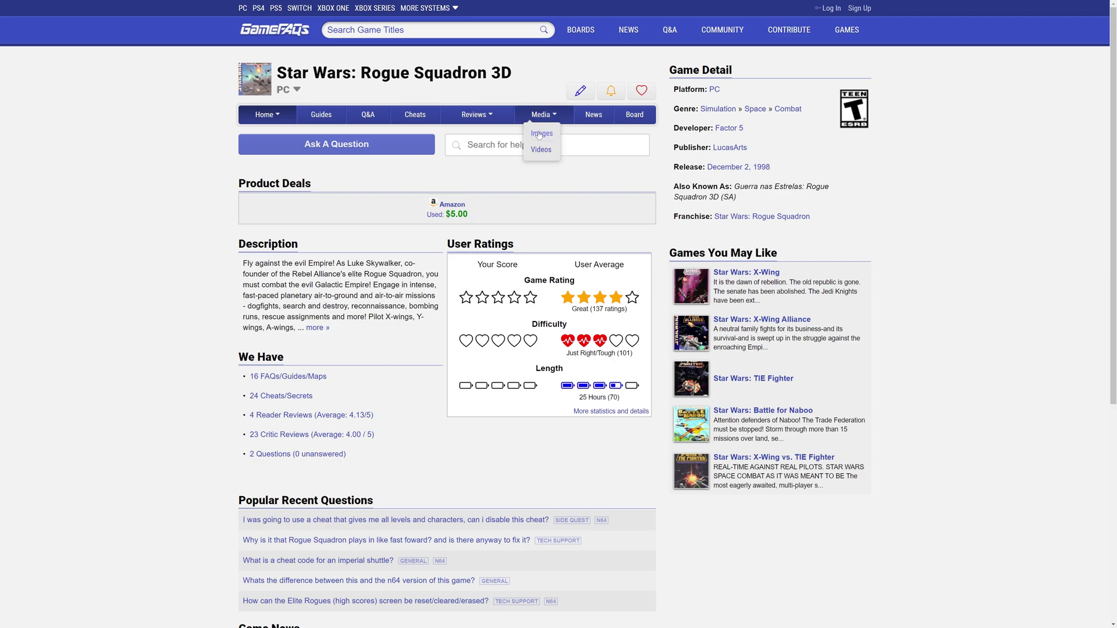
pyautogui.click(538, 127)
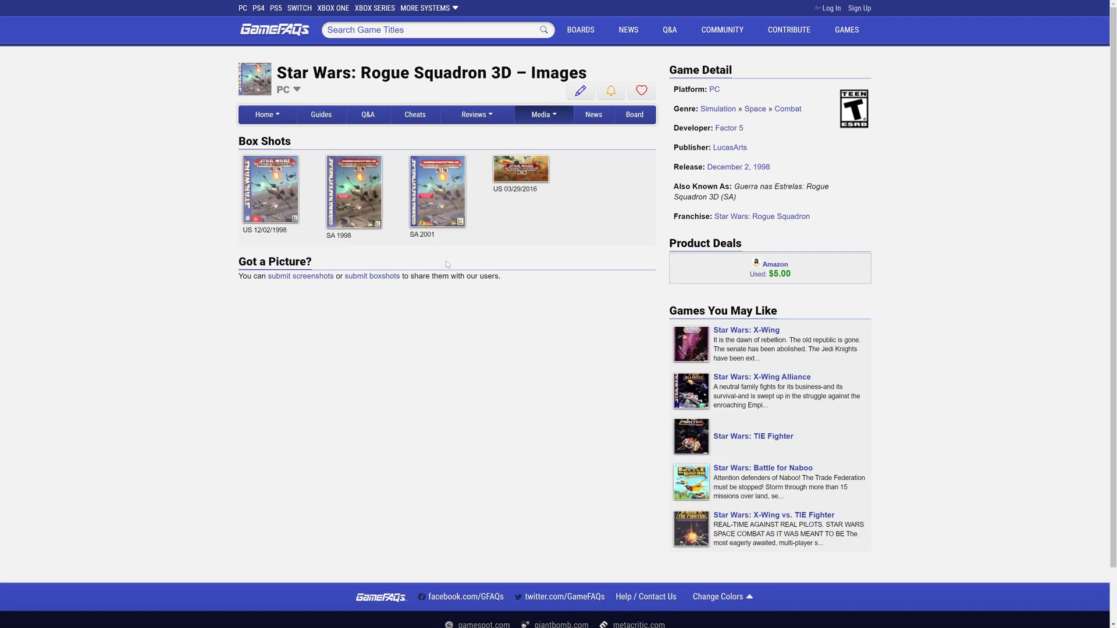
pyautogui.click(270, 187)
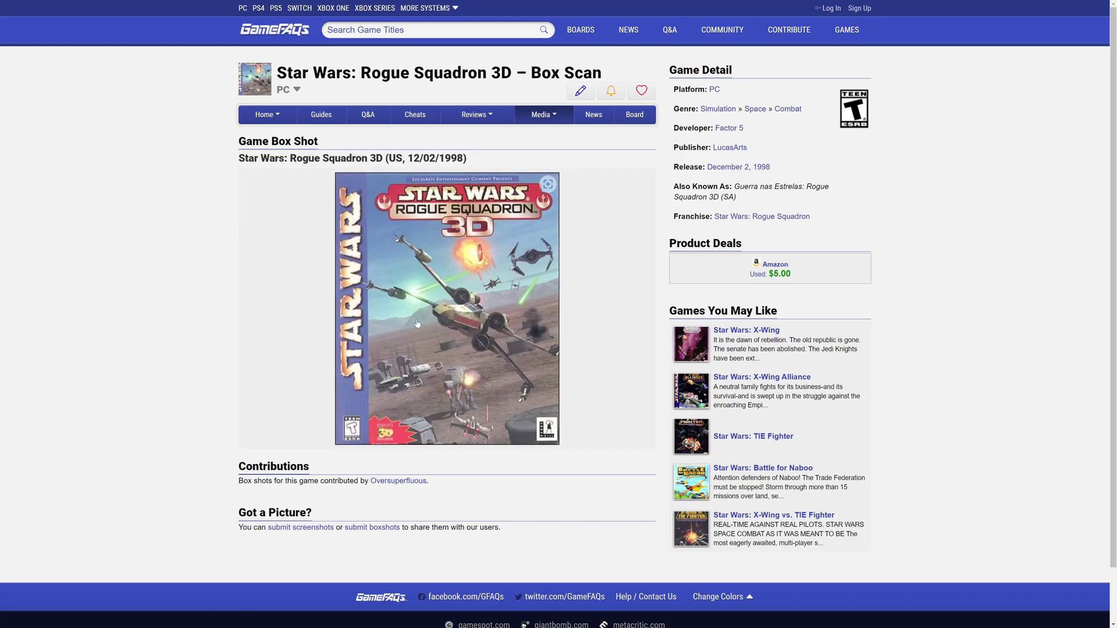
pyautogui.rightClick(417, 300)
pyautogui.click(462, 322)
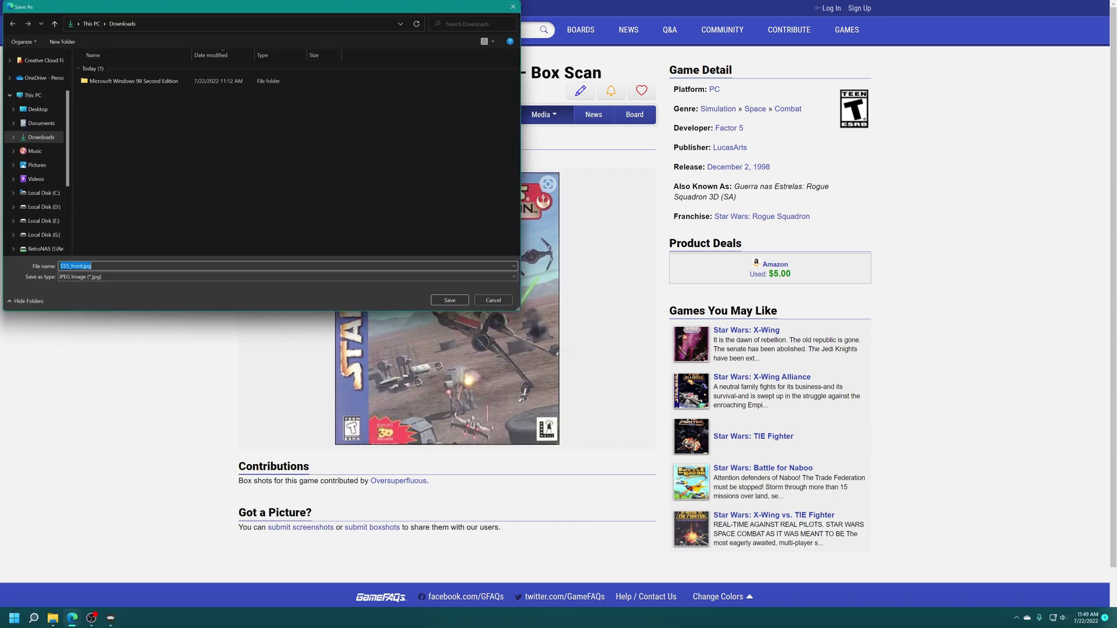
pyautogui.click(450, 300)
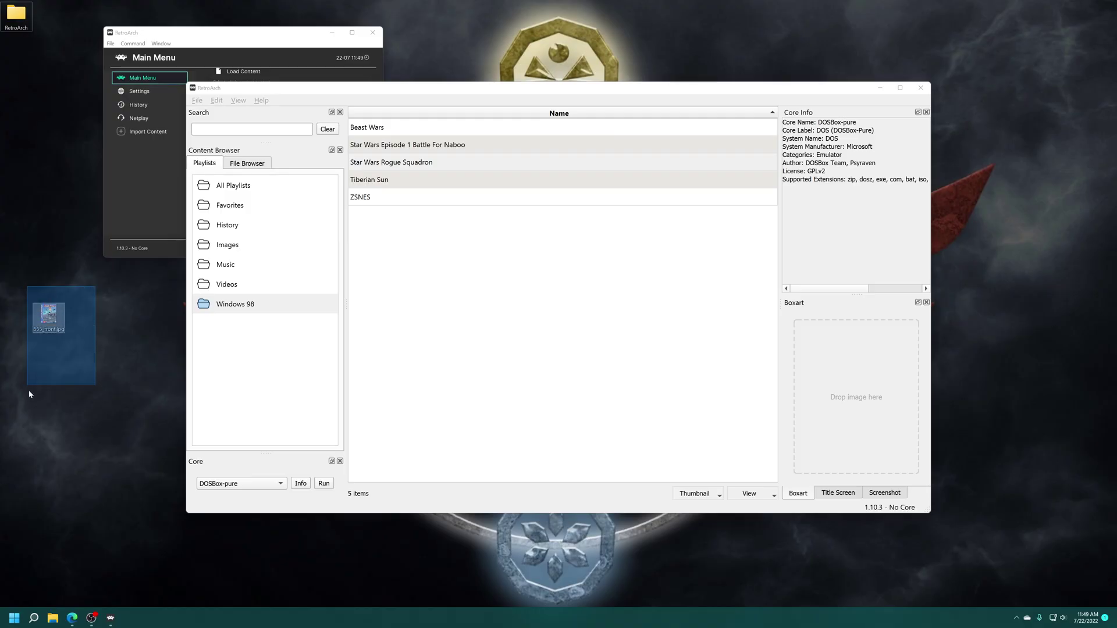
# - Launch Paint in a smaller window and open 555_front.jpg from the desktop in it
pyautogui.rightClick(48, 318)
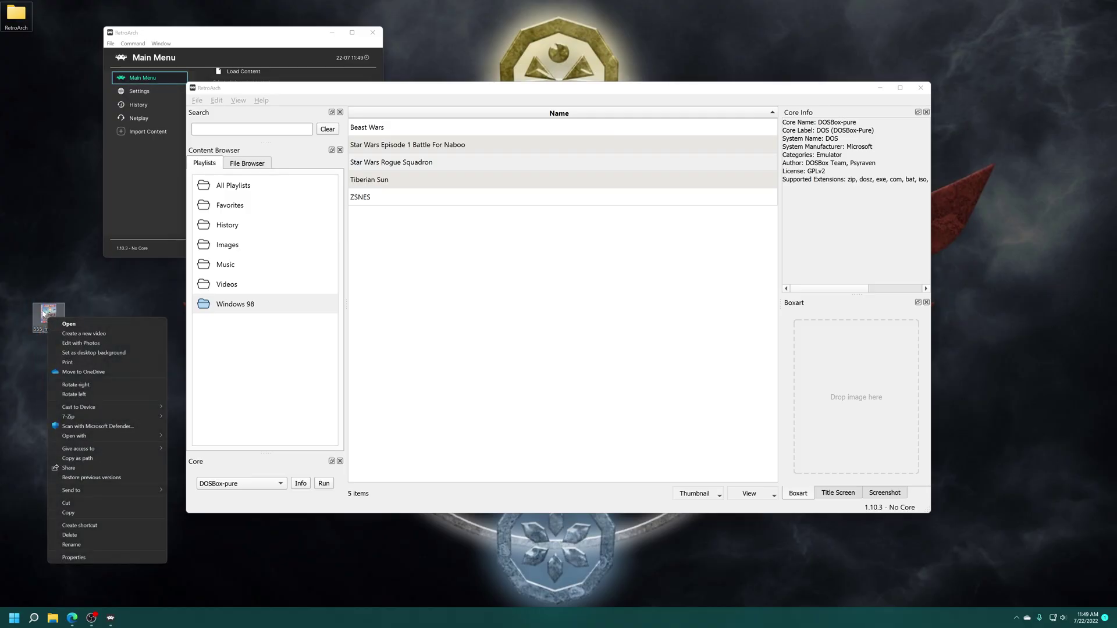
pyautogui.click(13, 618)
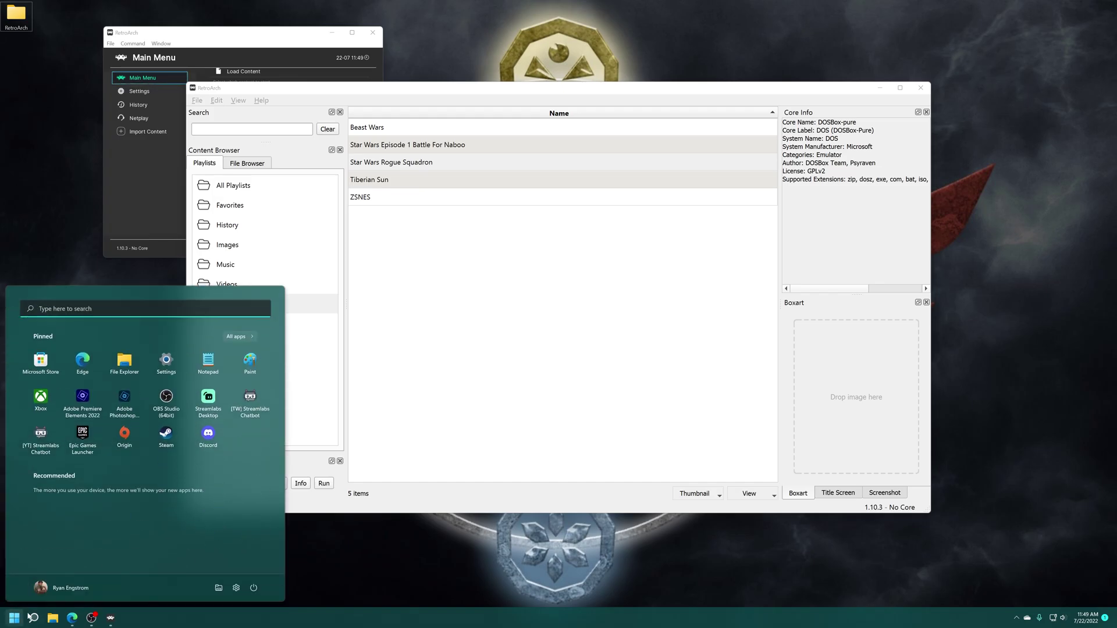
pyautogui.click(249, 362)
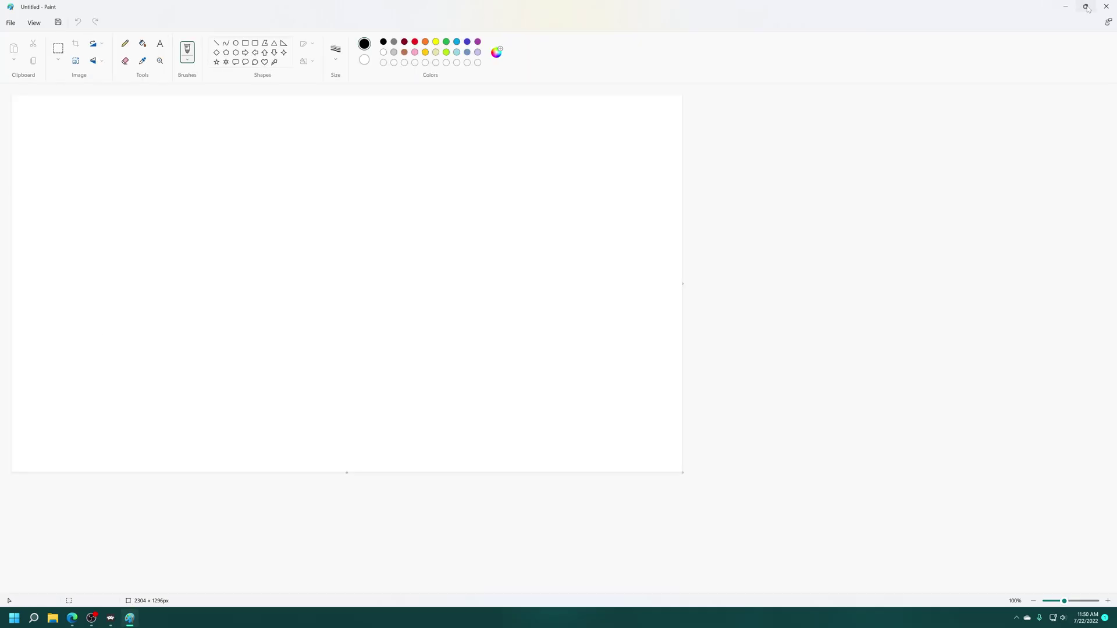
pyautogui.click(1086, 7)
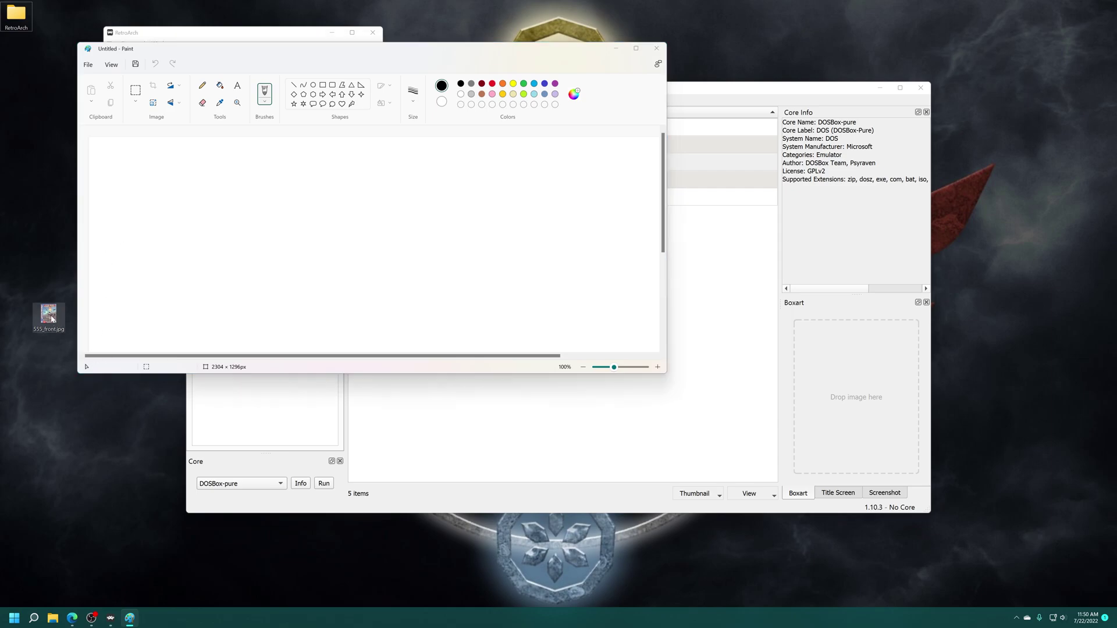
pyautogui.moveTo(48, 314); pyautogui.dragTo(216, 303)
# - Save the picture as the PNG rs on the desktop, close Paint, and assign it as the Star Wars Rogue Squadron entry's boxart
pyautogui.click(88, 65)
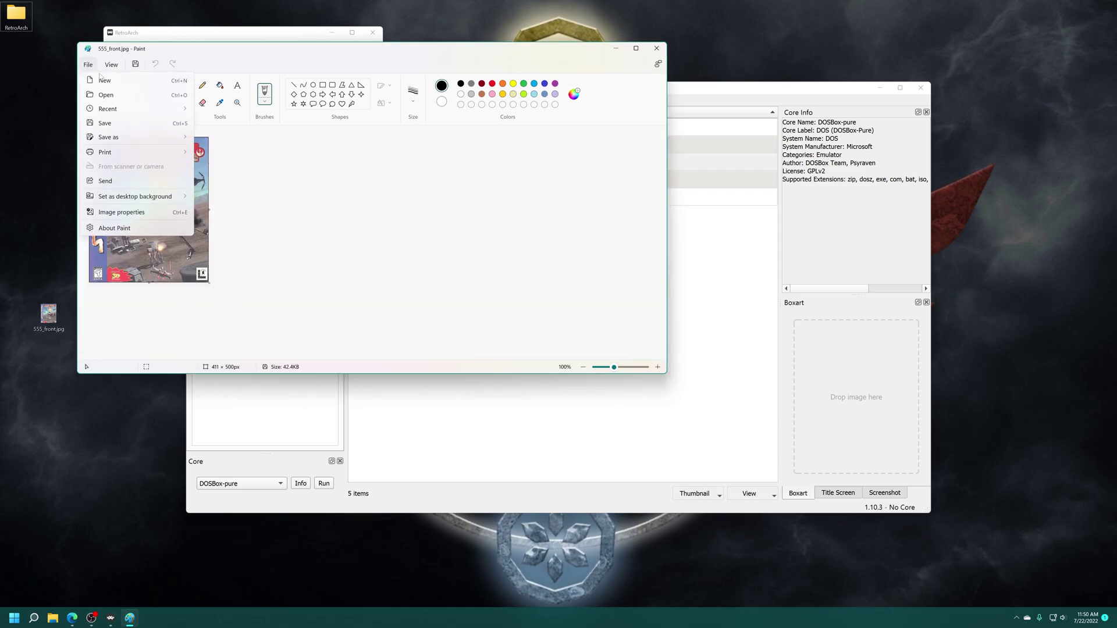
pyautogui.moveTo(126, 137)
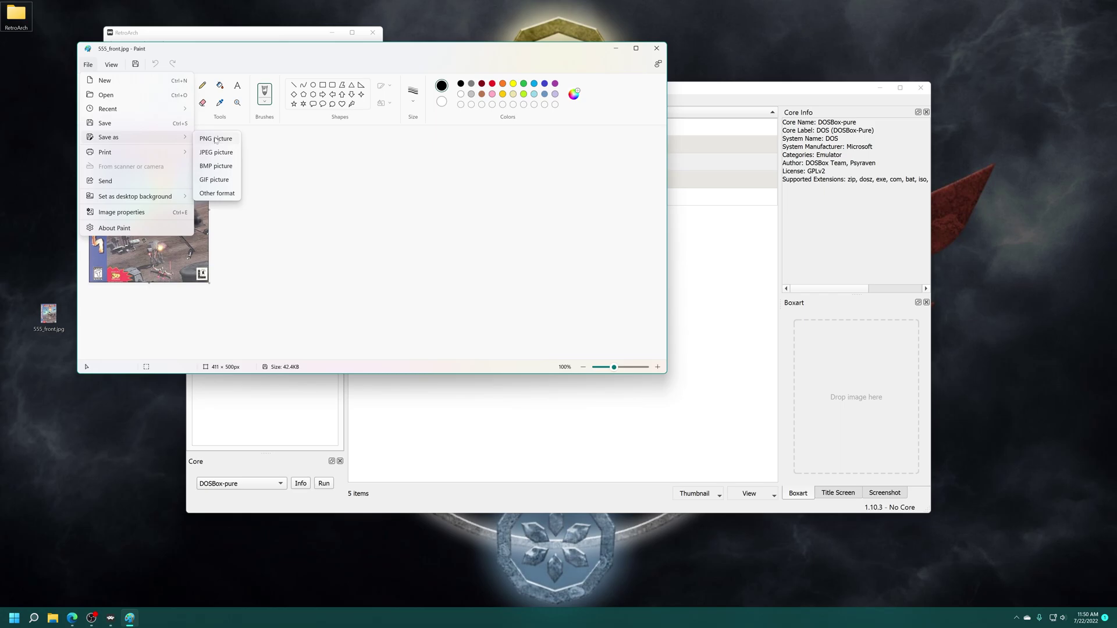
pyautogui.click(215, 139)
pyautogui.write('rs')
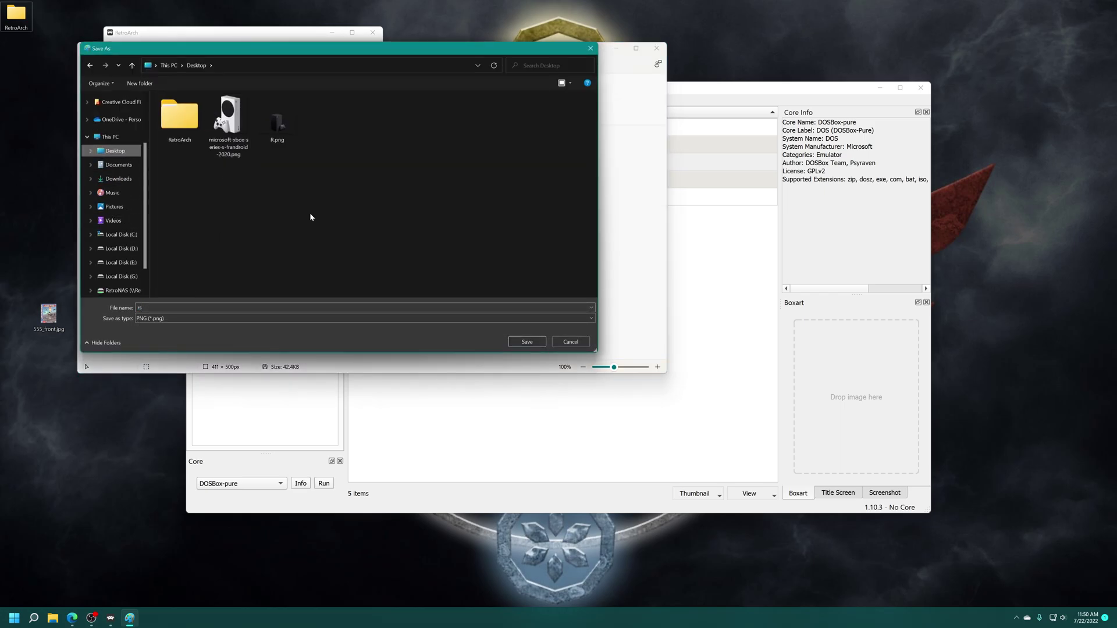
pyautogui.click(527, 342)
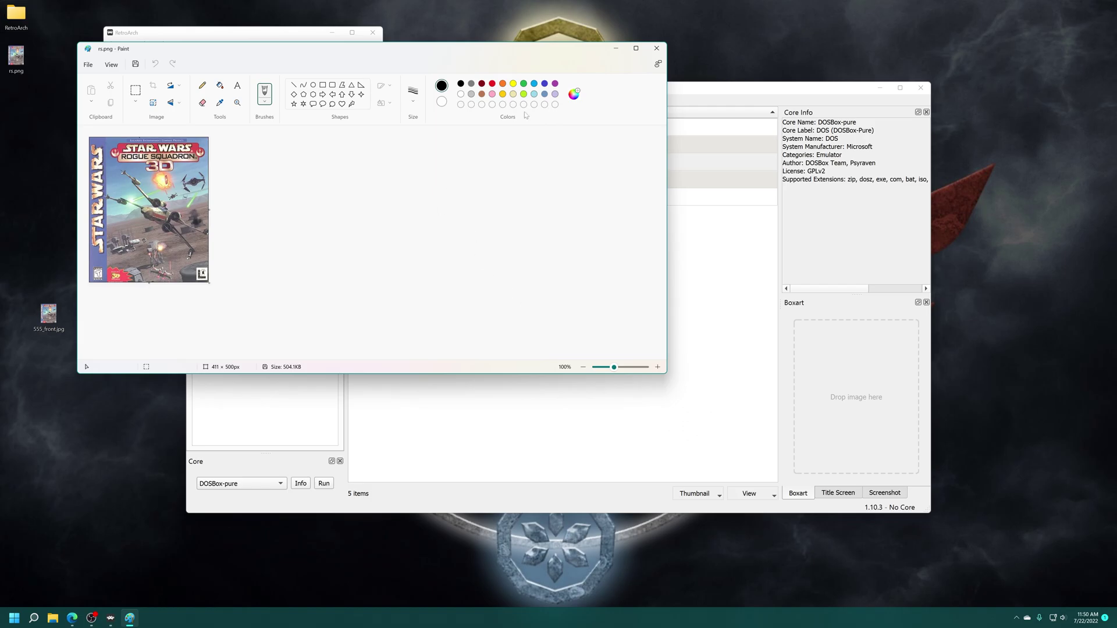
pyautogui.click(657, 48)
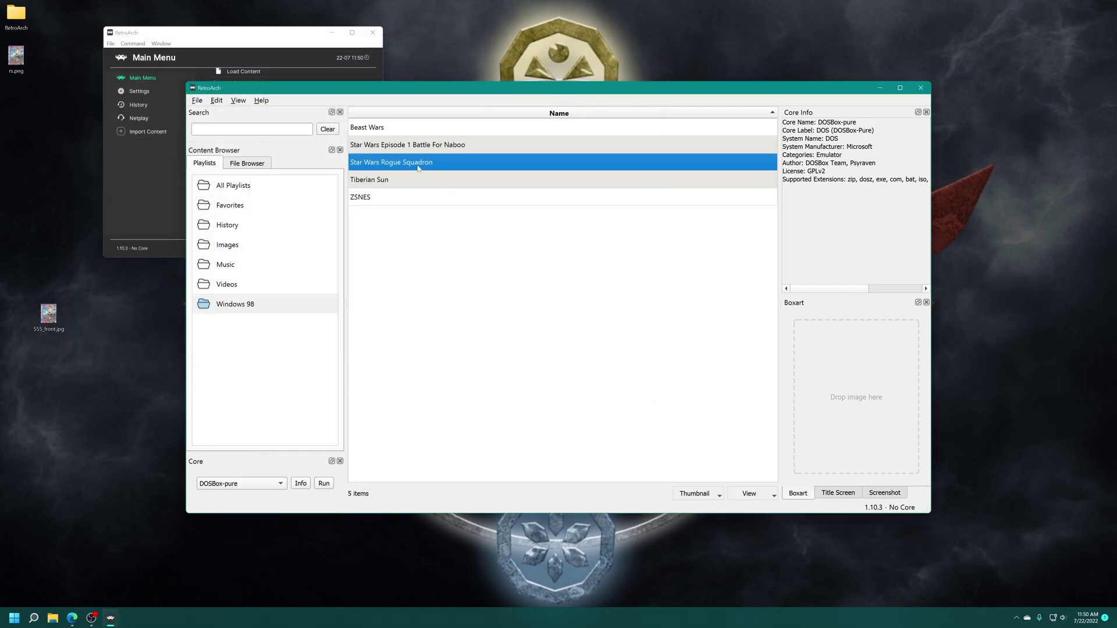
pyautogui.moveTo(16, 56); pyautogui.dragTo(847, 395)
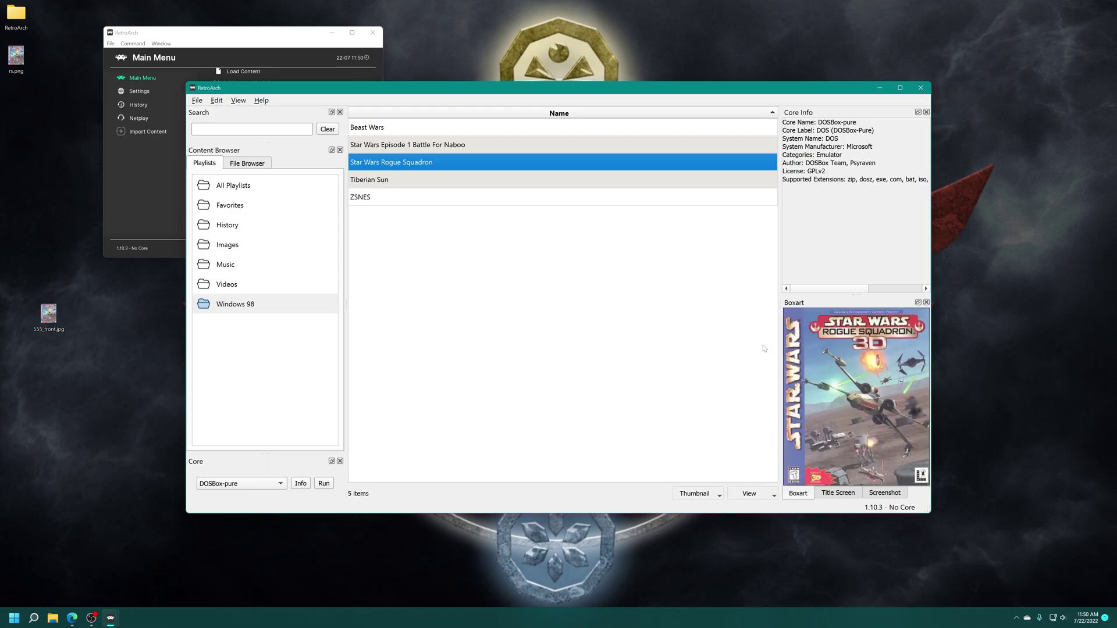
# - Check the boxart of all Windows 98 playlist entries and close the desktop menu window
pyautogui.click(396, 183)
pyautogui.click(388, 197)
pyautogui.click(393, 180)
pyautogui.click(400, 161)
pyautogui.click(400, 147)
pyautogui.click(393, 127)
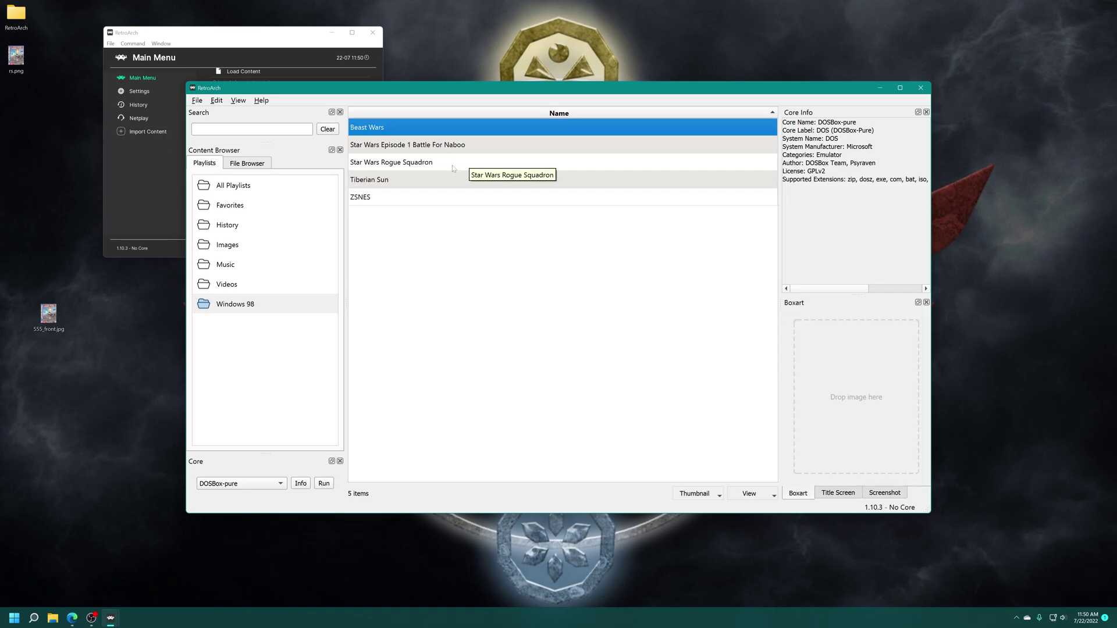
pyautogui.click(921, 88)
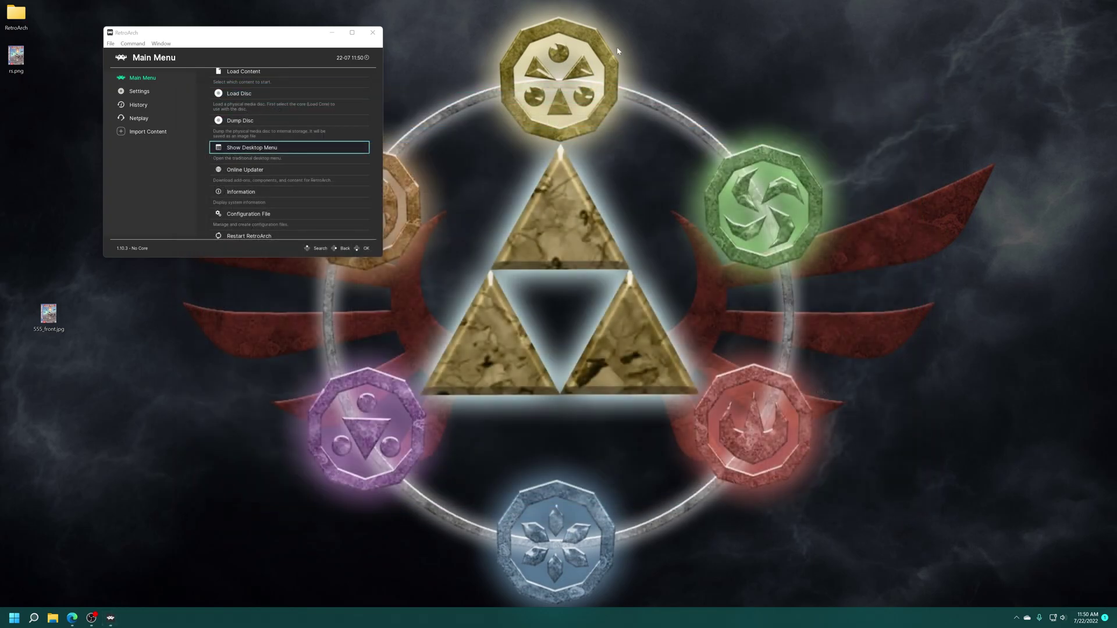
# - Open the Windows 98 playlist in RetroArch's main interface
pyautogui.press('Down')
pyautogui.press('Down')
pyautogui.press('Down')
pyautogui.press('Down')
pyautogui.press('Down')
pyautogui.press('Down')
pyautogui.press('Return')
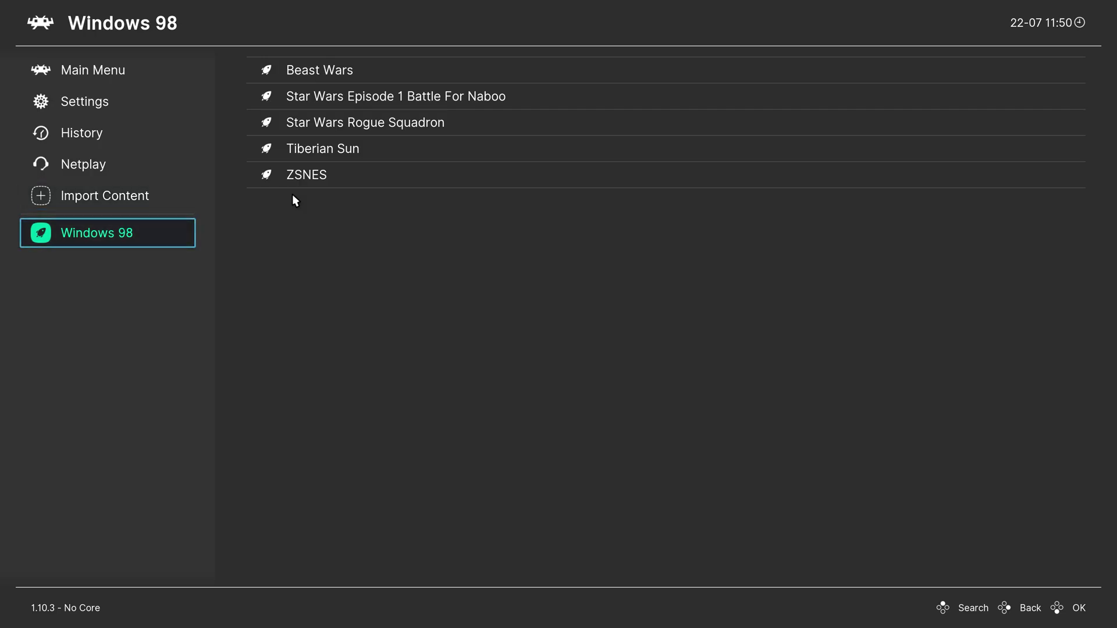
# - Browse the thumbnails of the Windows 98 playlist entries, ending on Beast Wars
pyautogui.press('Right')
pyautogui.press('Down')
pyautogui.press('Down')
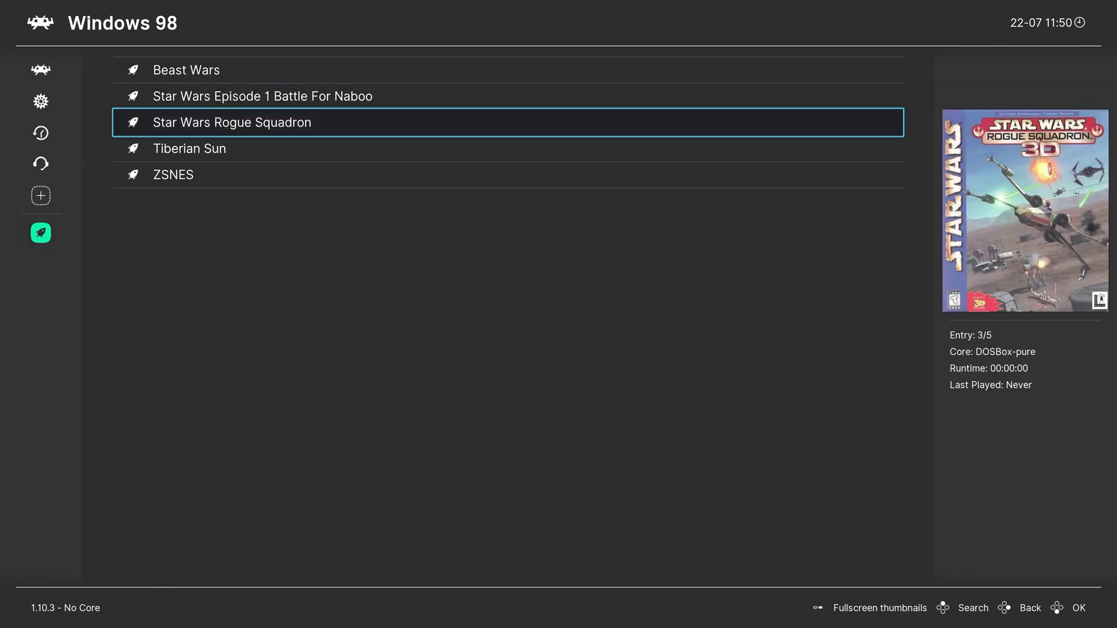
pyautogui.press('Down')
pyautogui.press('Down')
pyautogui.press('Down')
pyautogui.press('Down')
pyautogui.press('Down')
pyautogui.press('Up')
pyautogui.press('Up')
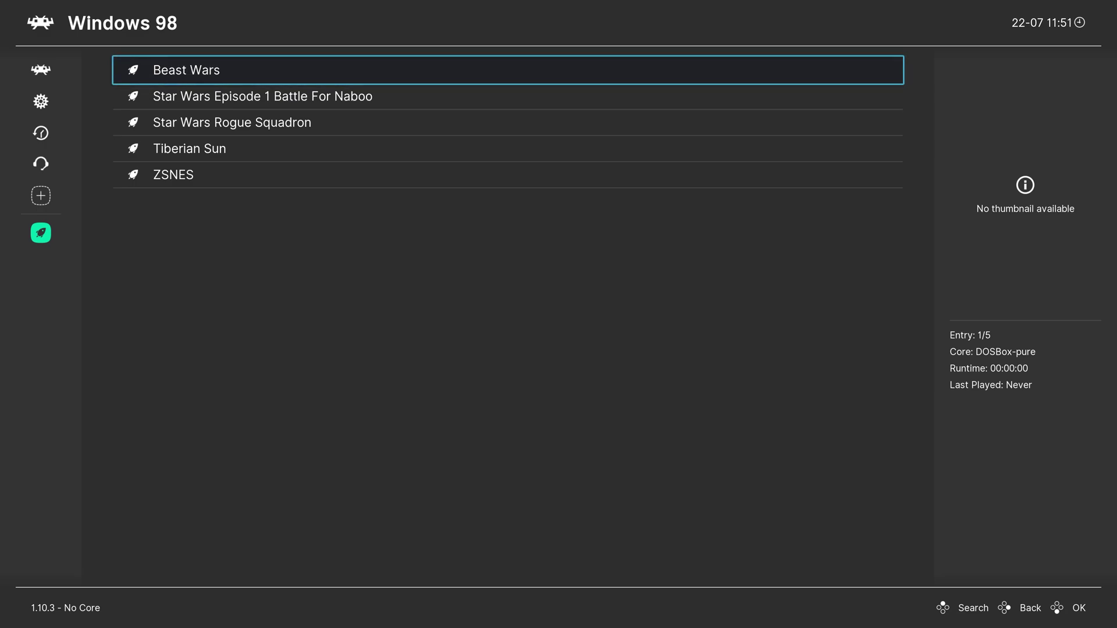
# - Launch Beast Wars and choose to run an installed operating system from the DOSBox Pure start menu
pyautogui.press('Return')
pyautogui.press('Return')
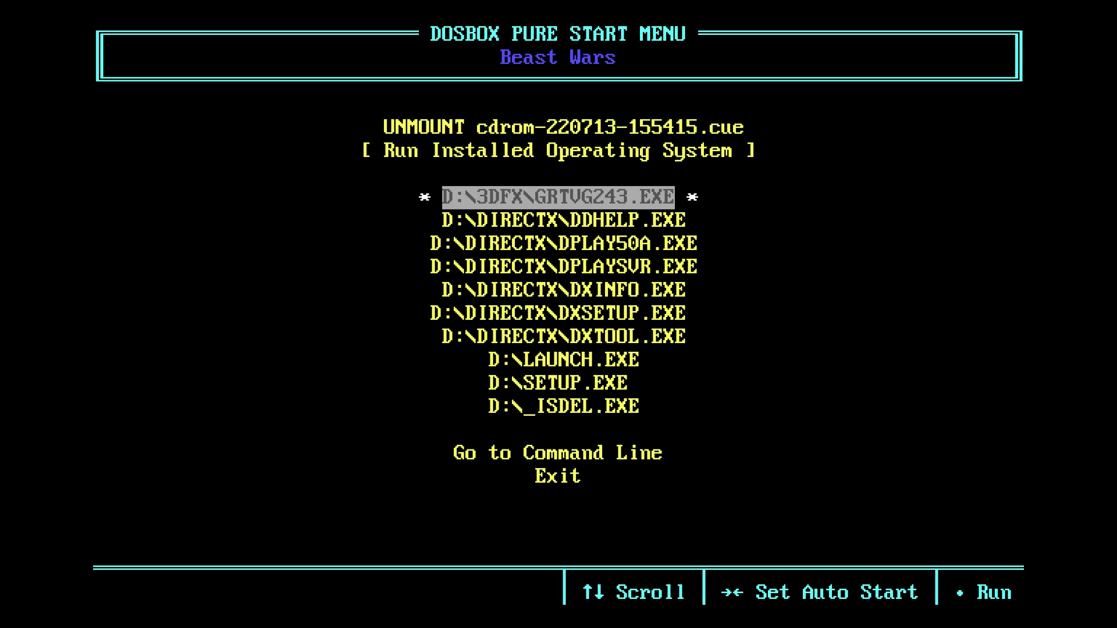
pyautogui.press('Up')
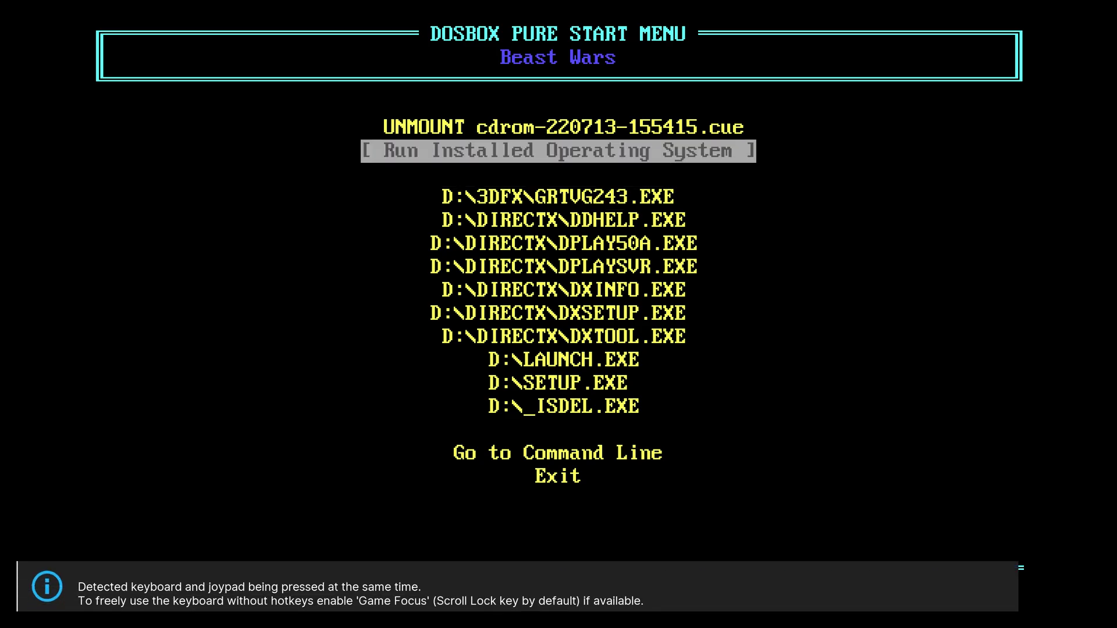
pyautogui.press('Return')
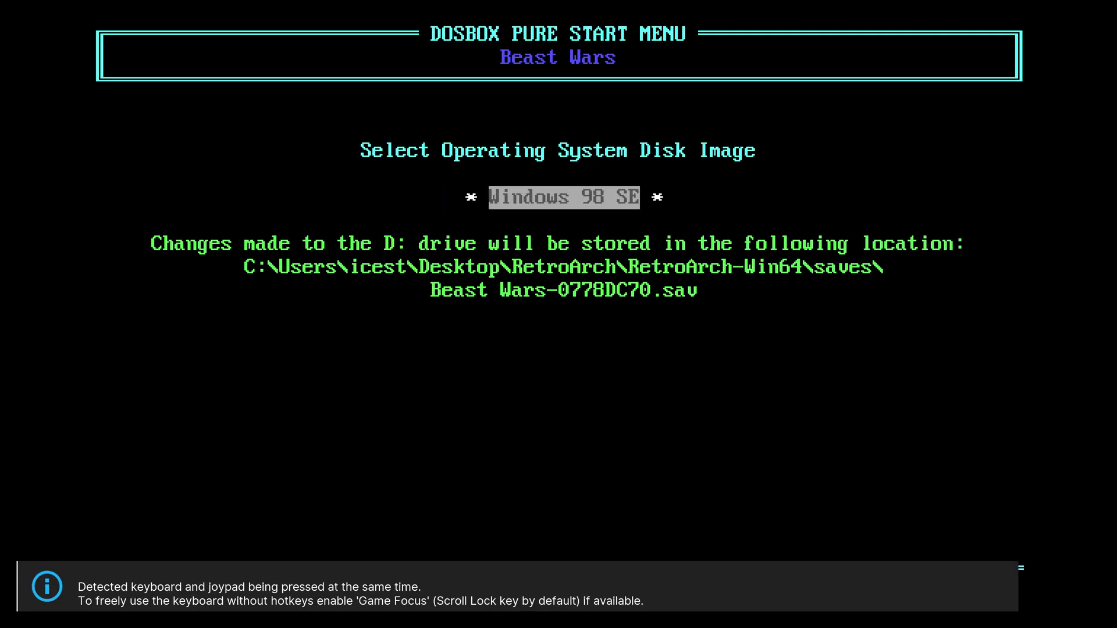
# - Enable Game Focus, set the Windows 98 SE disk image to auto start, and boot it
pyautogui.press('Scroll_Lock')
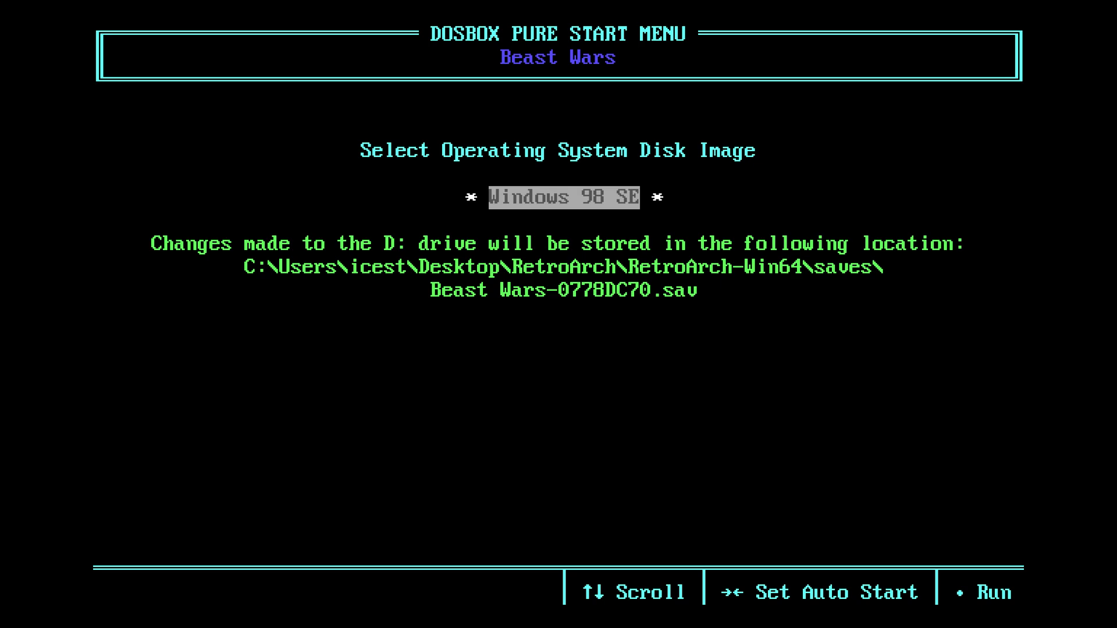
pyautogui.press('Right')
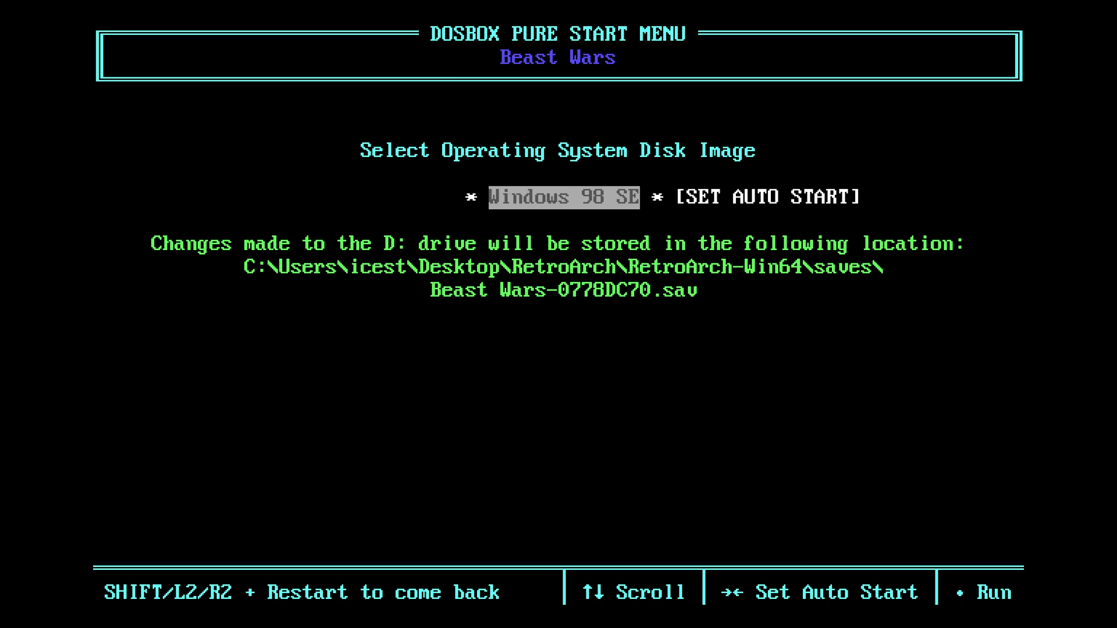
pyautogui.press('Return')
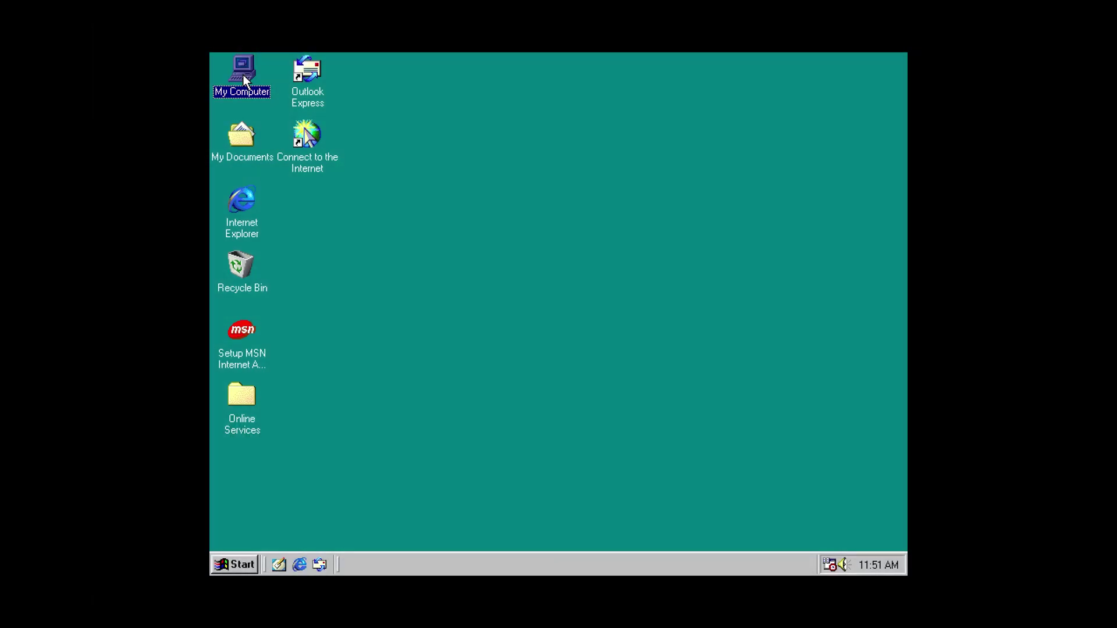
# - Look at the files on the Beast w-zip (D:) drive and return to My Computer
pyautogui.doubleClick(244, 78)
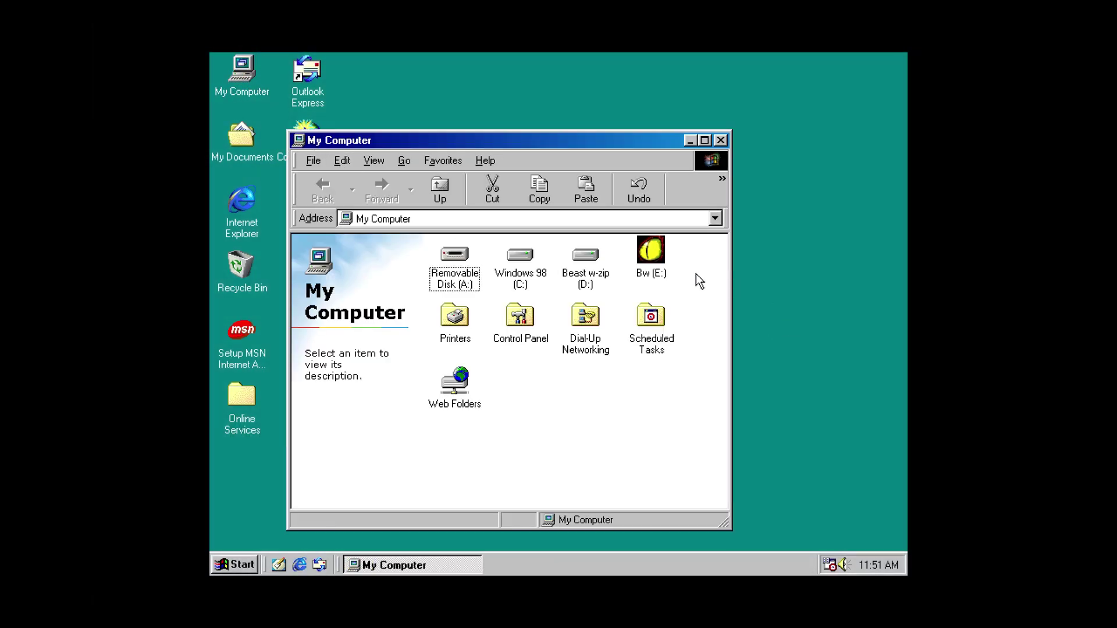
pyautogui.doubleClick(590, 256)
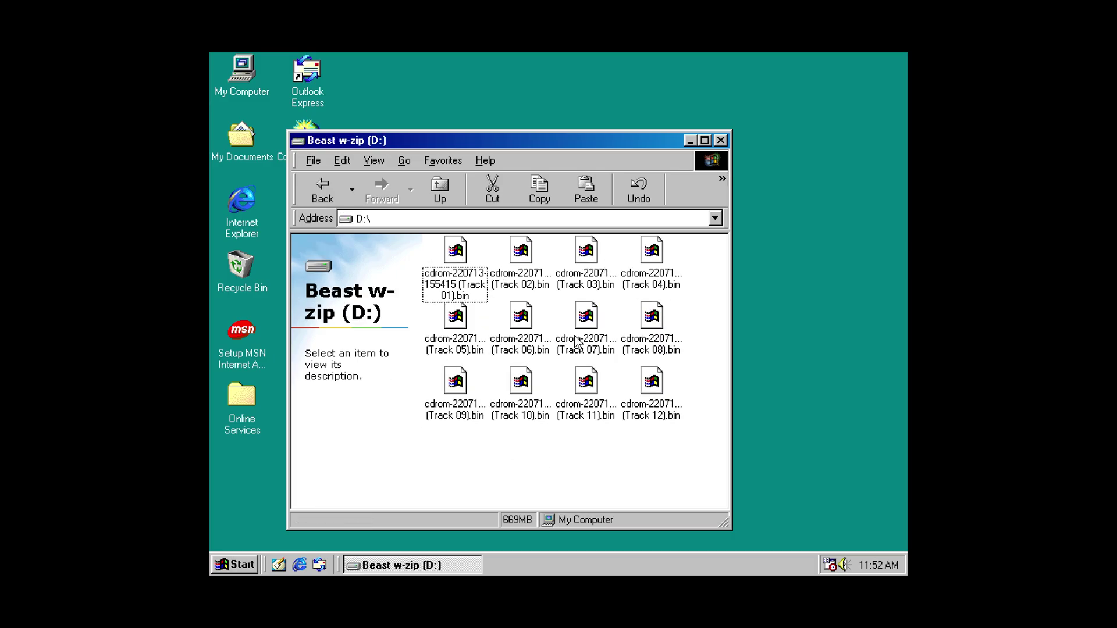
pyautogui.click(456, 191)
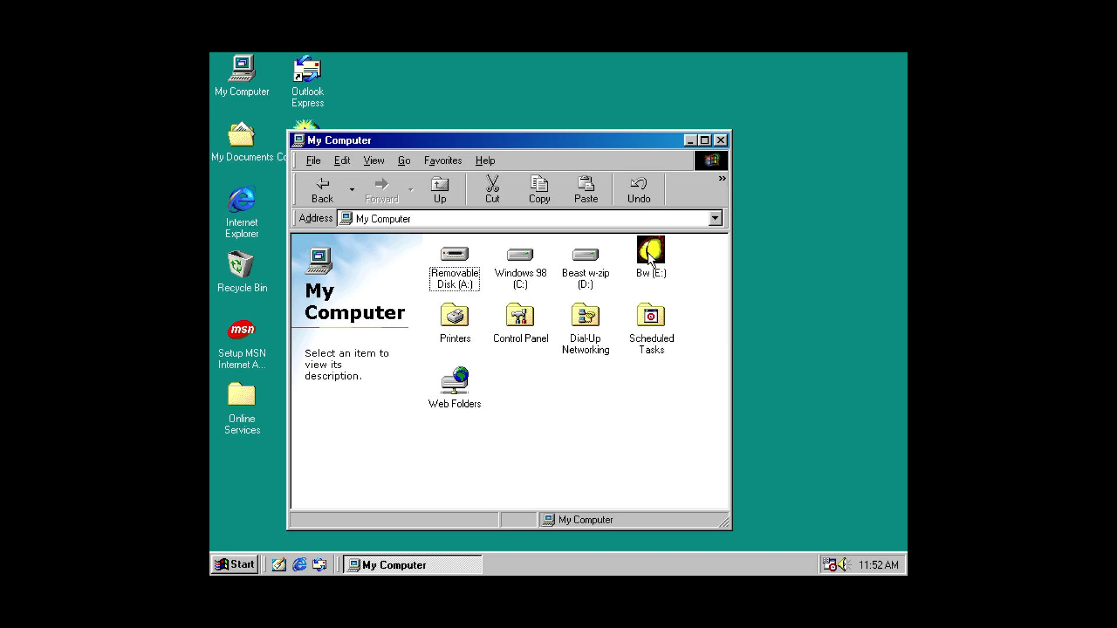
# - Run the BeastWars setup from the Bw (E:) disc in English (United States) and install the game to d:\Beast Wars
pyautogui.click(647, 252)
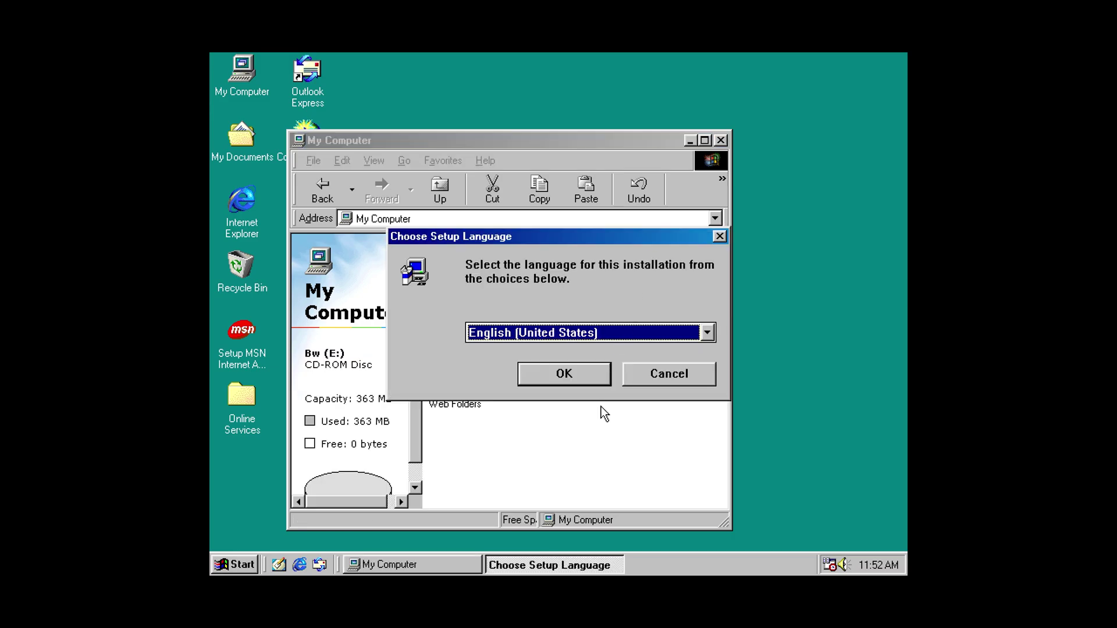
pyautogui.click(564, 374)
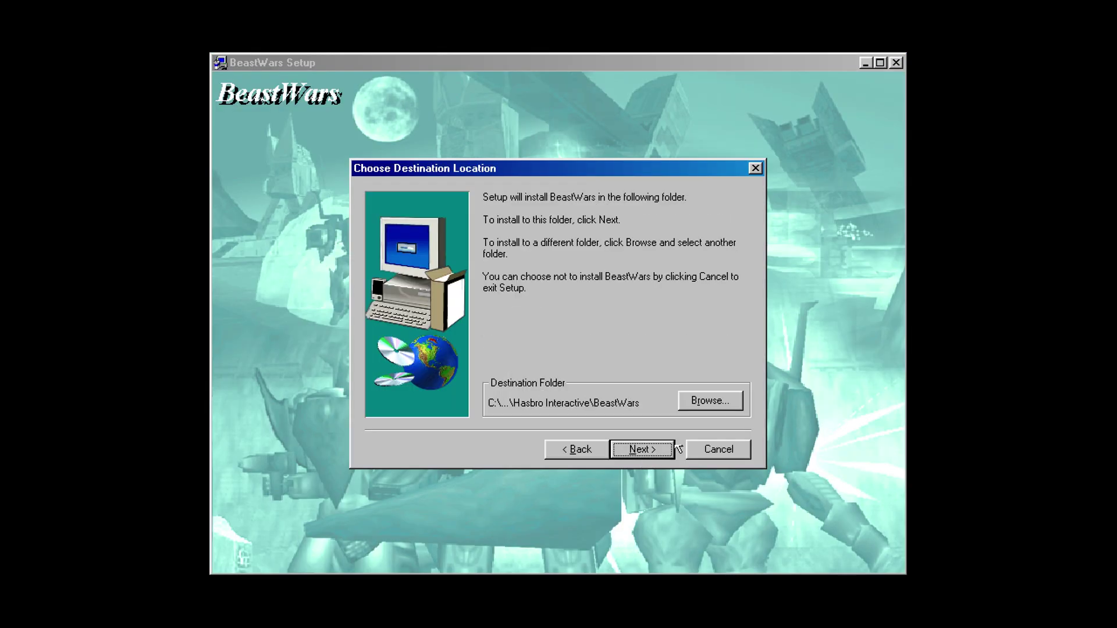
pyautogui.click(713, 401)
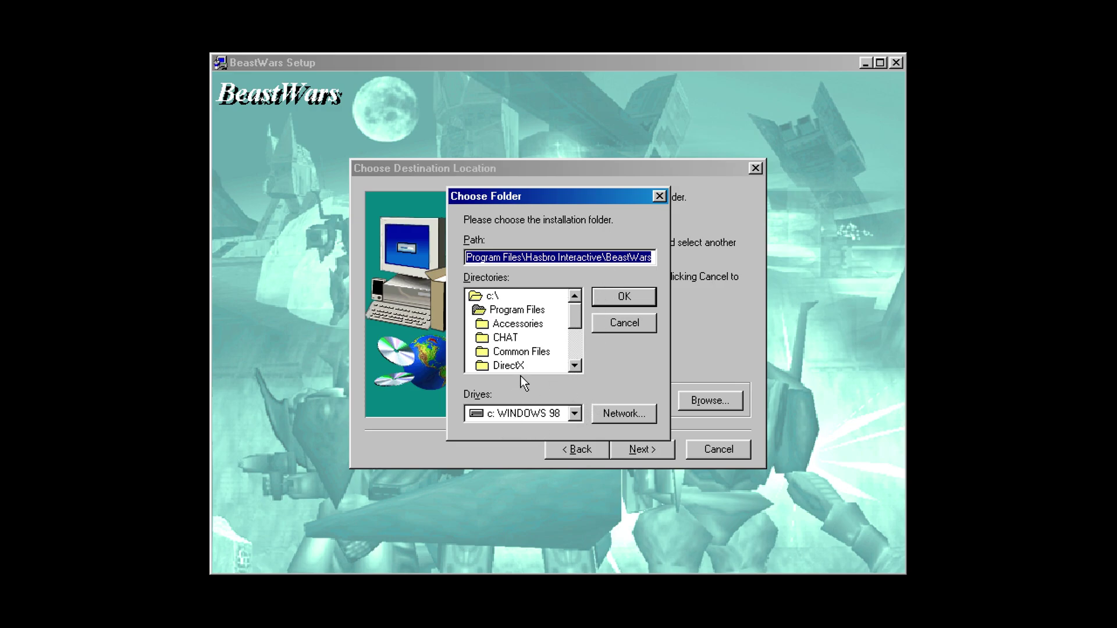
pyautogui.click(575, 411)
pyautogui.click(512, 459)
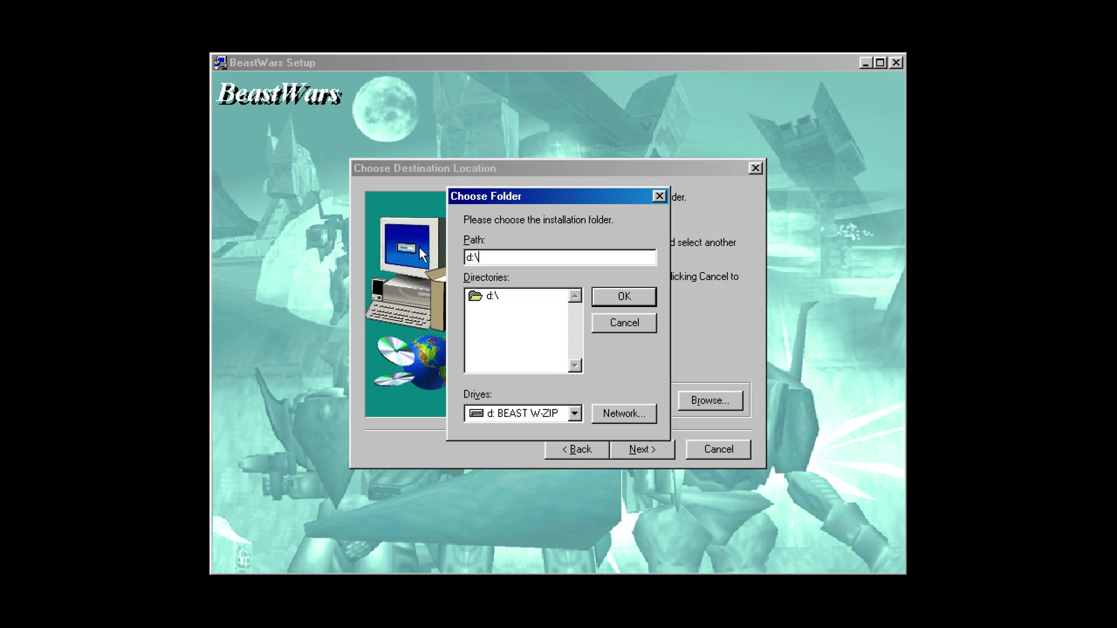
pyautogui.write('Beast Wars')
pyautogui.press('Return')
pyautogui.press('Return')
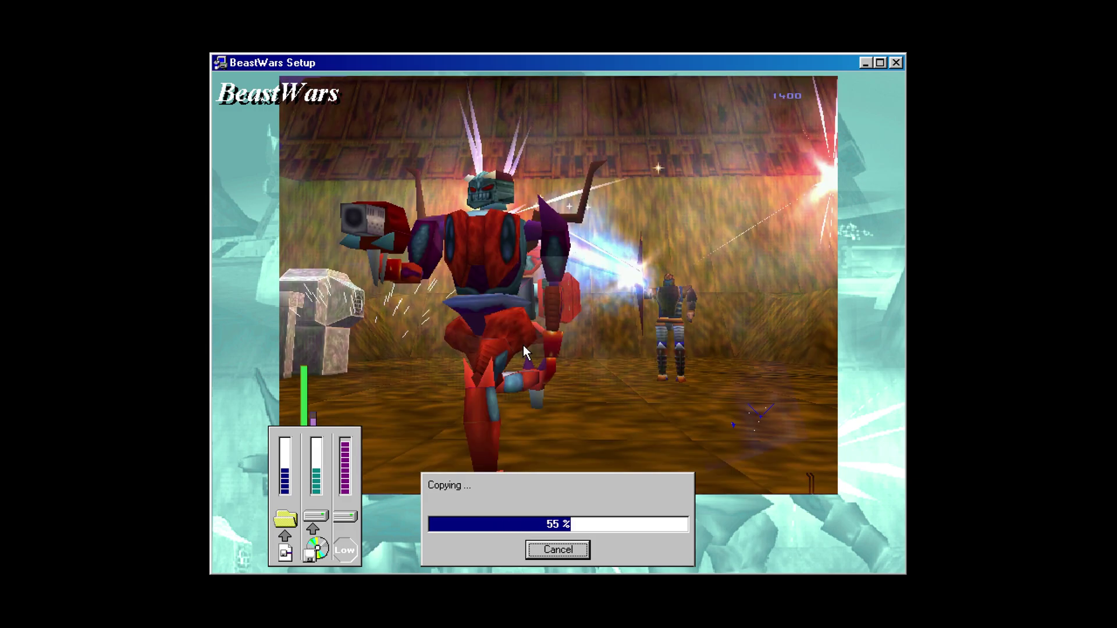
pyautogui.press('Return')
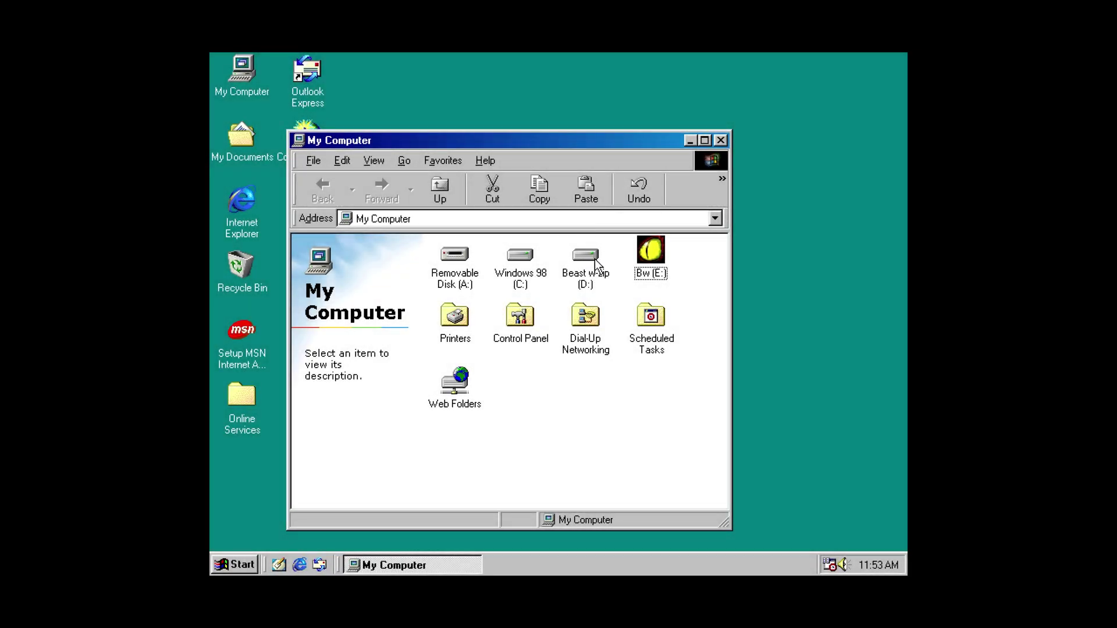
# - Run bw.exe from the Beast Wars folder on the Beast w-zip (D:) drive
pyautogui.doubleClick(596, 263)
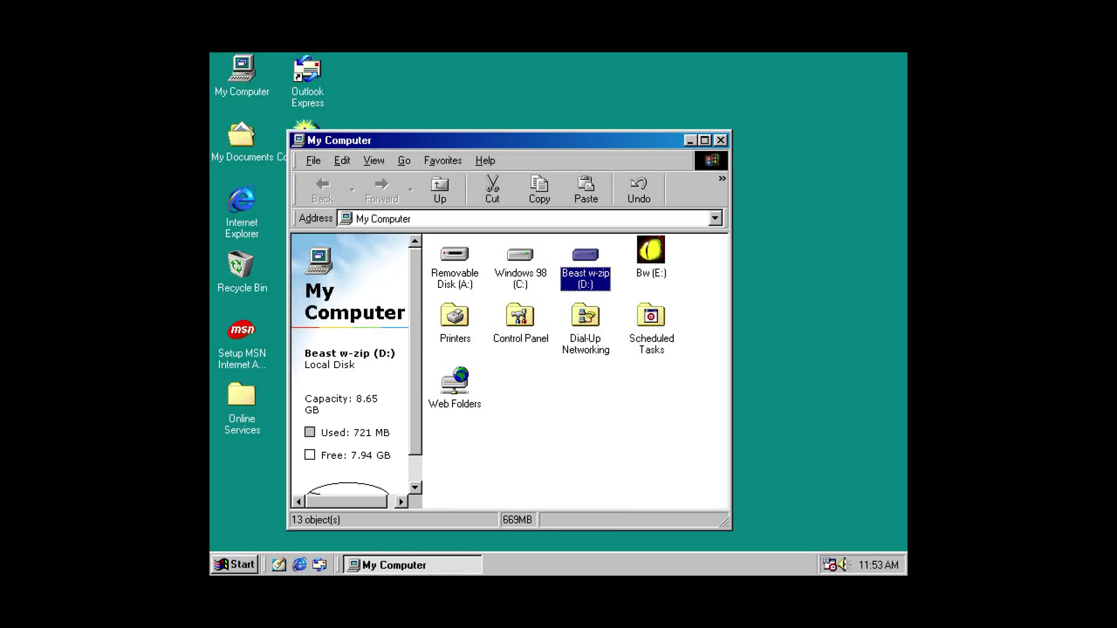
pyautogui.click(468, 262)
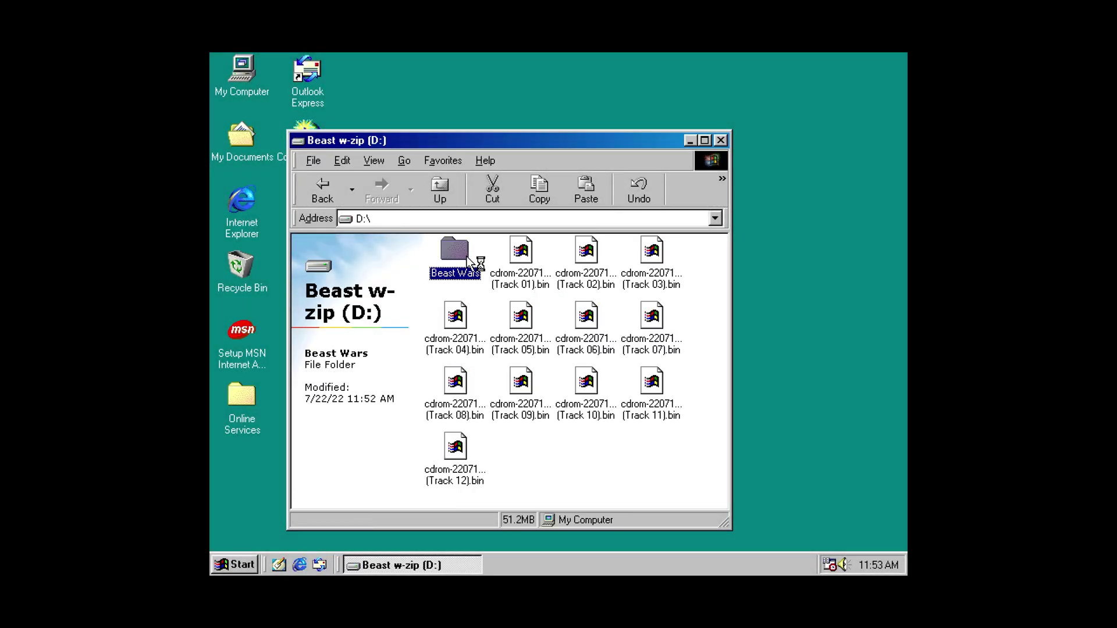
pyautogui.doubleClick(465, 256)
pyautogui.click(589, 265)
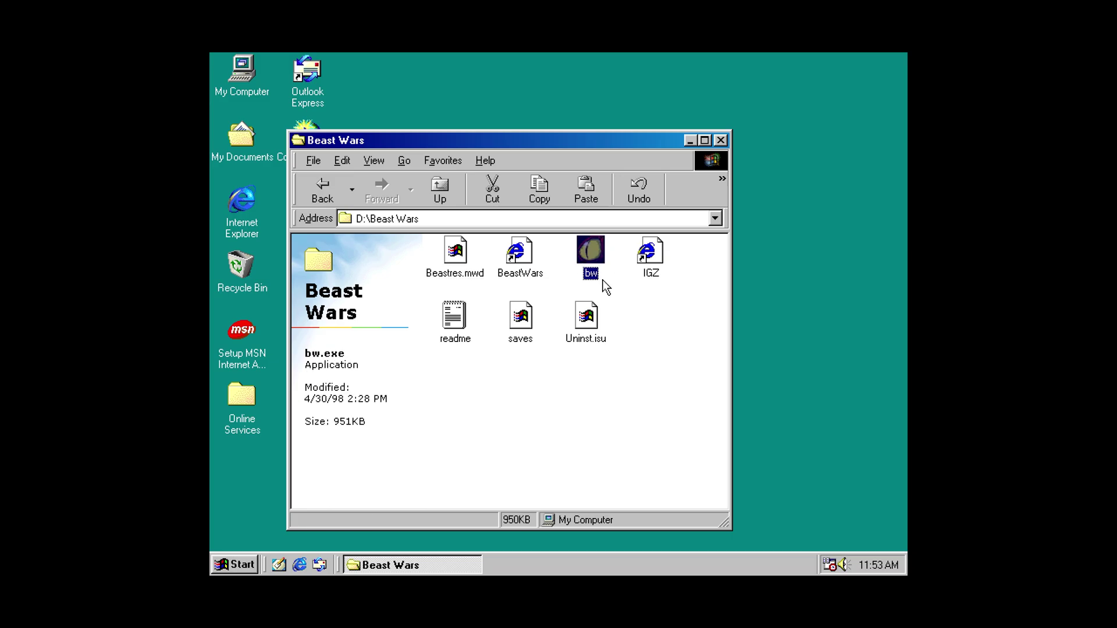
pyautogui.doubleClick(589, 256)
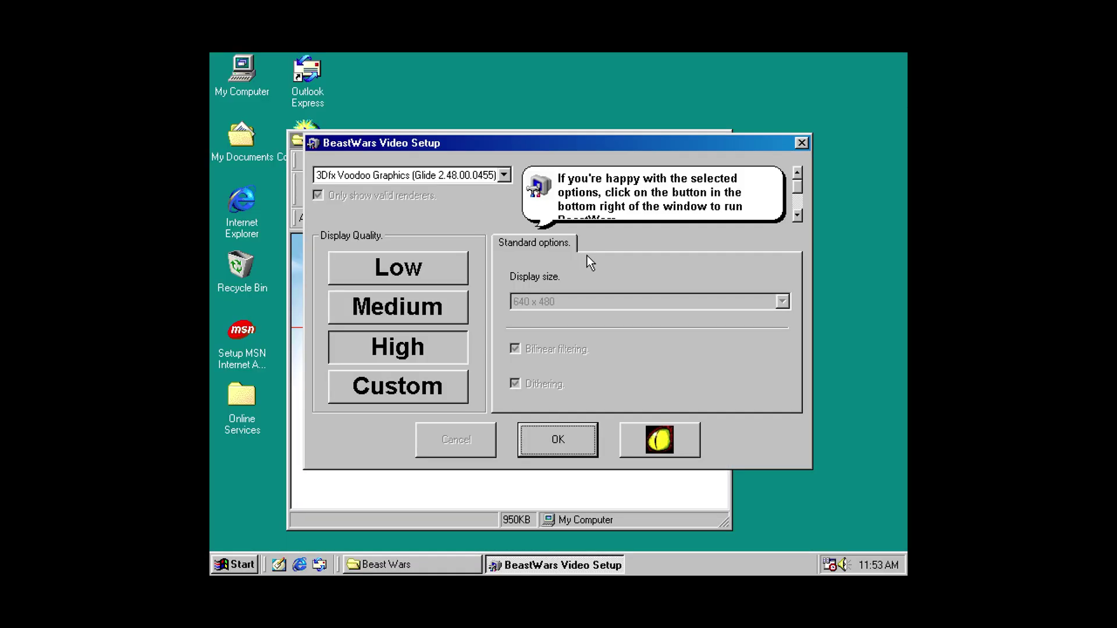
# - Select the 3Dfx Voodoo Graphics (Glide) renderer, try Custom quality at 640 x 480, and settle on High display quality
pyautogui.click(489, 175)
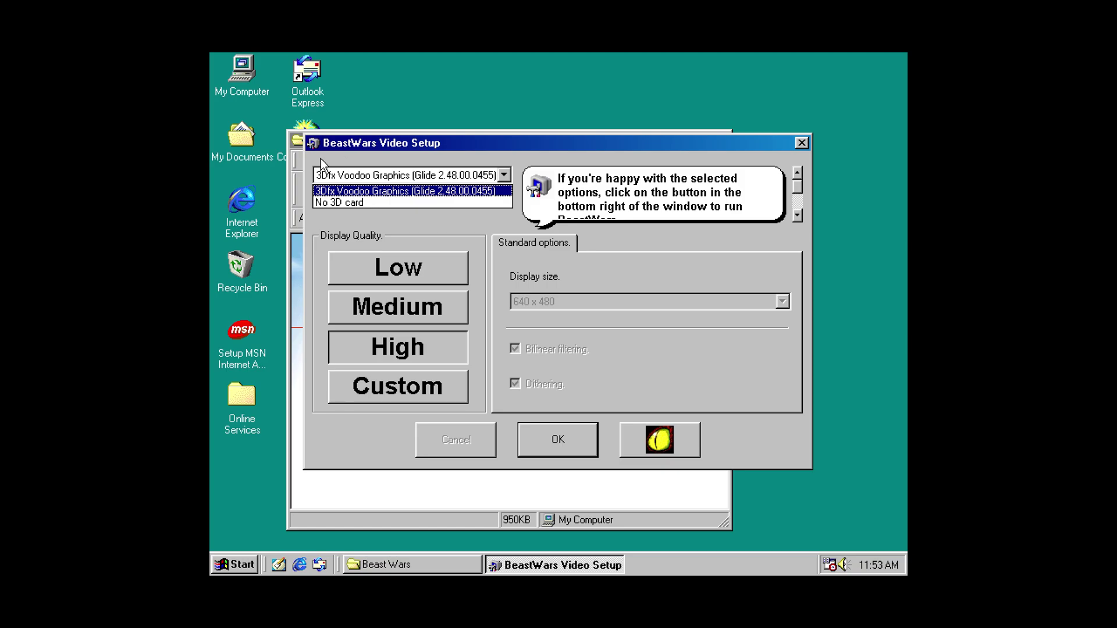
pyautogui.click(355, 192)
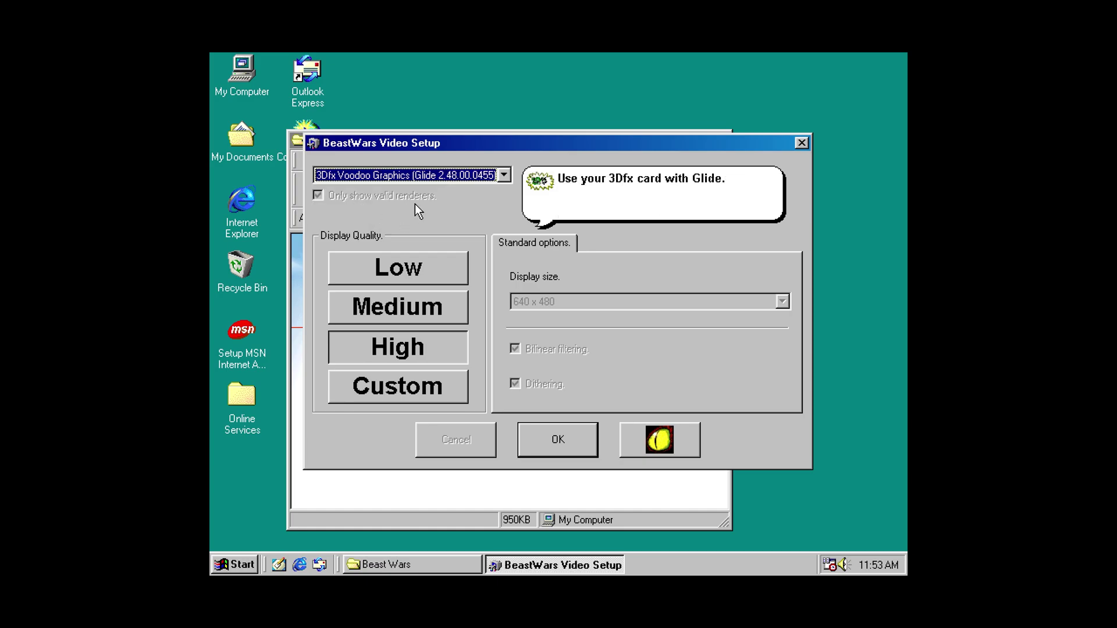
pyautogui.click(408, 381)
pyautogui.click(718, 303)
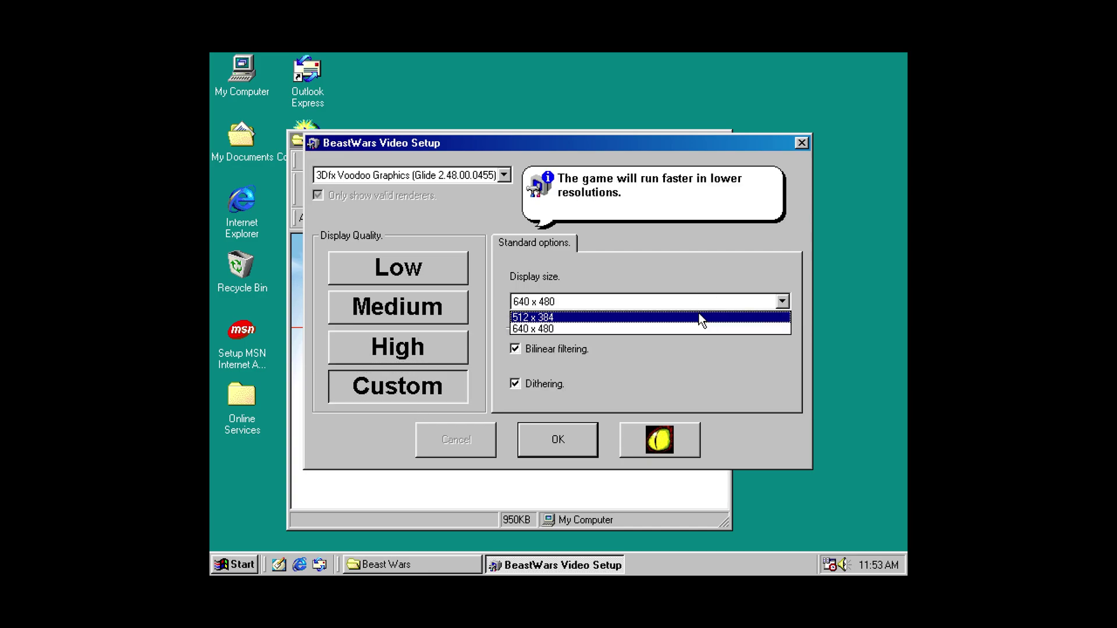
pyautogui.click(663, 330)
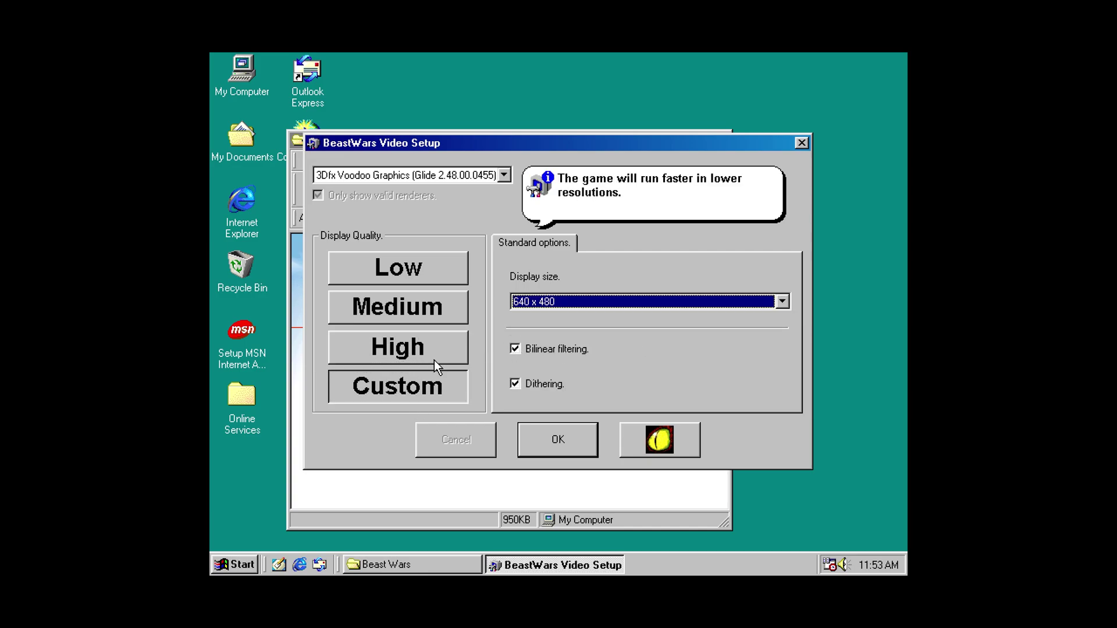
pyautogui.click(456, 355)
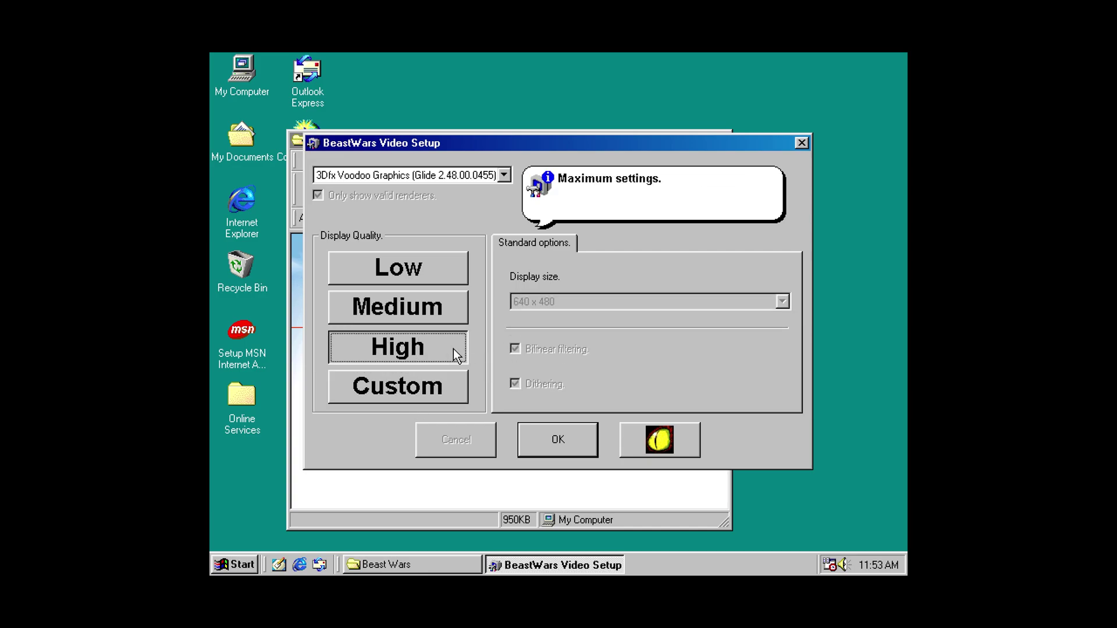
# - Start Beast Wars with the chosen video settings and select the United States flag as the language
pyautogui.click(671, 445)
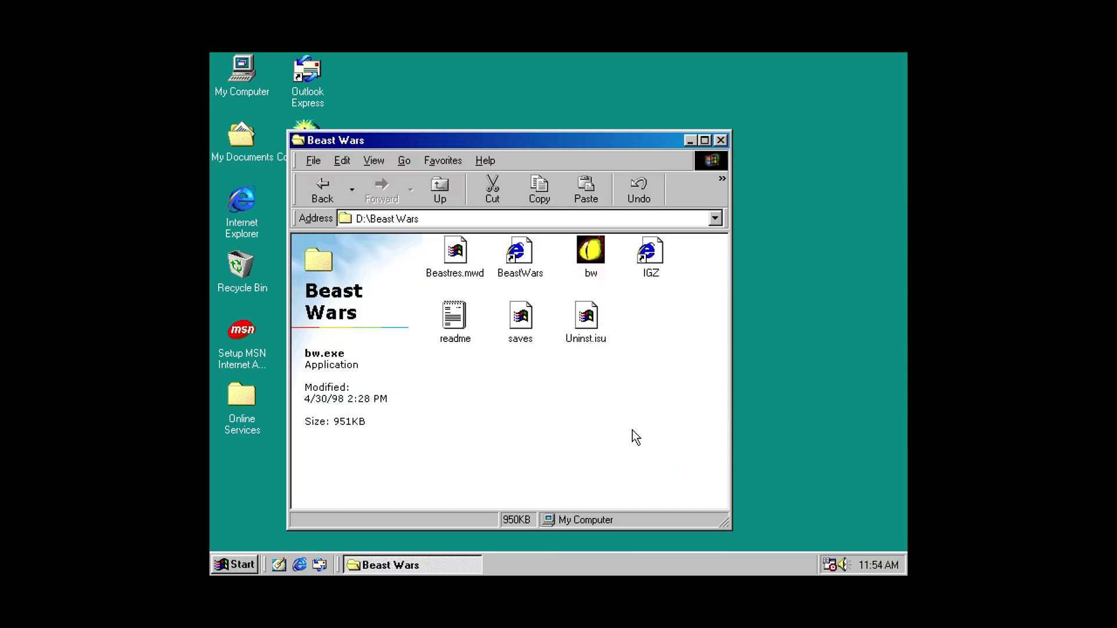
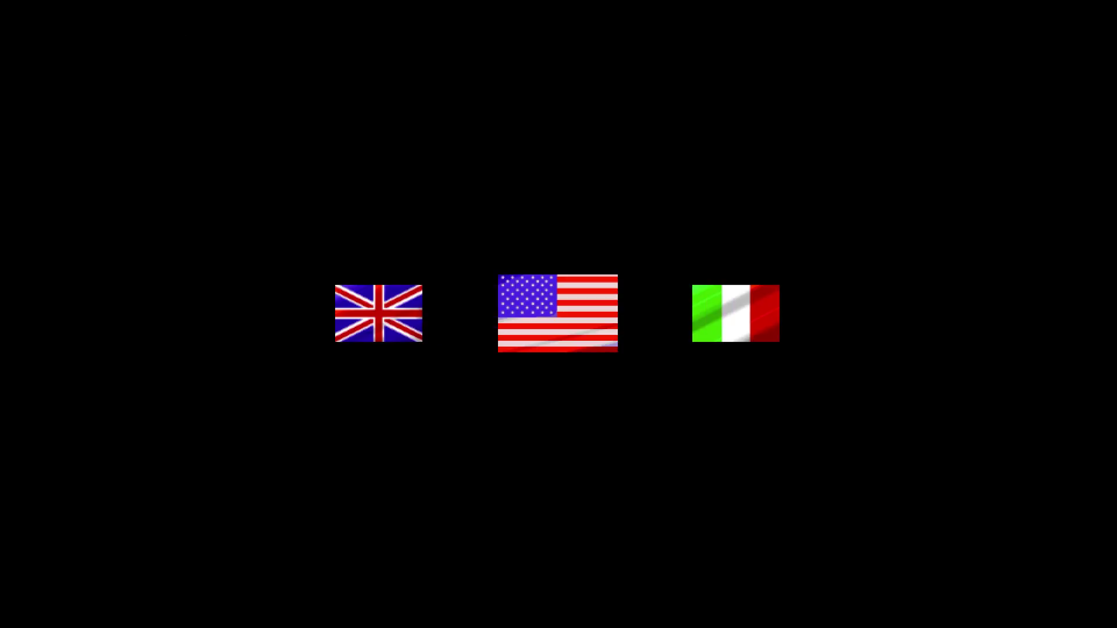
pyautogui.press('Return')
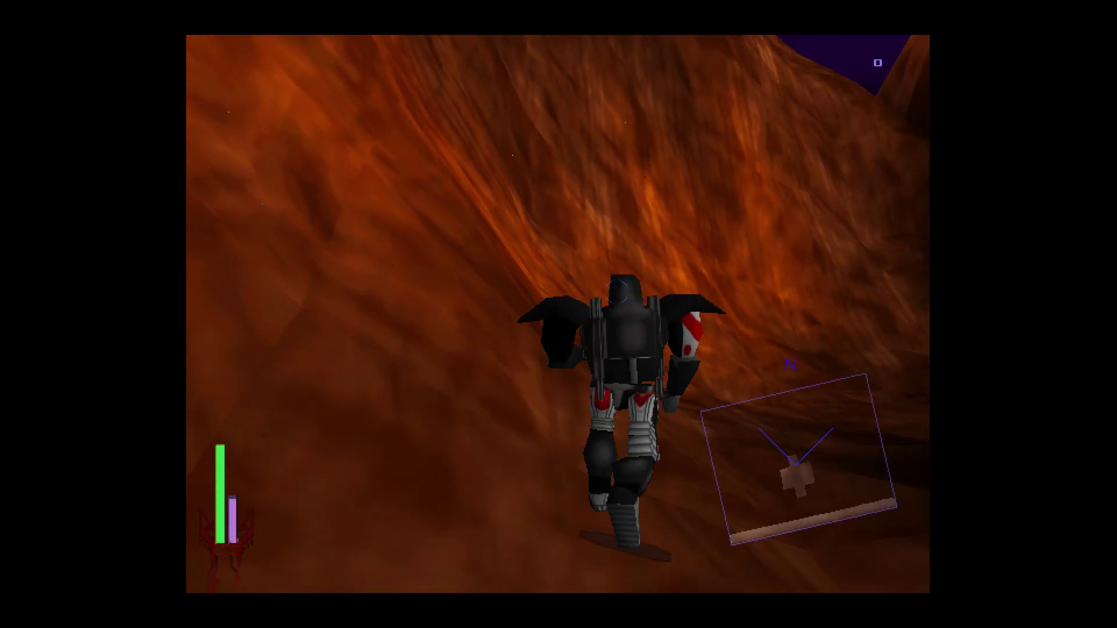
pyautogui.press('Right')
pyautogui.press('Right')
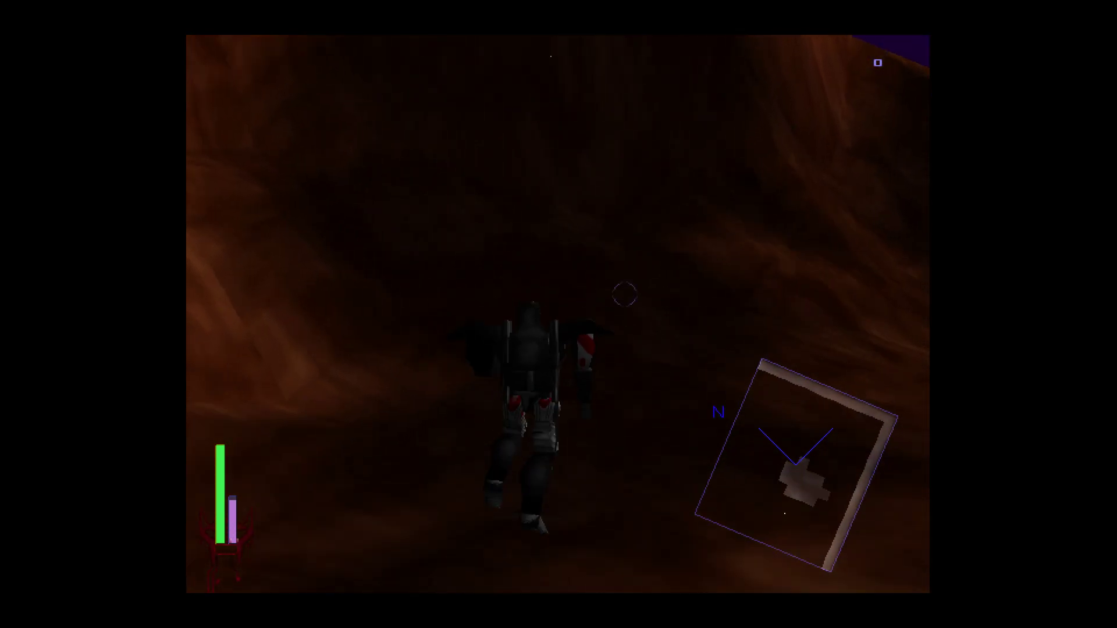
pyautogui.press('Right')
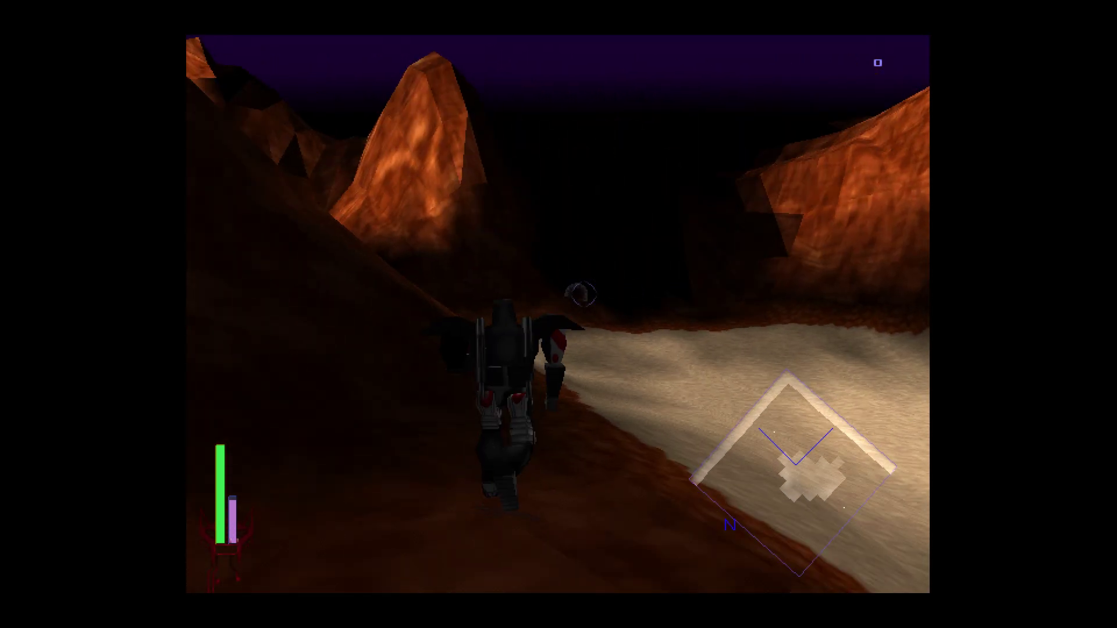
pyautogui.press('Right')
pyautogui.press('Left')
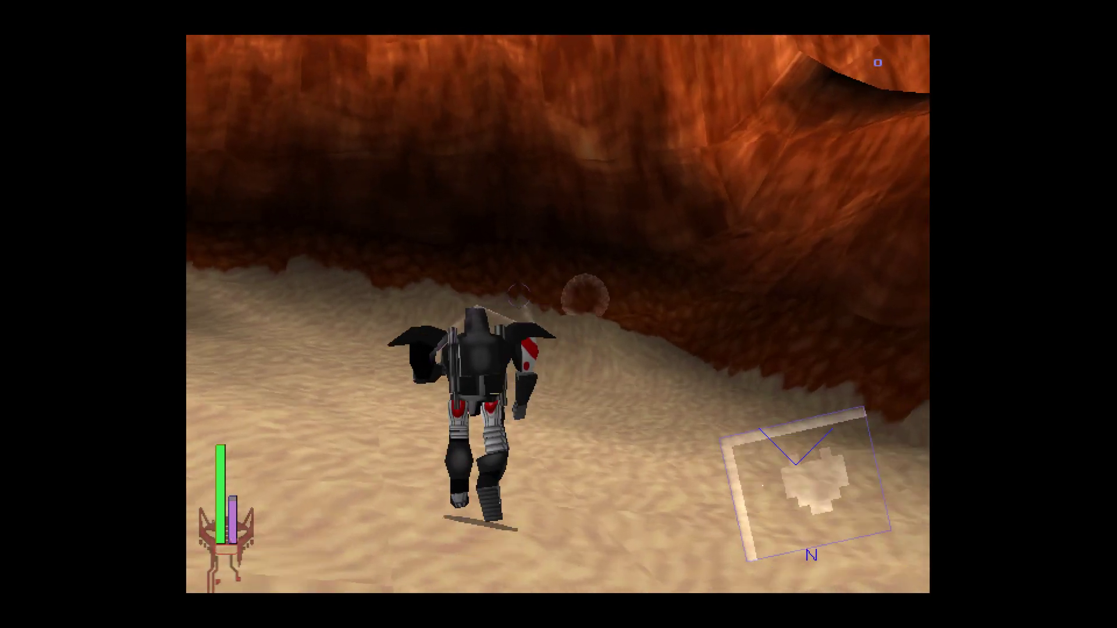
pyautogui.press('Left')
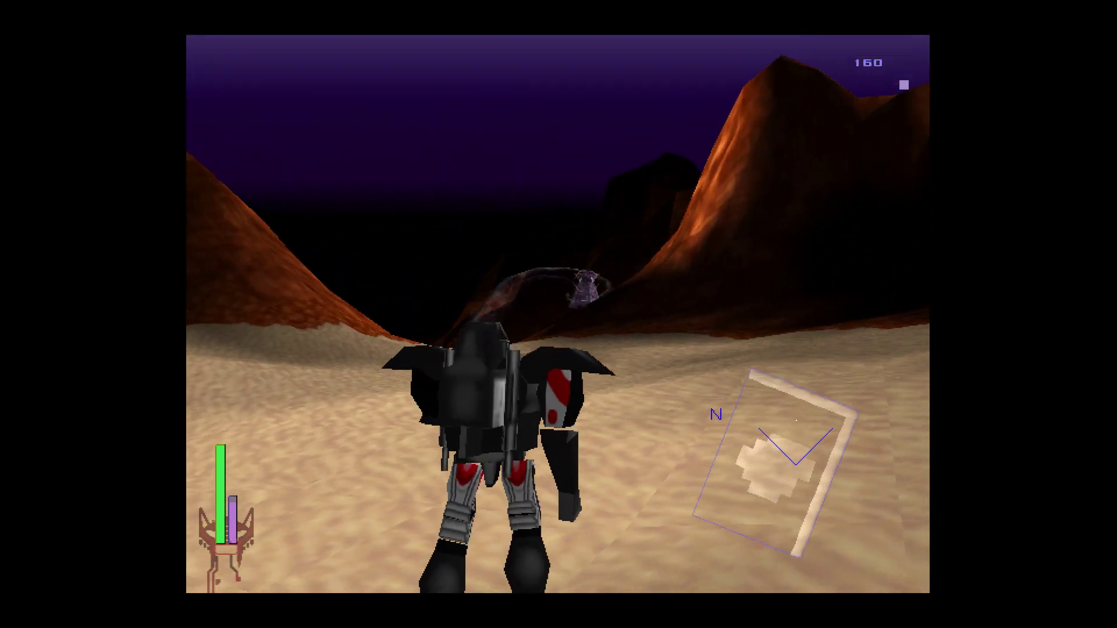
pyautogui.press('Right')
pyautogui.press('Left')
pyautogui.press('space')
pyautogui.press('Right')
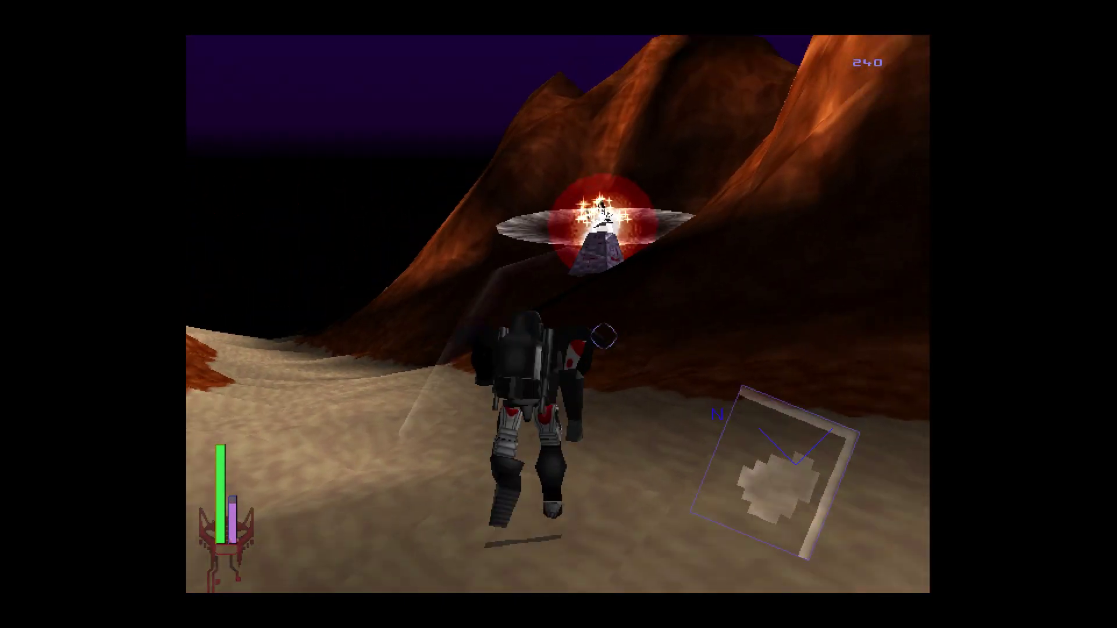
pyautogui.press('Left')
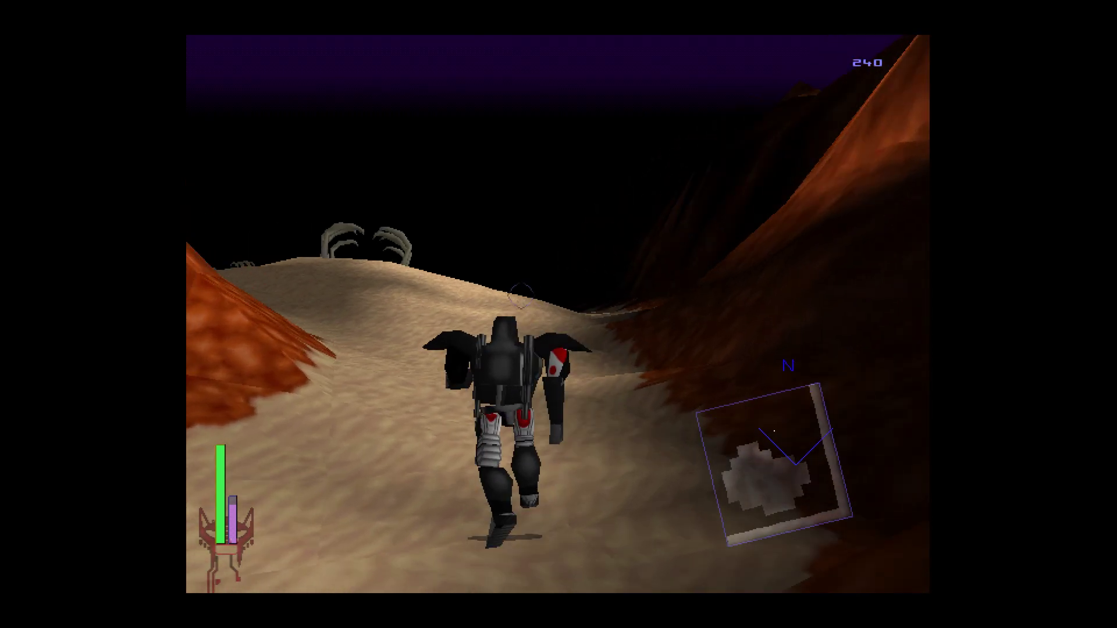
pyautogui.press('Left')
pyautogui.press('space')
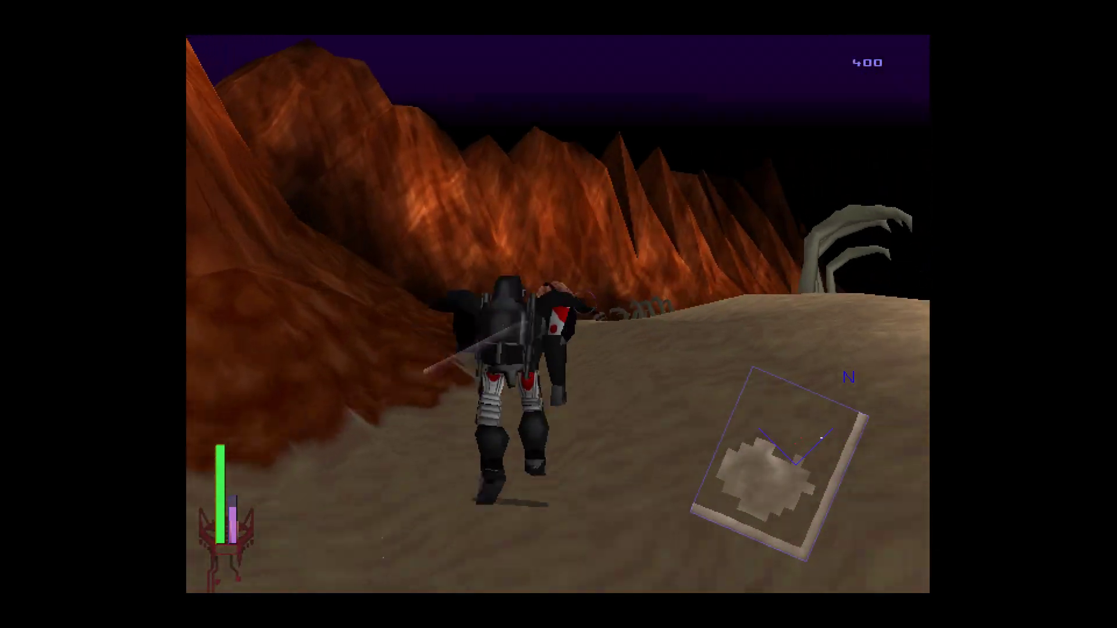
pyautogui.press('Up')
pyautogui.press('space')
pyautogui.press('Left')
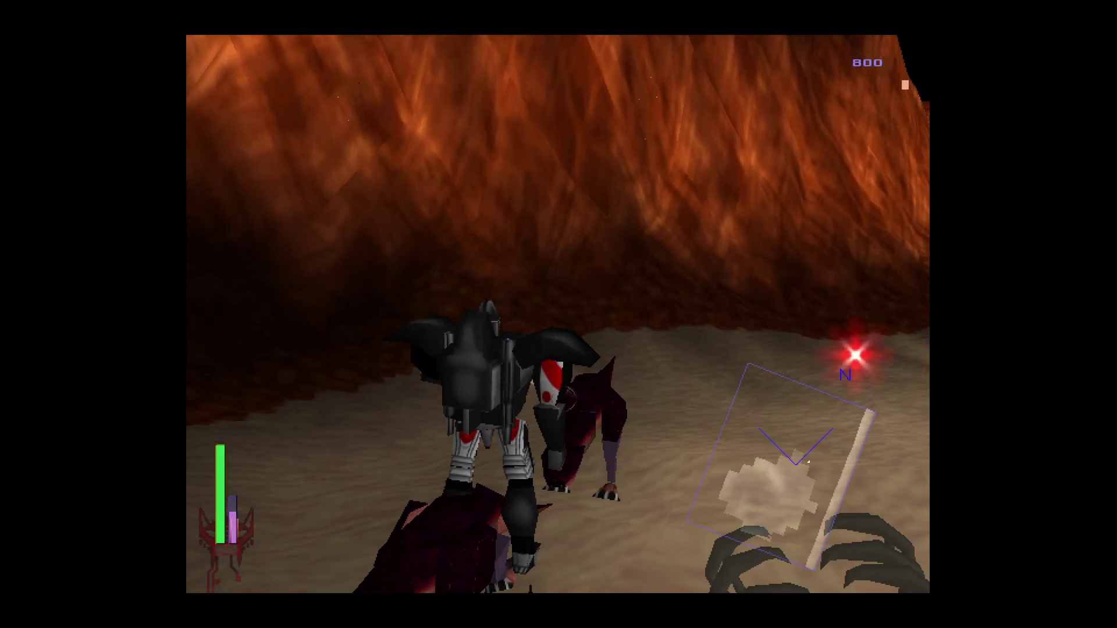
pyautogui.press('space')
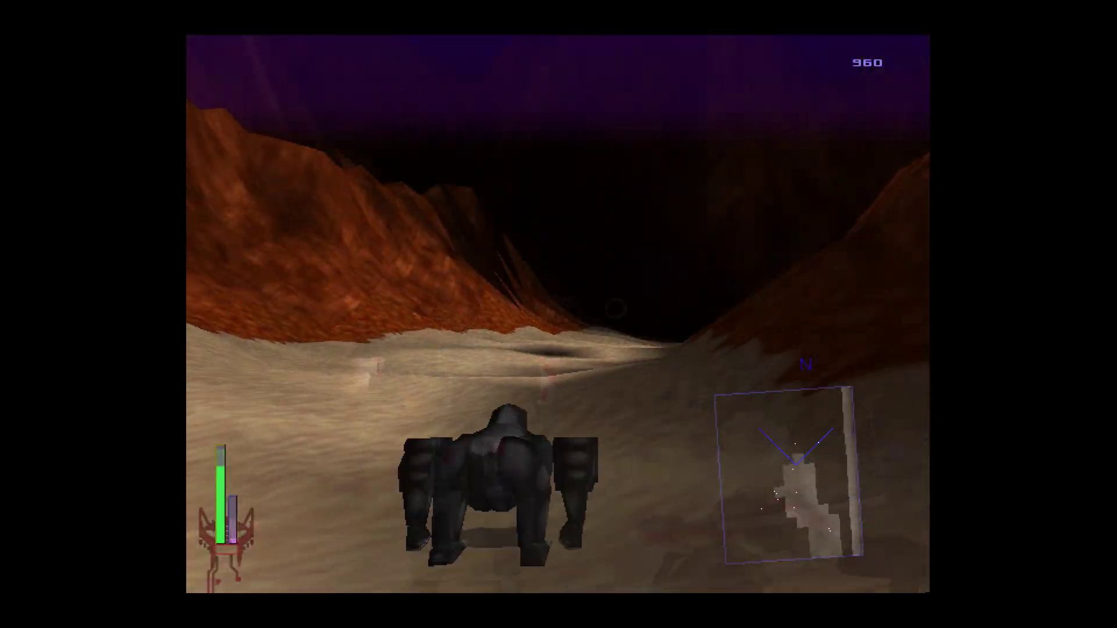
pyautogui.press('Up')
pyautogui.press('Right')
pyautogui.press('space')
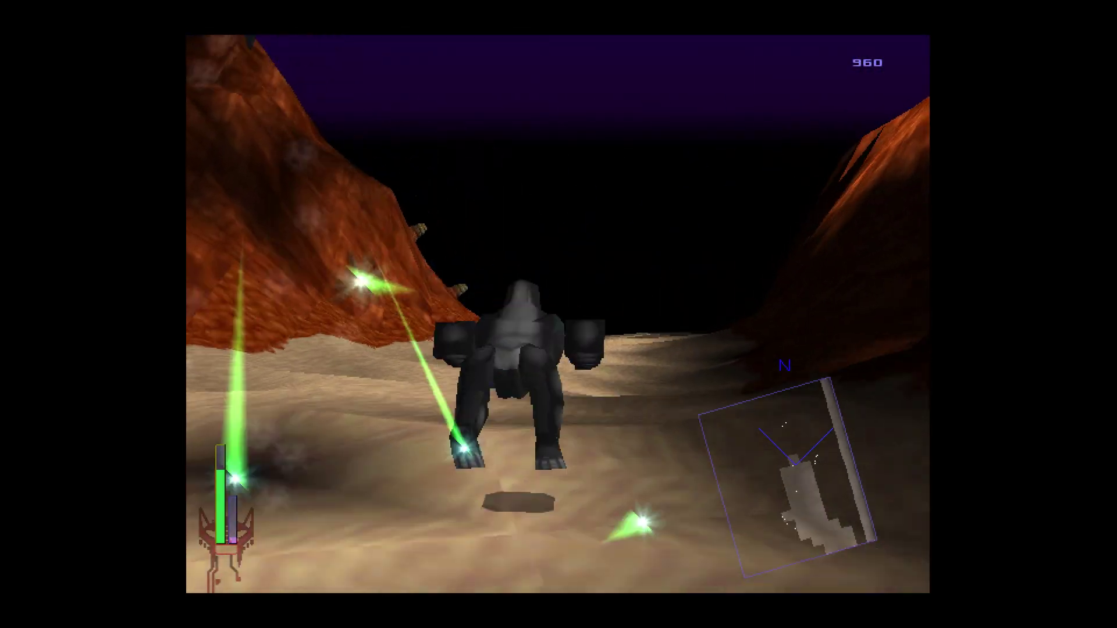
pyautogui.press('Right')
pyautogui.press('Up')
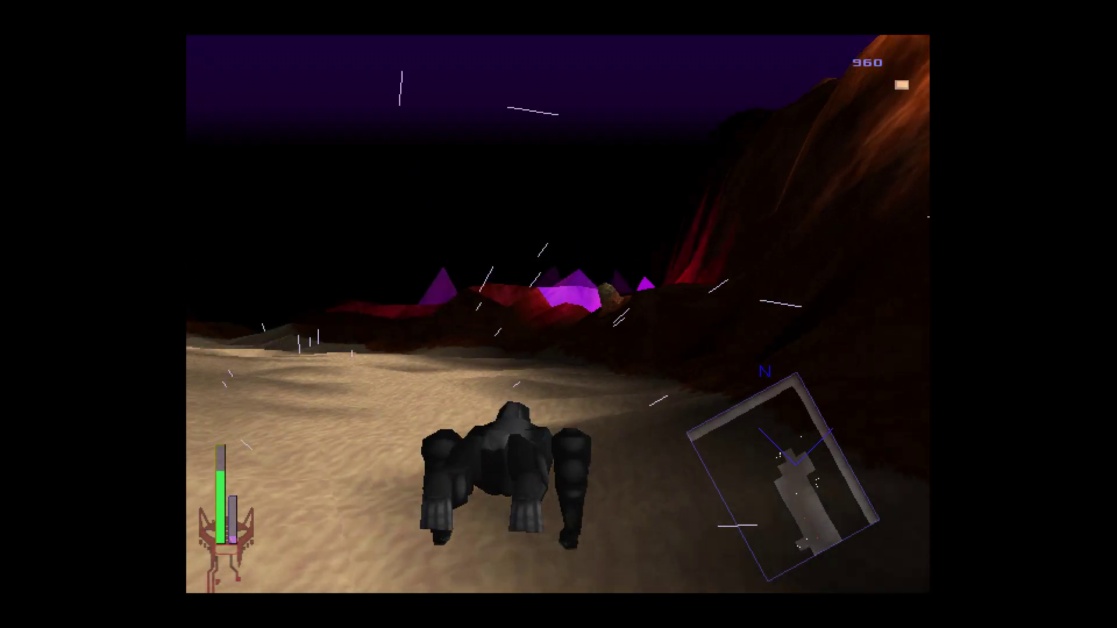
pyautogui.press('Left')
pyautogui.press('Left')
pyautogui.press('Up')
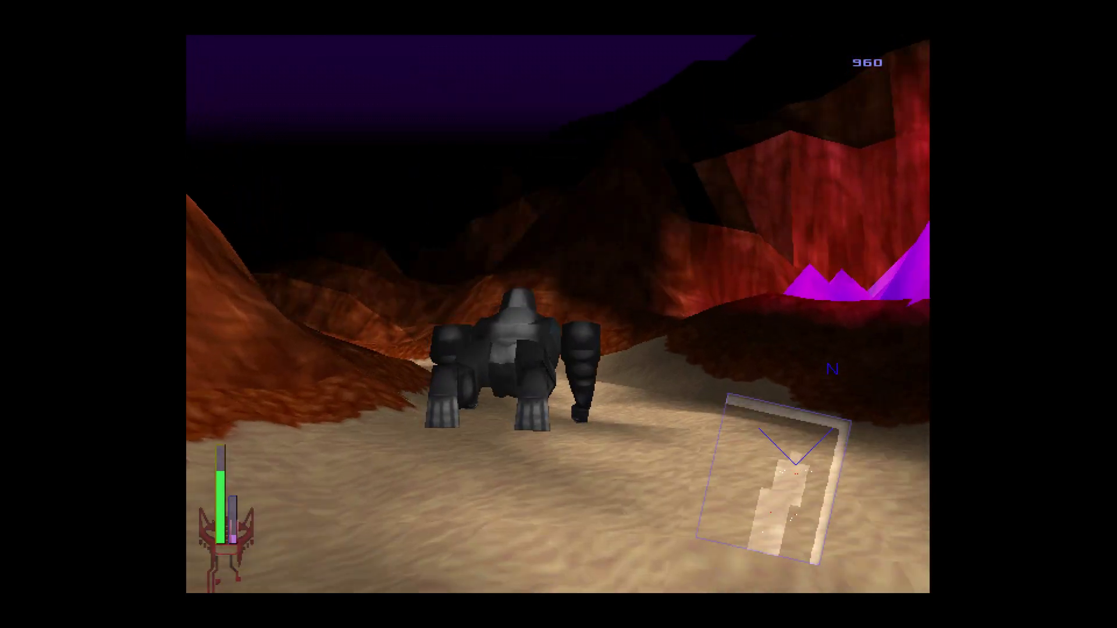
pyautogui.press('Left')
pyautogui.press('Up')
pyautogui.press('Left')
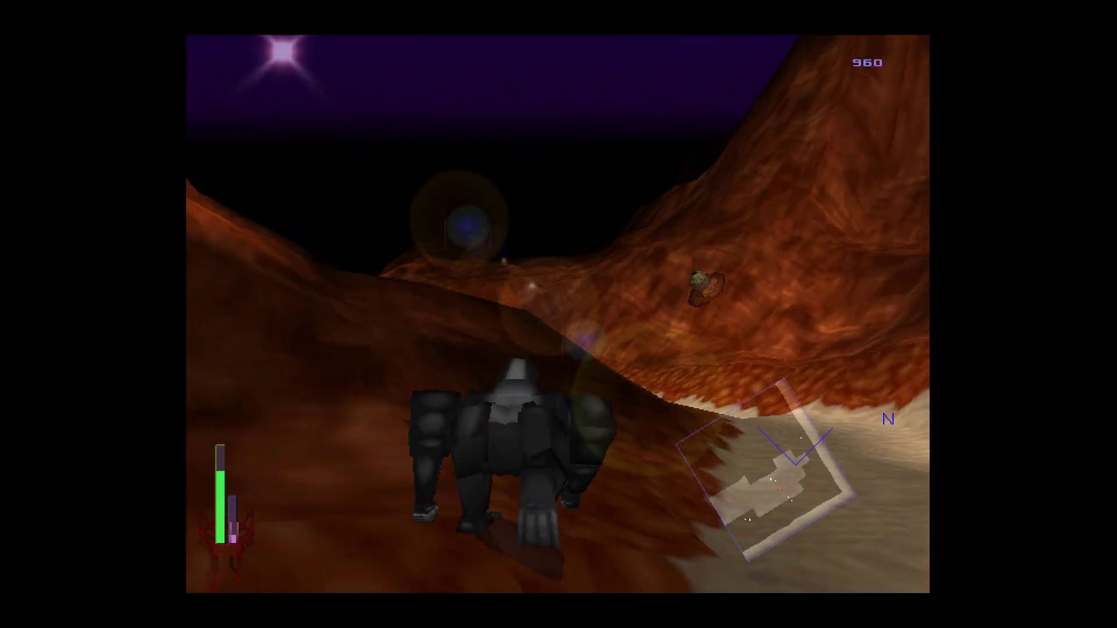
pyautogui.press('Left')
pyautogui.press('Up')
pyautogui.press('Left')
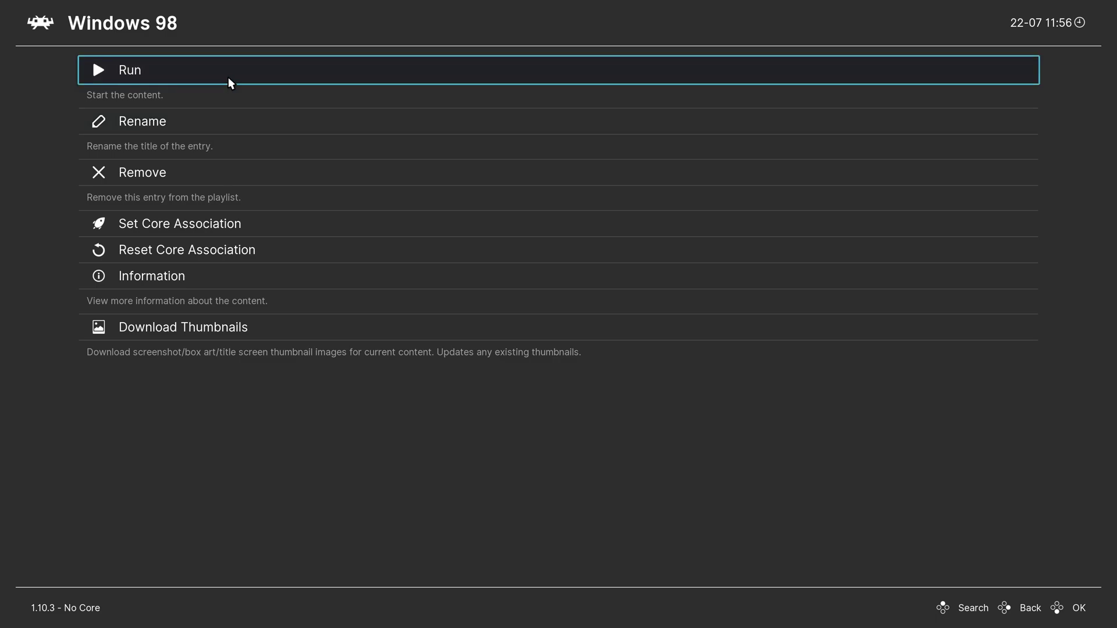
# - Run the Beast Wars entry from the Windows 98 playlist again and open My Computer
pyautogui.click(130, 80)
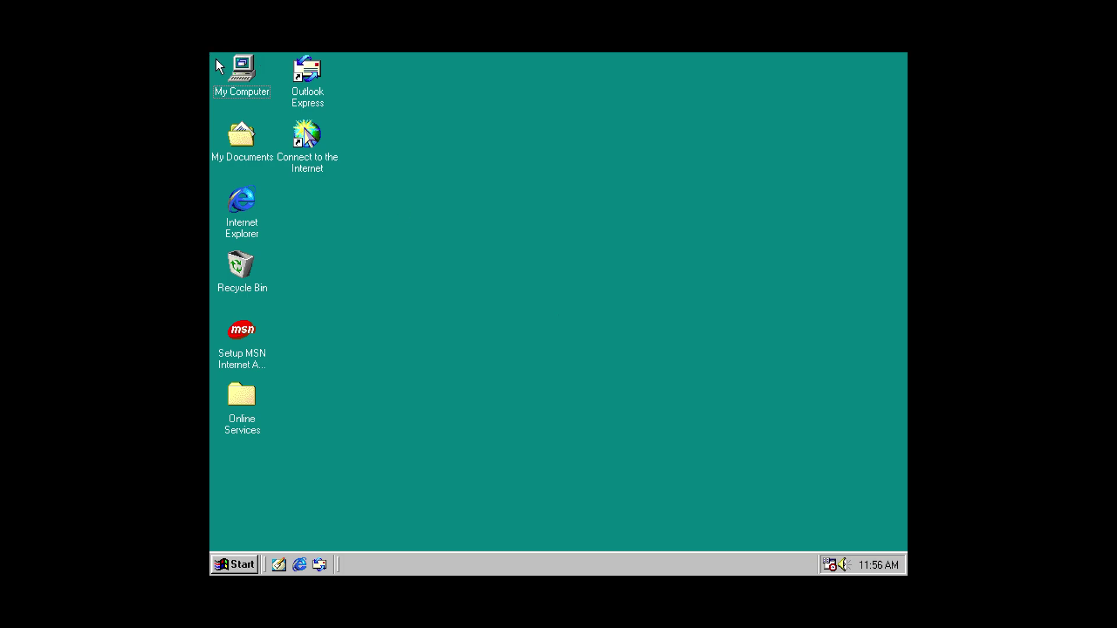
pyautogui.doubleClick(235, 67)
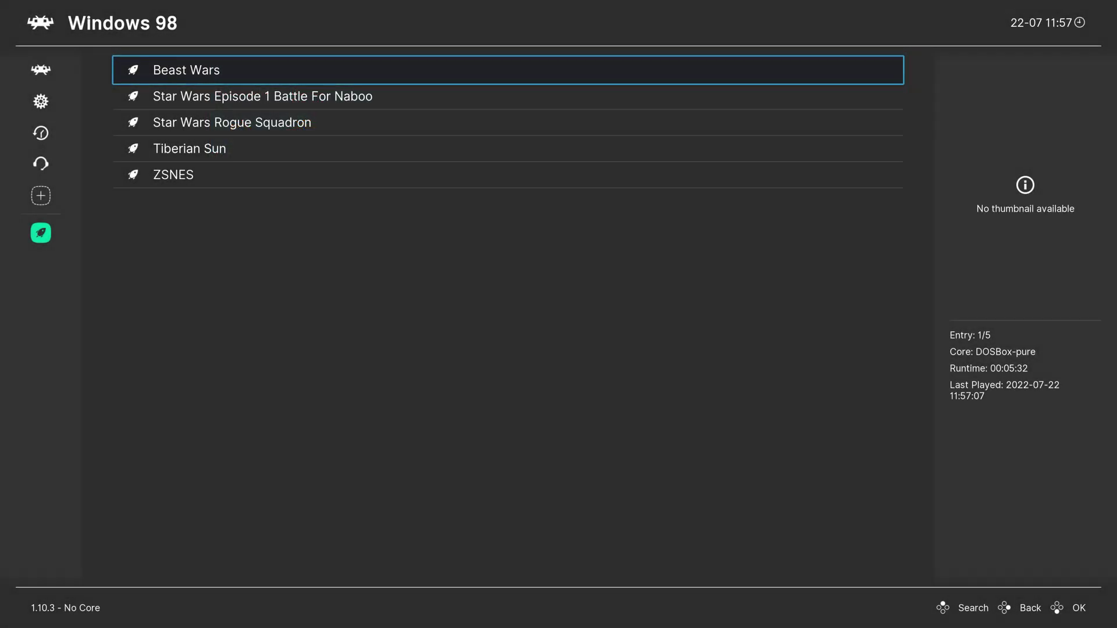
# - Run Star Wars Episode 1 Battle For Naboo from the playlist, enable Game Focus, and boot the installed Windows 98 SE disk image
pyautogui.press('Down')
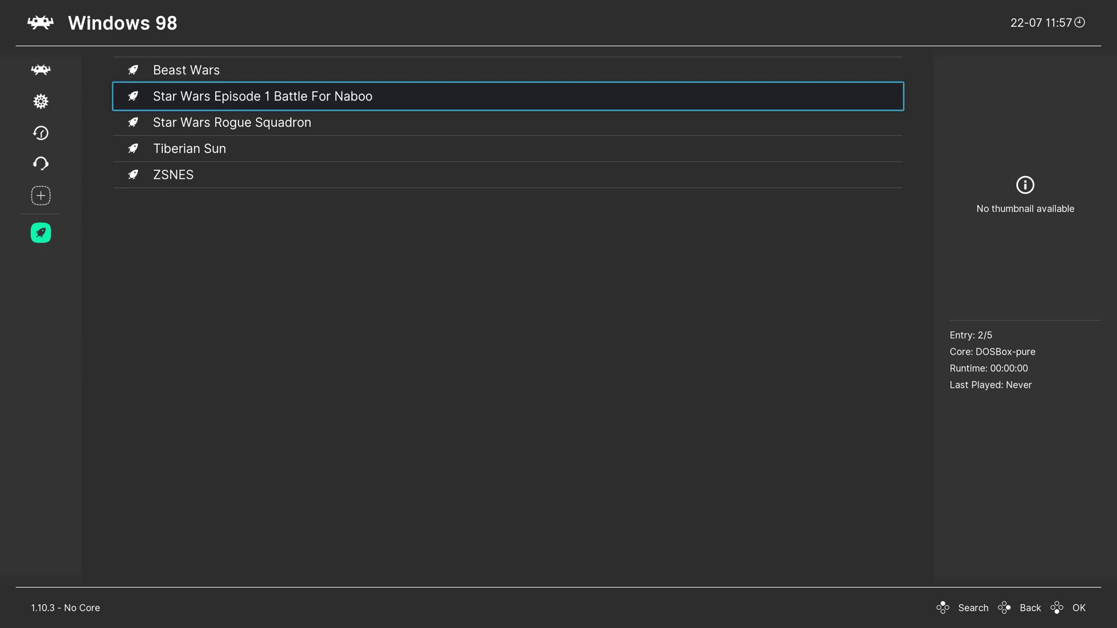
pyautogui.press('Return')
pyautogui.press('Return')
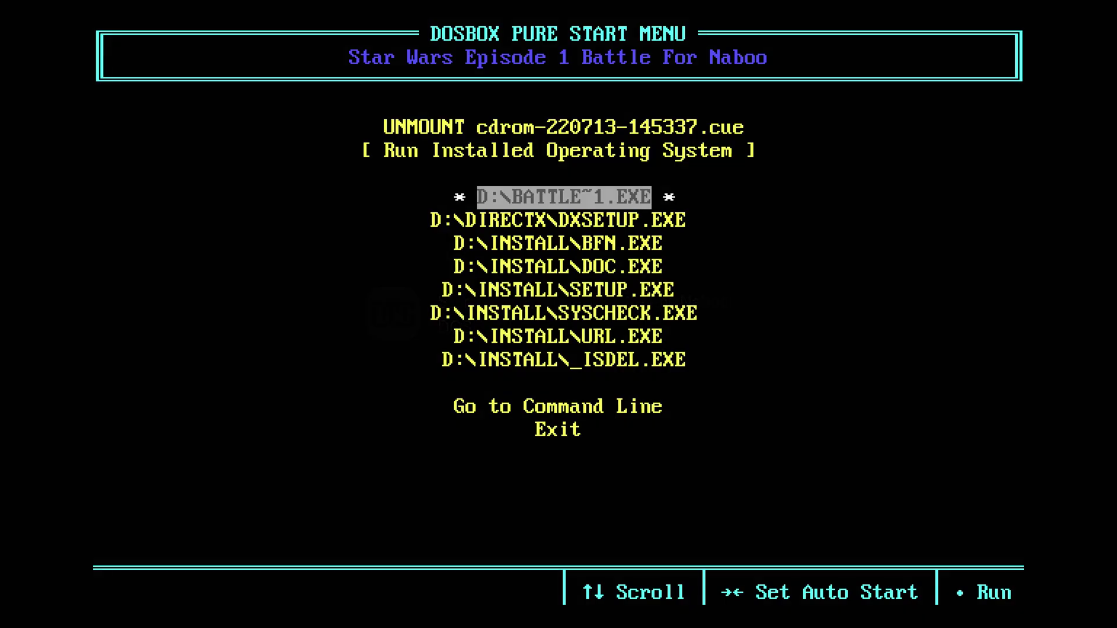
pyautogui.press('Up')
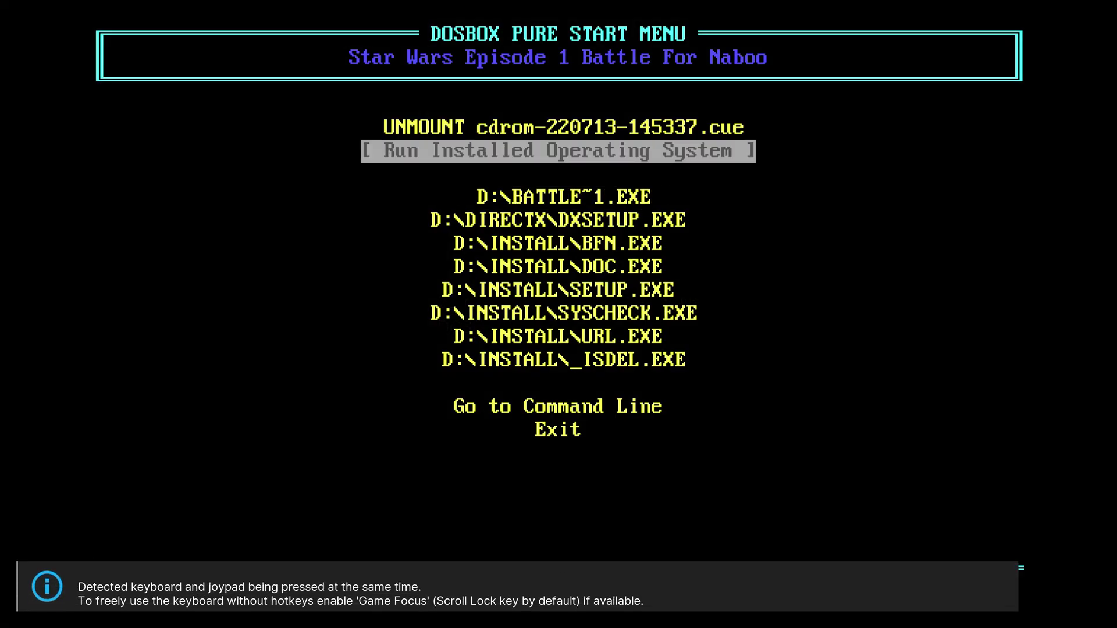
pyautogui.press('Scroll_Lock')
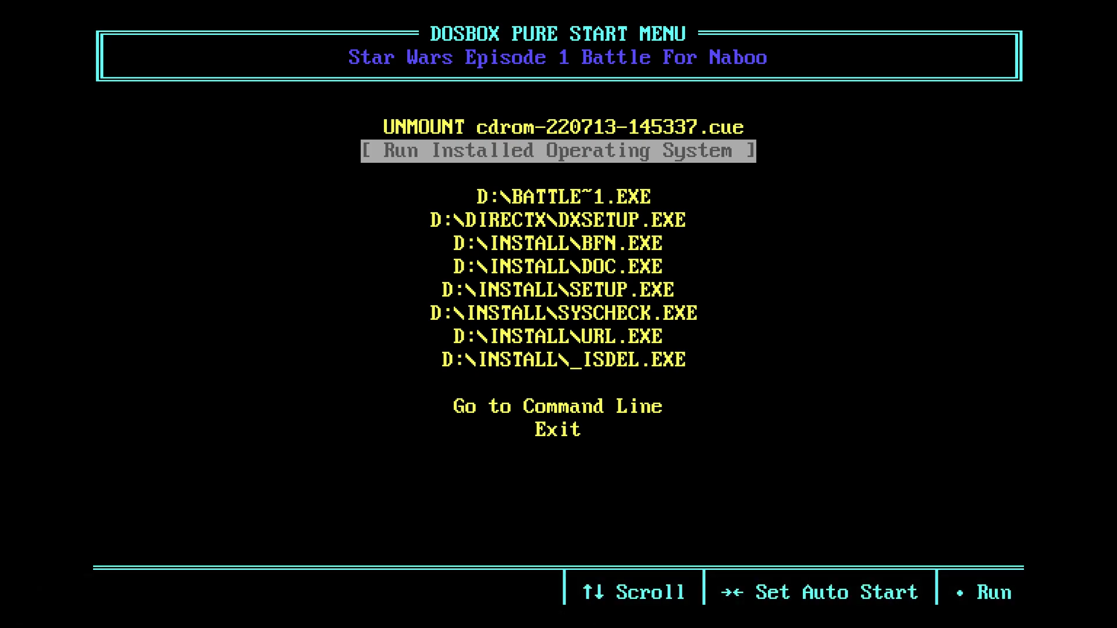
pyautogui.press('Return')
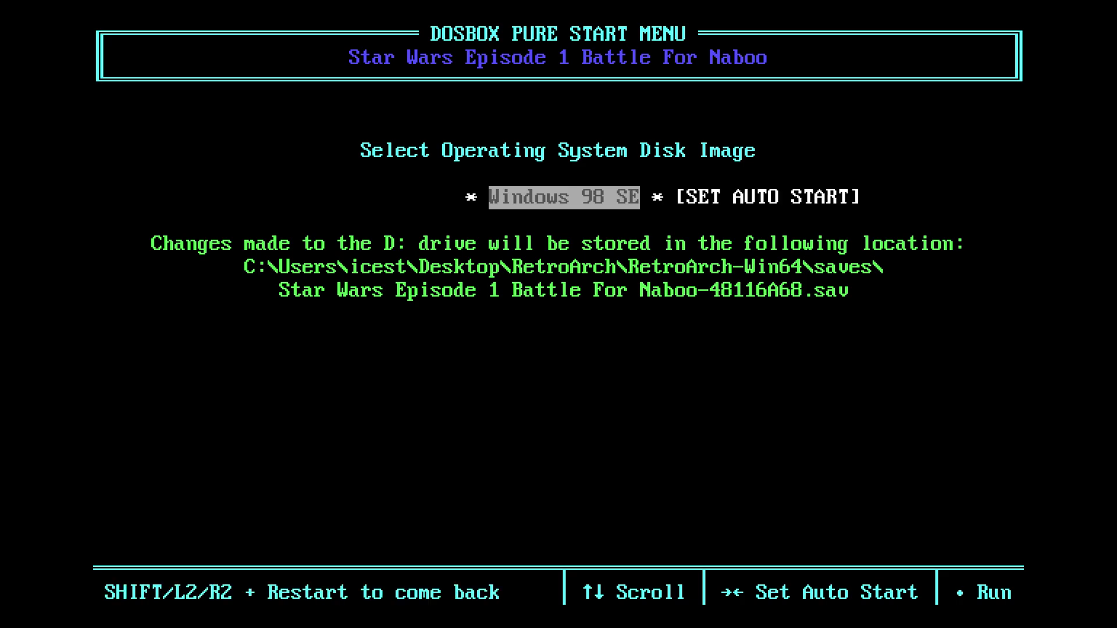
pyautogui.press('Return')
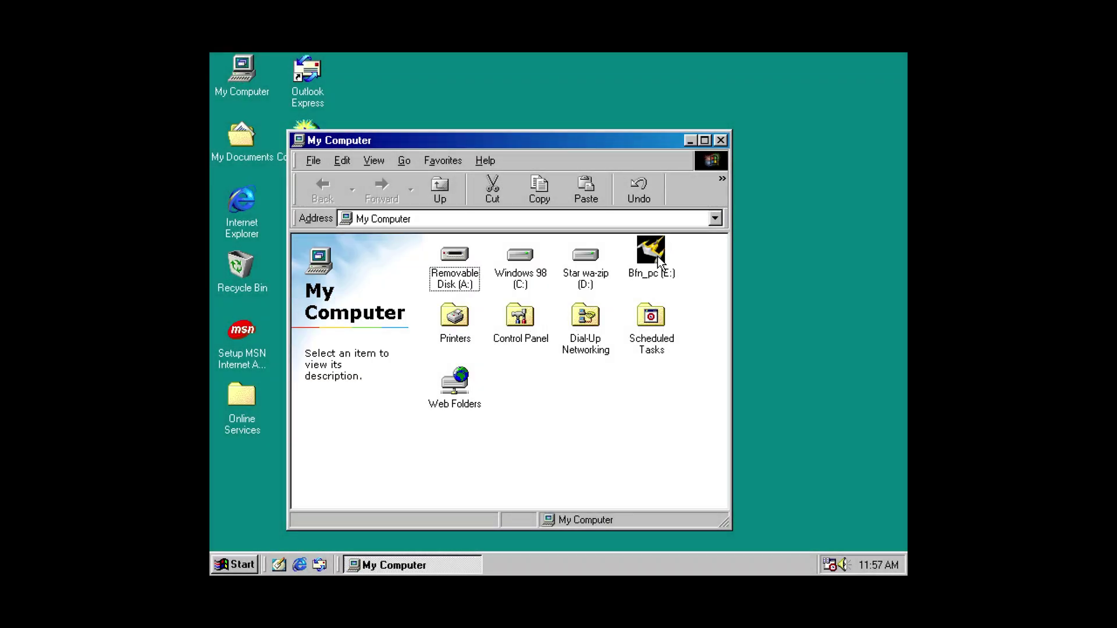
# - Install Battle for Naboo from the Bfn_pc (E:) disc in My Computer and open the disc's game launcher
pyautogui.doubleClick(652, 251)
pyautogui.click(576, 395)
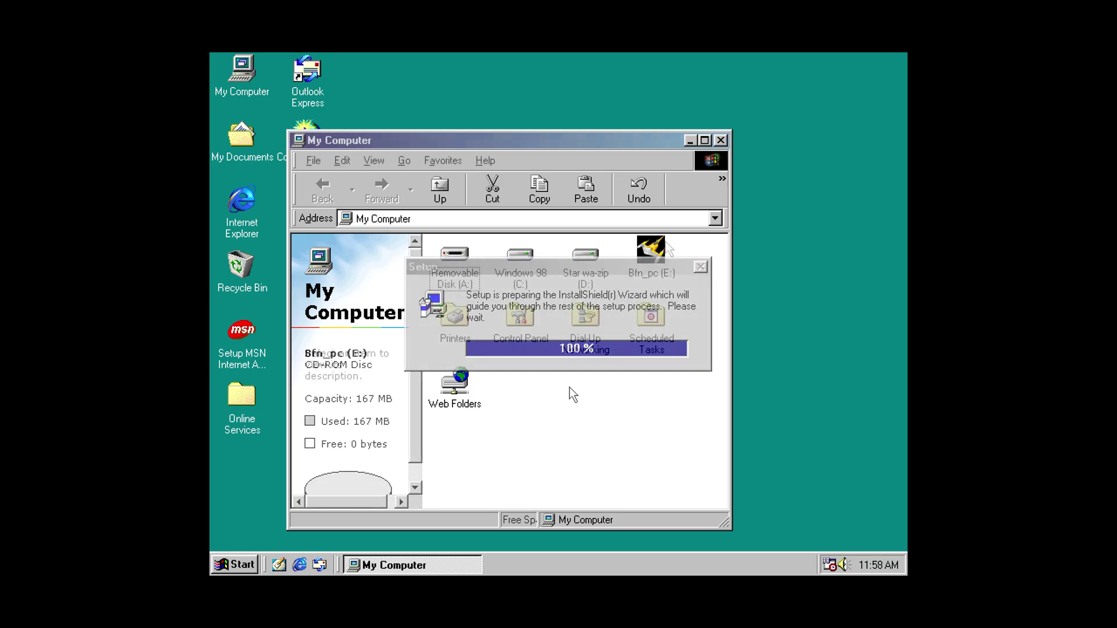
pyautogui.doubleClick(651, 253)
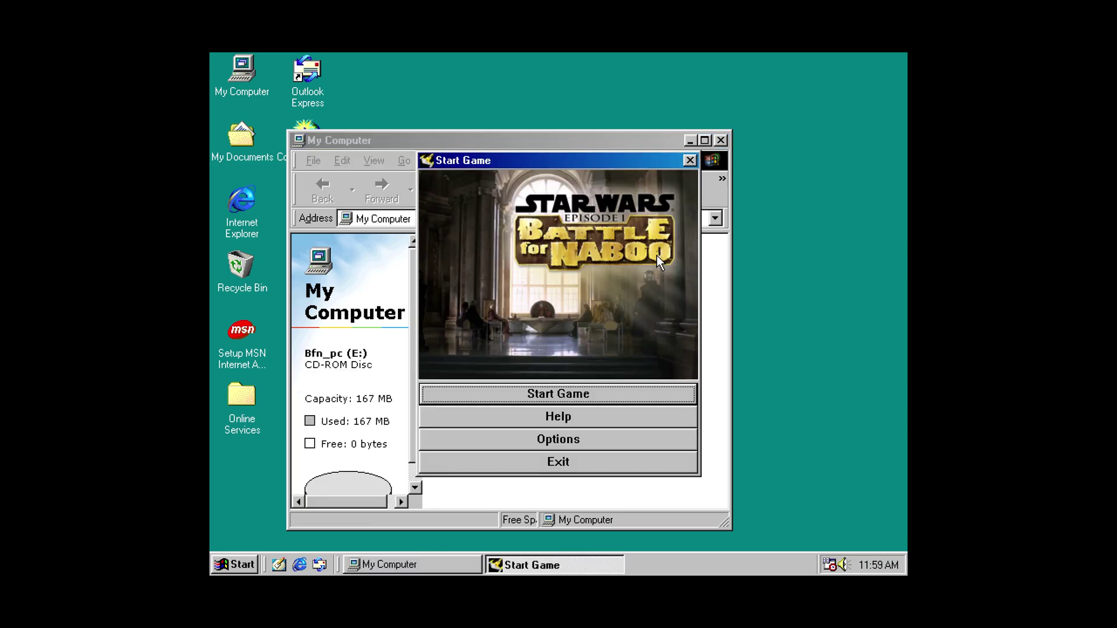
# - Check the launcher's Additional Options, select the 3dfx DirectX Driver as display adapter in Configuration Options, and return to the main launcher screen
pyautogui.click(551, 438)
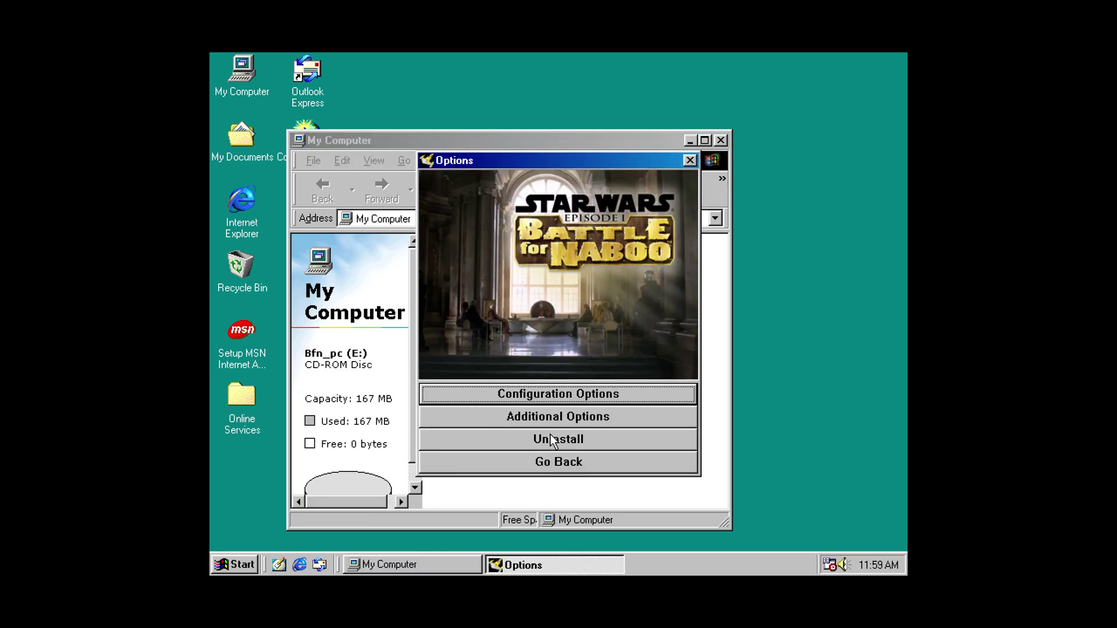
pyautogui.click(561, 418)
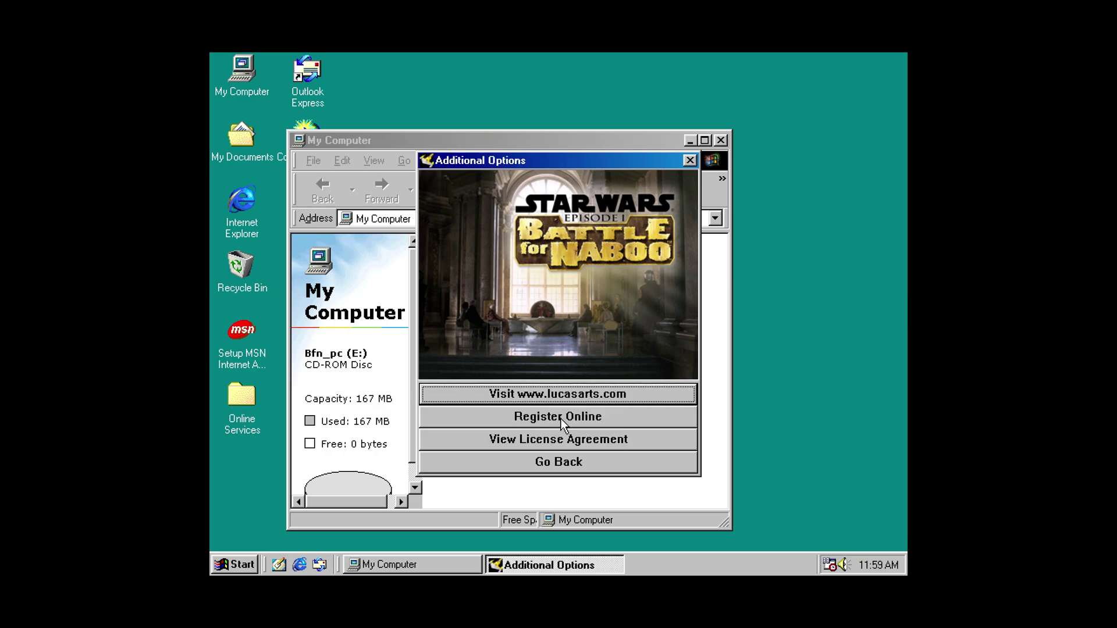
pyautogui.click(554, 453)
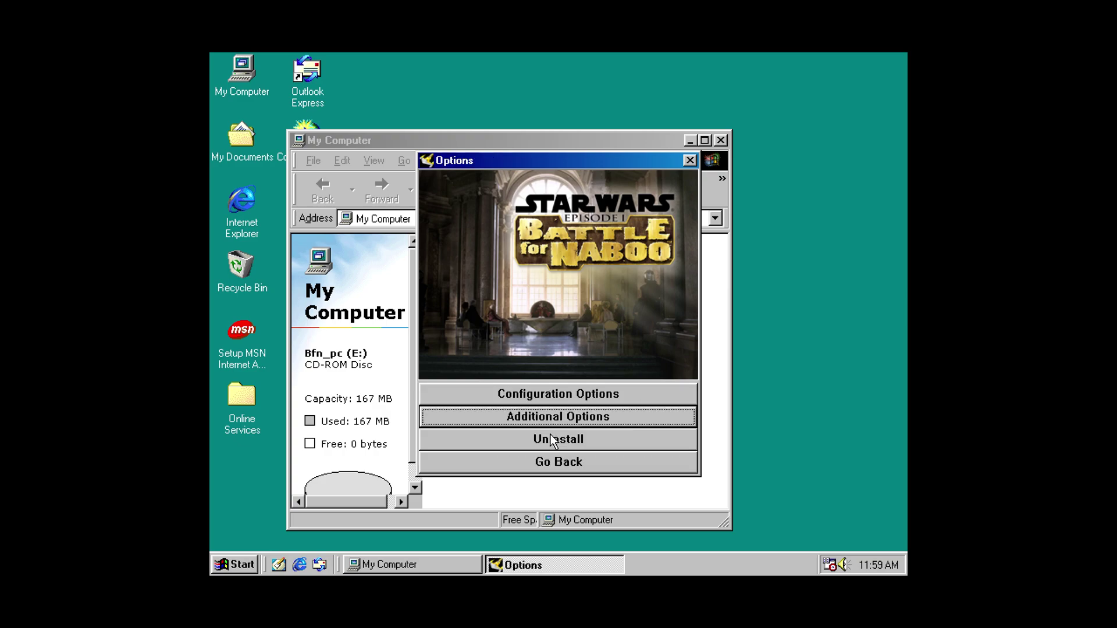
pyautogui.click(557, 393)
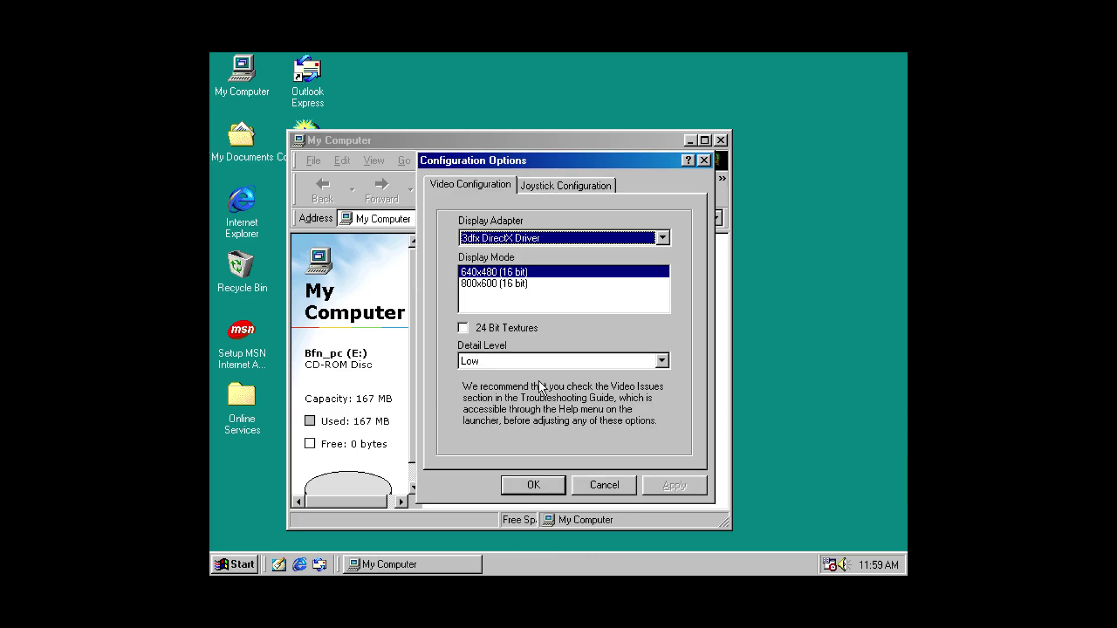
pyautogui.click(528, 238)
pyautogui.click(514, 253)
pyautogui.click(547, 482)
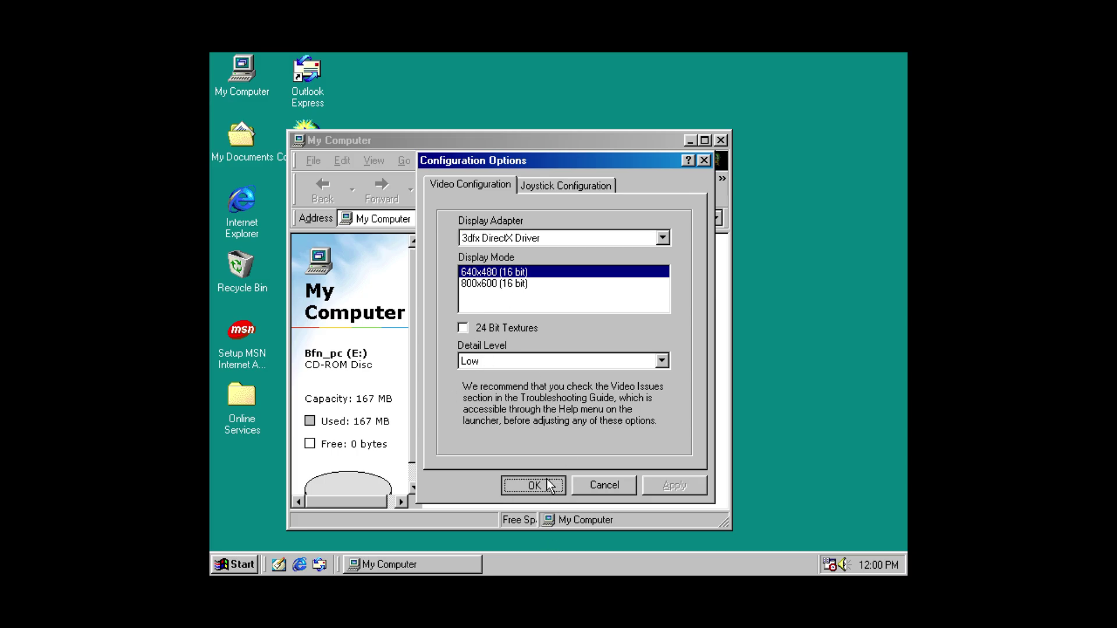
pyautogui.click(570, 462)
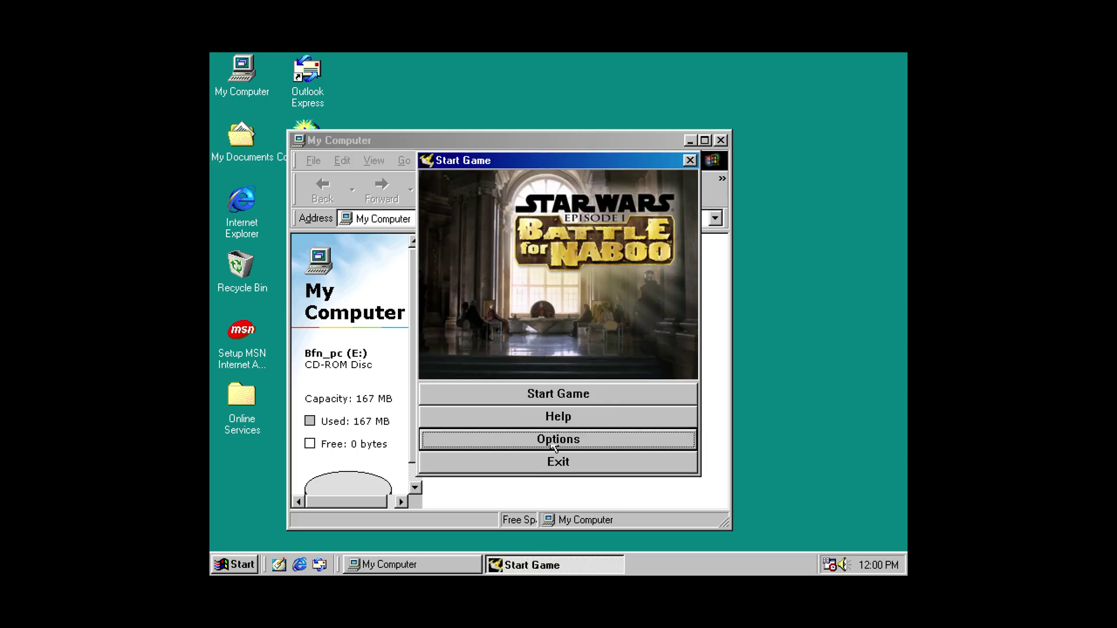
# - Start Battle for Naboo and set the registration option to Never Register
pyautogui.click(542, 399)
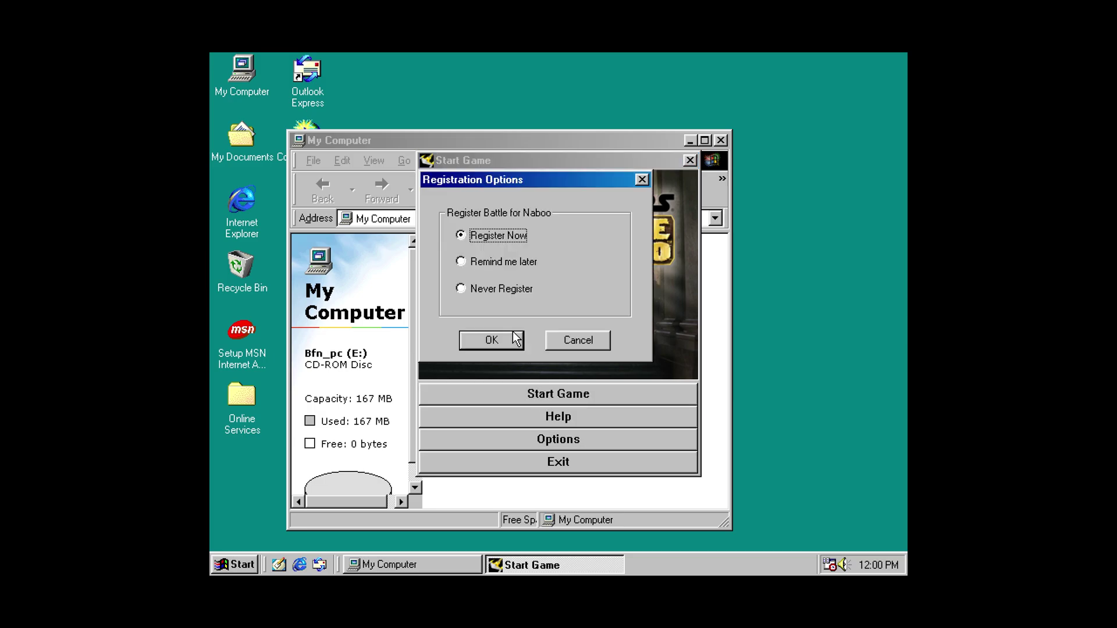
pyautogui.click(502, 291)
pyautogui.click(489, 337)
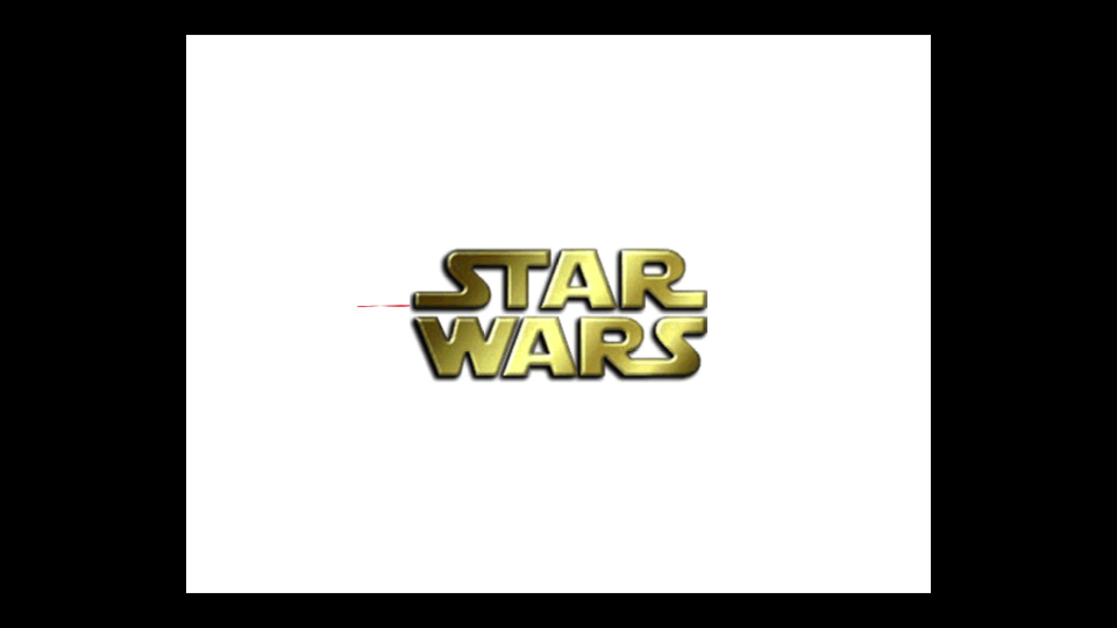
# - Turn off Game Focus and exit the running Battle for Naboo game session
pyautogui.press('Scroll_Lock')
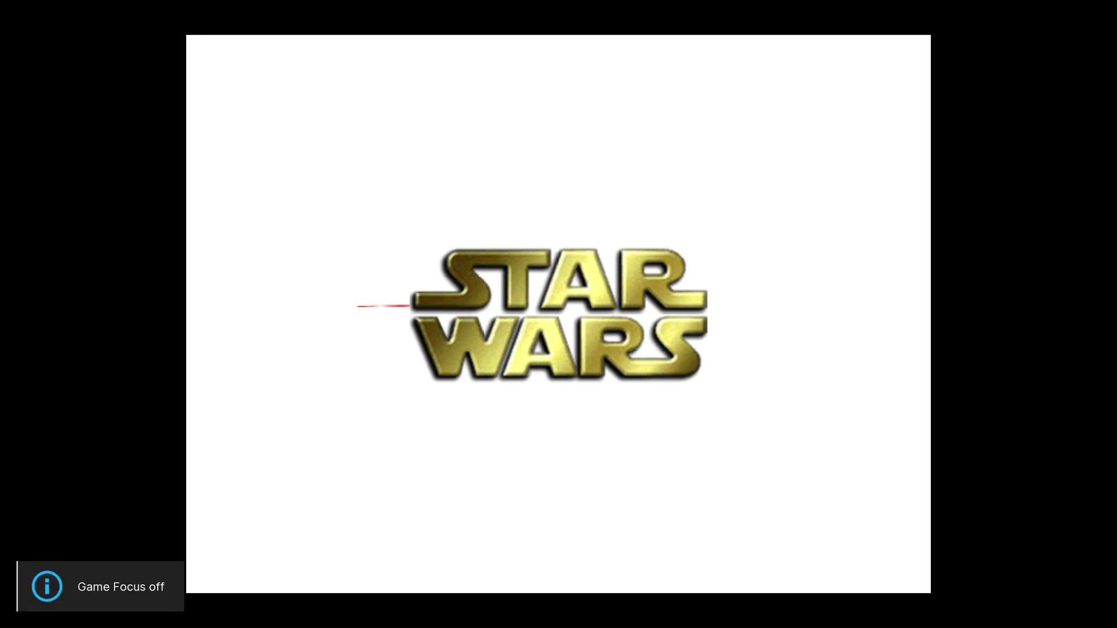
pyautogui.press('Escape')
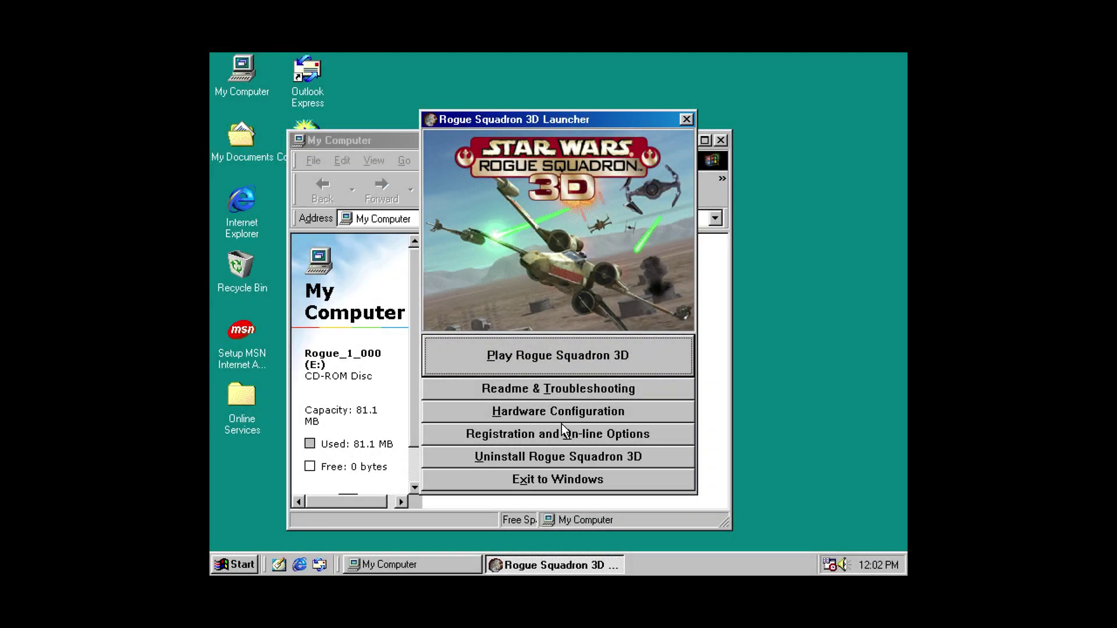
# - Set Rogue Squadron 3D's video driver to Voodoo Card (Driver: GLIDE) in its hardware configuration and accept the change
pyautogui.click(563, 412)
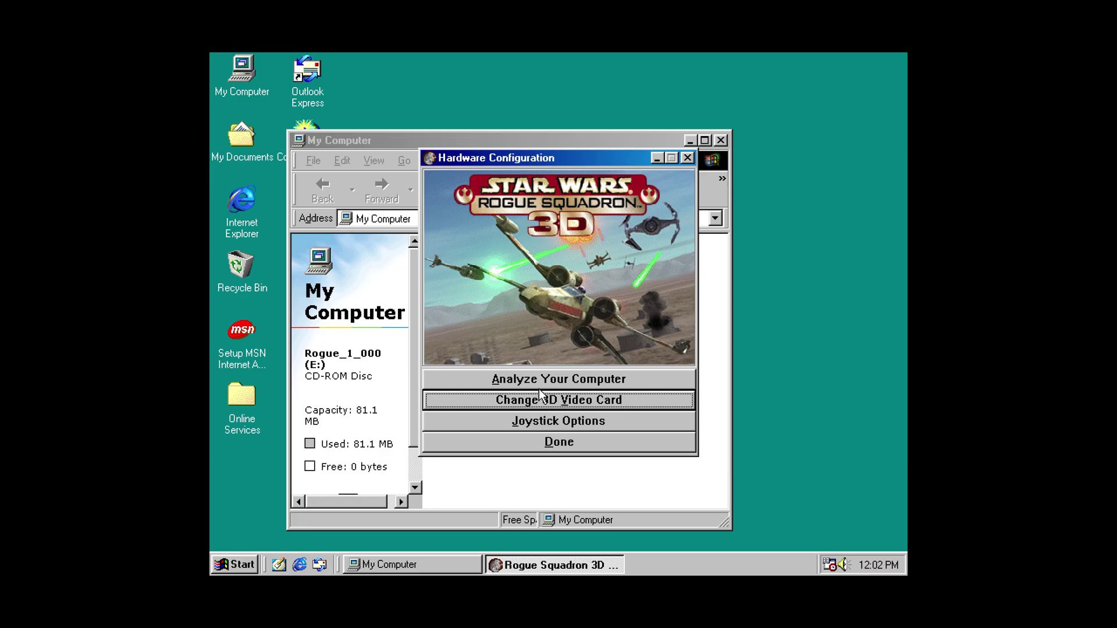
pyautogui.click(537, 399)
pyautogui.click(558, 388)
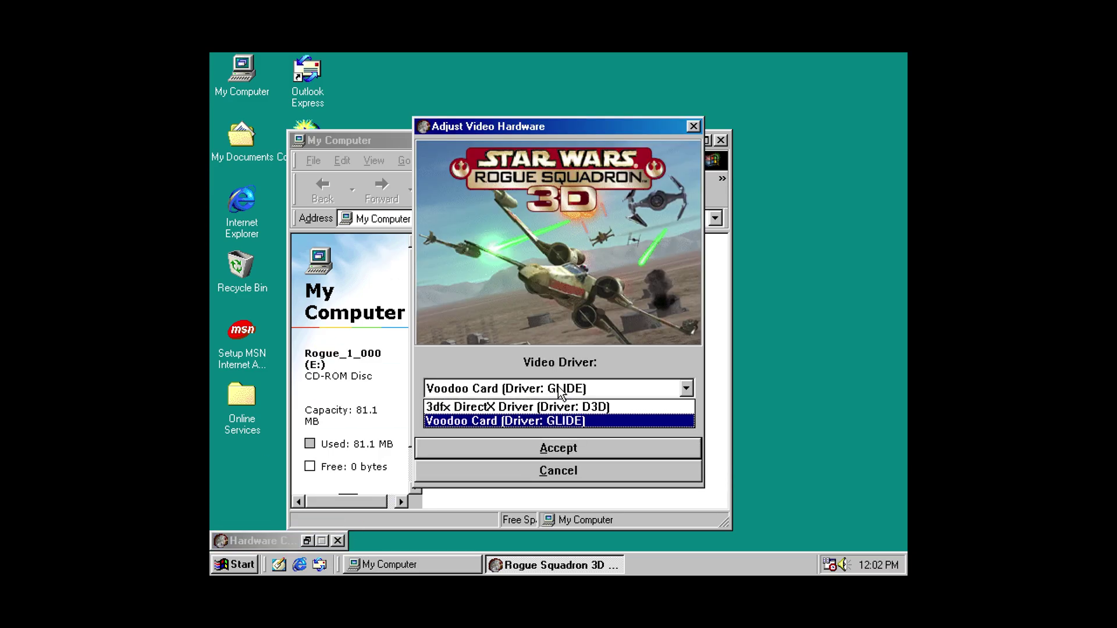
pyautogui.click(572, 421)
pyautogui.click(573, 442)
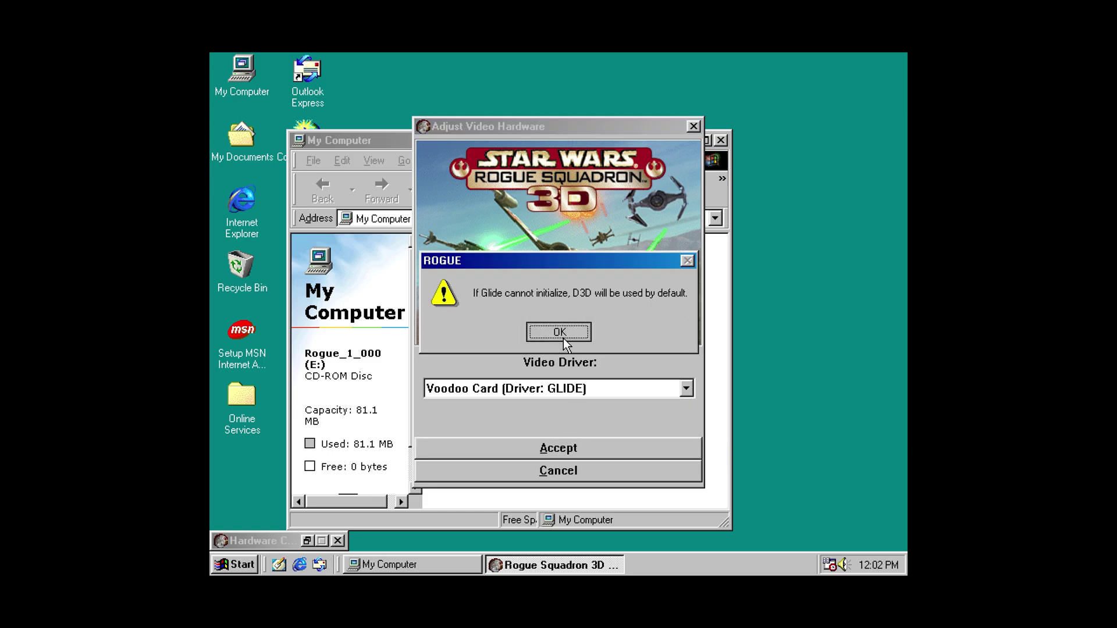
pyautogui.click(562, 333)
pyautogui.click(549, 446)
# - Launch Rogue Squadron 3D, start the Ambush At Mos Eisley mission with the X-Wing, and skip the intro
pyautogui.click(542, 352)
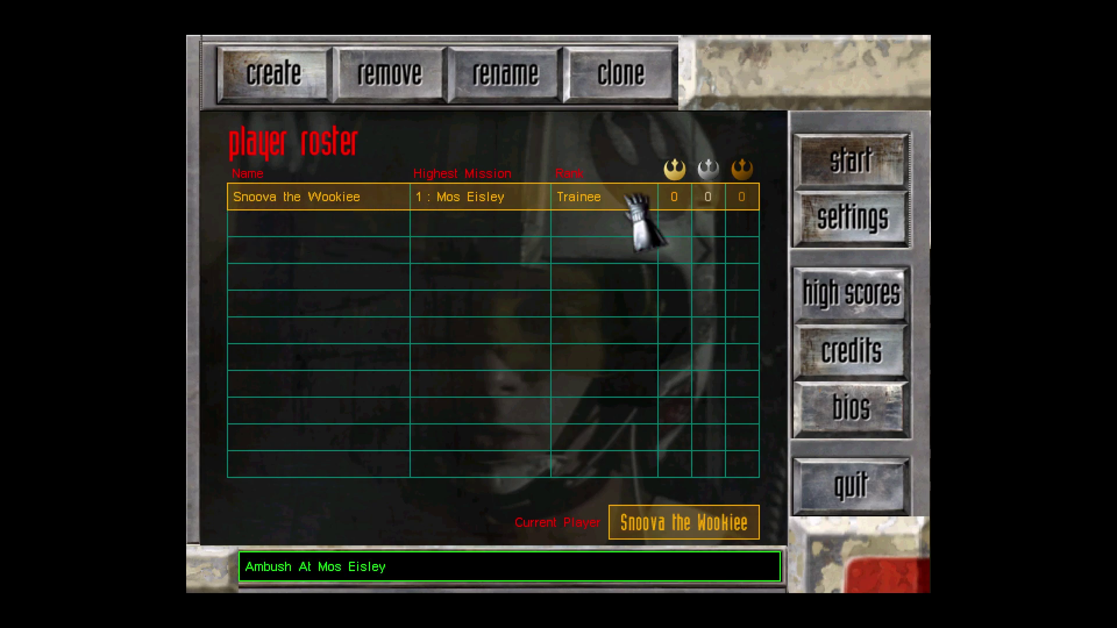
pyautogui.click(855, 185)
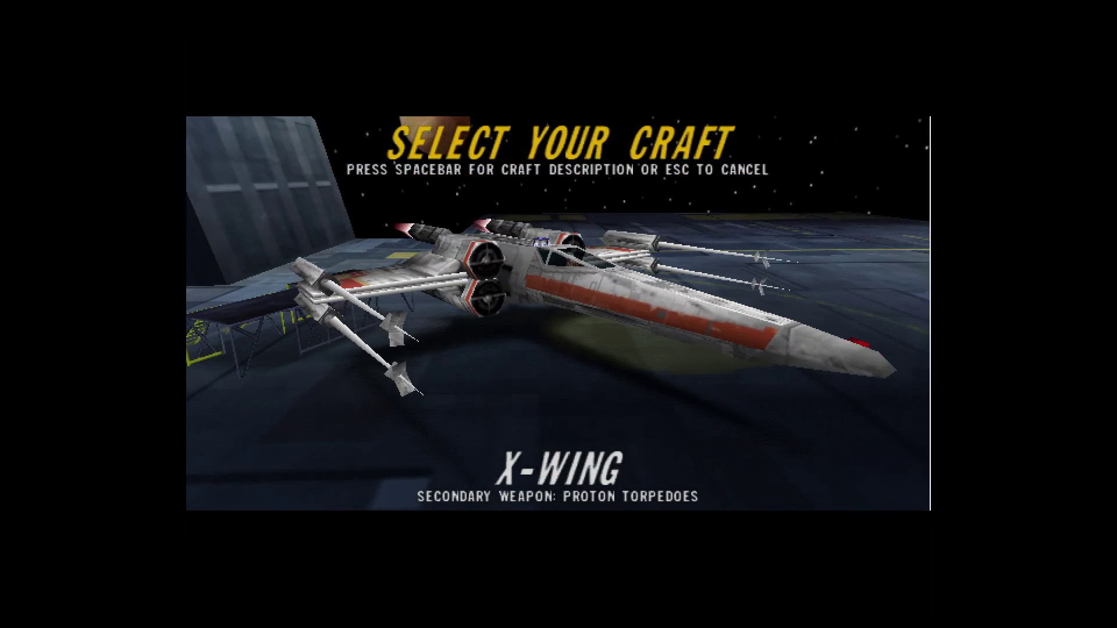
pyautogui.press('Return')
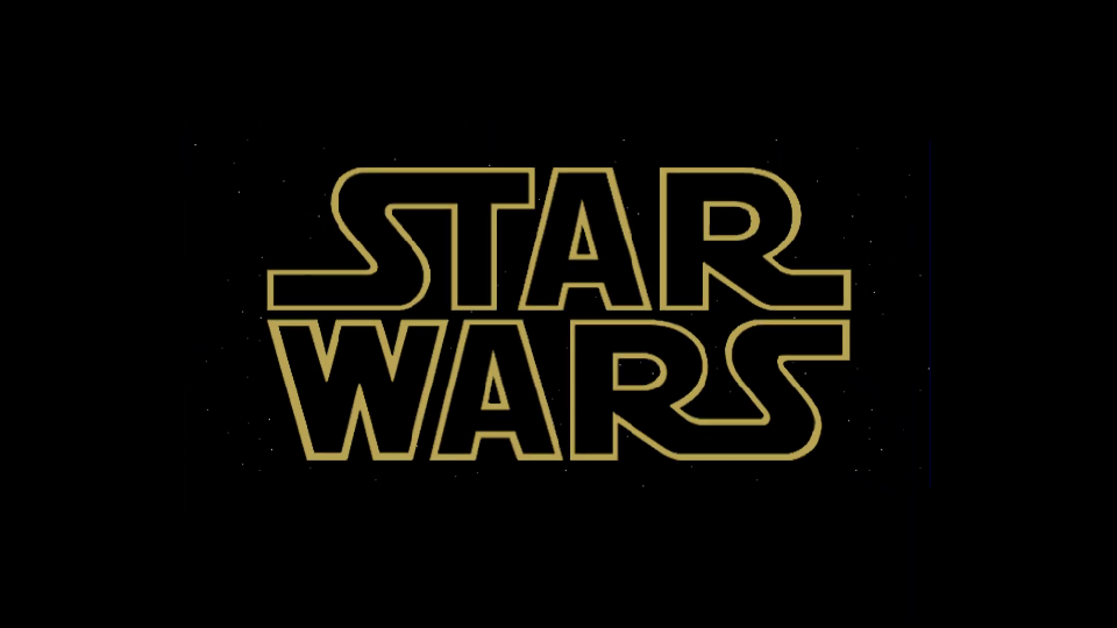
pyautogui.press('Return')
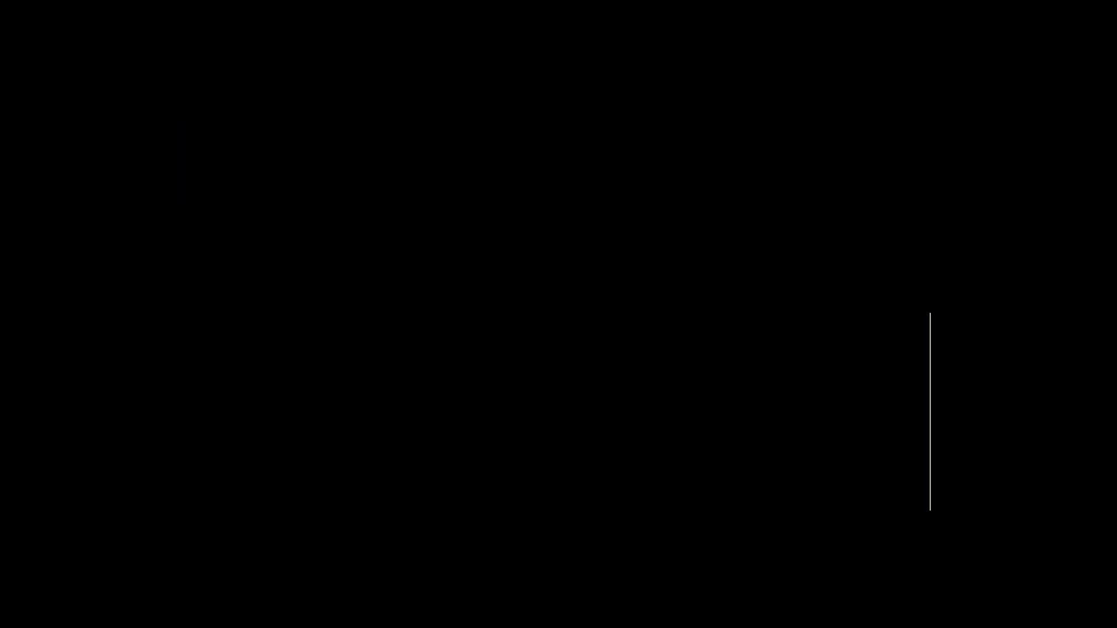
# - Fly the X-Wing over the desert around Mos Eisley and fire at the enemies to try out the game
pyautogui.press('Down')
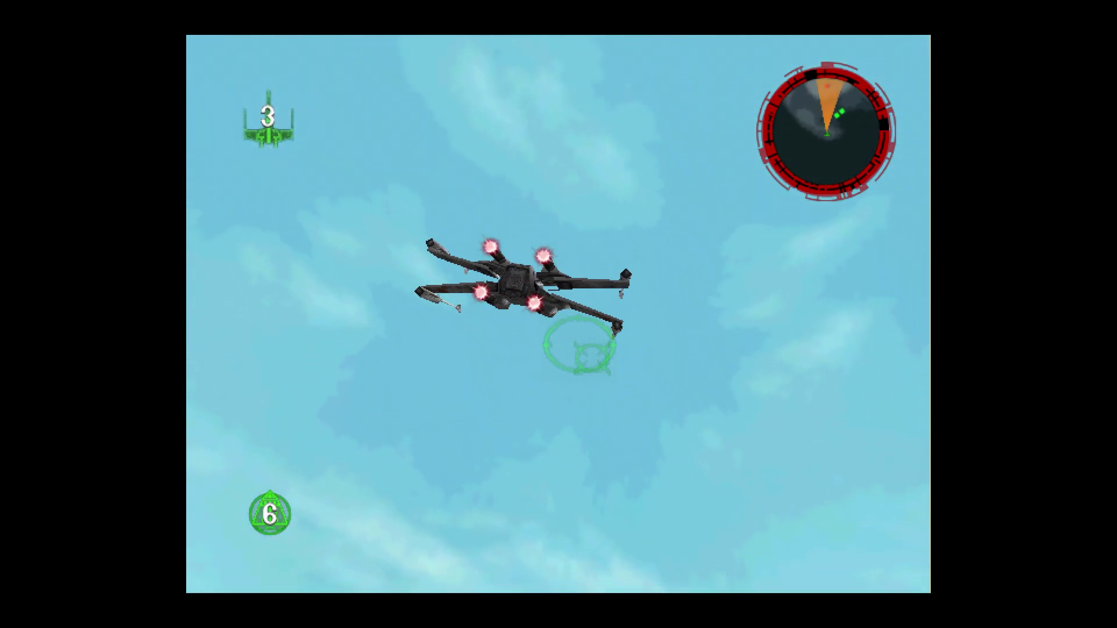
pyautogui.press('Up')
pyautogui.press('Down')
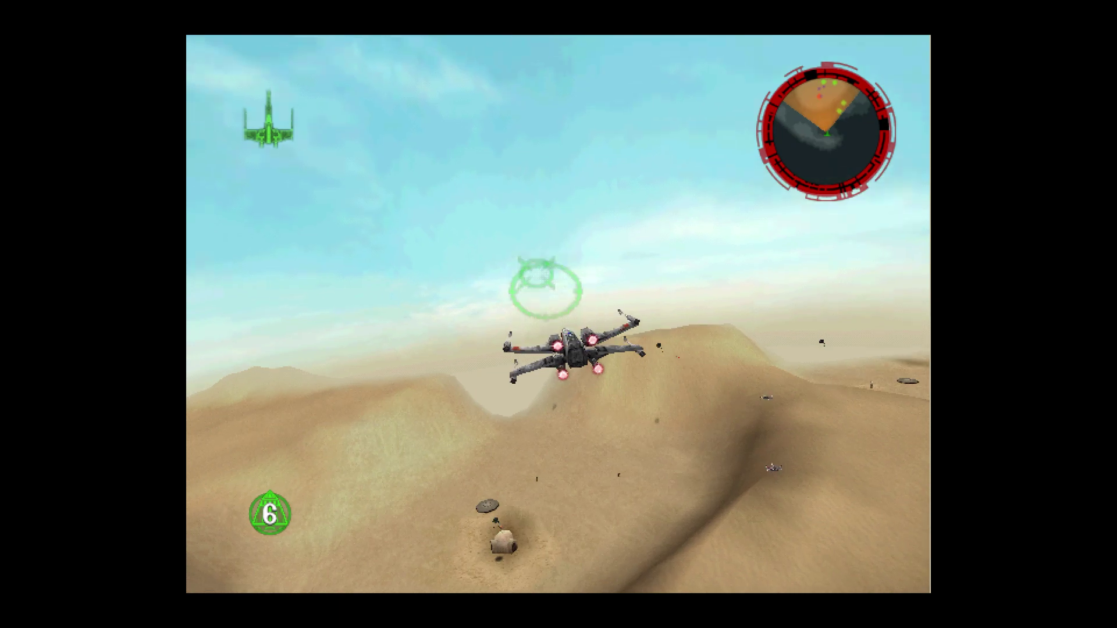
pyautogui.press('Up')
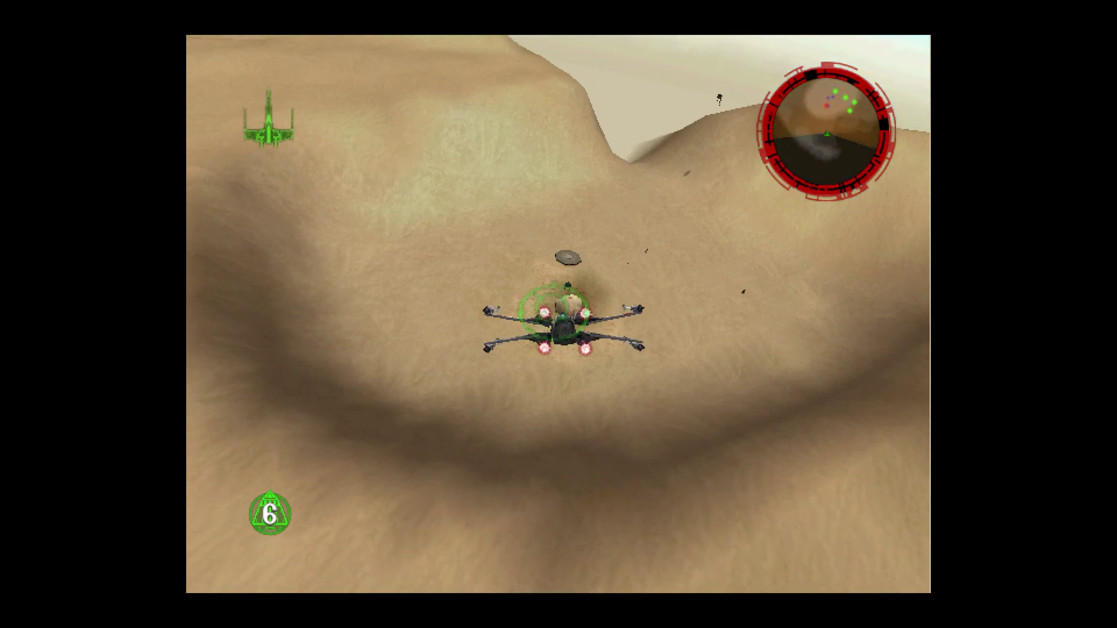
pyautogui.press('Down')
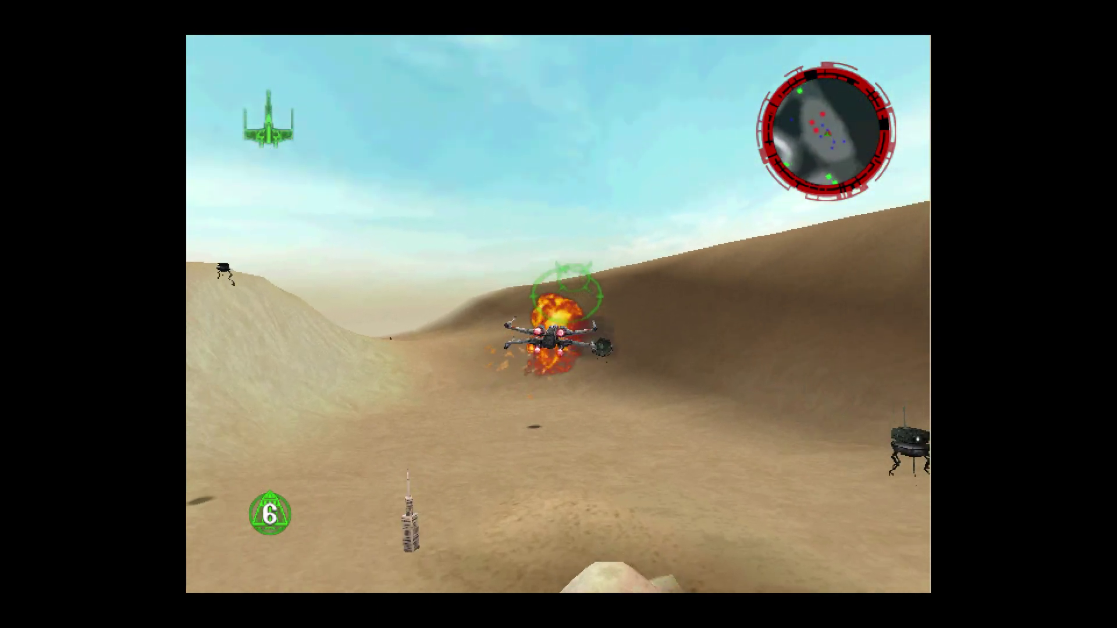
pyautogui.press('Left')
pyautogui.press('Down')
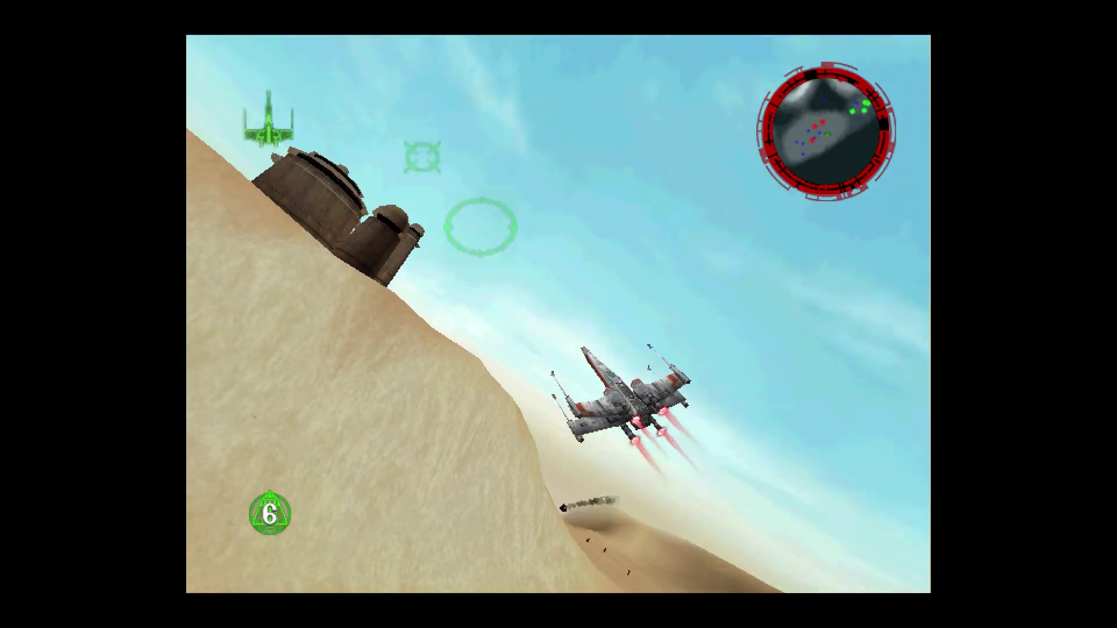
pyautogui.press('Left')
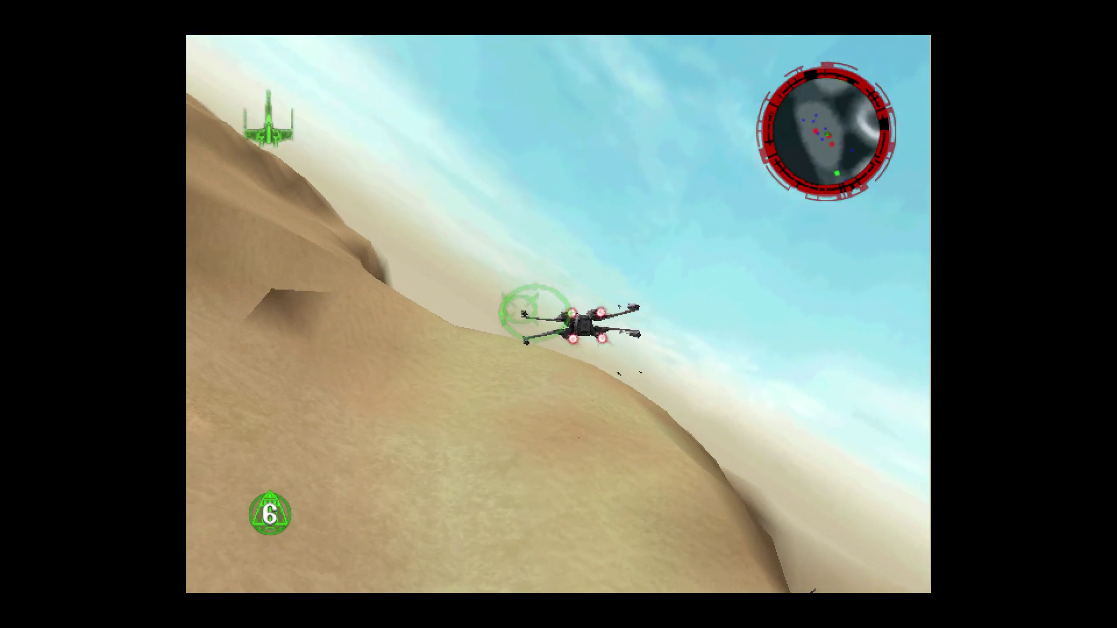
pyautogui.press('Down')
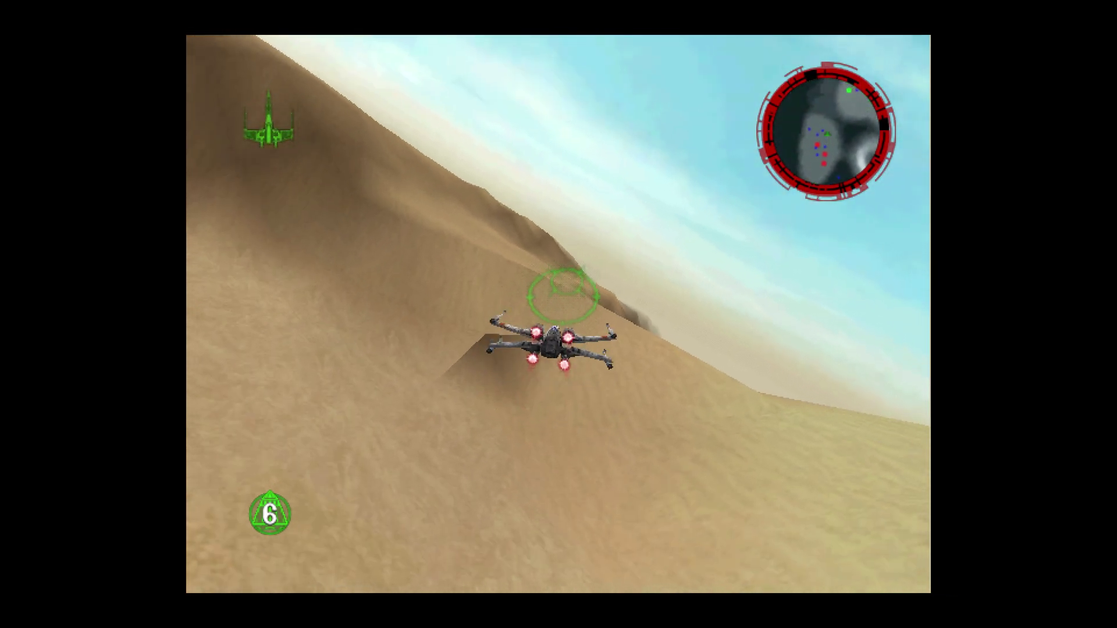
pyautogui.press('Left')
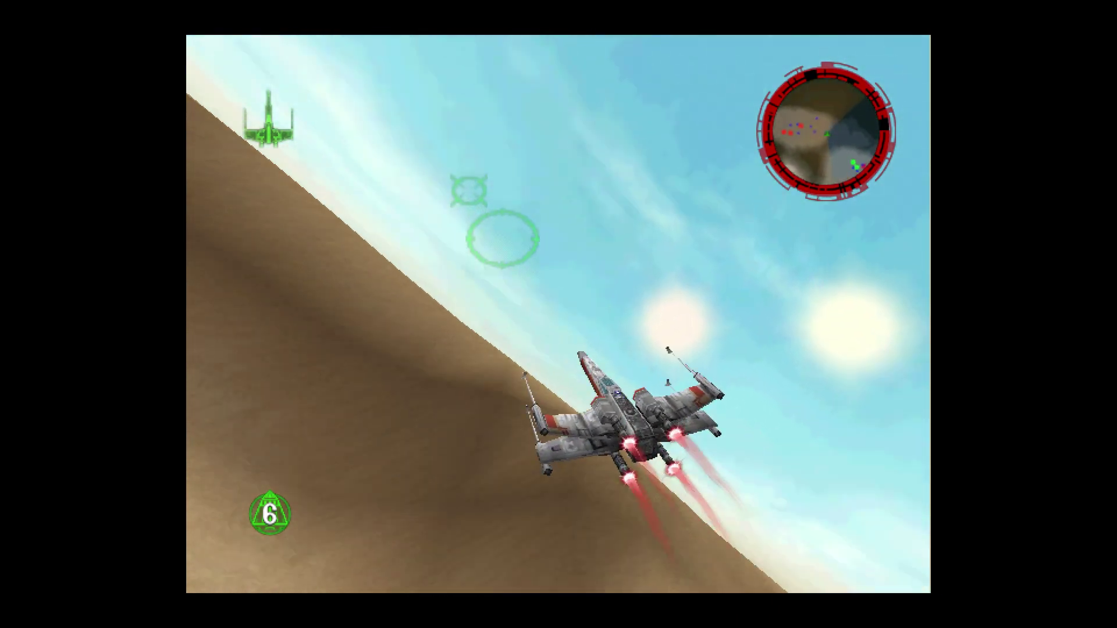
pyautogui.press('Up')
pyautogui.press('space')
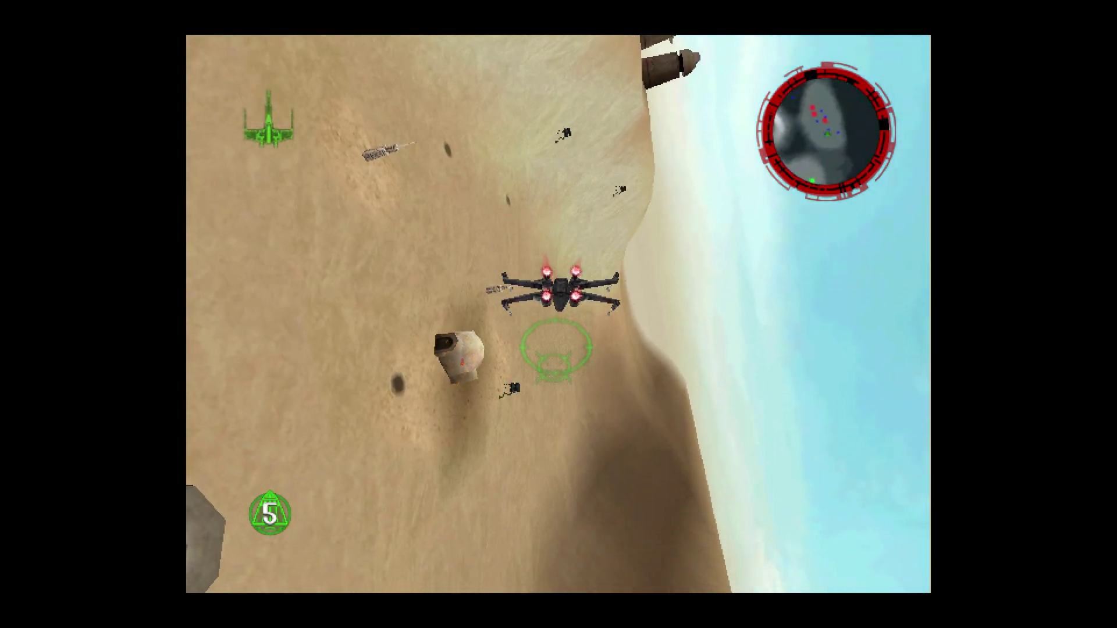
pyautogui.press('Down')
pyautogui.press('Right')
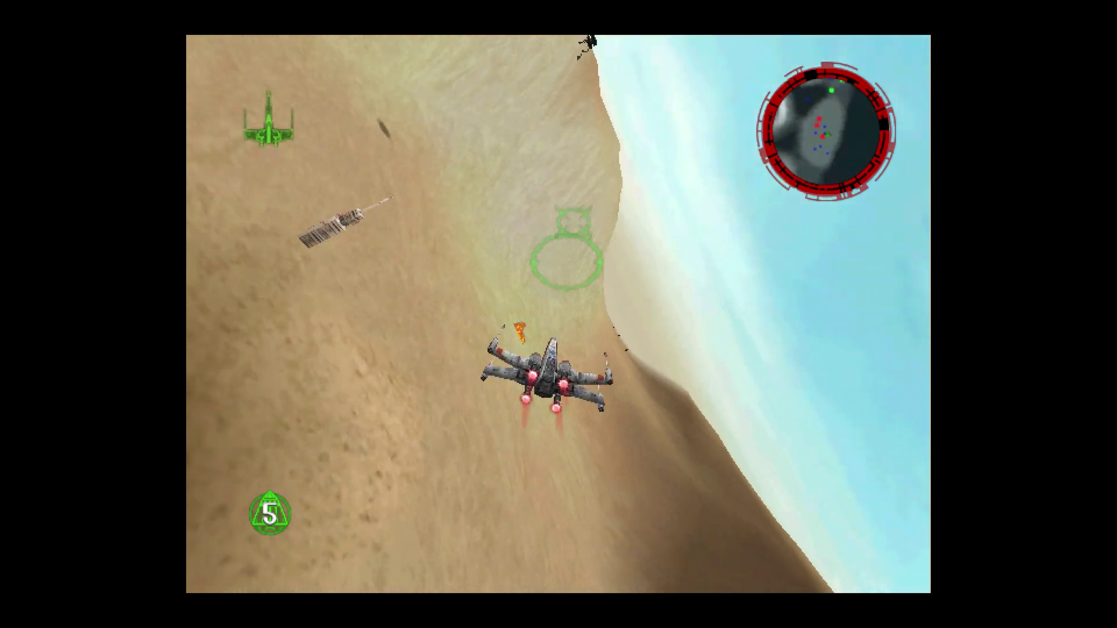
pyautogui.press('Up')
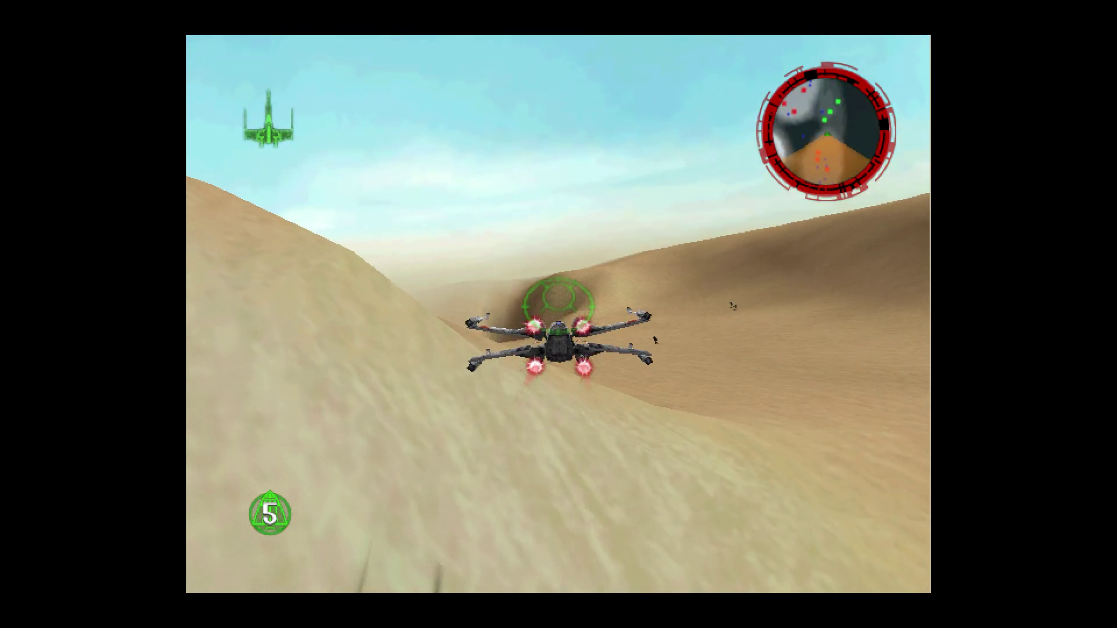
pyautogui.press('Left')
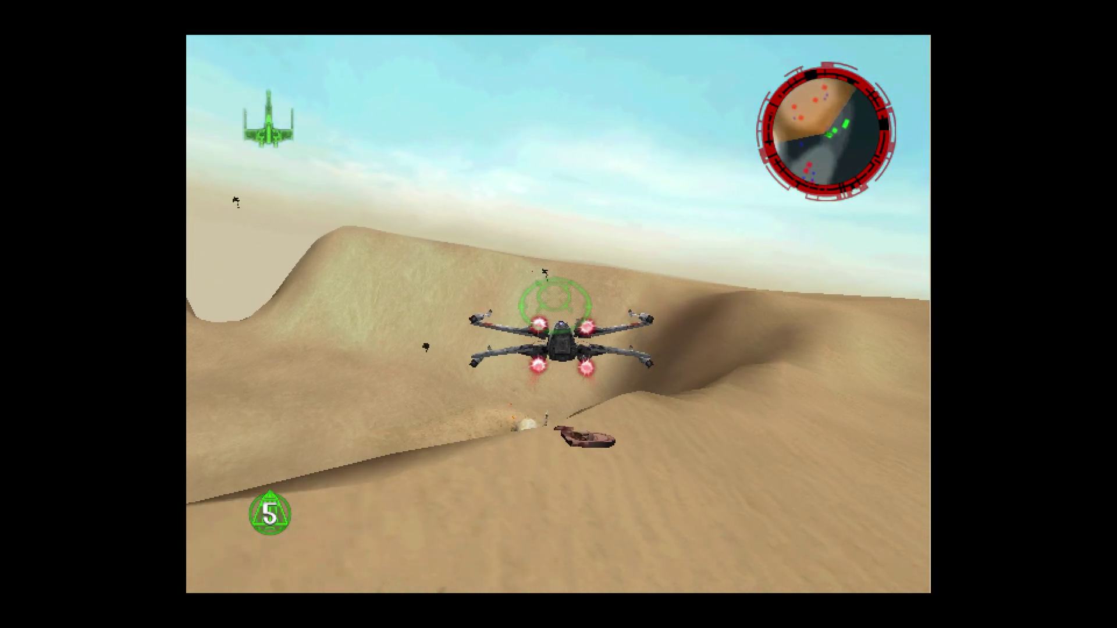
pyautogui.press('space')
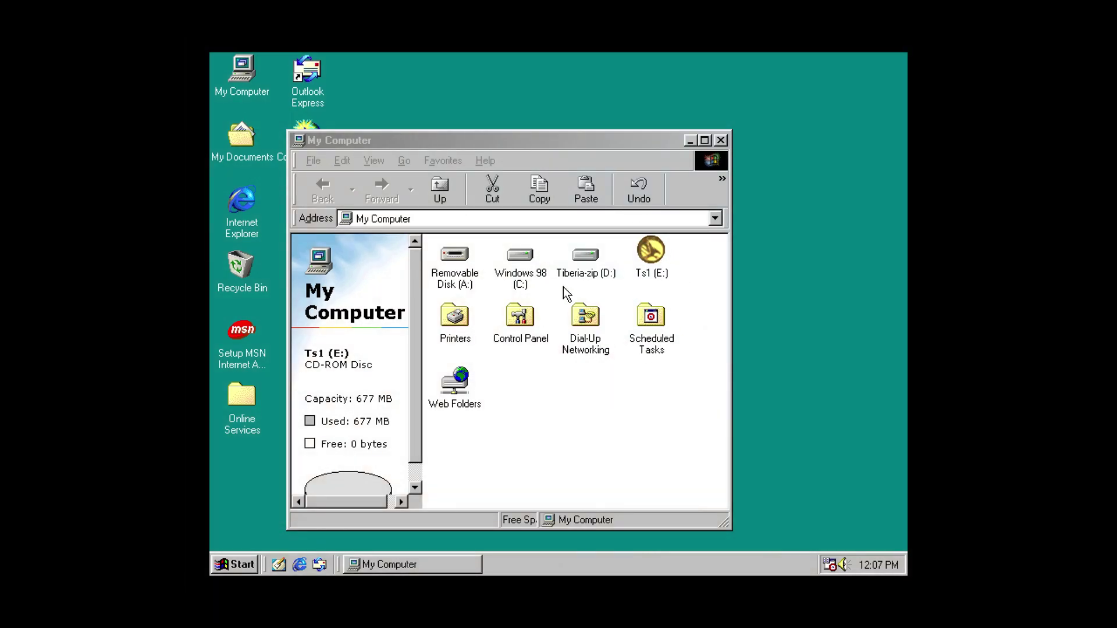
# - Run the Ts203en patch for Command & Conquer: Tiberian Sun from Tiberia-zip (D:) and continue past the registry entry warning
pyautogui.doubleClick(584, 260)
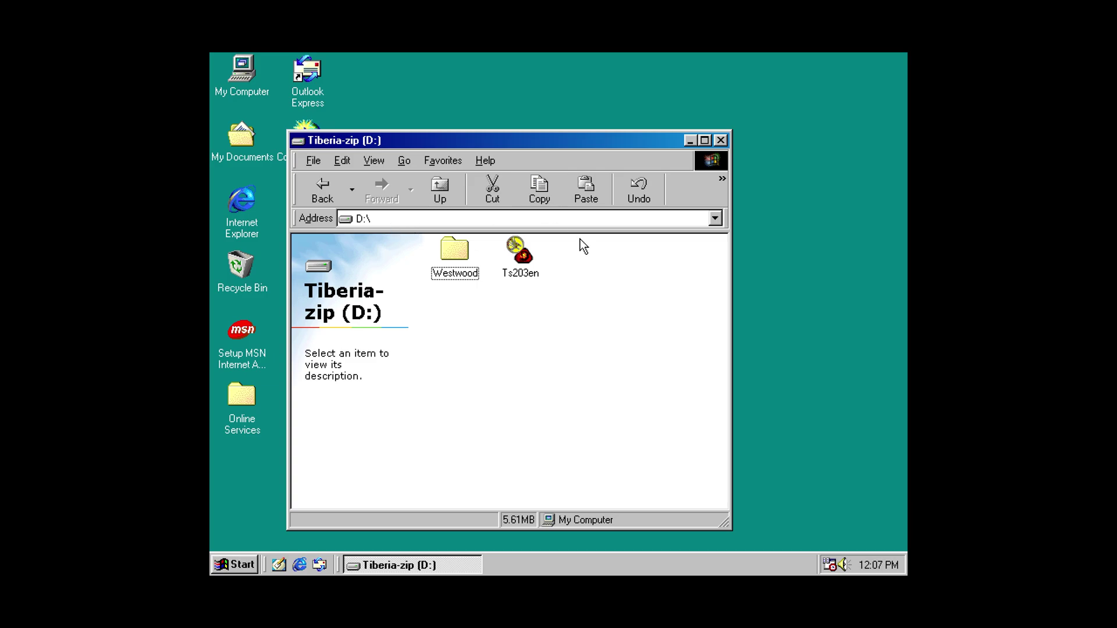
pyautogui.click(525, 254)
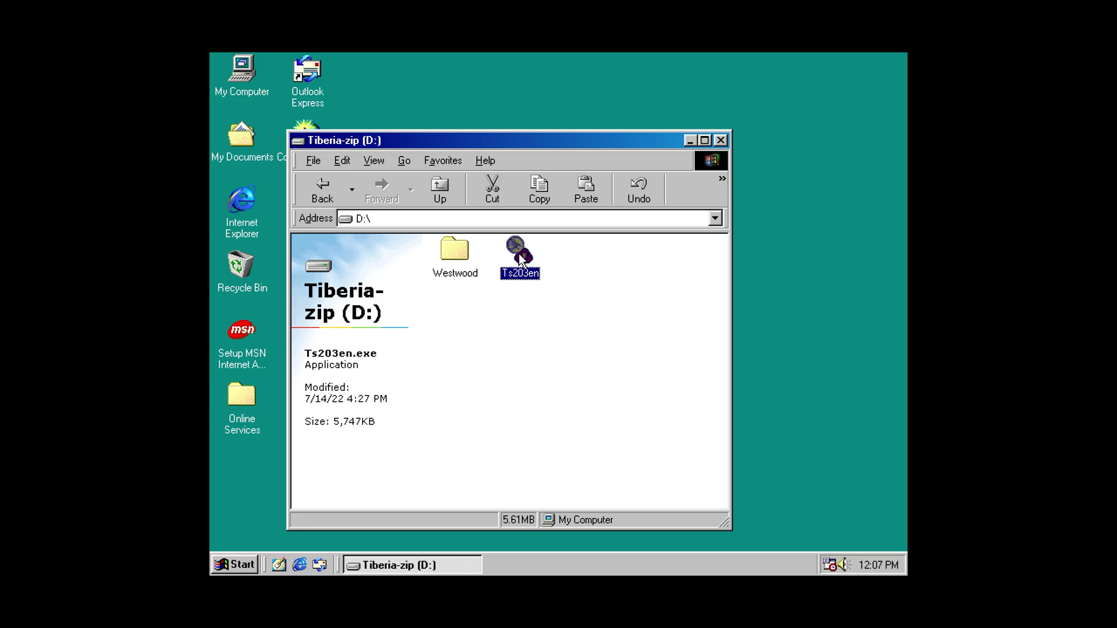
pyautogui.doubleClick(521, 258)
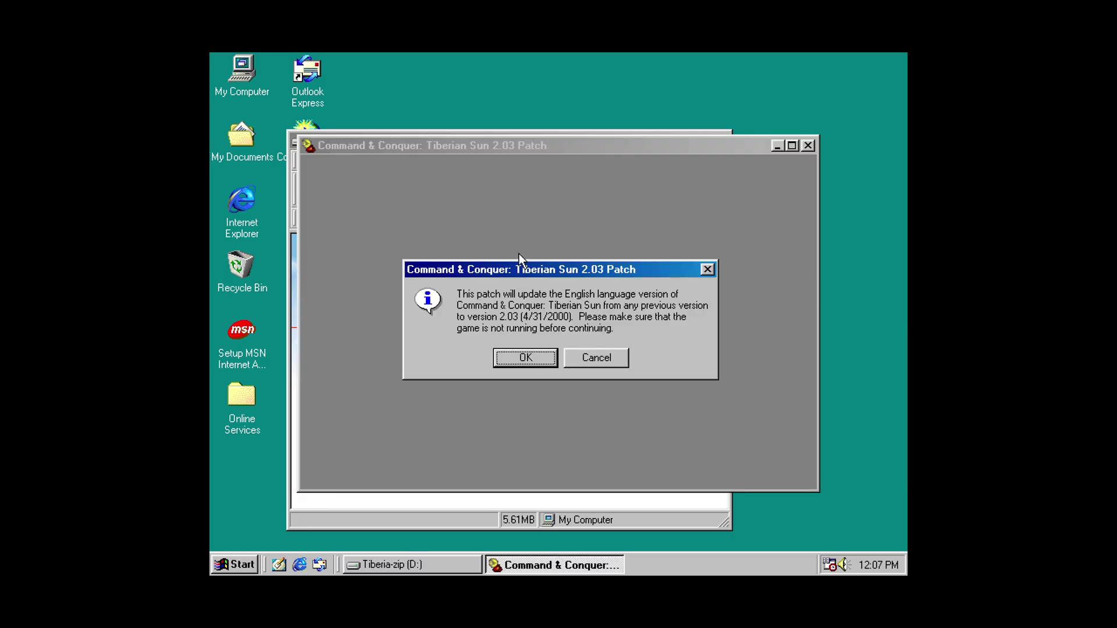
pyautogui.click(537, 355)
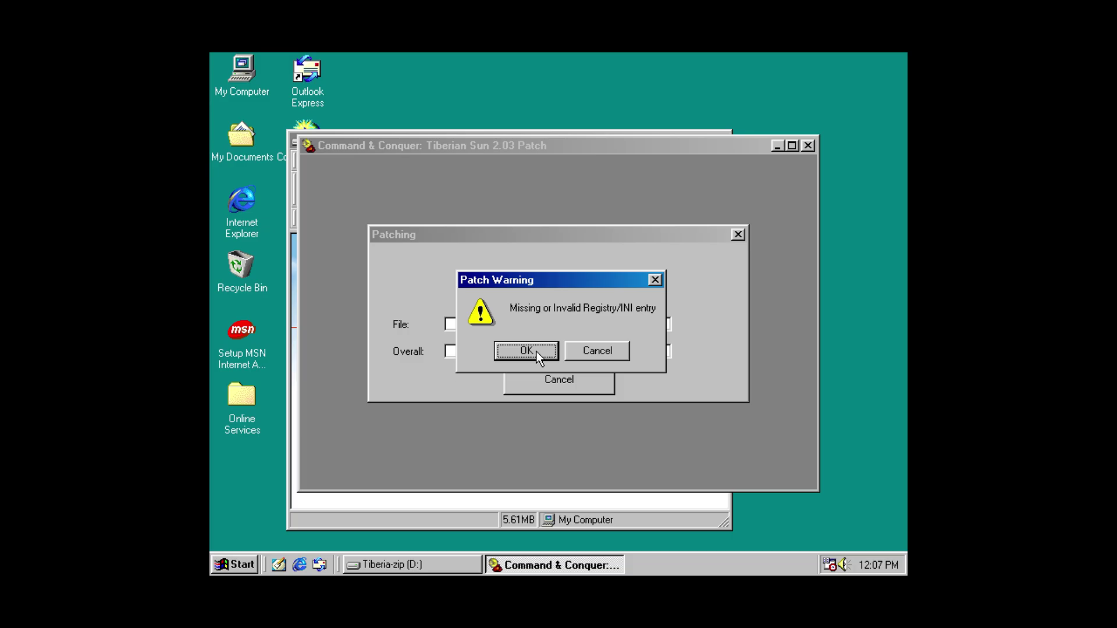
pyautogui.click(537, 351)
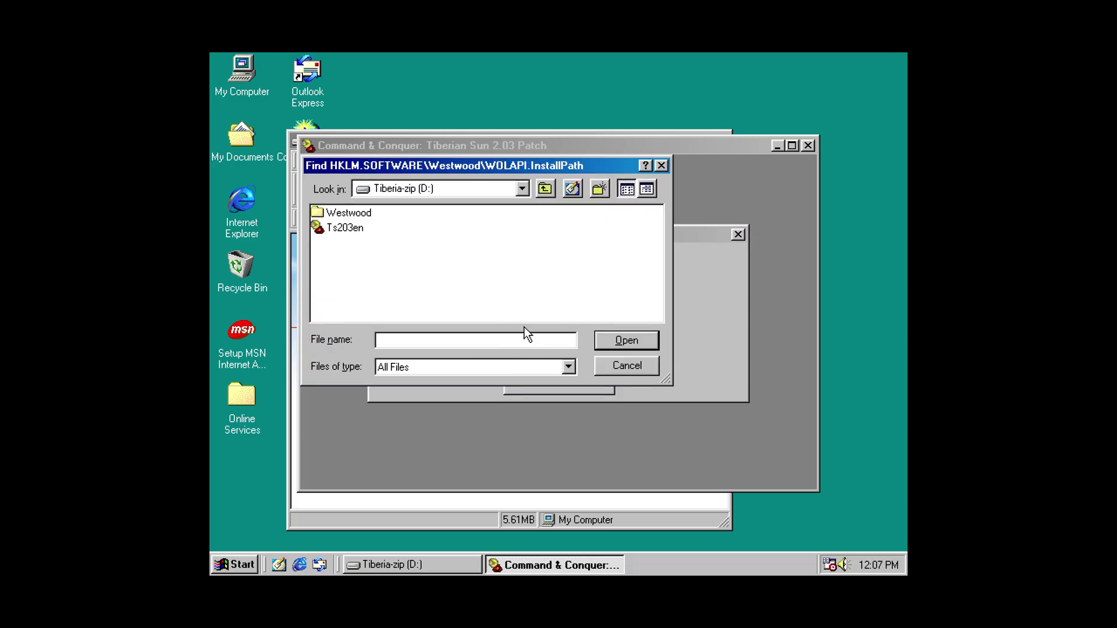
# - Point the patch to the Sun application in the game's Sun folder under Westwood and finish the patching
pyautogui.doubleClick(356, 213)
pyautogui.doubleClick(342, 214)
pyautogui.click(519, 247)
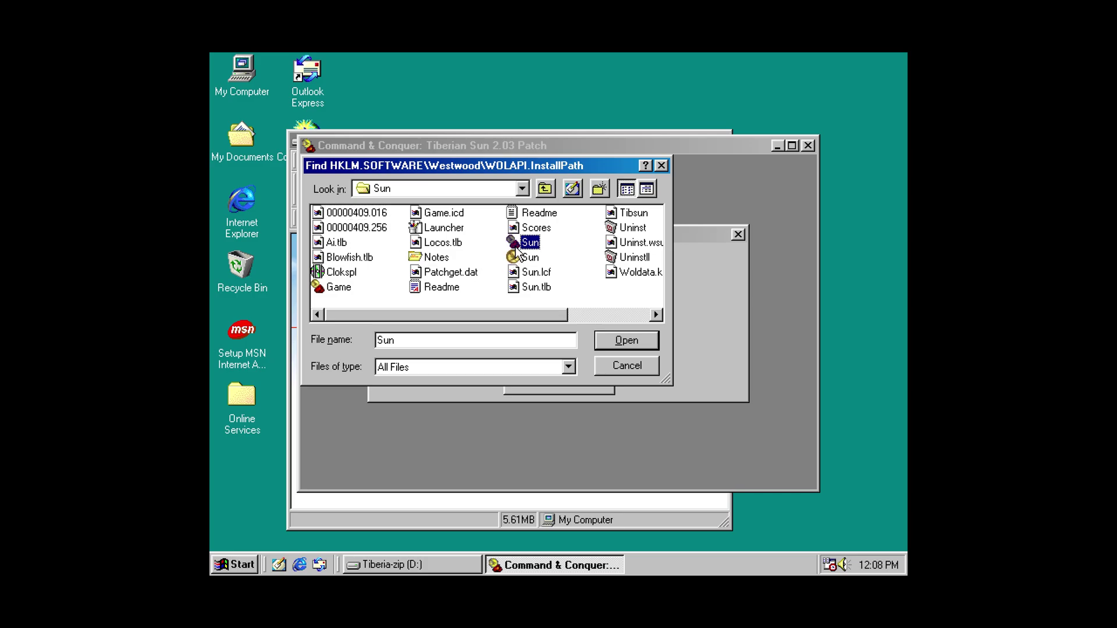
pyautogui.click(640, 341)
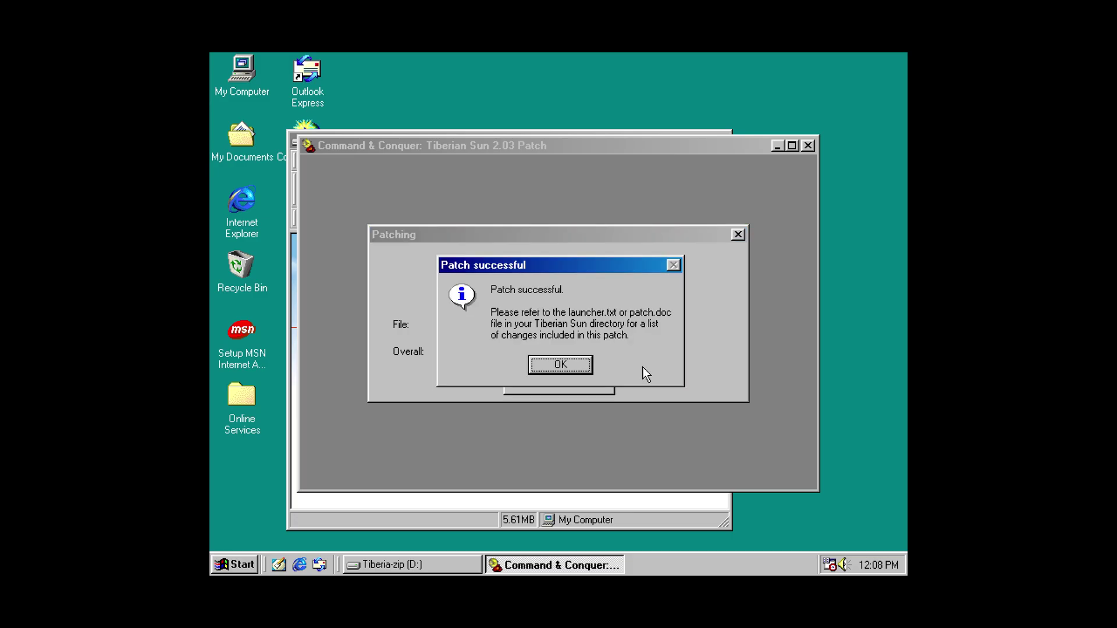
pyautogui.click(561, 364)
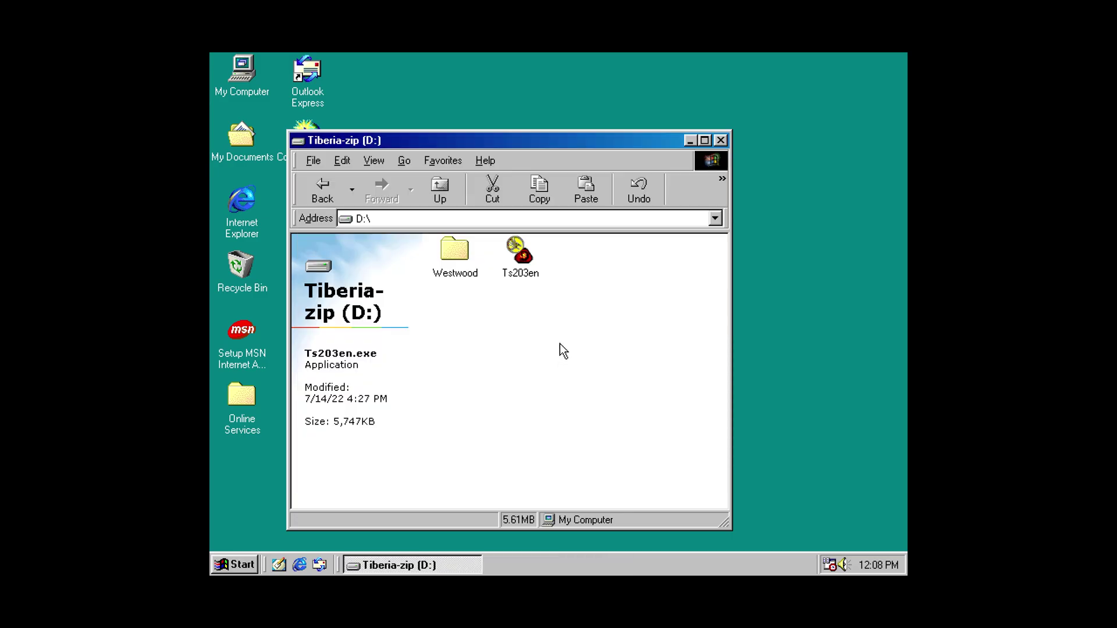
# - Return to My Computer, close the Windows Help window, and turn off Game Focus
pyautogui.click(599, 289)
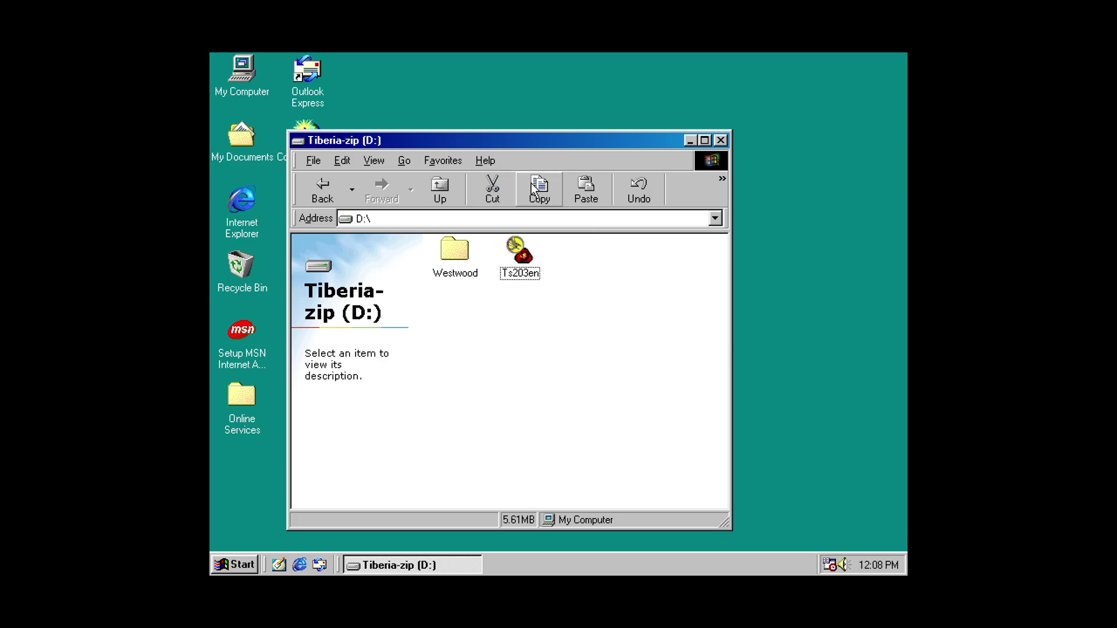
pyautogui.click(434, 194)
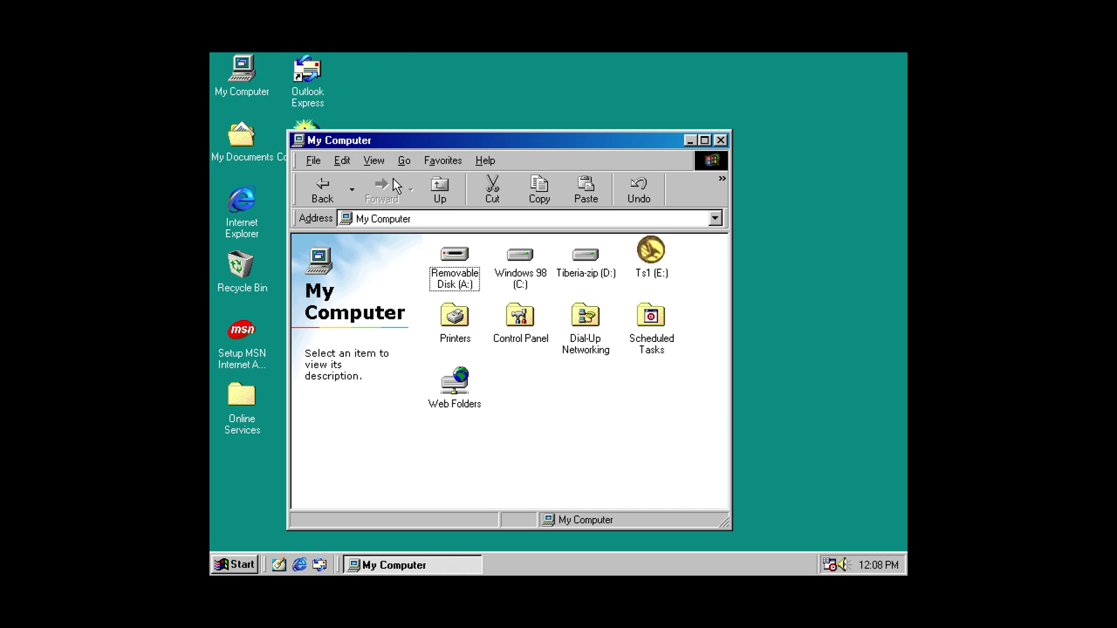
pyautogui.click(650, 257)
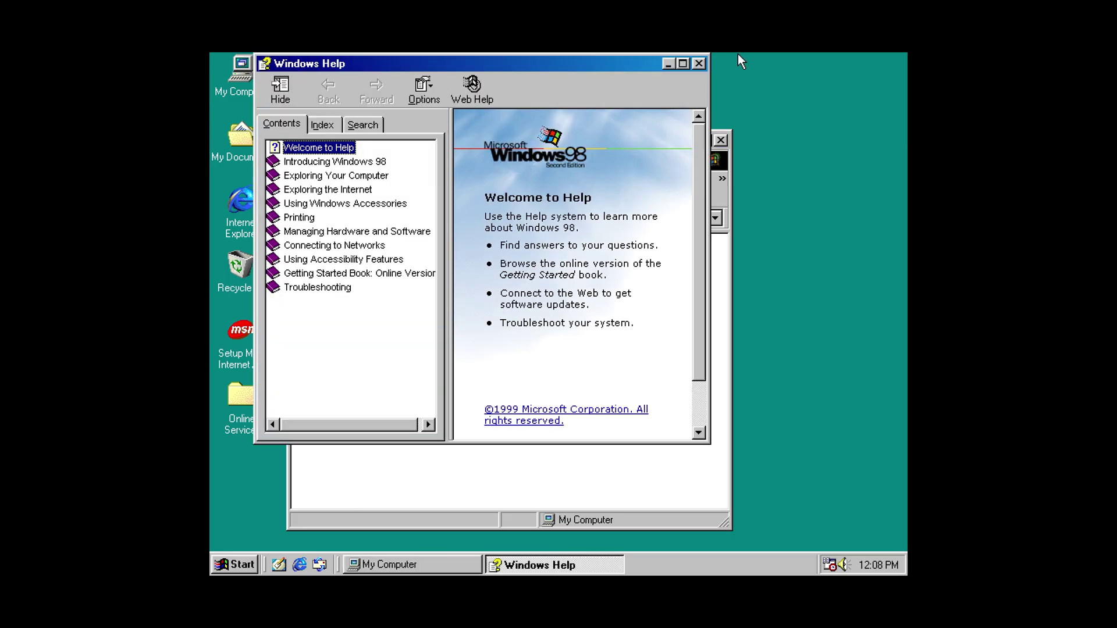
pyautogui.click(699, 64)
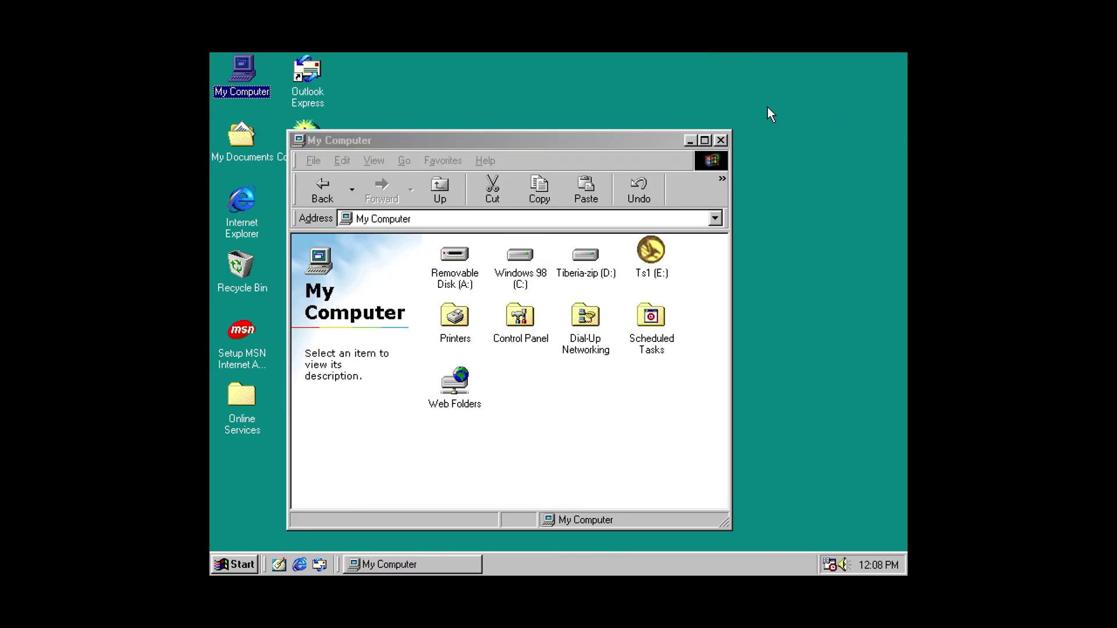
pyautogui.press('Scroll_Lock')
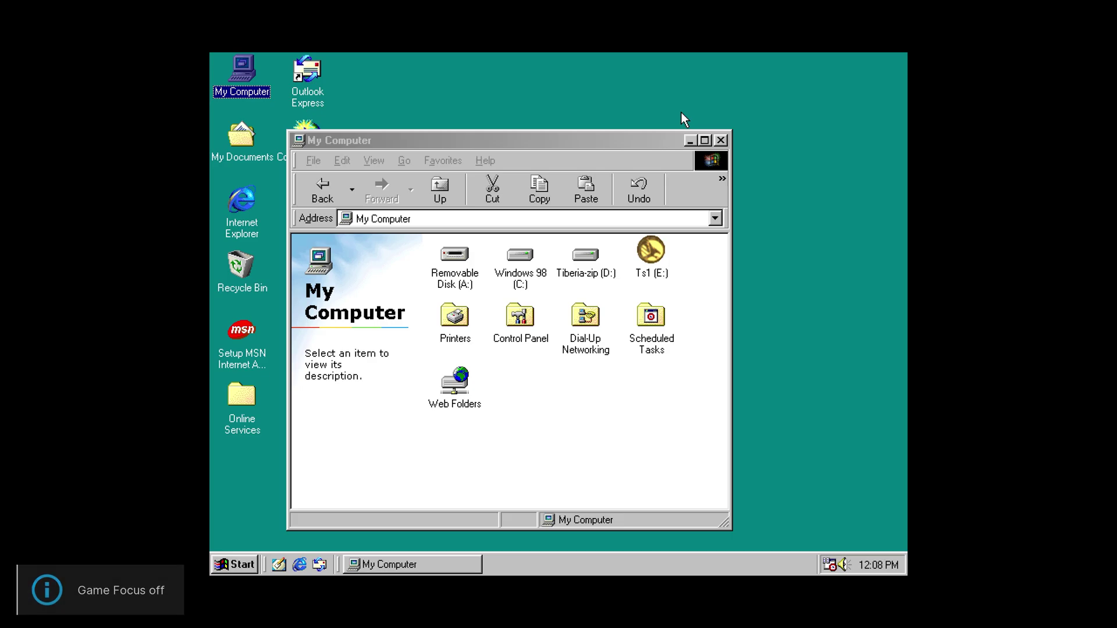
# - Open RetroArch's disc control for the running Windows 98 content and eject the current virtual disc
pyautogui.press('F1')
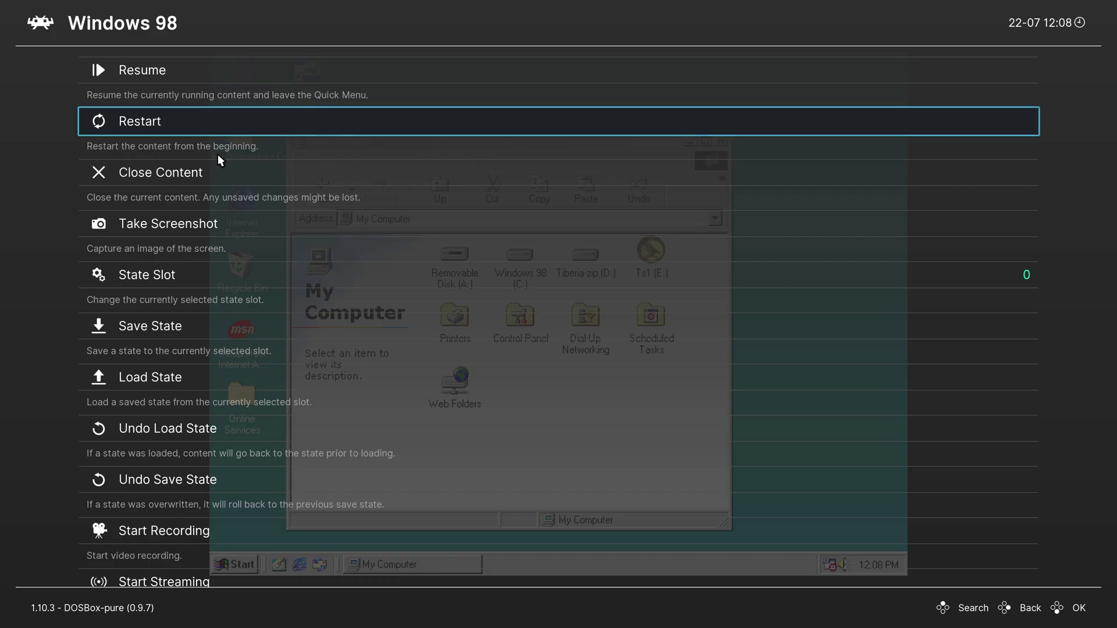
pyautogui.press('Down')
pyautogui.press('Down')
pyautogui.press('Down')
pyautogui.press('Down')
pyautogui.press('Down')
pyautogui.press('Down')
pyautogui.press('Down')
pyautogui.press('Down')
pyautogui.press('Down')
pyautogui.press('Down')
pyautogui.press('Down')
pyautogui.press('Down')
pyautogui.press('Down')
pyautogui.press('Down')
pyautogui.press('Down')
pyautogui.press('Down')
pyautogui.press('Down')
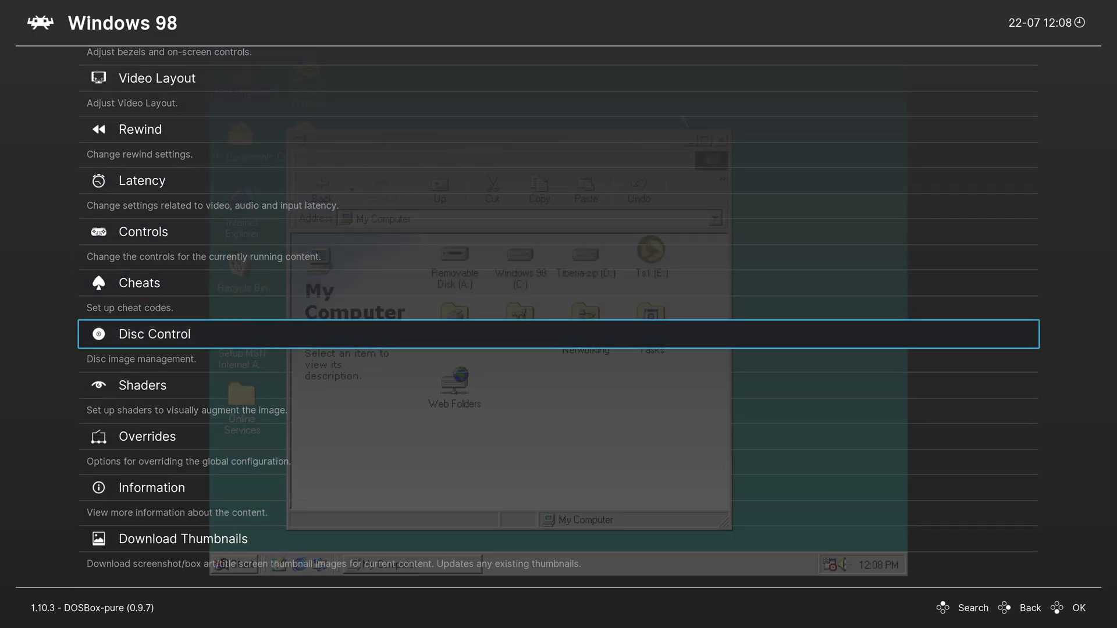
pyautogui.press('Return')
pyautogui.press('Return')
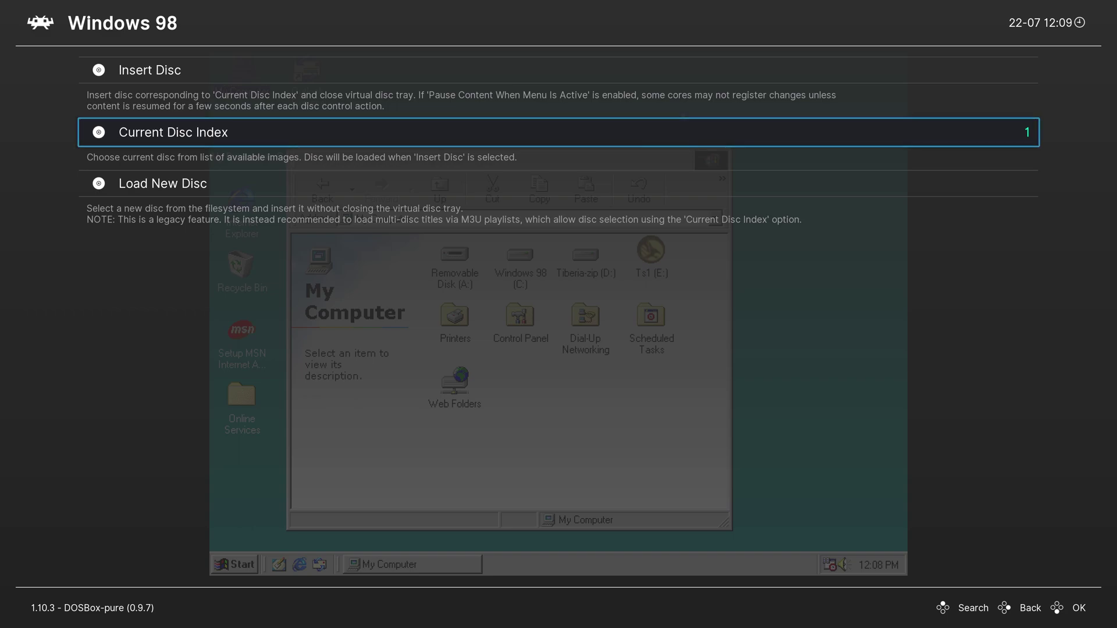
# - Set the current disc index to 2, Tiberian_Sun_NOD.iso, and insert that disc
pyautogui.press('Return')
pyautogui.press('Down')
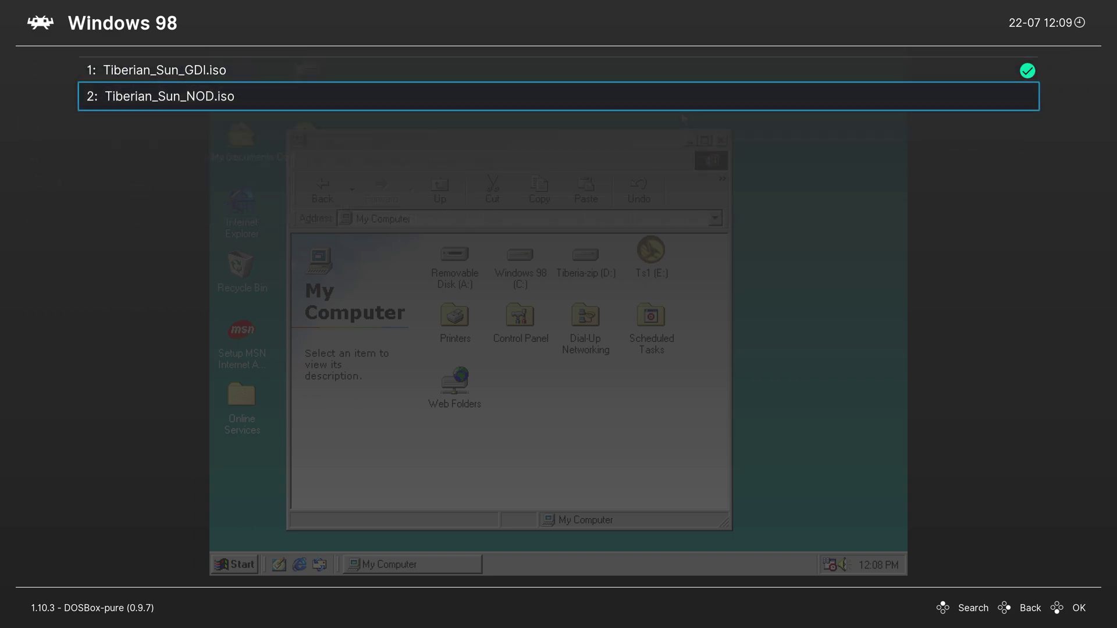
pyautogui.press('Up')
pyautogui.press('Down')
pyautogui.press('Up')
pyautogui.press('Down')
pyautogui.press('Return')
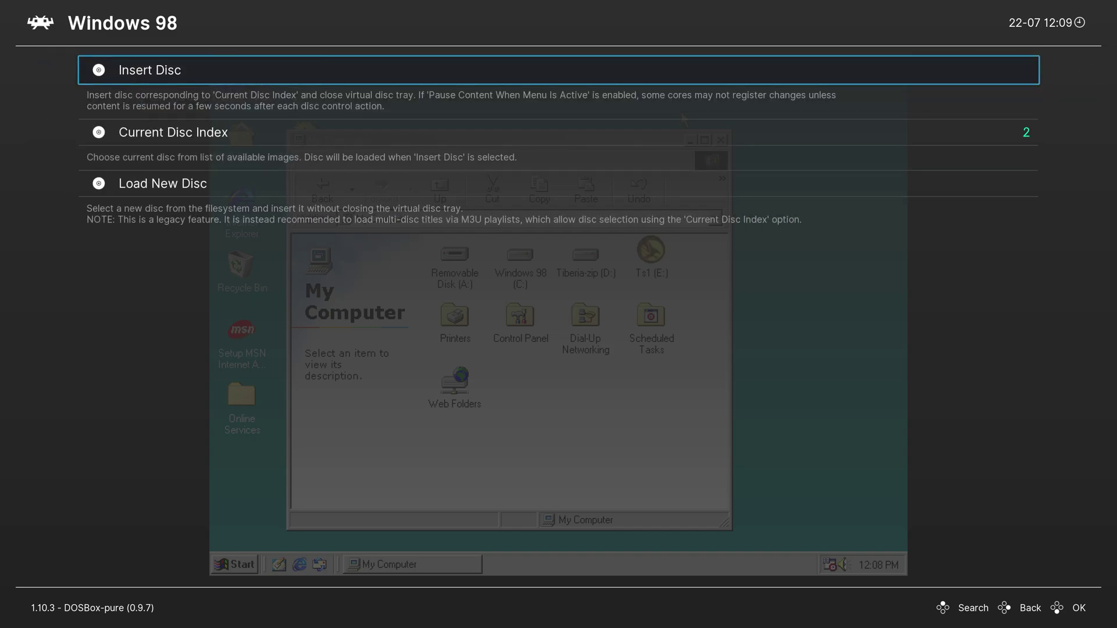
pyautogui.press('Return')
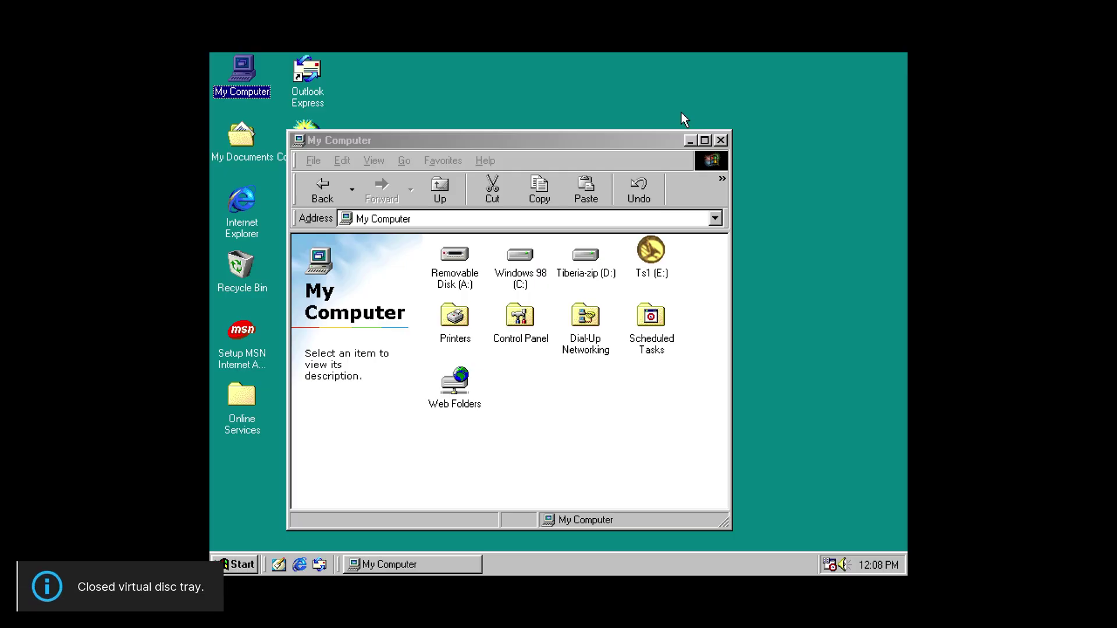
# - Refresh My Computer and launch the Ts2 (E:) disc
pyautogui.click(608, 422)
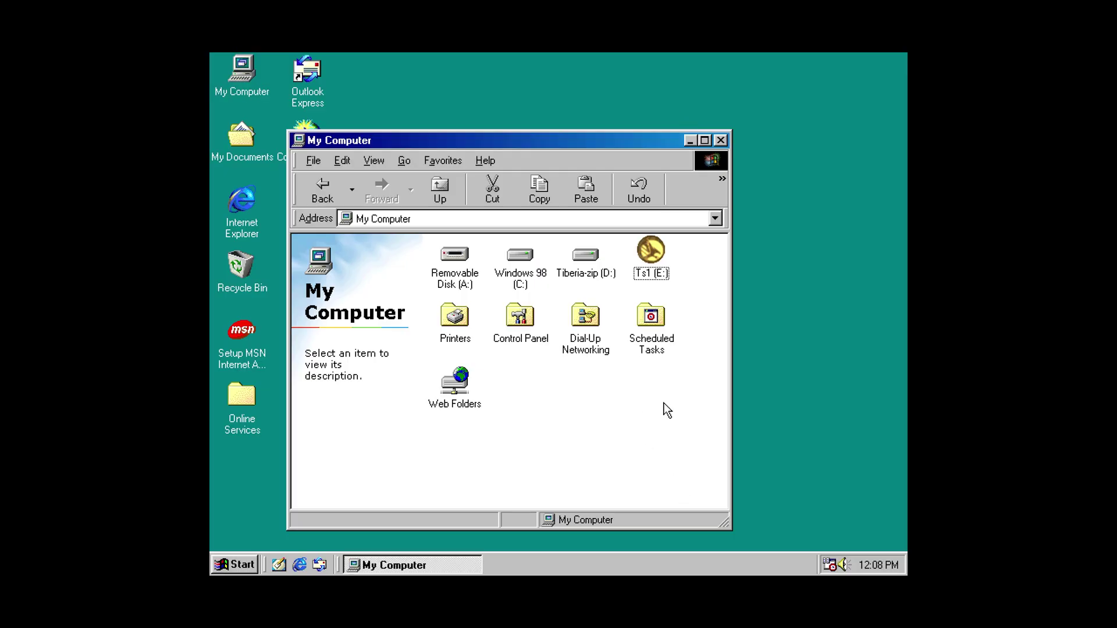
pyautogui.rightClick(565, 397)
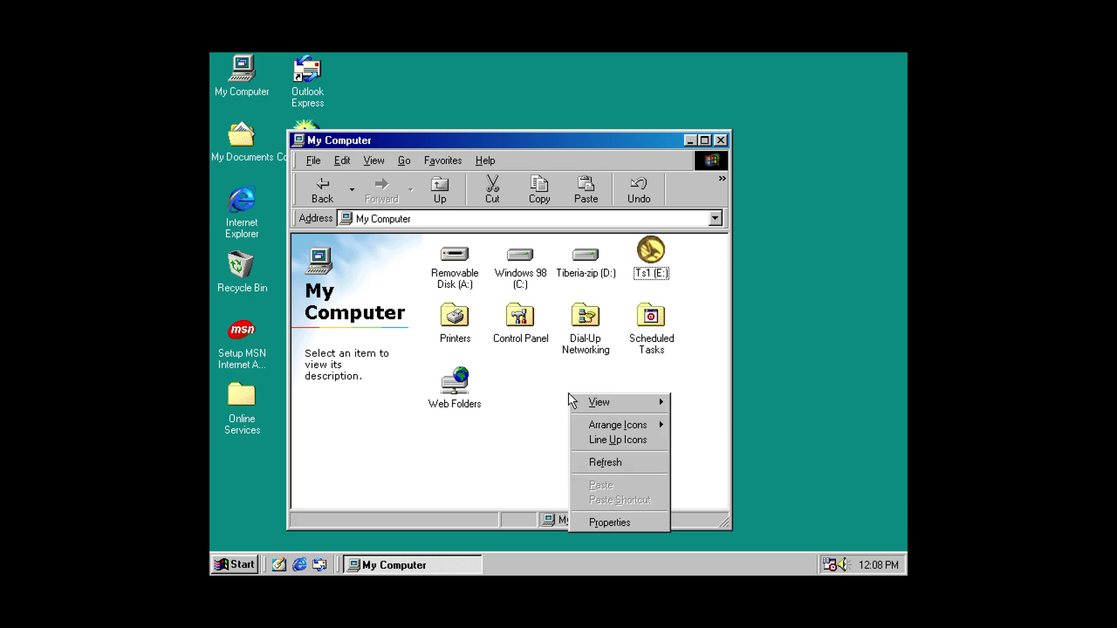
pyautogui.click(614, 467)
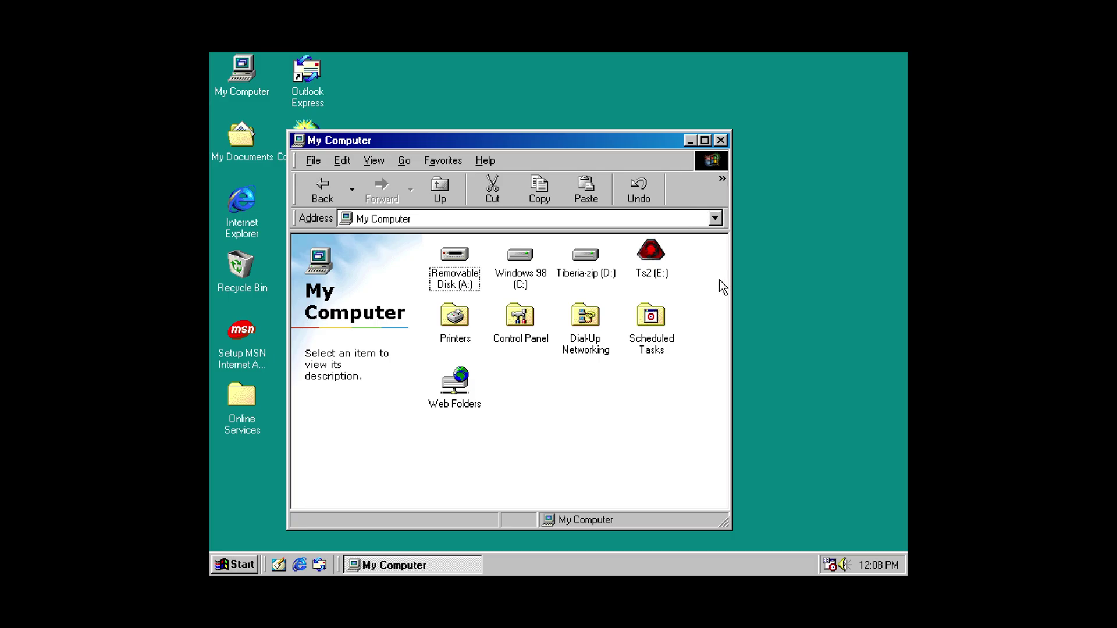
pyautogui.doubleClick(654, 259)
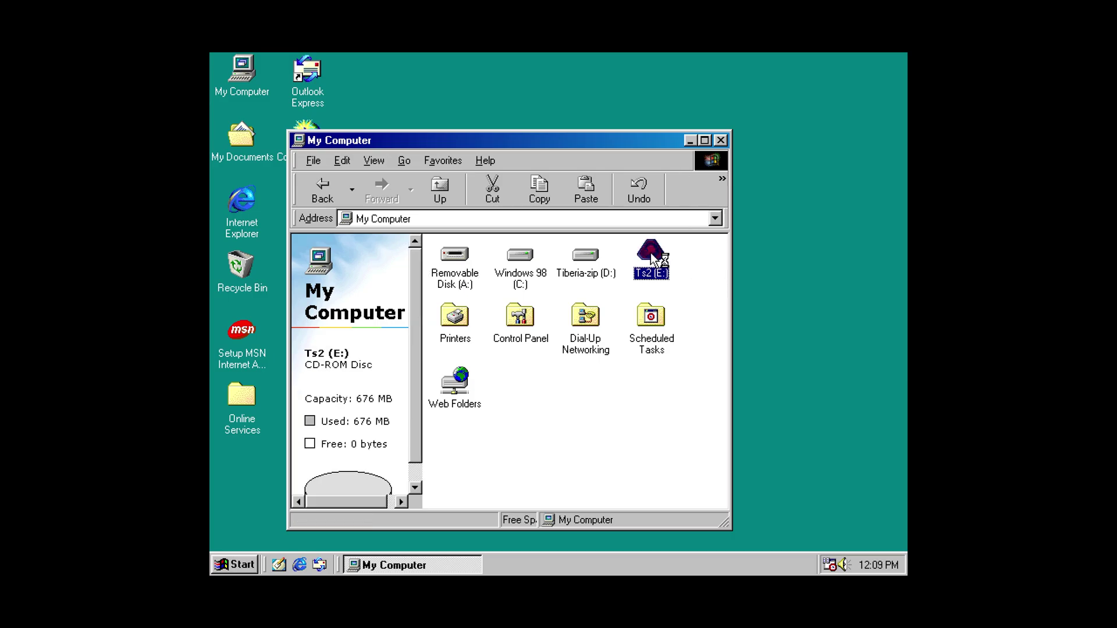
pyautogui.click(718, 438)
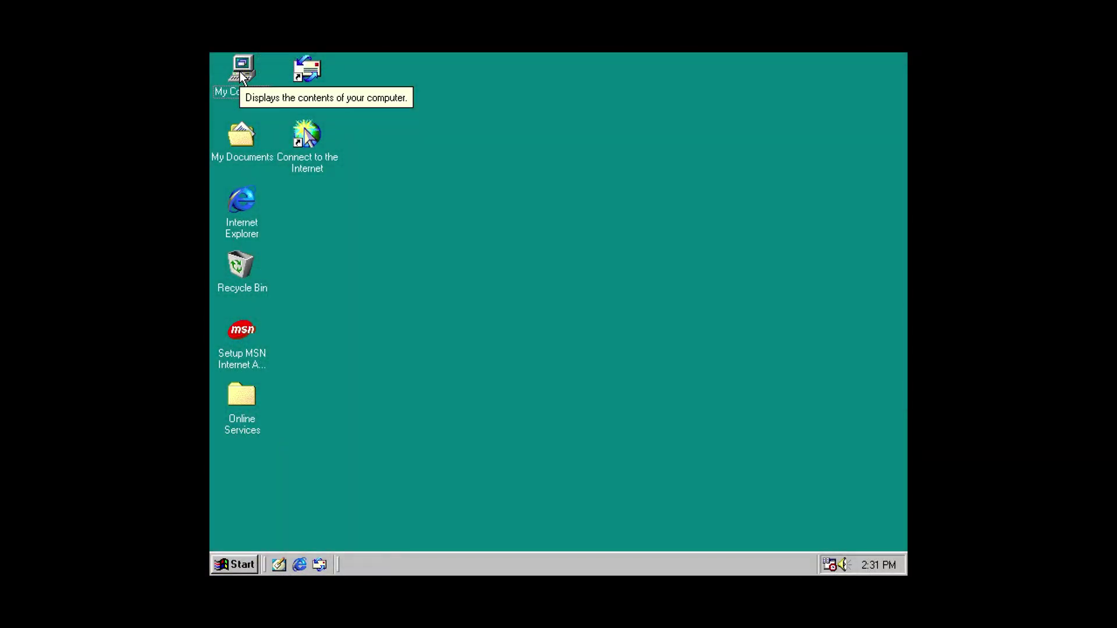
# - Run zsnes from the Zsnes-zip (D:) drive and dismiss its one-time user reminder
pyautogui.doubleClick(241, 72)
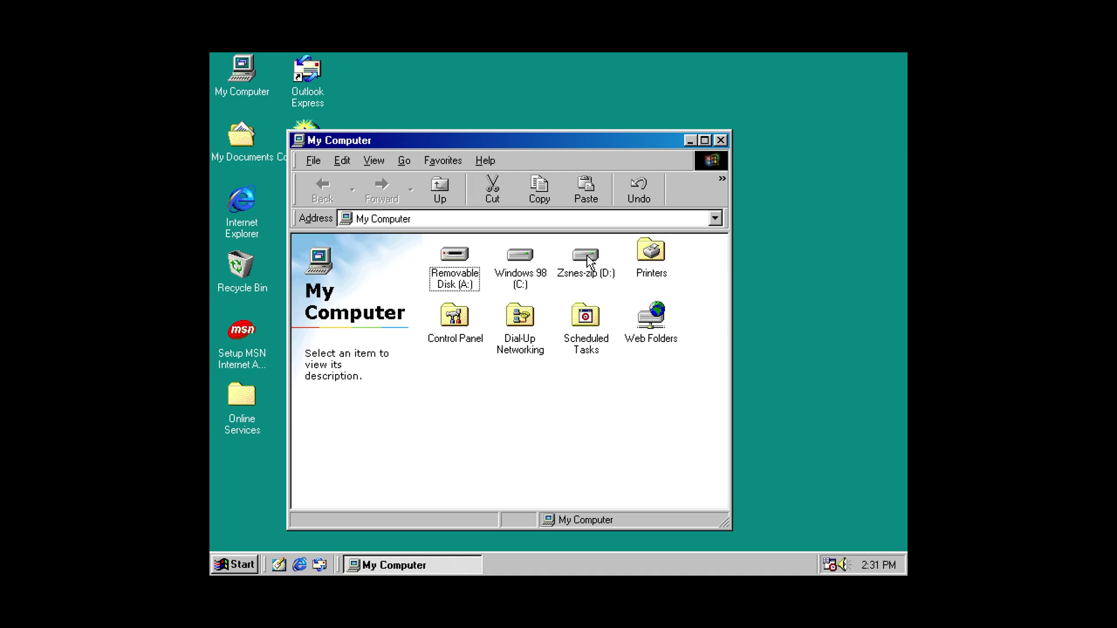
pyautogui.doubleClick(592, 260)
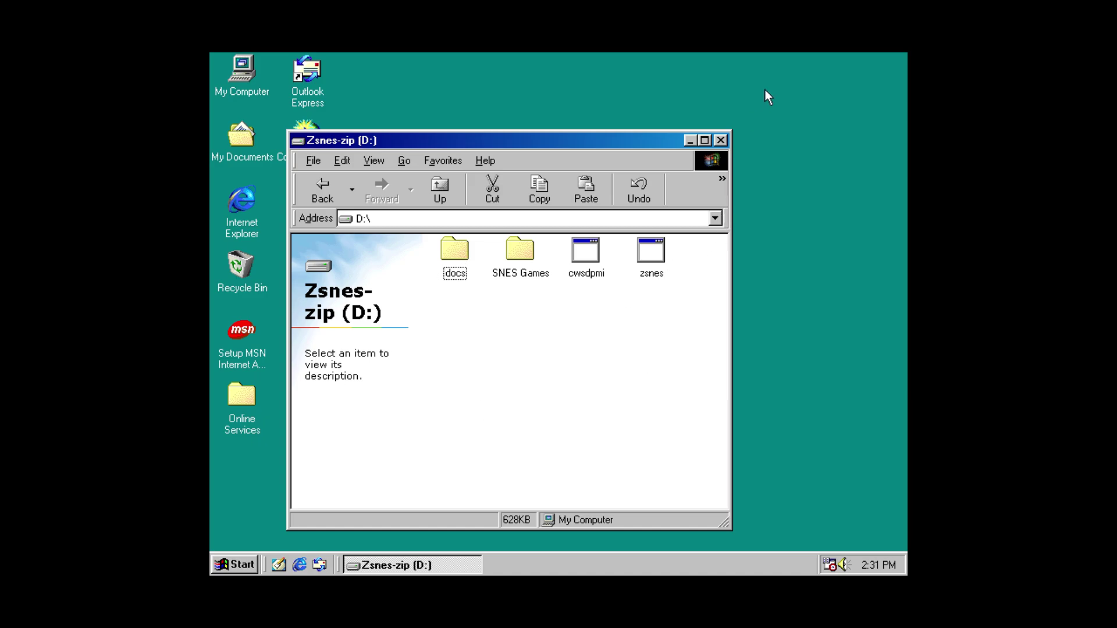
pyautogui.doubleClick(652, 253)
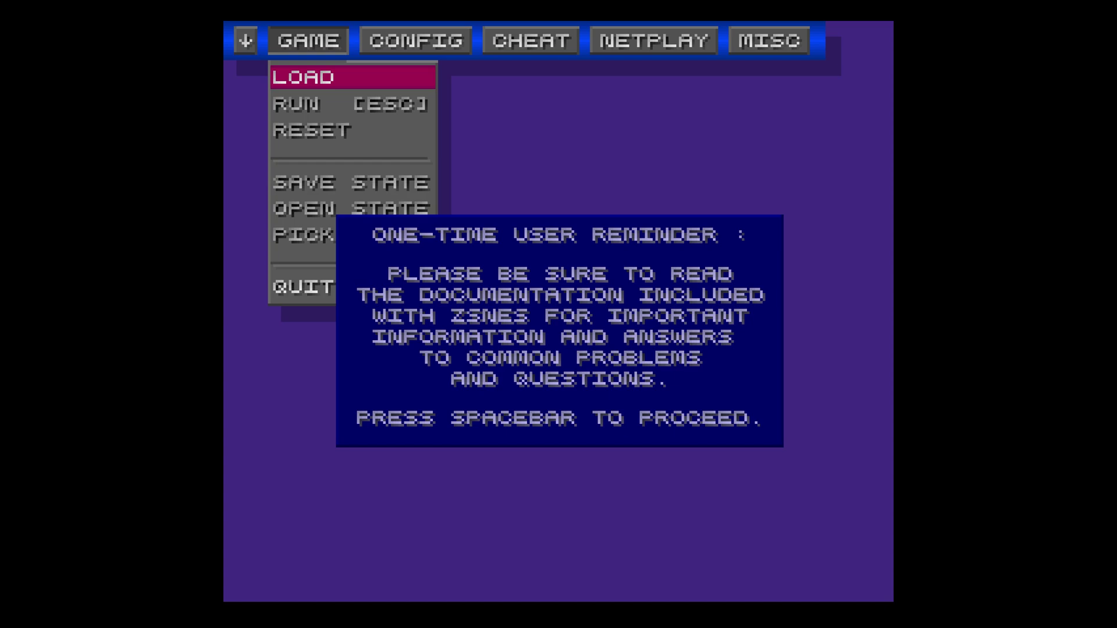
pyautogui.press('space')
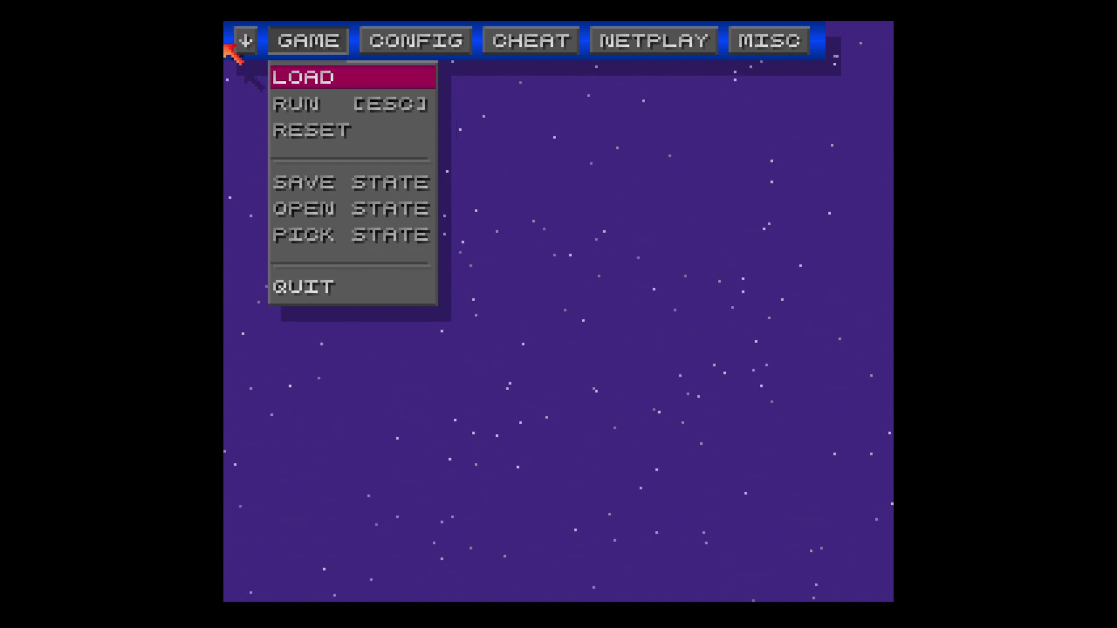
# - Load MEGAMA~2.SFC from the SNES GAMES directory in ZSNES
pyautogui.click(302, 78)
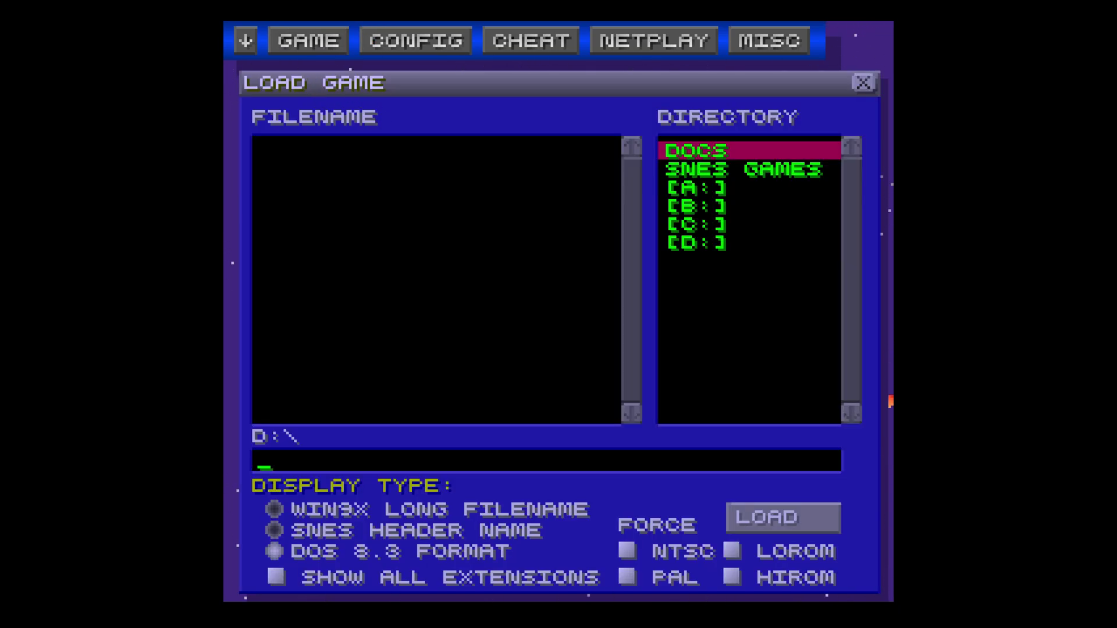
pyautogui.doubleClick(732, 169)
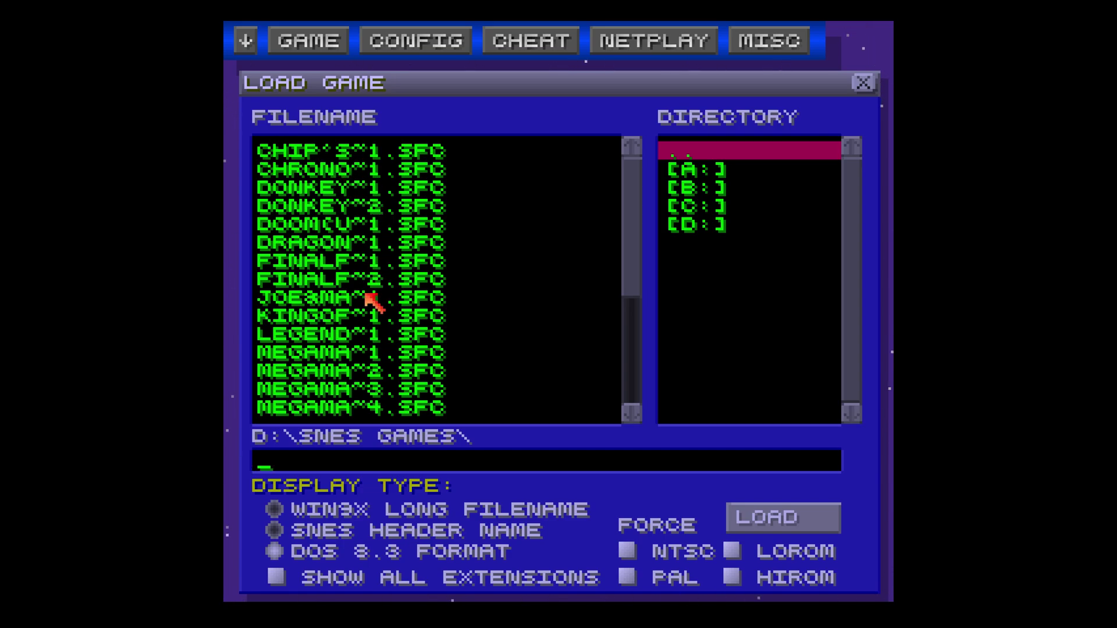
pyautogui.click(302, 367)
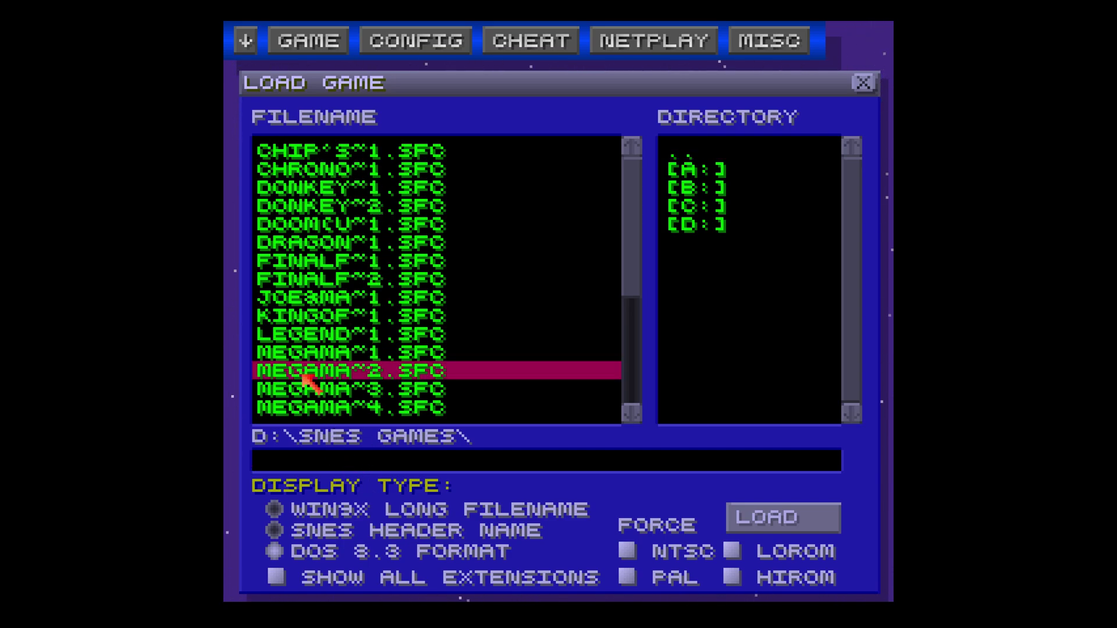
pyautogui.doubleClick(302, 375)
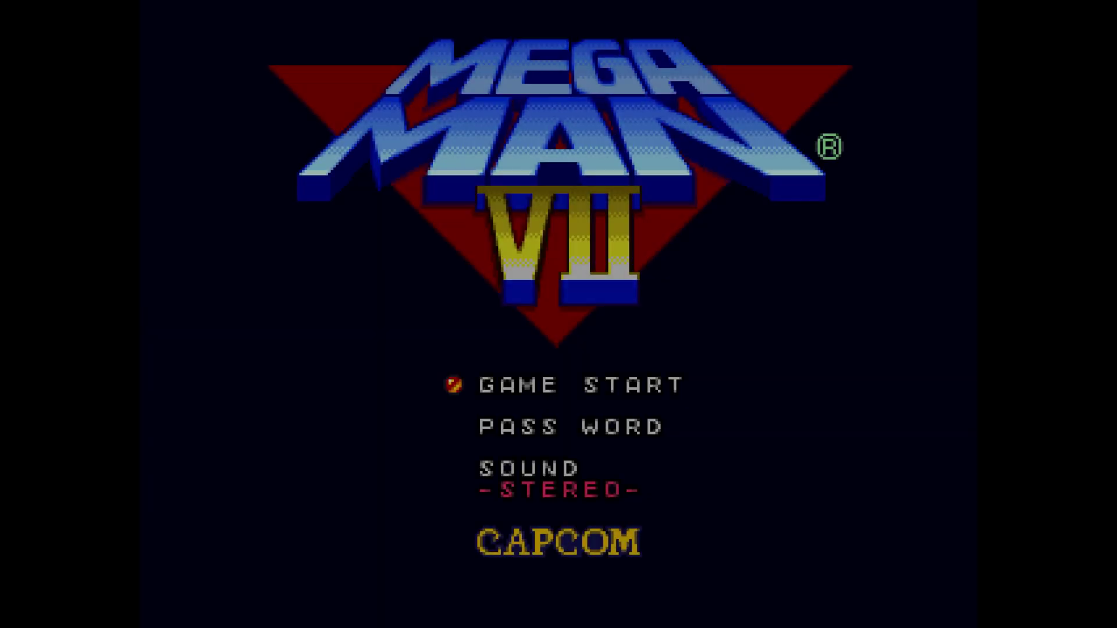
# - Start a new game in Mega Man VII and leave it once the opening stage has loaded
pyautogui.press('Down')
pyautogui.press('Up')
pyautogui.press('Return')
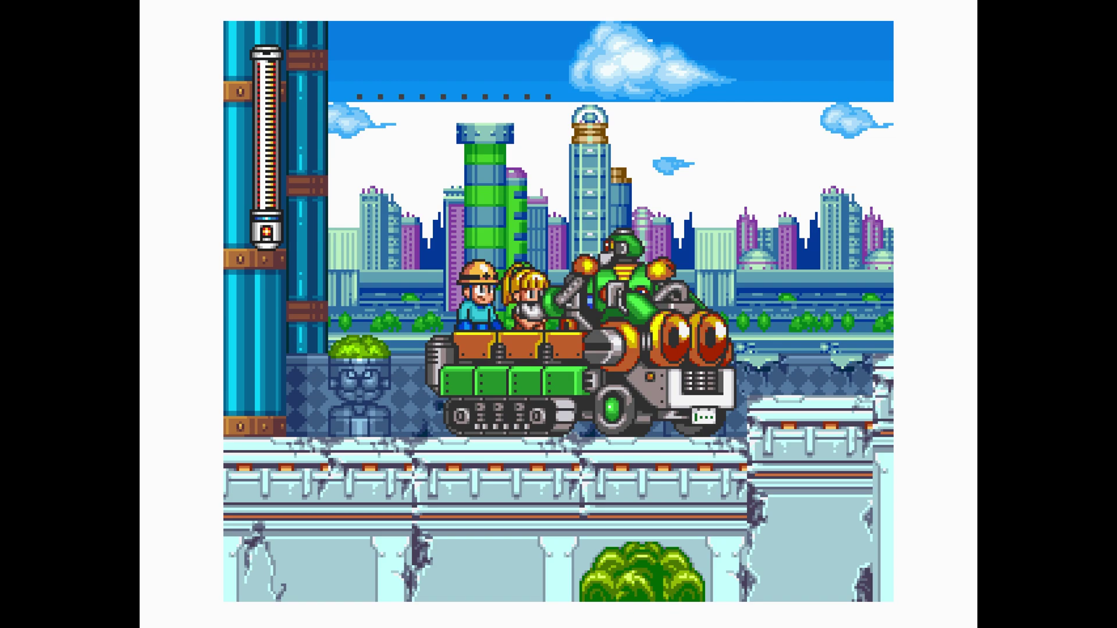
pyautogui.press('Escape')
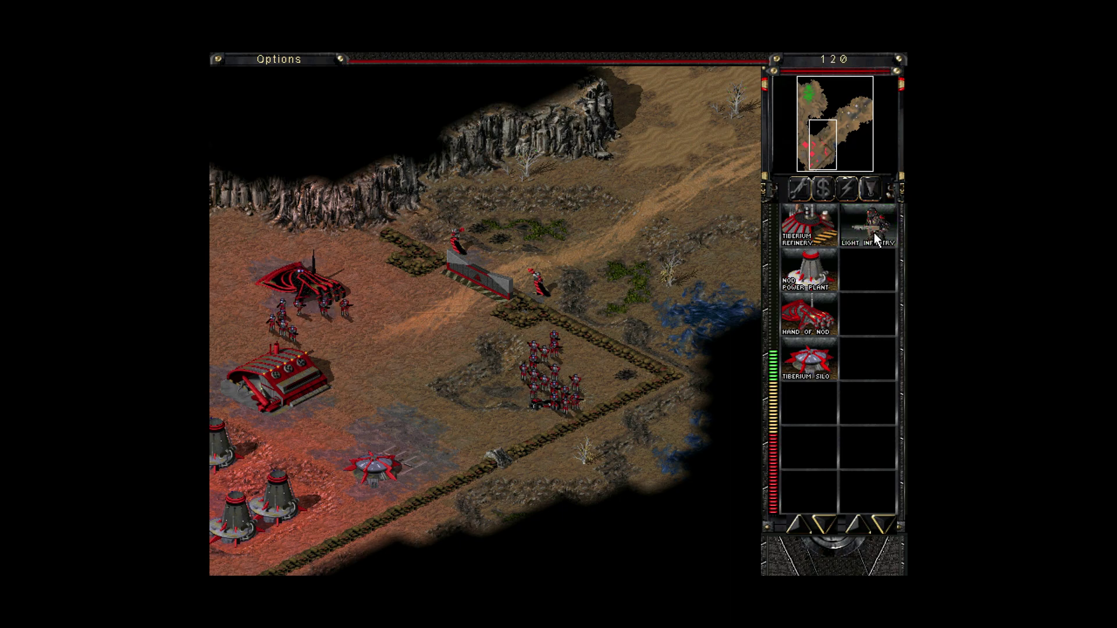
# - In Tiberian Sun, select the infantry group near the Nod base and send it east into the unexplored terrain
pyautogui.moveTo(635, 238); pyautogui.dragTo(212, 538)
pyautogui.click(573, 210)
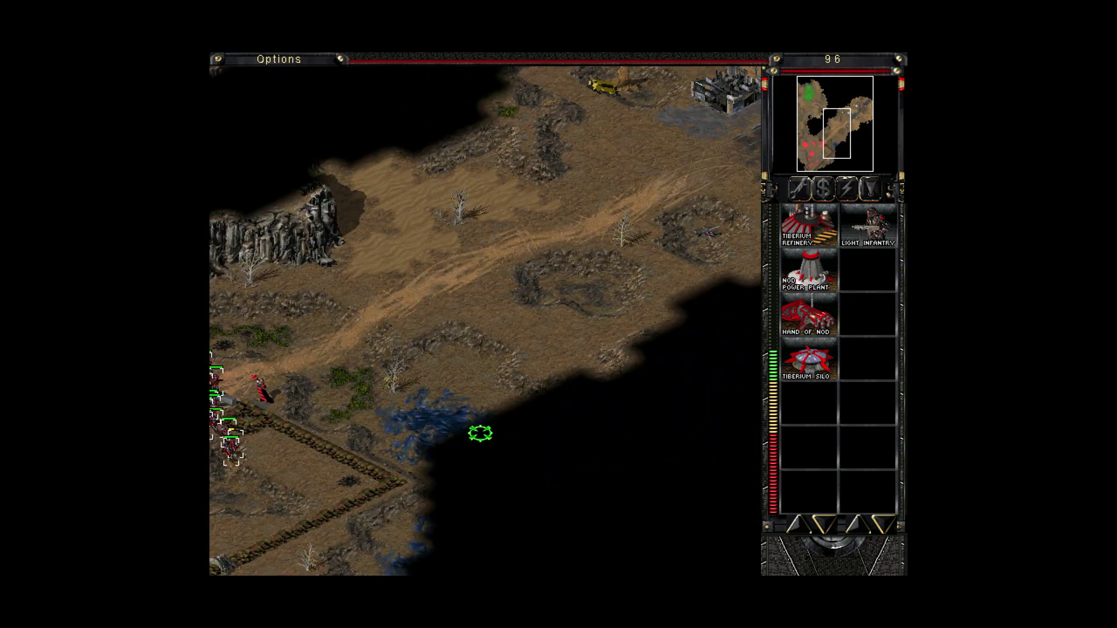
pyautogui.click(658, 325)
pyautogui.click(649, 393)
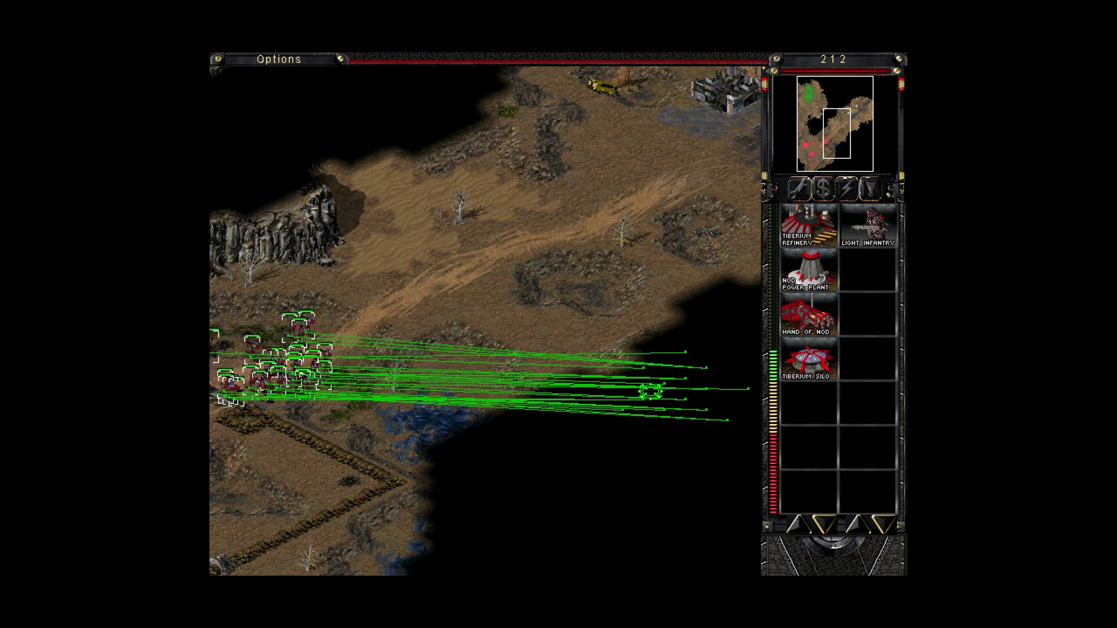
pyautogui.click(599, 319)
pyautogui.click(724, 342)
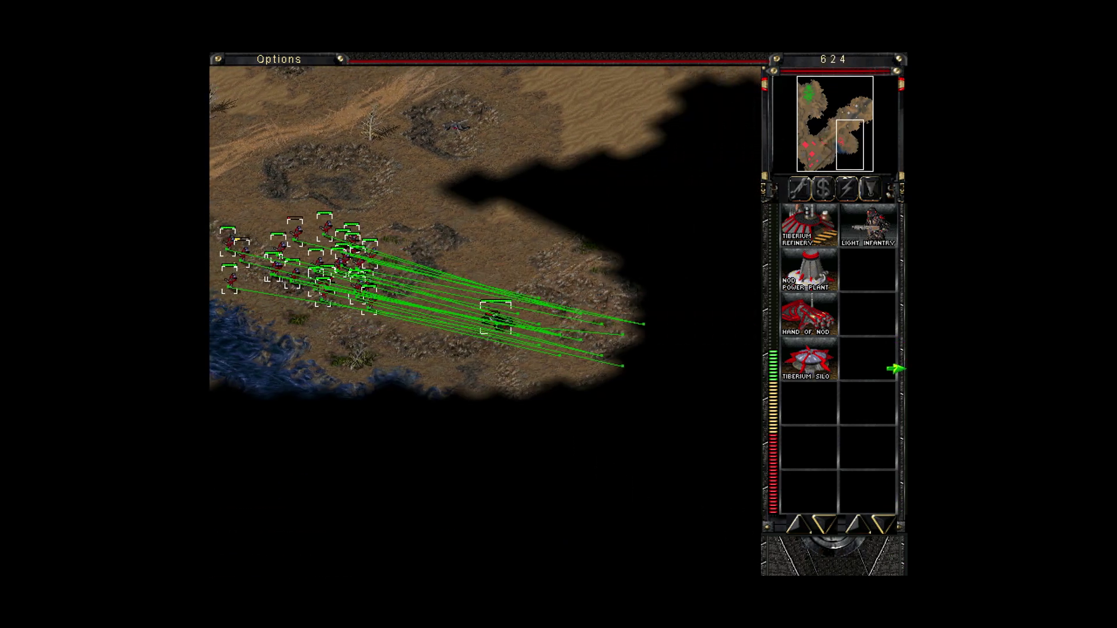
# - Advance the selected squad across the eastern wasteland toward the blue enemy soldier
pyautogui.click(586, 305)
pyautogui.click(658, 228)
pyautogui.click(660, 153)
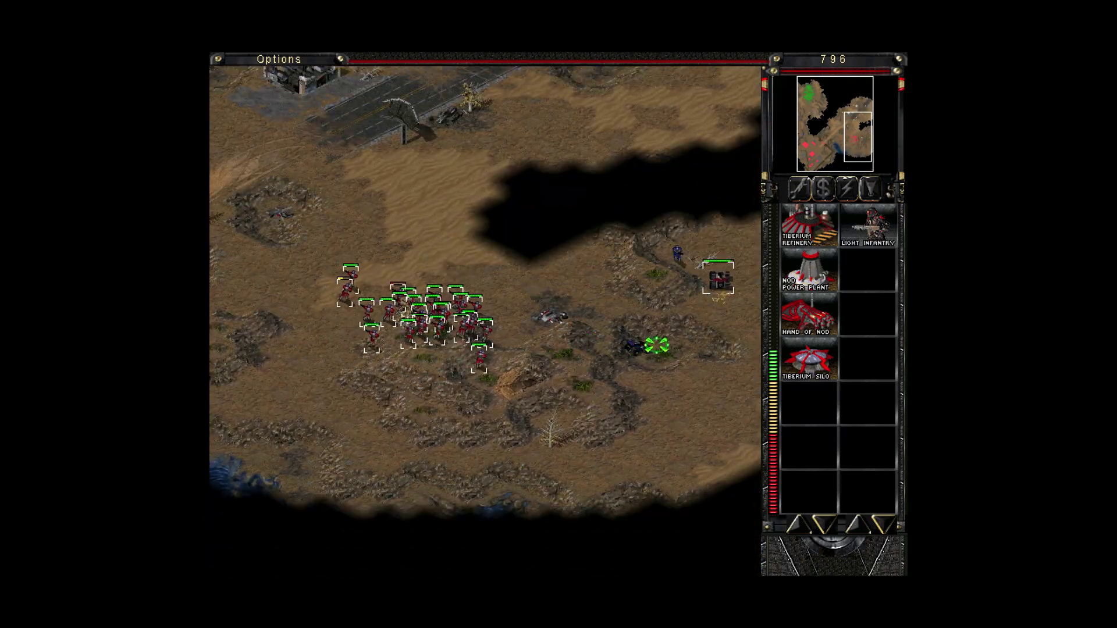
pyautogui.click(655, 342)
pyautogui.click(661, 306)
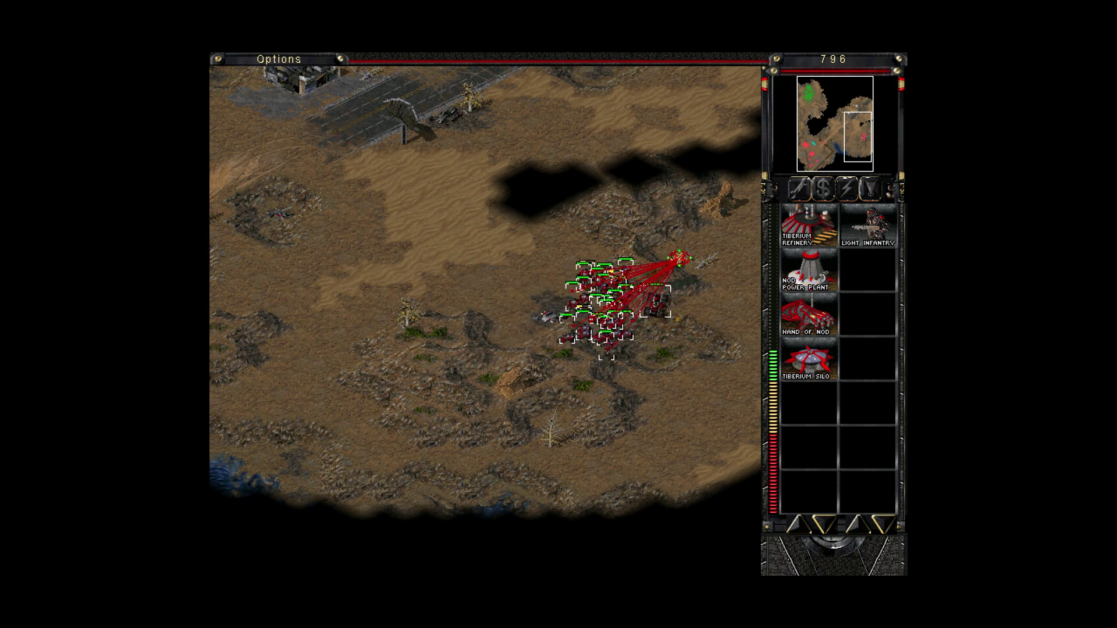
# - Lead the squad north past the enemy position and along the broken road into the unexplored area
pyautogui.click(704, 162)
pyautogui.click(687, 272)
pyautogui.click(716, 202)
pyautogui.click(652, 169)
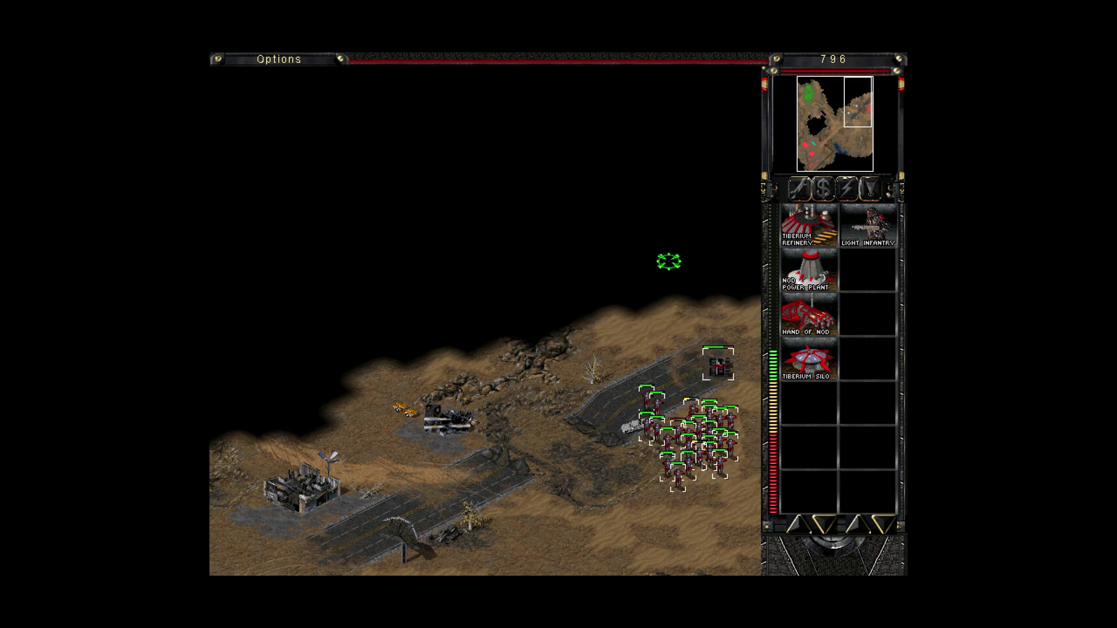
pyautogui.click(660, 244)
pyautogui.click(680, 192)
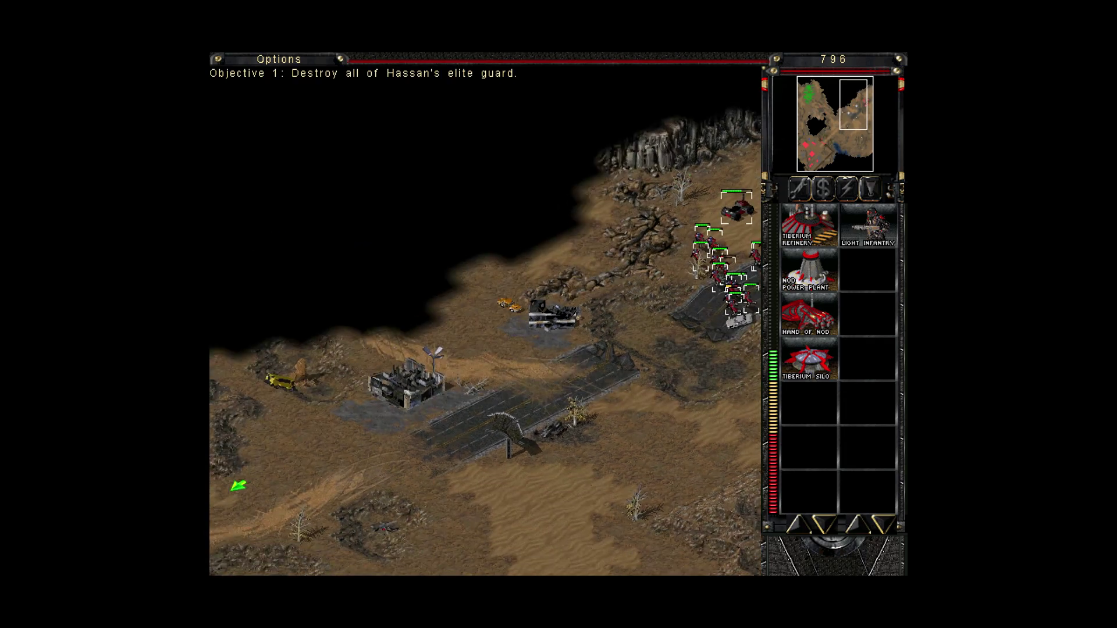
# - Send the squad northwest past the ruined buildings to uncover more of the map
pyautogui.click(434, 214)
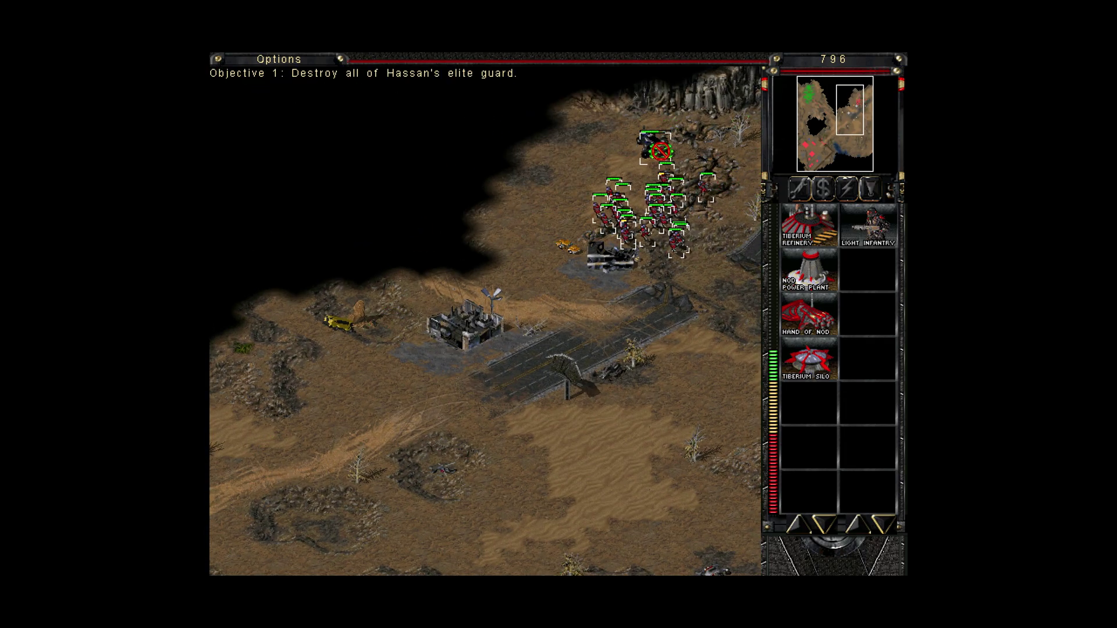
pyautogui.click(656, 143)
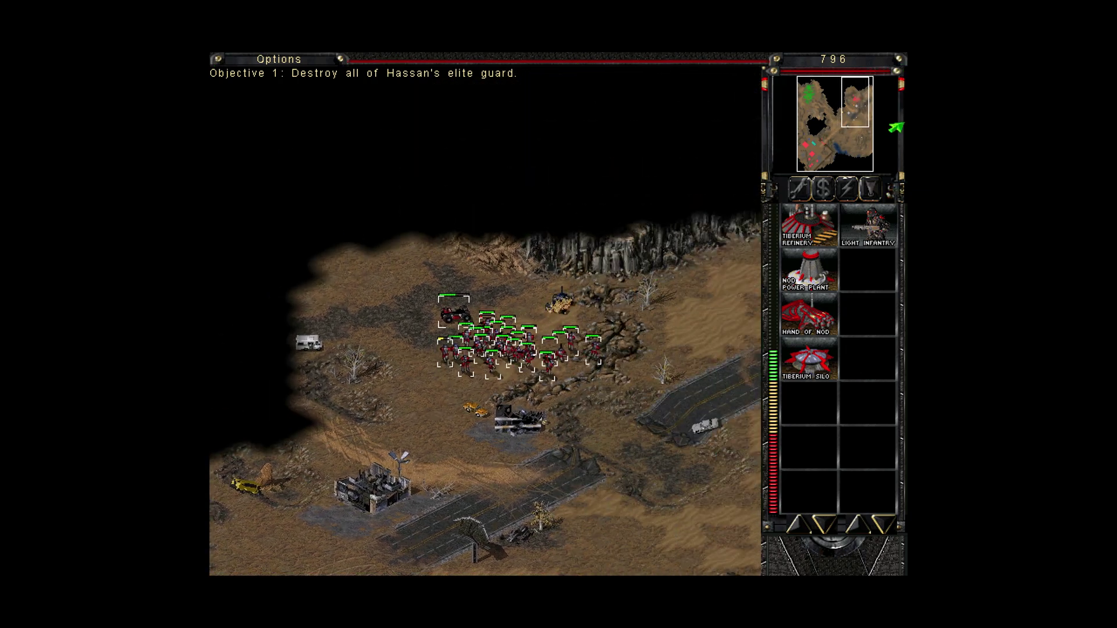
pyautogui.click(284, 197)
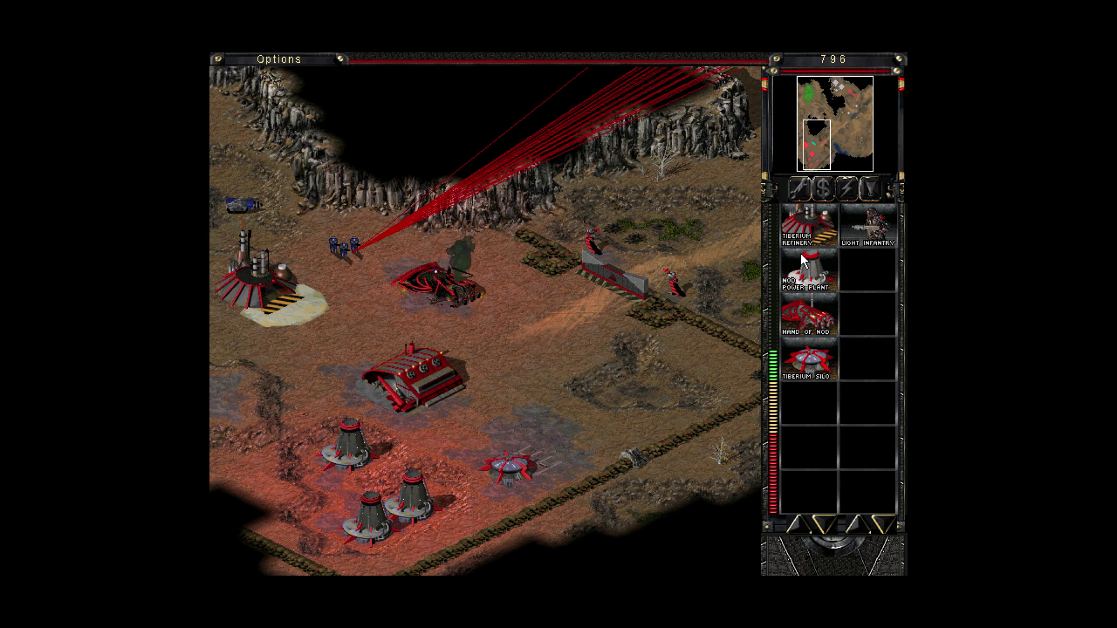
# - Repair the damaged Hand of Nod and queue five Light Infantry for training
pyautogui.click(800, 199)
pyautogui.click(454, 291)
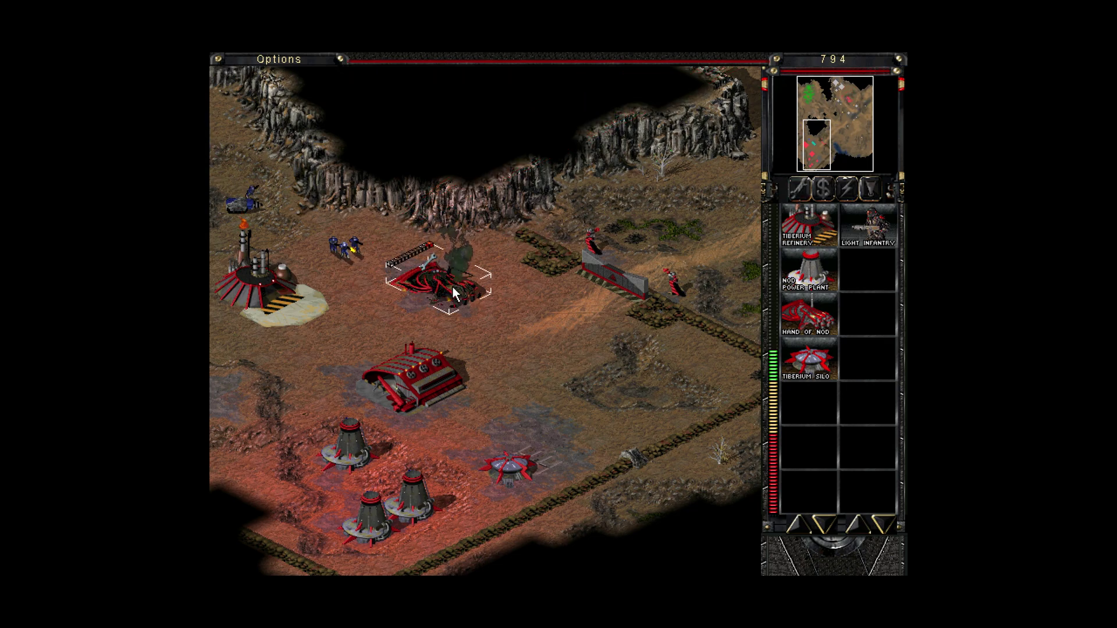
pyautogui.keyDown('shift'); pyautogui.click(864, 235); pyautogui.keyUp('shift')
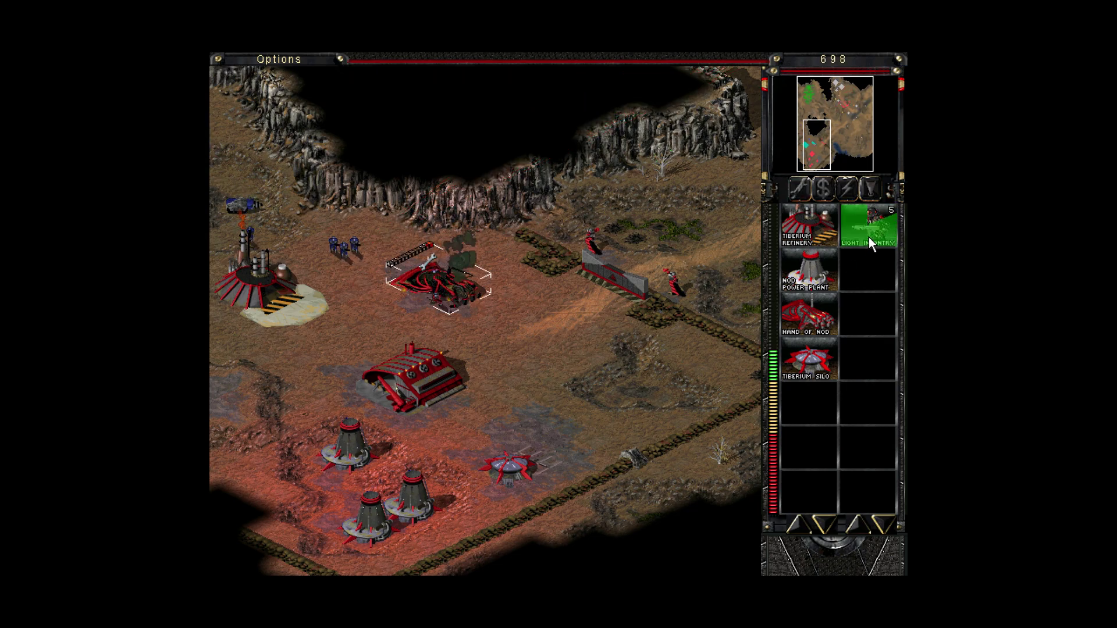
# - Select the newly trained infantry beside the Hand of Nod and attack the blue soldiers near the refinery
pyautogui.moveTo(498, 260); pyautogui.dragTo(419, 332)
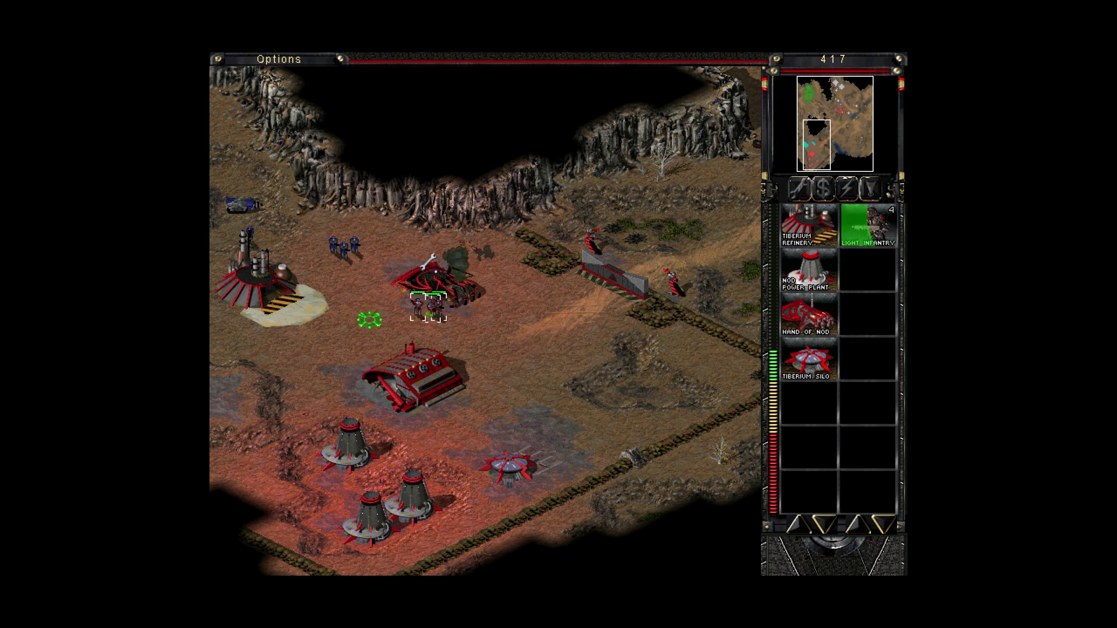
pyautogui.click(355, 261)
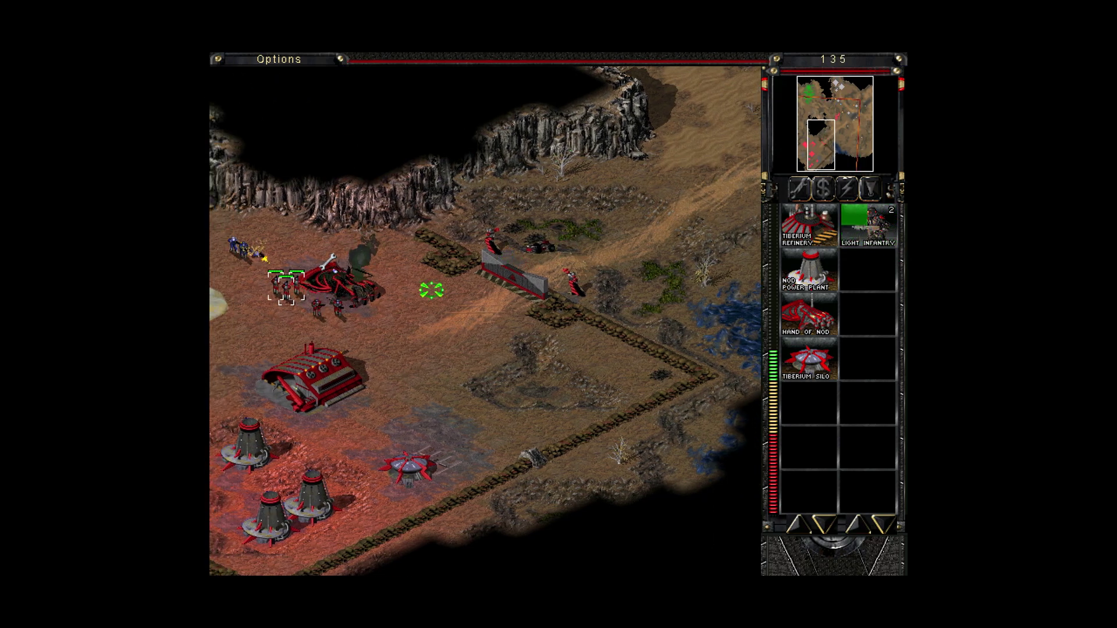
# - Select the infantry near the refinery, start building another Hand of Nod, and attack the blue vehicle north of the refinery
pyautogui.moveTo(367, 238); pyautogui.dragTo(289, 344)
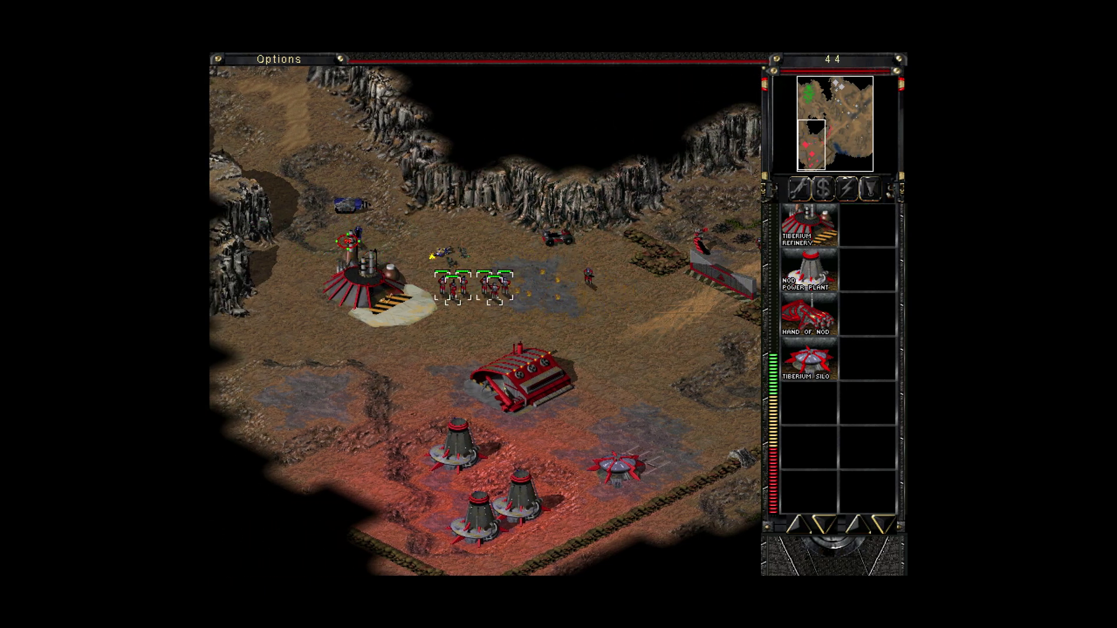
pyautogui.click(808, 315)
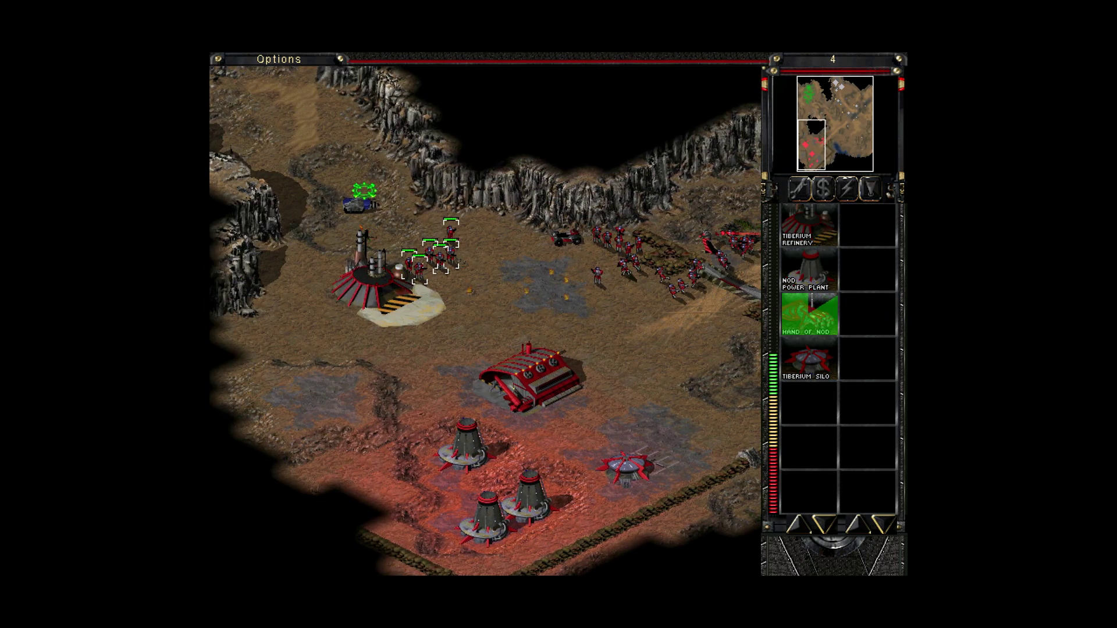
pyautogui.click(364, 201)
# - Select the large infantry force near the refinery and ready the completed Hand of Nod for placement in the base
pyautogui.press('Right')
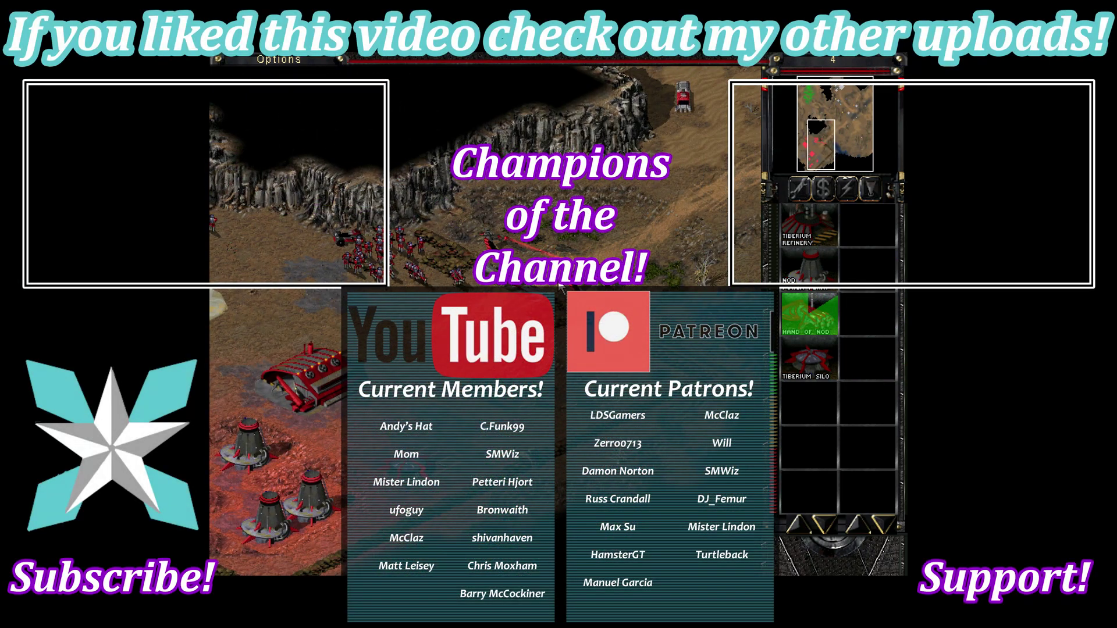
pyautogui.press('Up')
pyautogui.press('Left')
pyautogui.moveTo(262, 537); pyautogui.dragTo(262, 537)
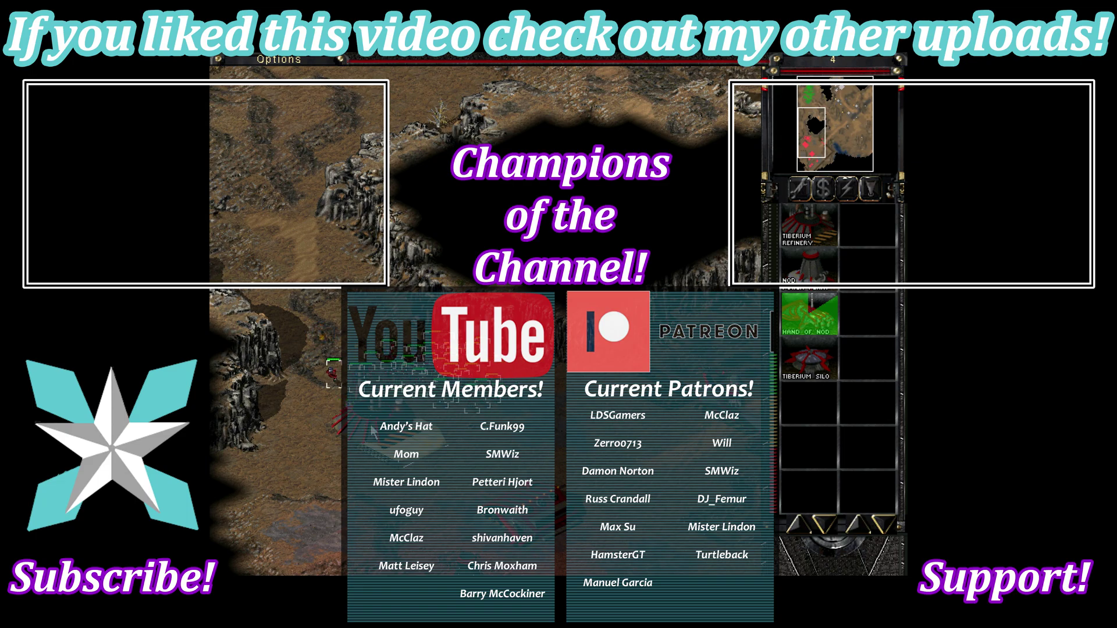
pyautogui.press('Down')
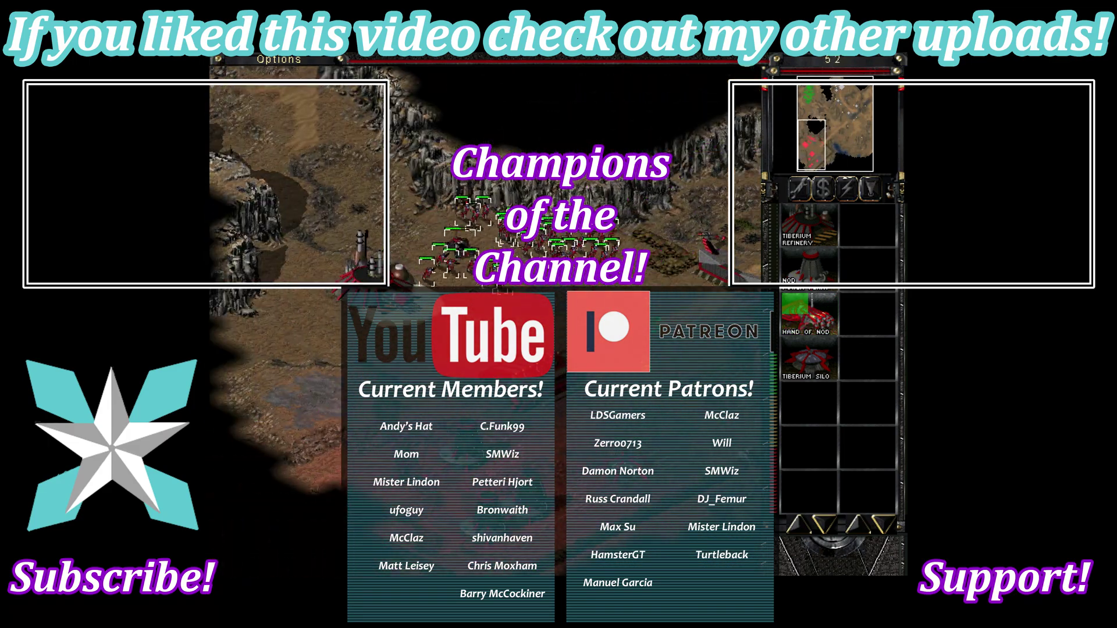
pyautogui.click(802, 322)
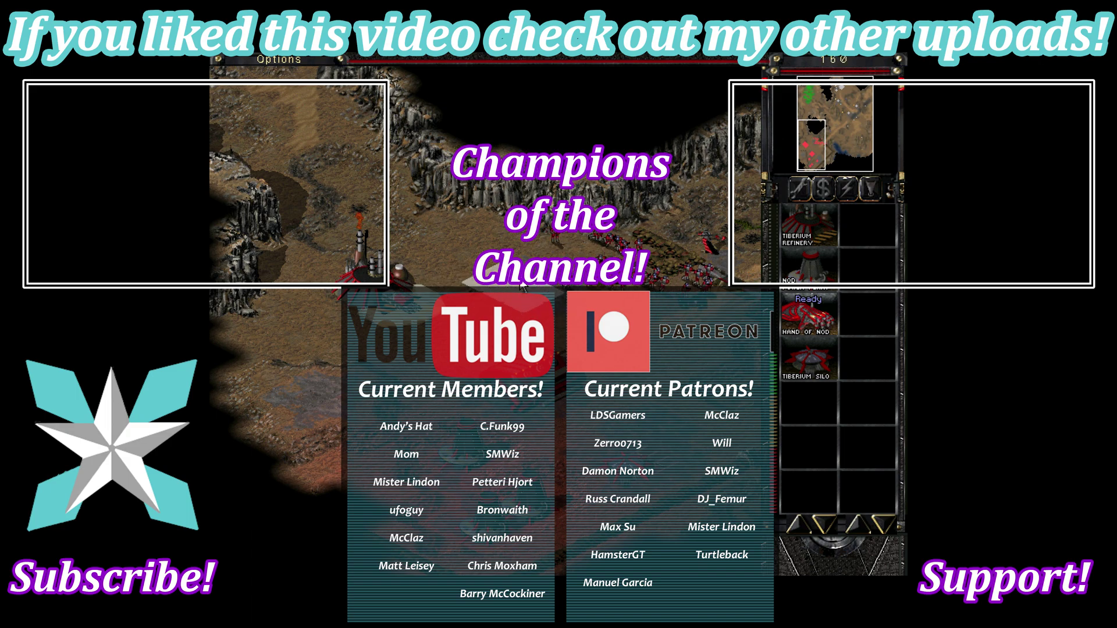